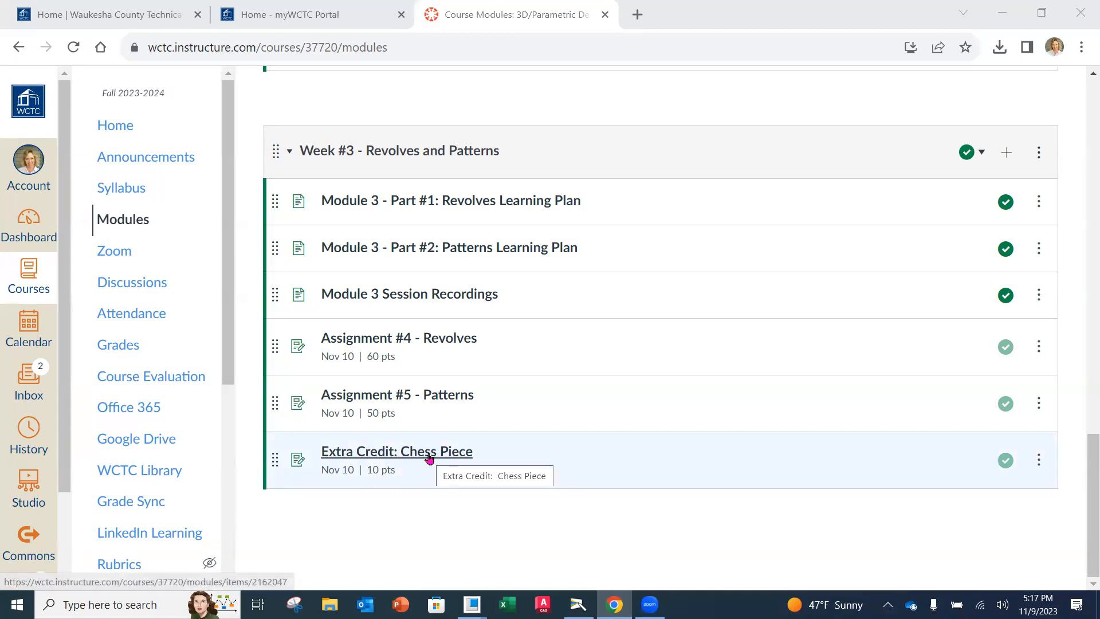
- Open the Extra Credit: Chess Piece assignment and read through its requirements and due date
{"action": "left_click", "coordinate": [443, 456]}
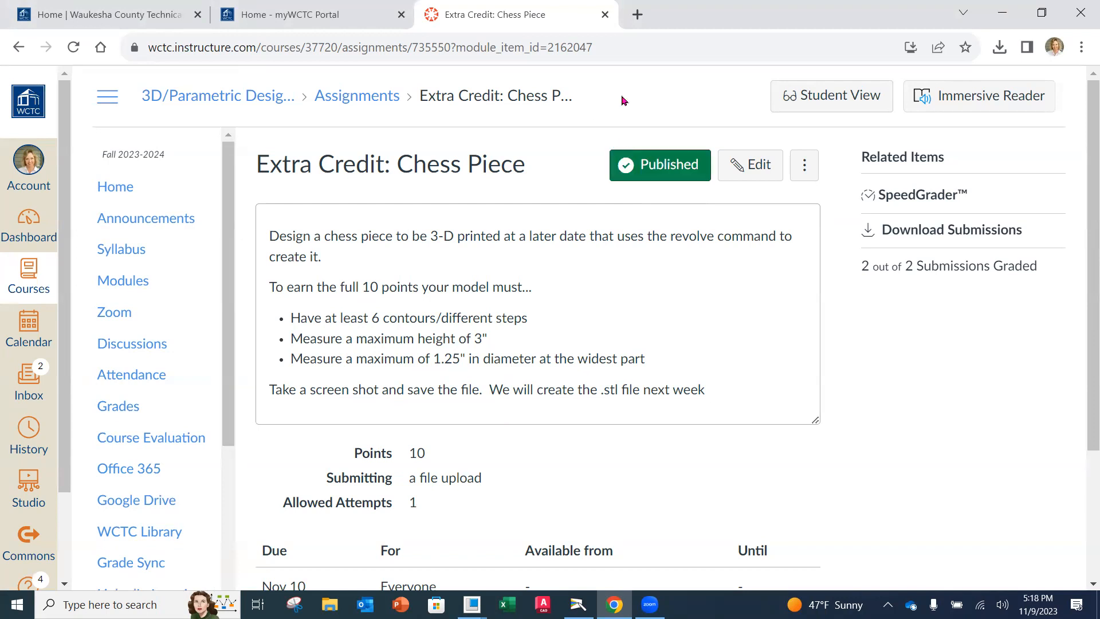
{"action": "scroll", "coordinate": [676, 312], "scroll_direction": "down", "scroll_amount": 3}
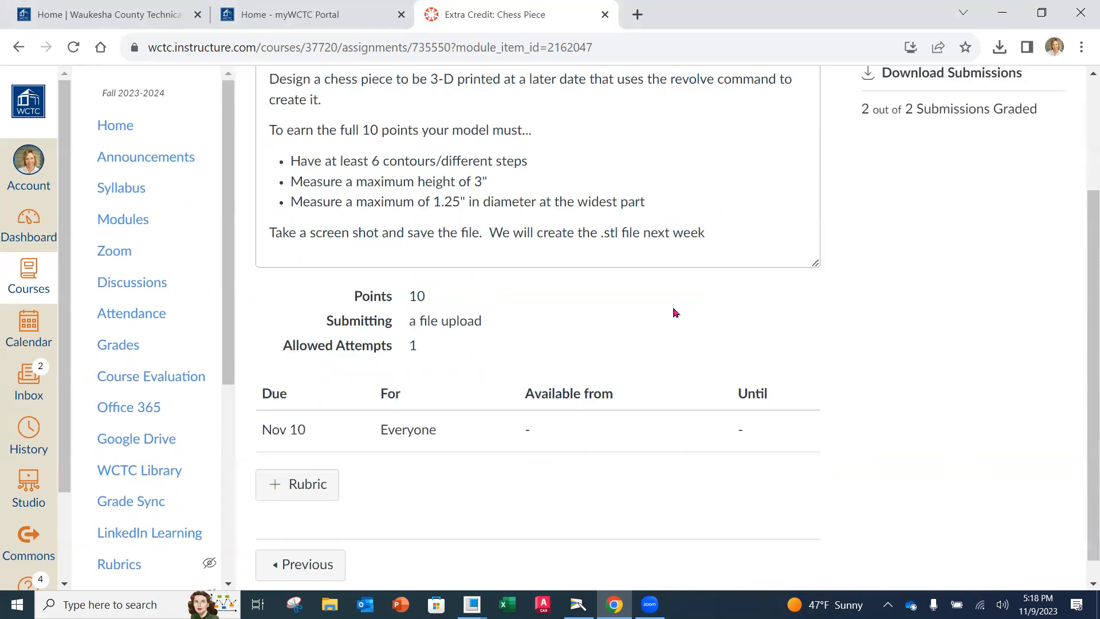
{"action": "scroll", "coordinate": [660, 332], "scroll_direction": "up", "scroll_amount": 3}
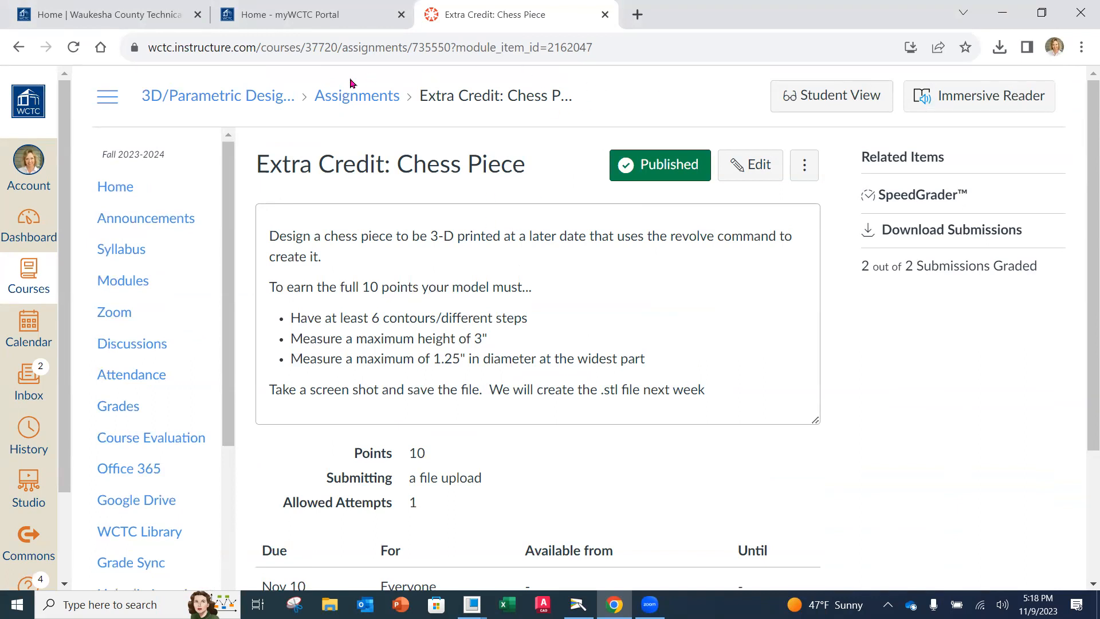
- Open Assignment #5 - Patterns from the course modules, then switch to the document camera view of the Geneva Wheel drawing
{"action": "left_click", "coordinate": [129, 282]}
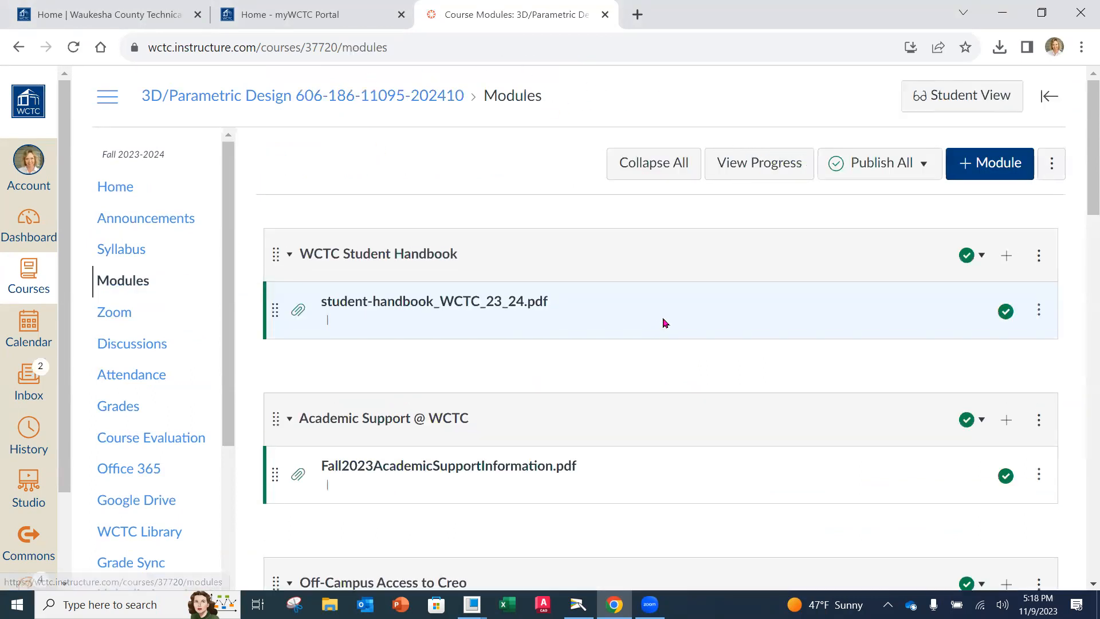
{"action": "scroll", "coordinate": [667, 326], "scroll_direction": "down", "scroll_amount": 20}
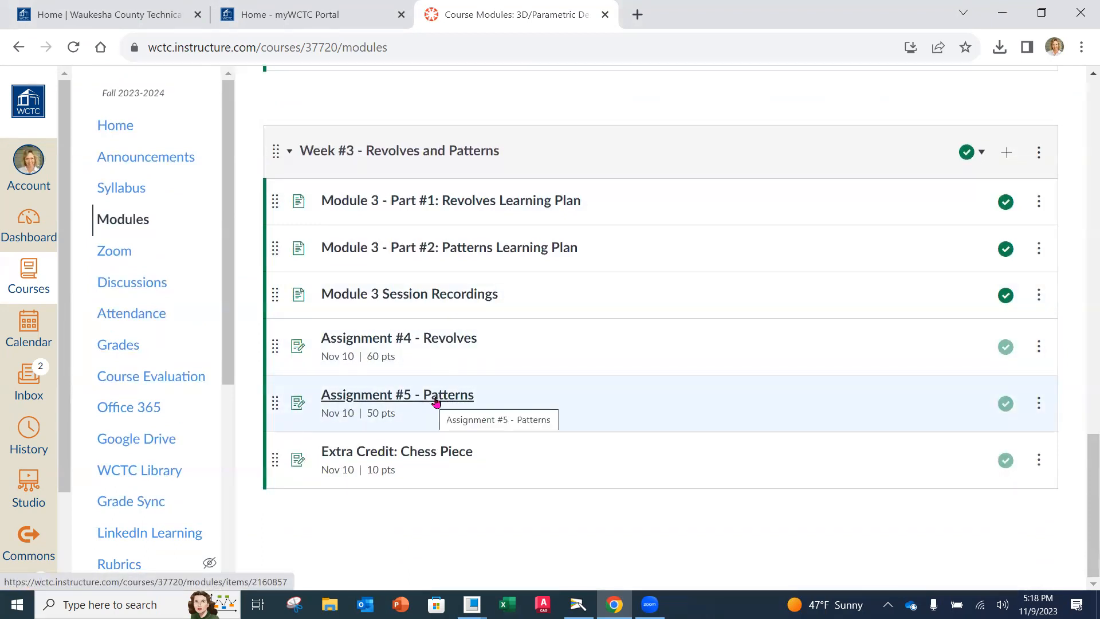
{"action": "left_click", "coordinate": [438, 401]}
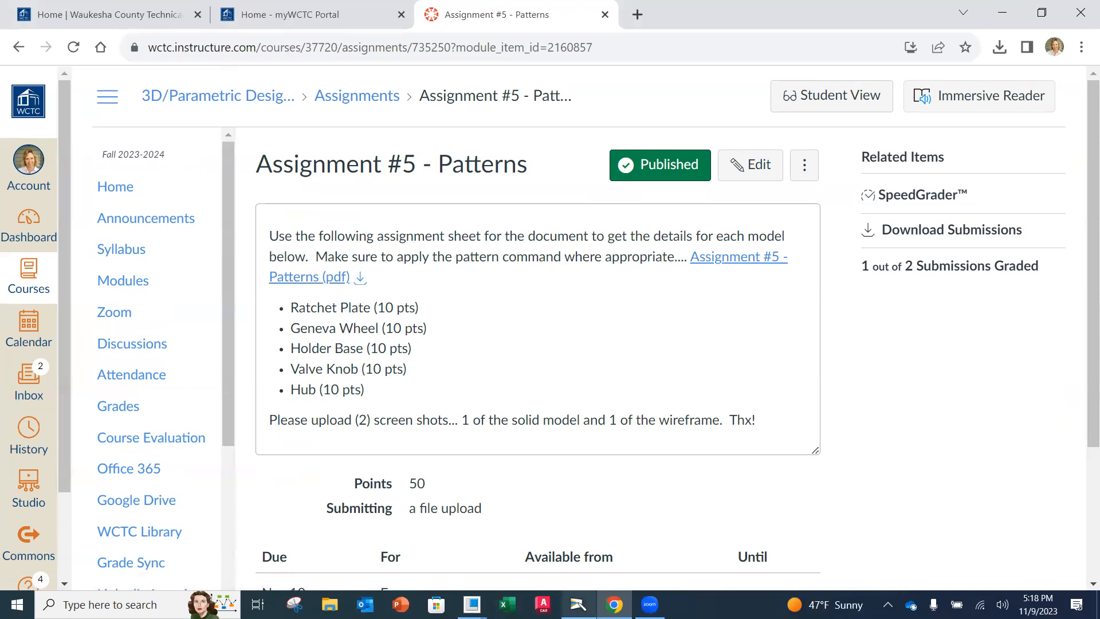
{"action": "mouse_move", "coordinate": [578, 604]}
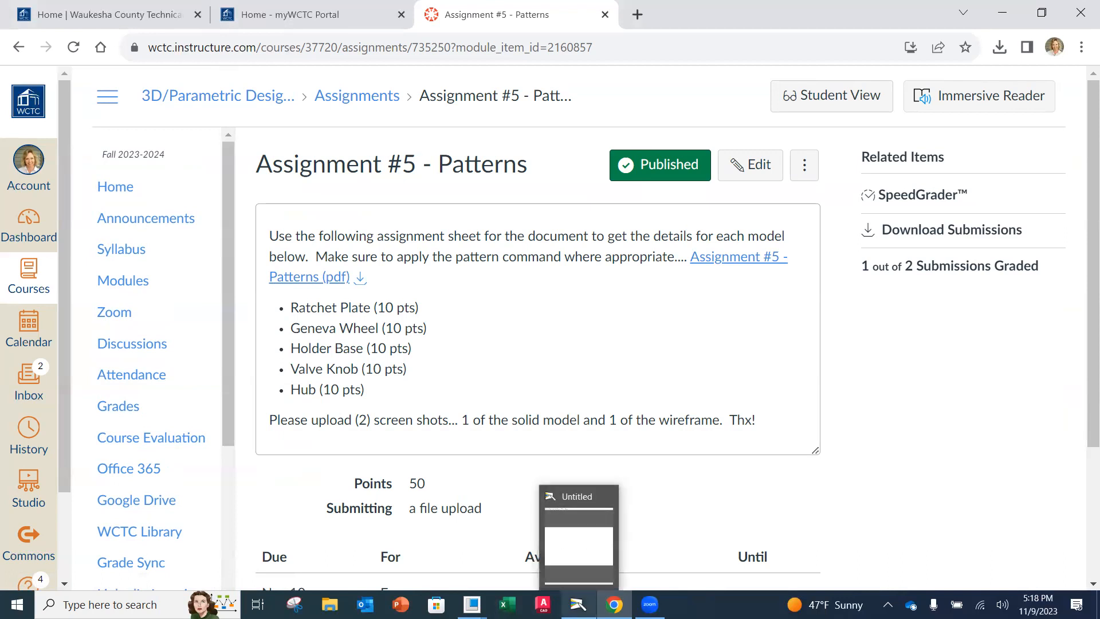
{"action": "left_click", "coordinate": [578, 604]}
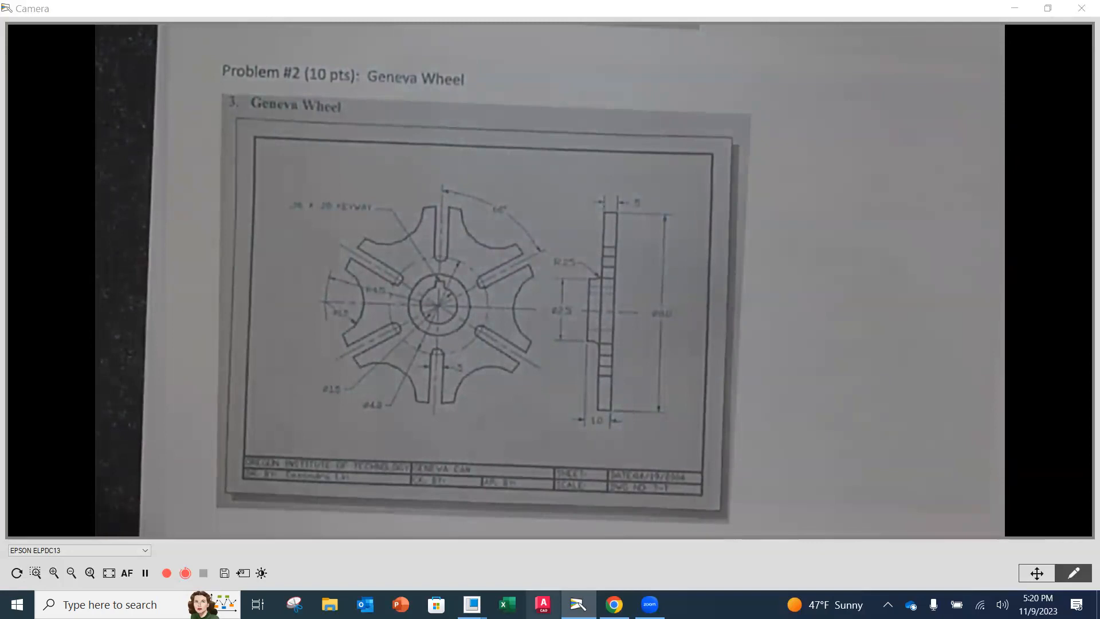
- Switch to Creo Parametric and create a new solid part named geneva_wheel2 with the default template
{"action": "mouse_move", "coordinate": [461, 577]}
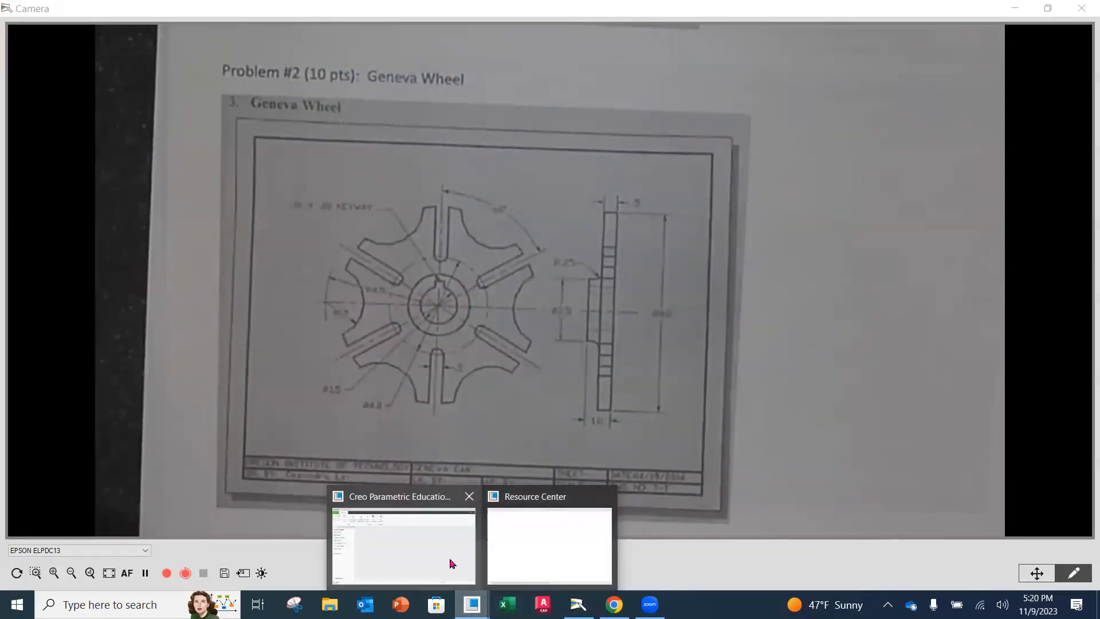
{"action": "left_click", "coordinate": [450, 559]}
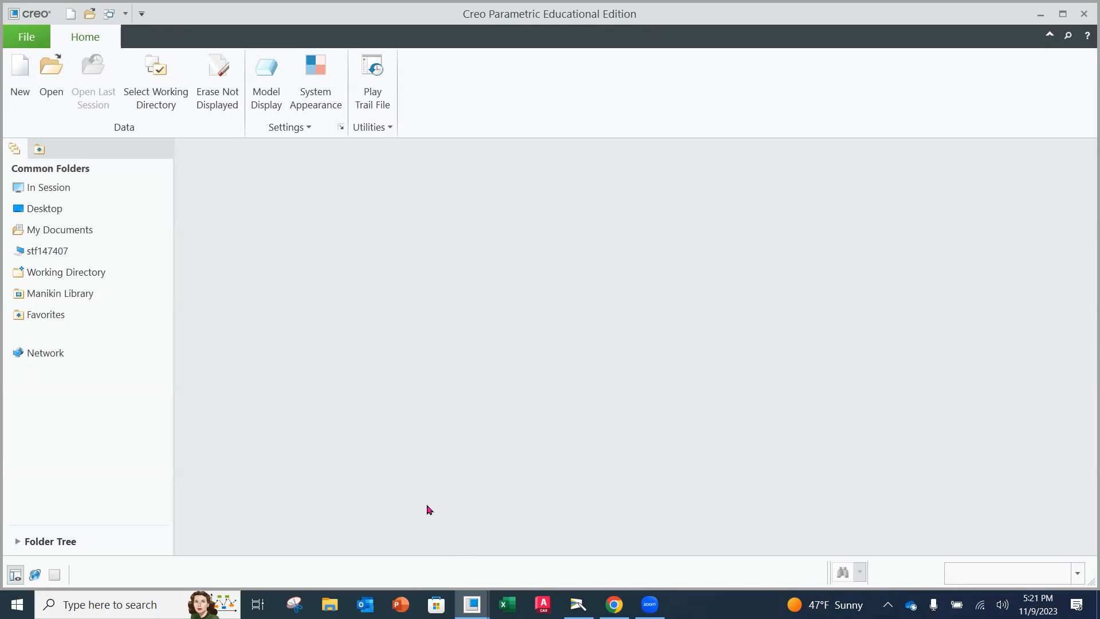
{"action": "left_click", "coordinate": [20, 86]}
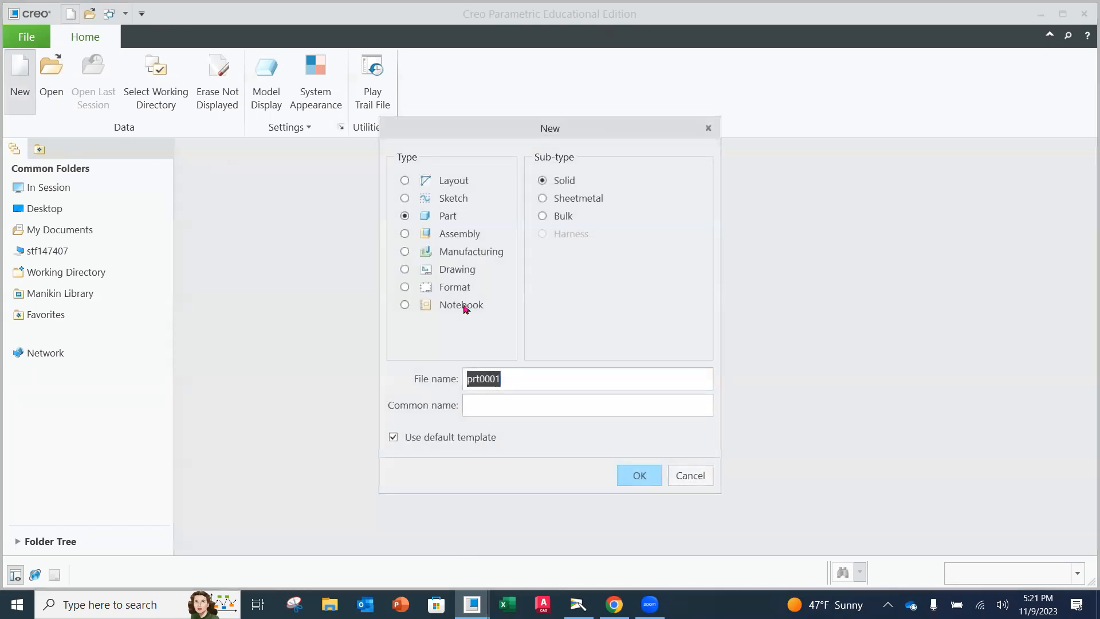
{"action": "type", "text": "geneva_wheel2"}
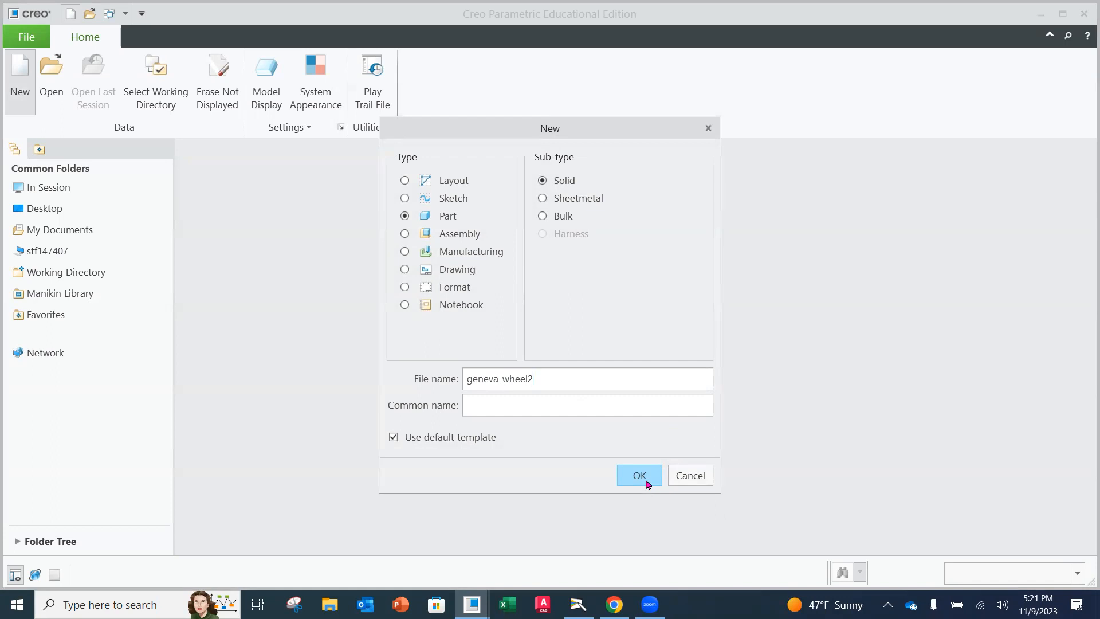
{"action": "left_click", "coordinate": [646, 482]}
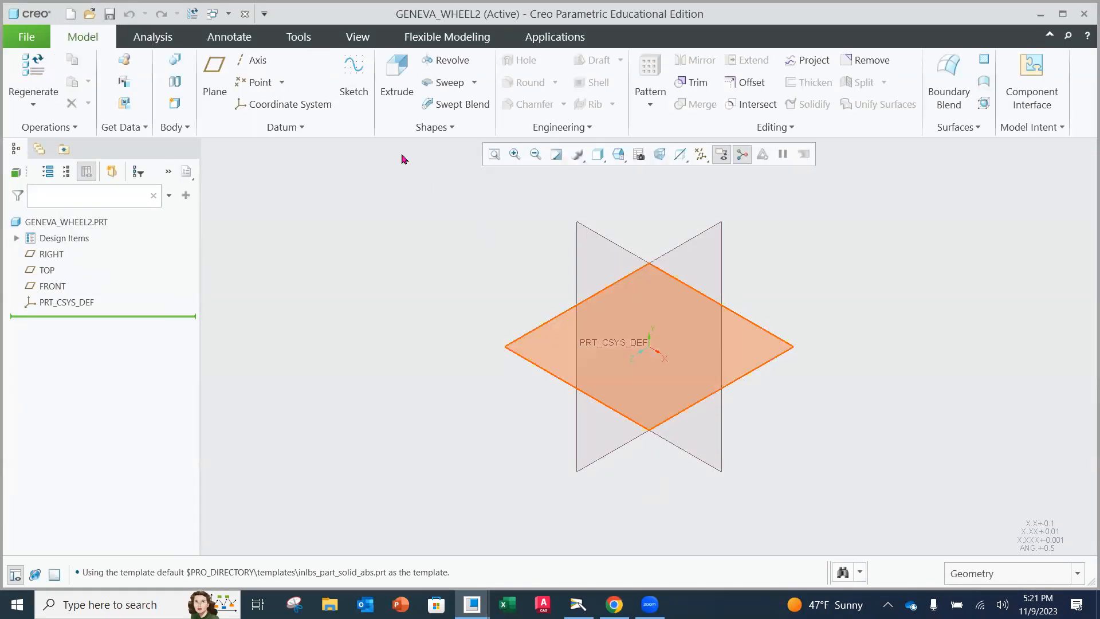
- Start an Extrude and open its sketch on the FRONT plane, with the RIGHT plane as orientation reference facing right
{"action": "left_click", "coordinate": [389, 108]}
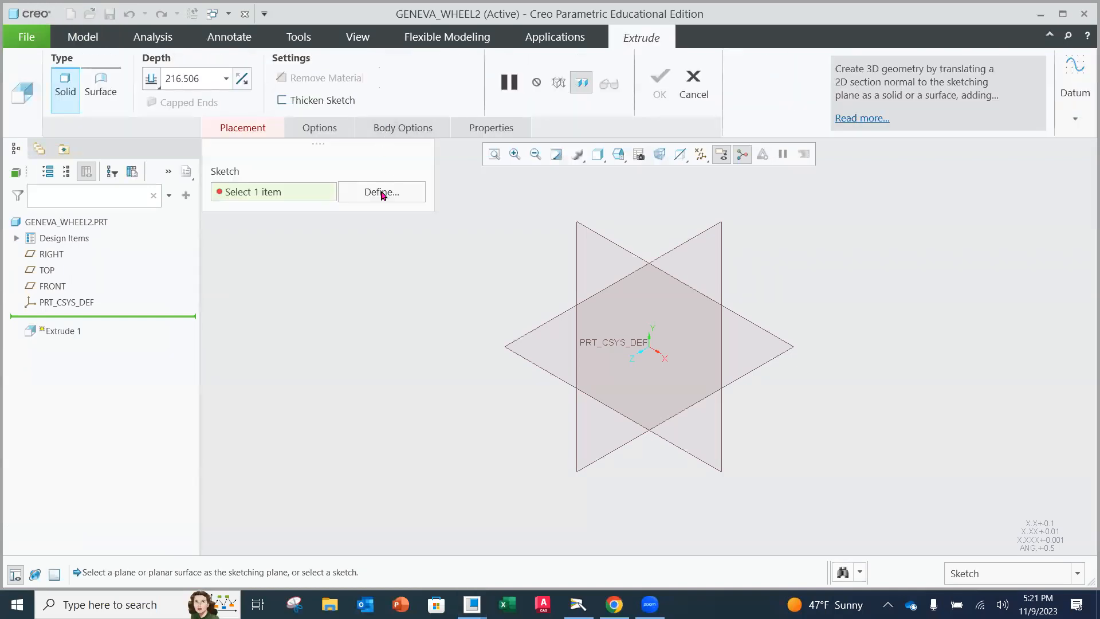
{"action": "left_click", "coordinate": [382, 193]}
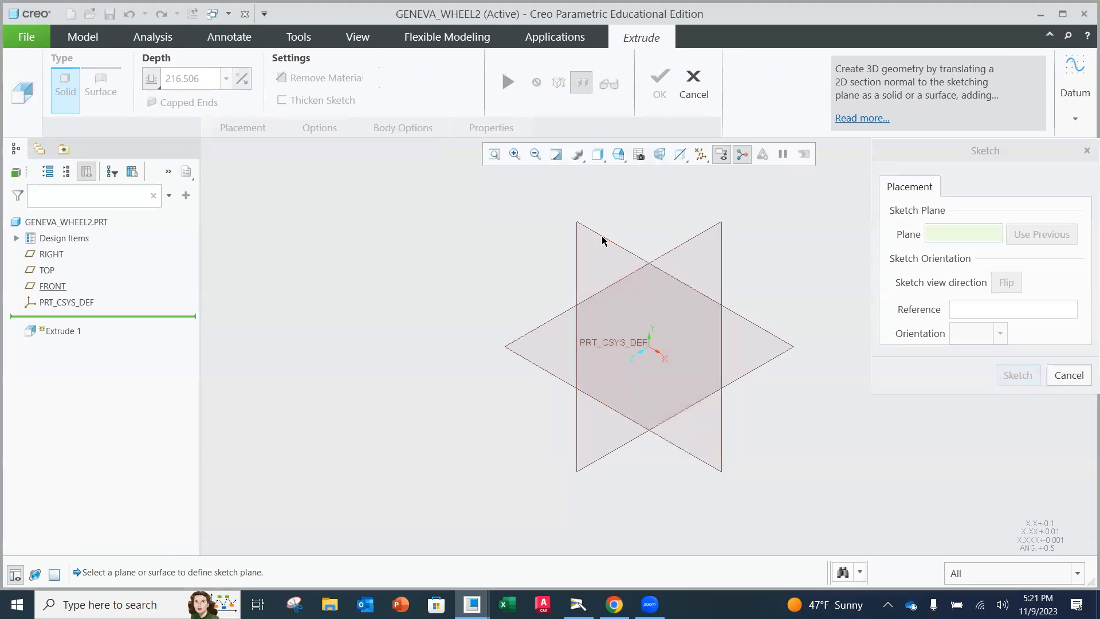
{"action": "left_click", "coordinate": [602, 237]}
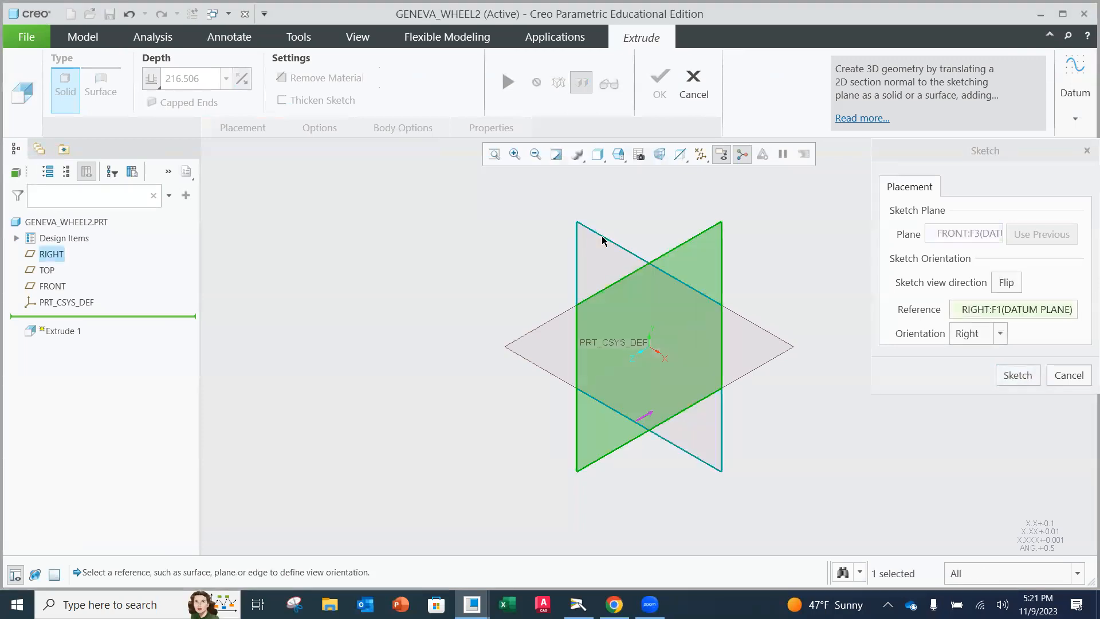
{"action": "left_click", "coordinate": [1025, 378]}
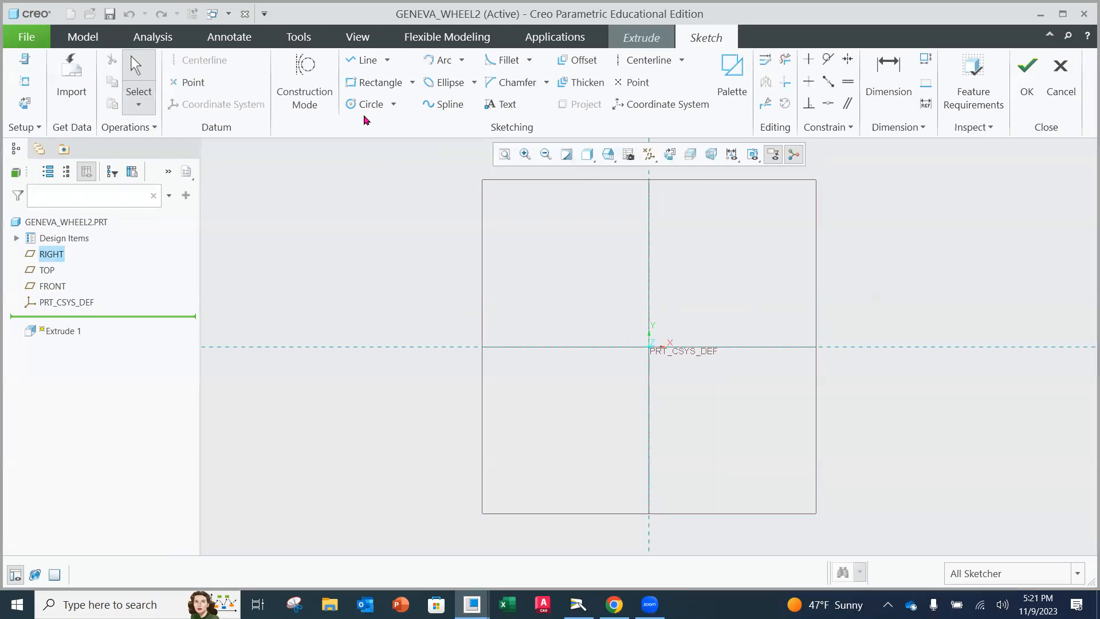
- Sketch a circle about 357 in diameter around the coordinate system origin
{"action": "left_click", "coordinate": [366, 105]}
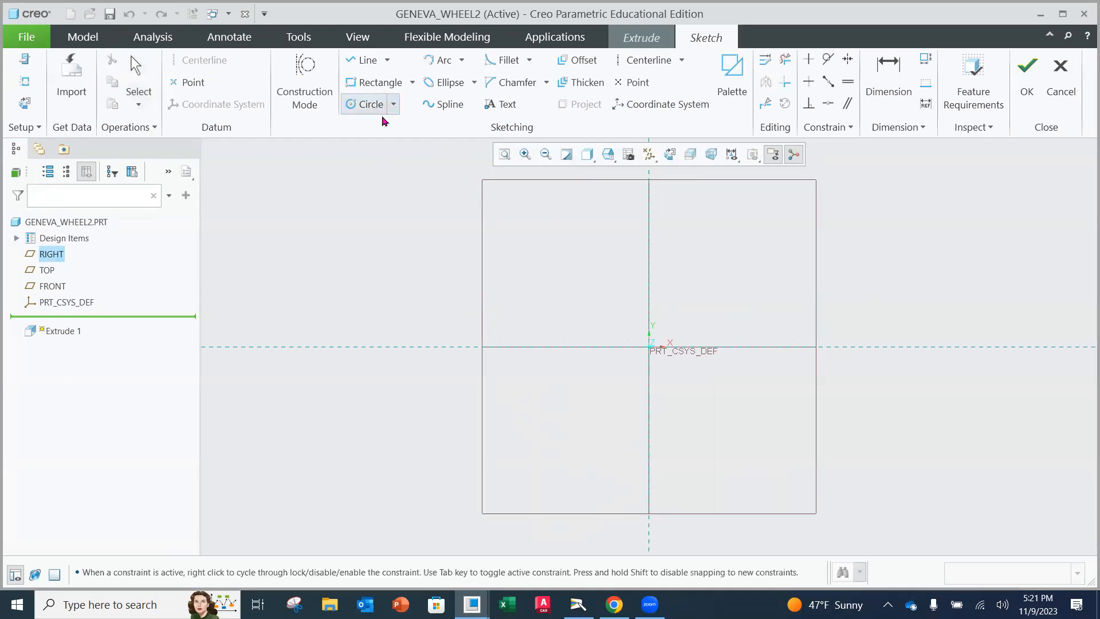
{"action": "middle_click", "coordinate": [649, 346]}
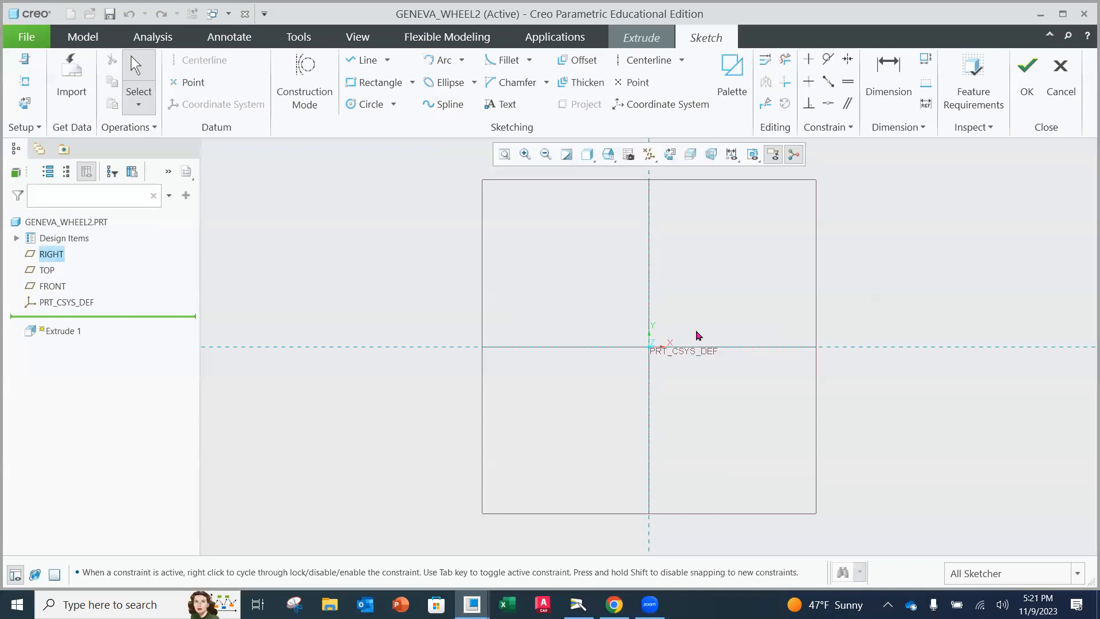
{"action": "left_click", "coordinate": [371, 105]}
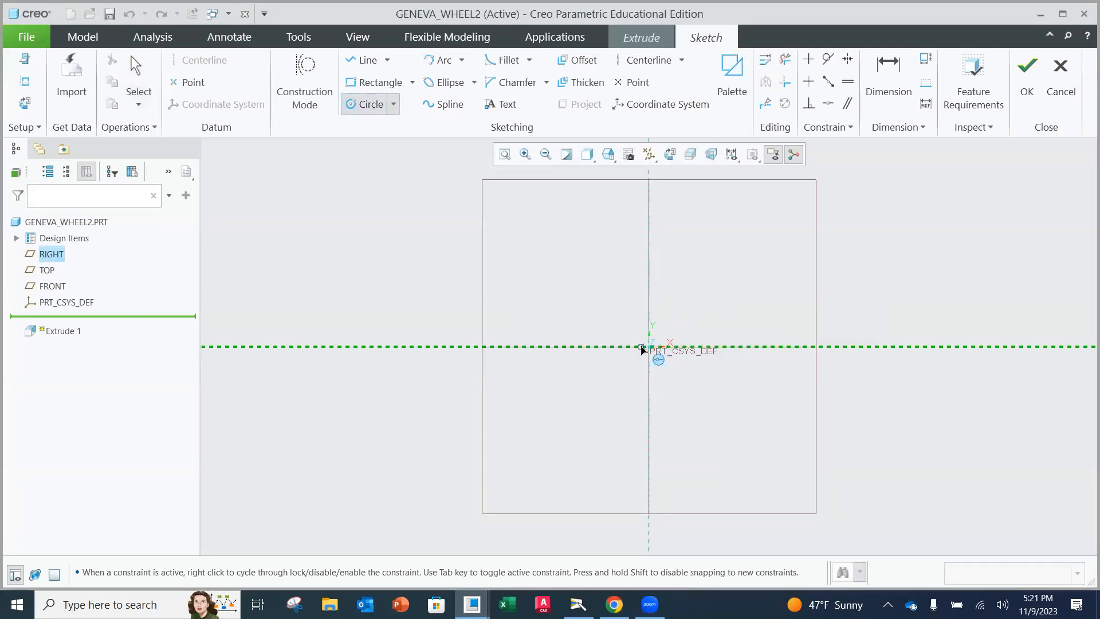
{"action": "left_click", "coordinate": [649, 347]}
{"action": "left_click", "coordinate": [715, 246]}
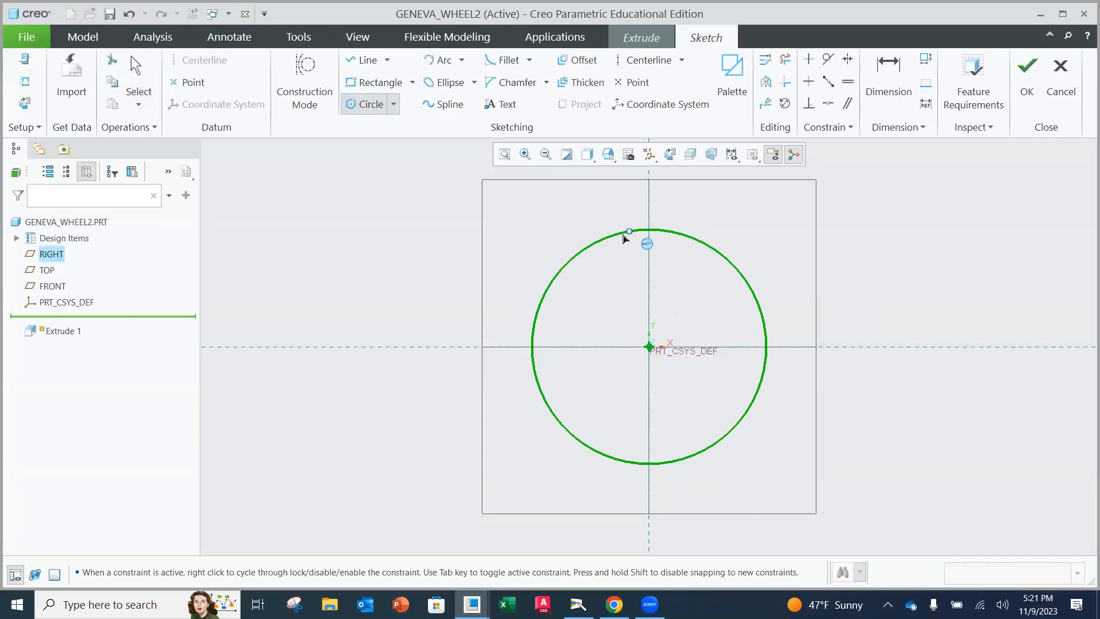
{"action": "middle_click", "coordinate": [522, 235]}
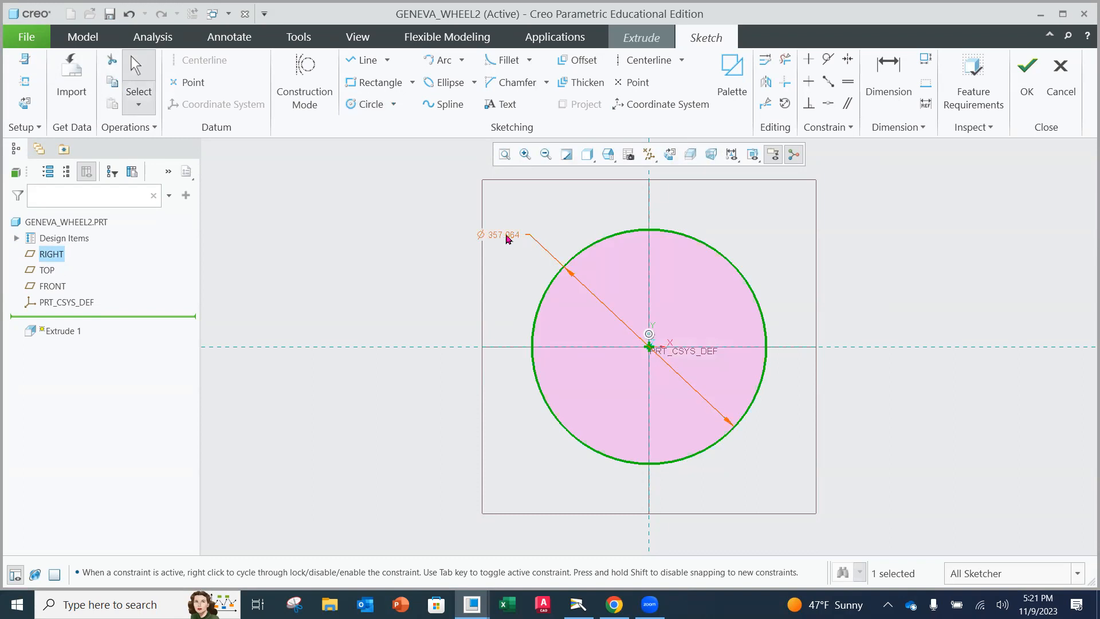
- Delete the sketched circle together with its dimensions around the origin
{"action": "scroll", "coordinate": [651, 351], "scroll_direction": "up", "scroll_amount": 2}
{"action": "scroll", "coordinate": [653, 352], "scroll_direction": "down", "scroll_amount": 8}
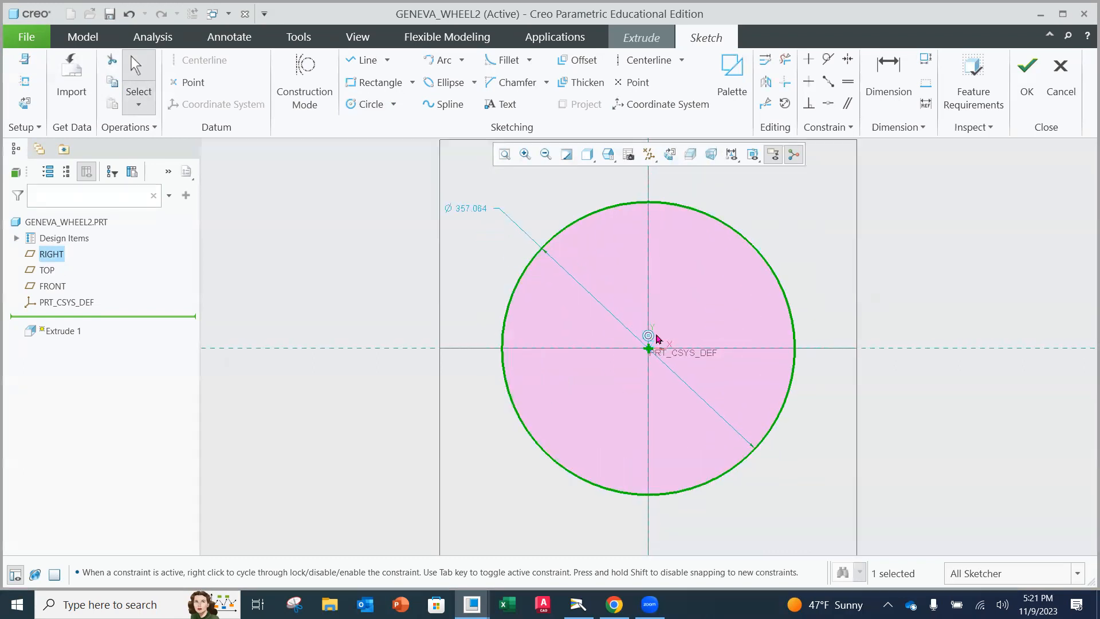
{"action": "scroll", "coordinate": [653, 375], "scroll_direction": "down", "scroll_amount": 1}
{"action": "left_click_drag", "start_coordinate": [587, 338], "coordinate": [651, 415]}
{"action": "key", "text": "Delete"}
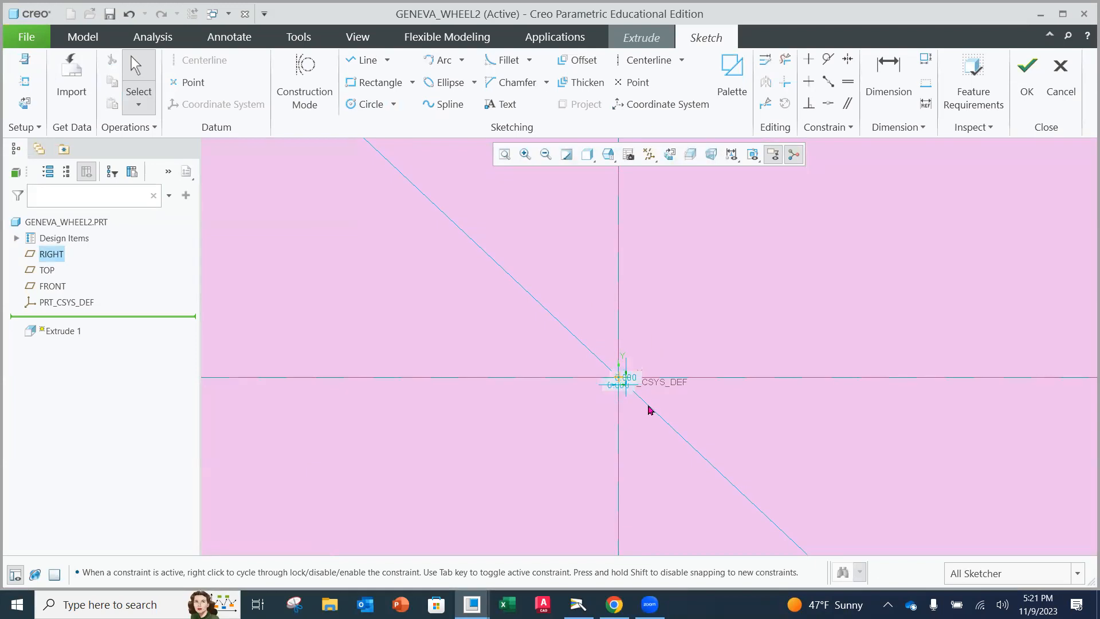
{"action": "left_click_drag", "start_coordinate": [533, 325], "coordinate": [679, 442]}
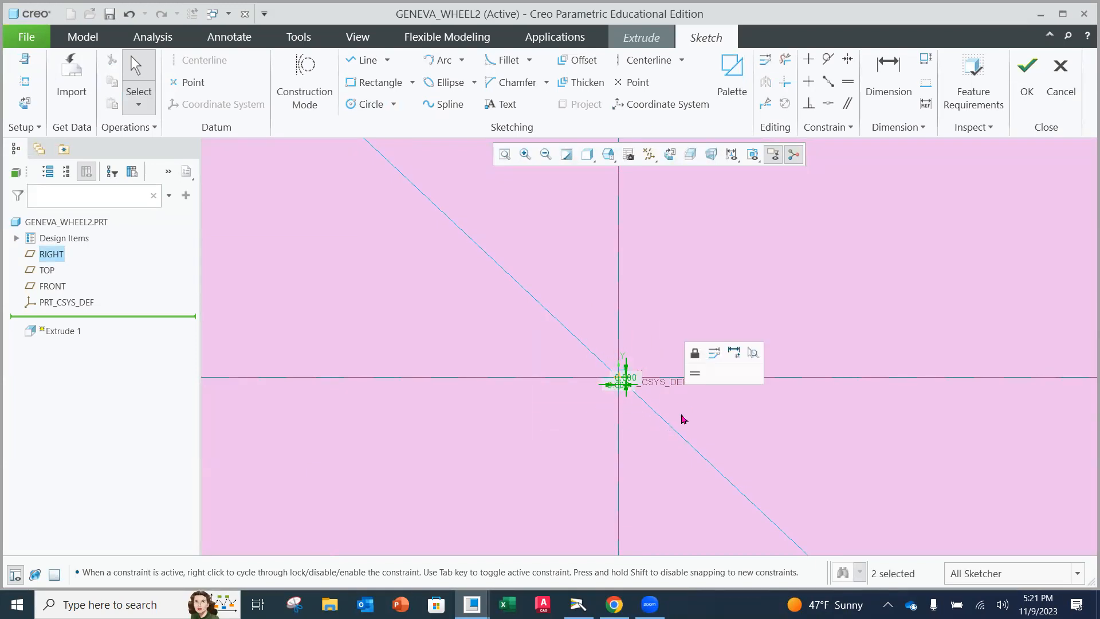
{"action": "scroll", "coordinate": [688, 442], "scroll_direction": "down", "scroll_amount": 5}
{"action": "left_click_drag", "start_coordinate": [558, 308], "coordinate": [803, 545]}
{"action": "key", "text": "Delete"}
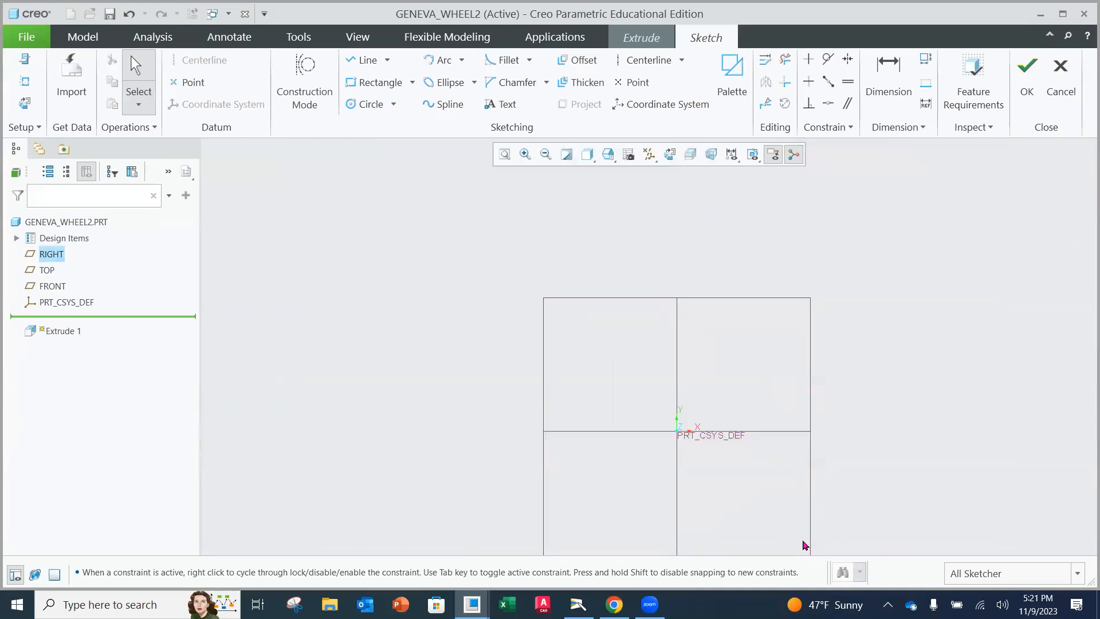
- Sketch a circle centred on the coordinate system origin and set its diameter to 8
{"action": "left_click", "coordinate": [369, 104]}
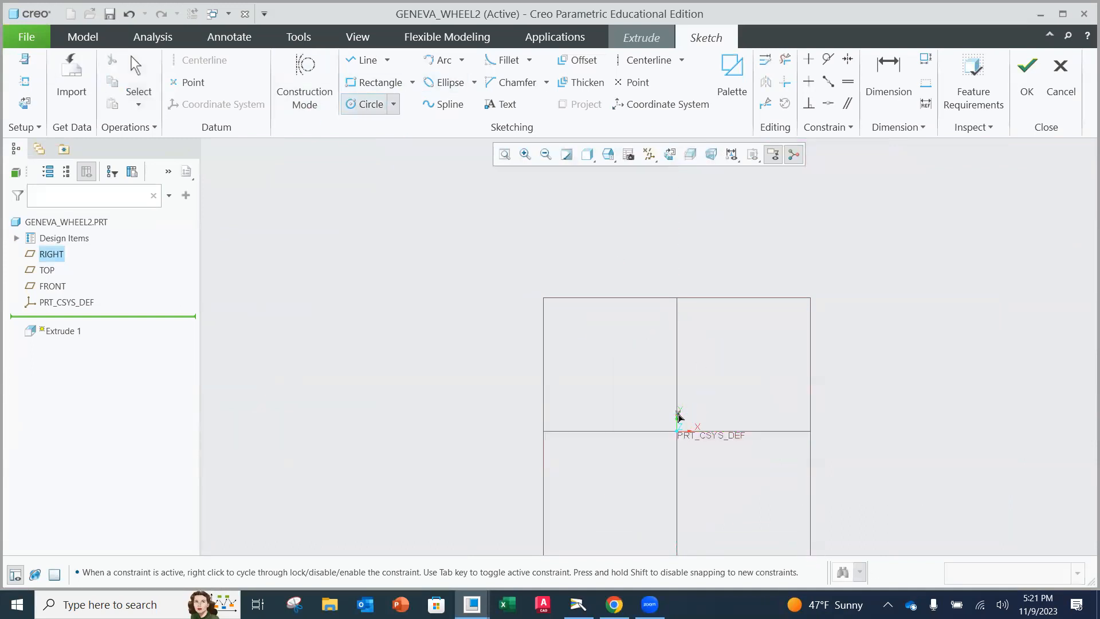
{"action": "left_click", "coordinate": [677, 431]}
{"action": "left_click", "coordinate": [749, 396]}
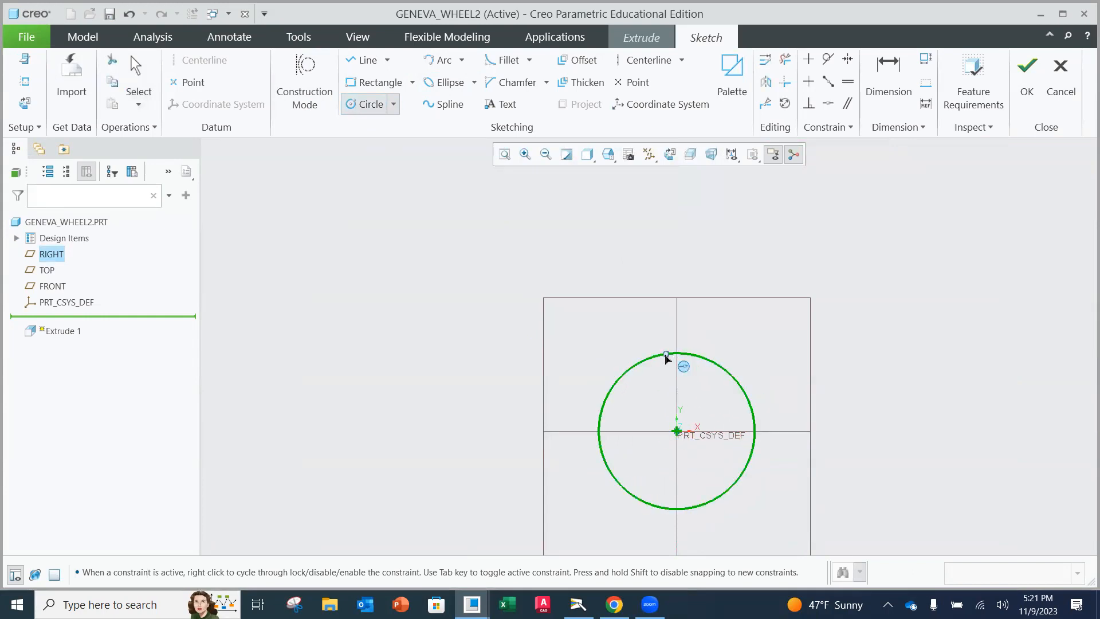
{"action": "middle_click", "coordinate": [630, 364]}
{"action": "left_click", "coordinate": [582, 360]}
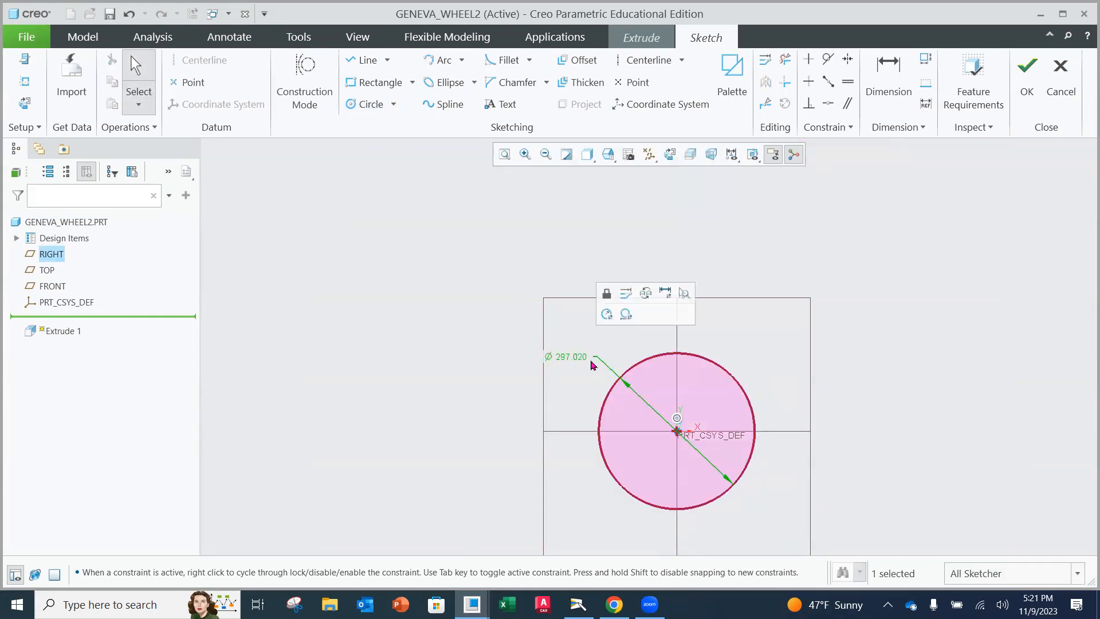
{"action": "double_click", "coordinate": [576, 354]}
{"action": "type", "text": "8"}
{"action": "key", "text": "Return"}
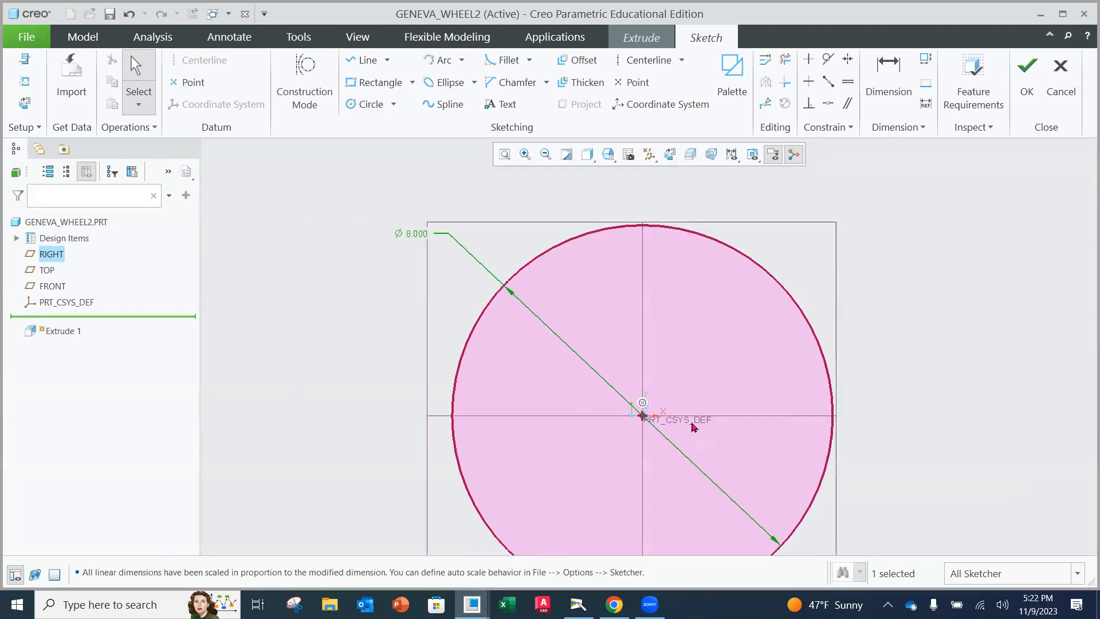
- Check the circle sketch against the feature requirements and accept the sketch
{"action": "left_click", "coordinate": [969, 83]}
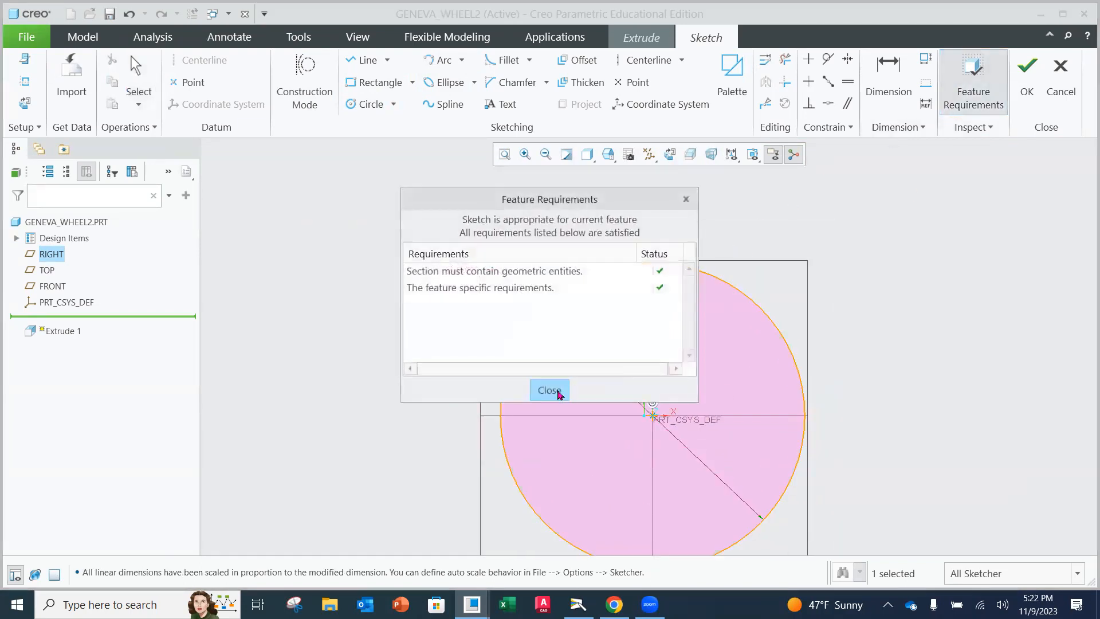
{"action": "left_click", "coordinate": [557, 393]}
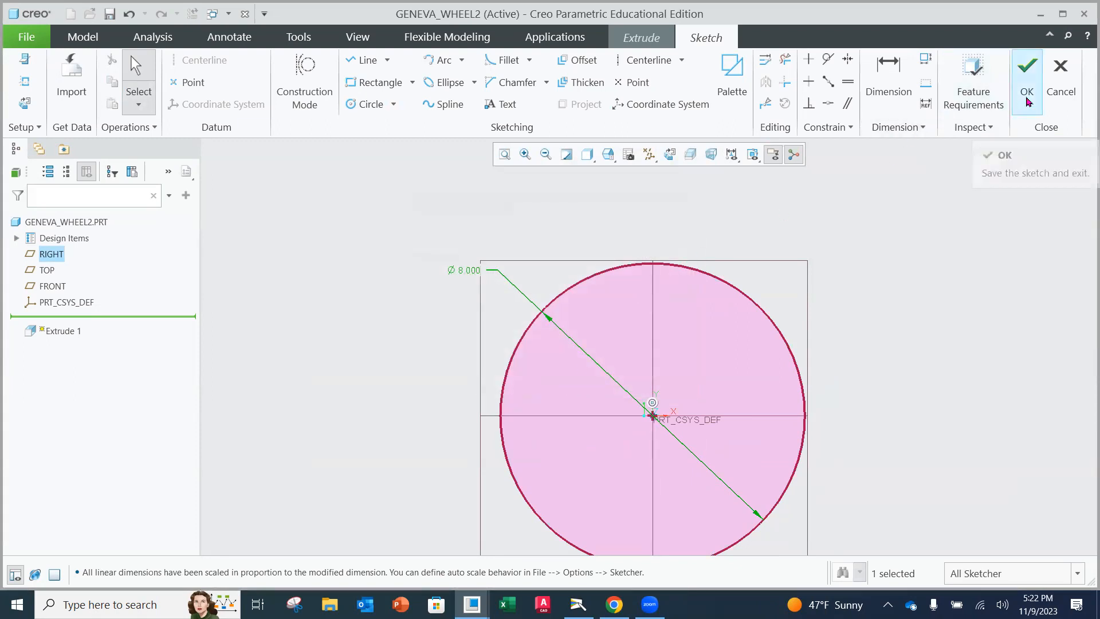
{"action": "left_click", "coordinate": [1027, 92]}
- Flip the extrusion direction of the 8 diameter disc, set its depth to 0.5 and complete the feature
{"action": "mouse_move", "coordinate": [823, 238]}
{"action": "middle_mouse_down"}
{"action": "mouse_move", "coordinate": [781, 243]}
{"action": "mouse_move", "coordinate": [783, 256]}
{"action": "middle_mouse_up"}
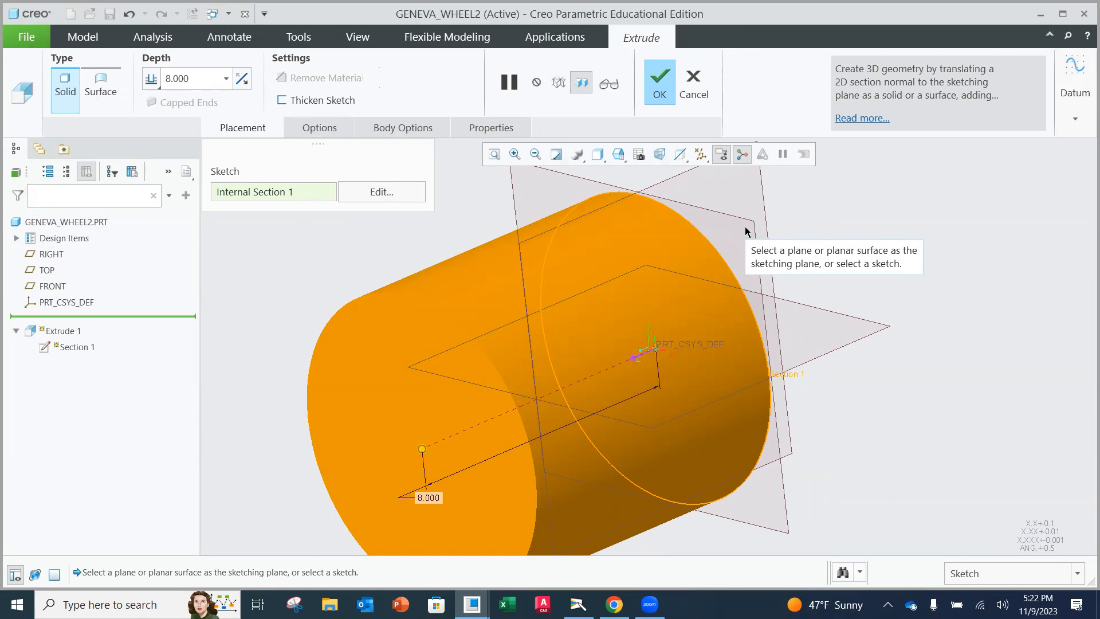
{"action": "left_click", "coordinate": [242, 81]}
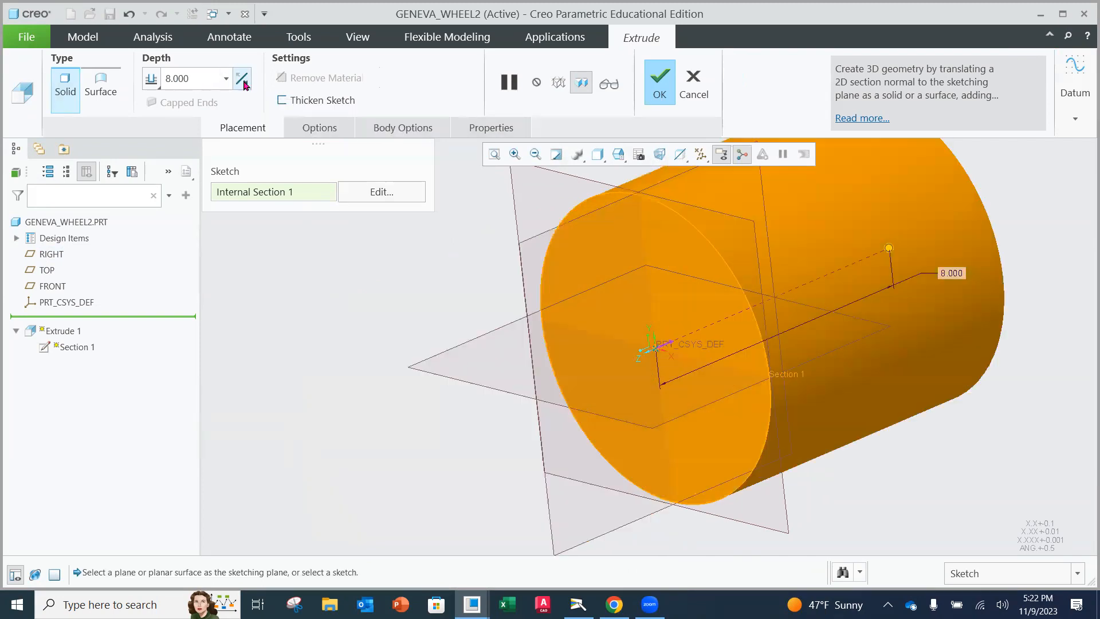
{"action": "double_click", "coordinate": [201, 81]}
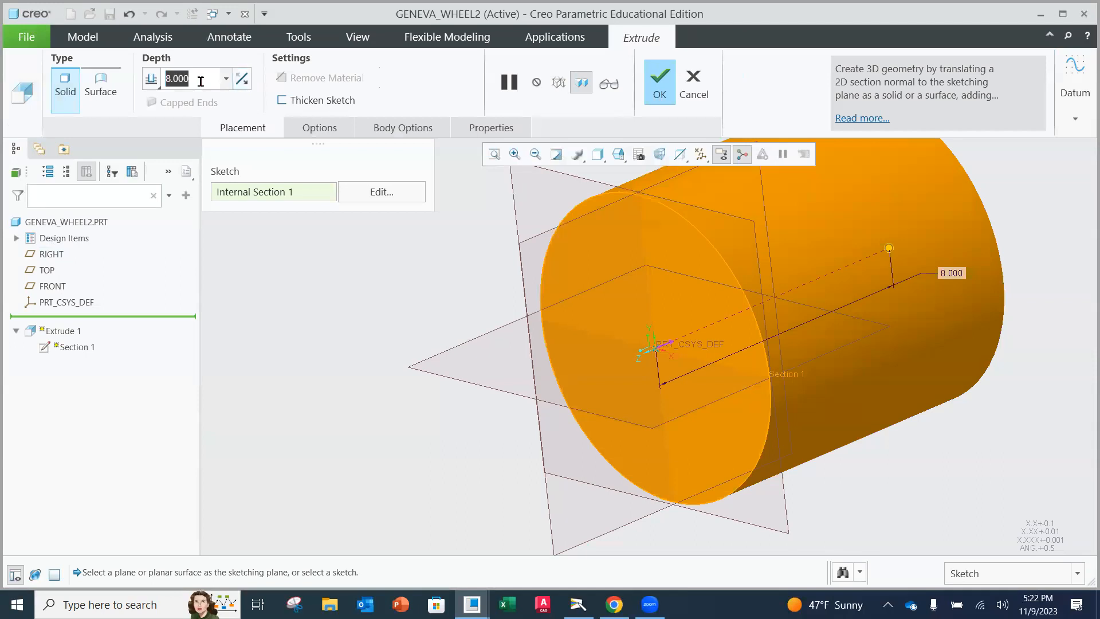
{"action": "type", "text": ".5"}
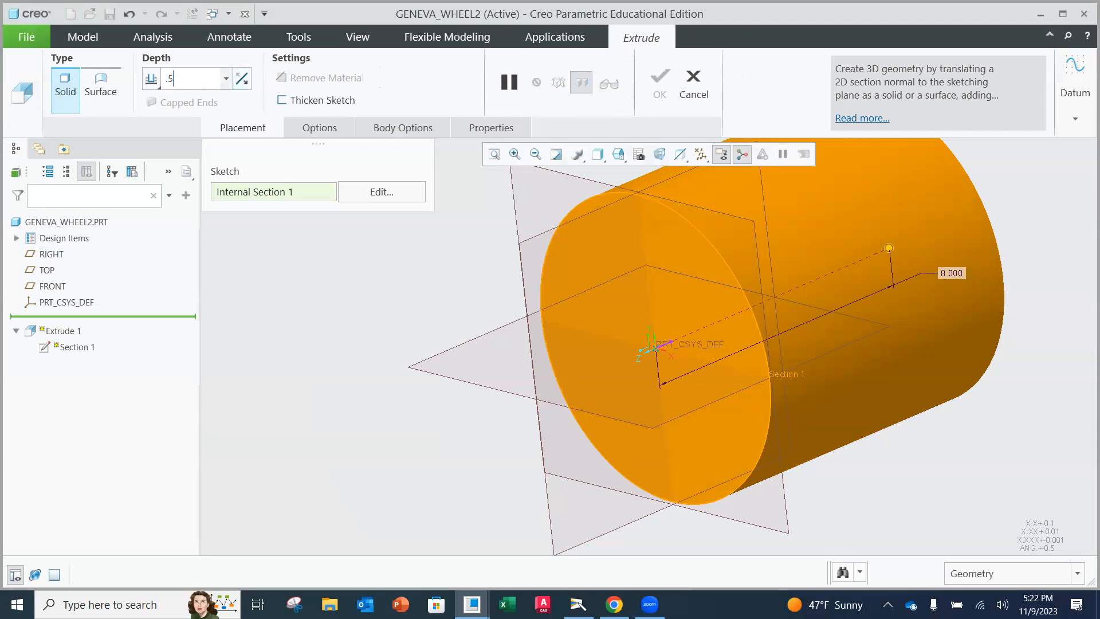
{"action": "key", "text": "Return"}
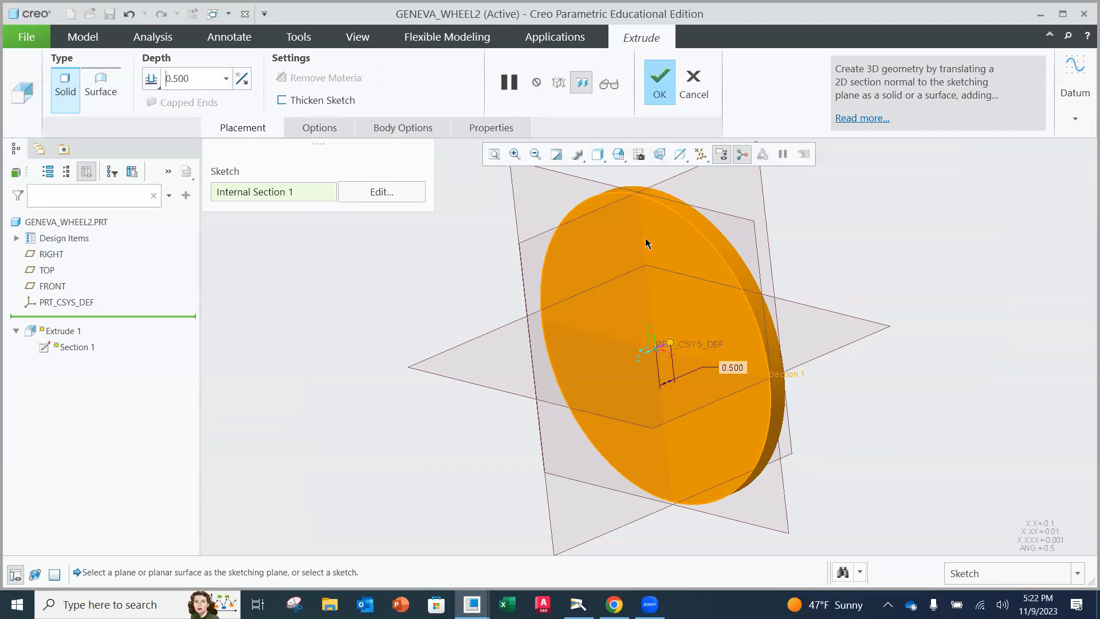
{"action": "mouse_move", "coordinate": [699, 235]}
{"action": "middle_mouse_down"}
{"action": "mouse_move", "coordinate": [663, 246]}
{"action": "mouse_move", "coordinate": [688, 226]}
{"action": "middle_mouse_up"}
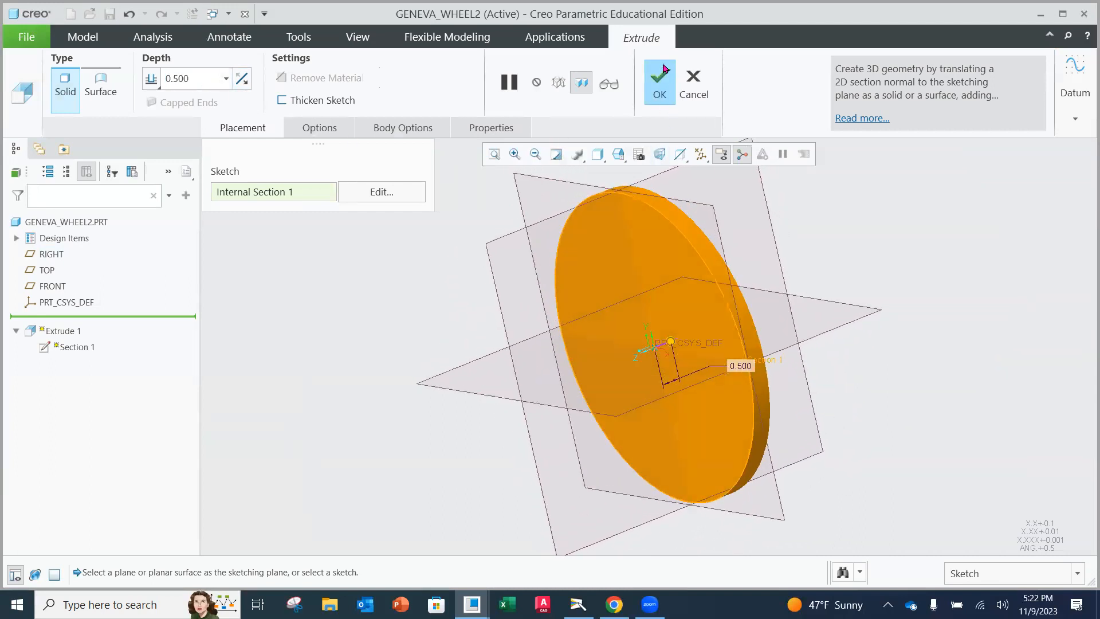
{"action": "left_click", "coordinate": [656, 93]}
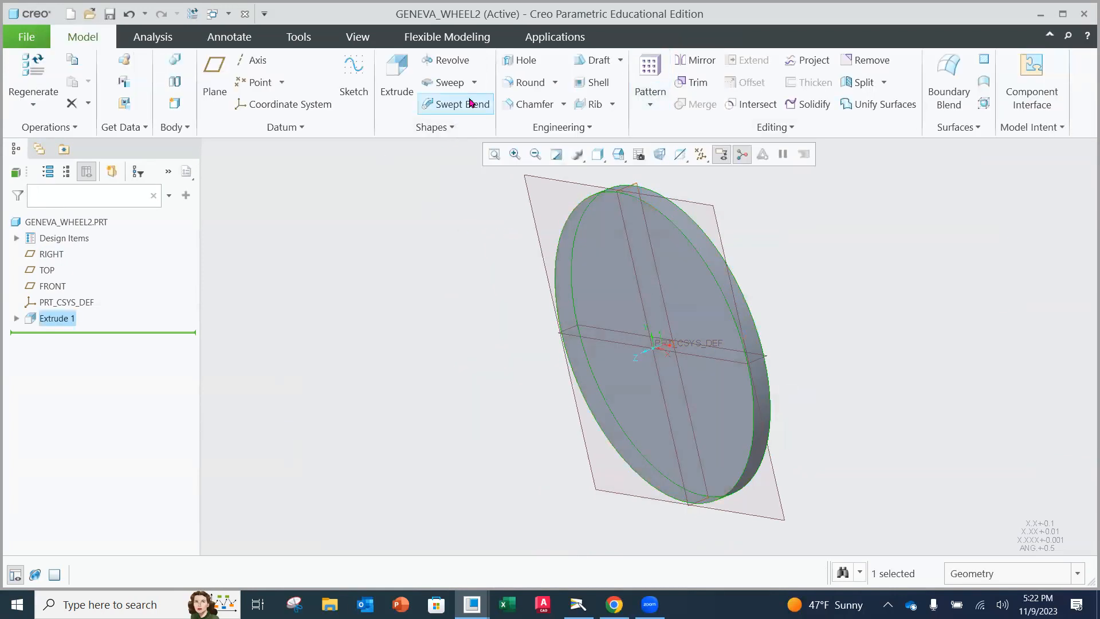
- Start an extrude sketch on the disc's front face and draw an origin-centred circle with a diameter of 2.5
{"action": "left_click", "coordinate": [405, 92]}
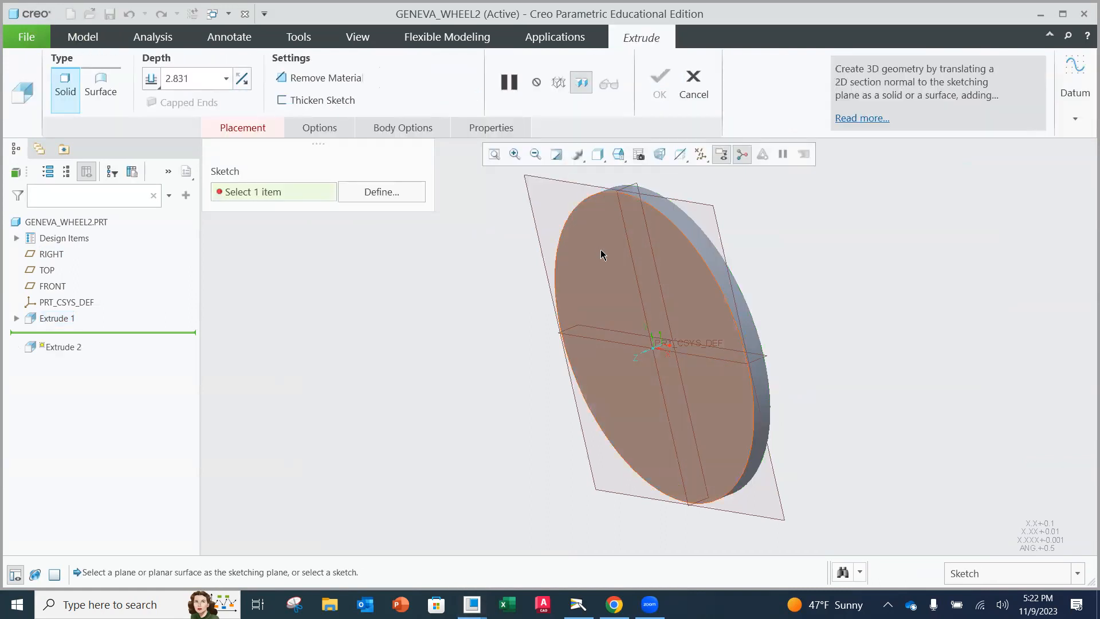
{"action": "left_click", "coordinate": [601, 254]}
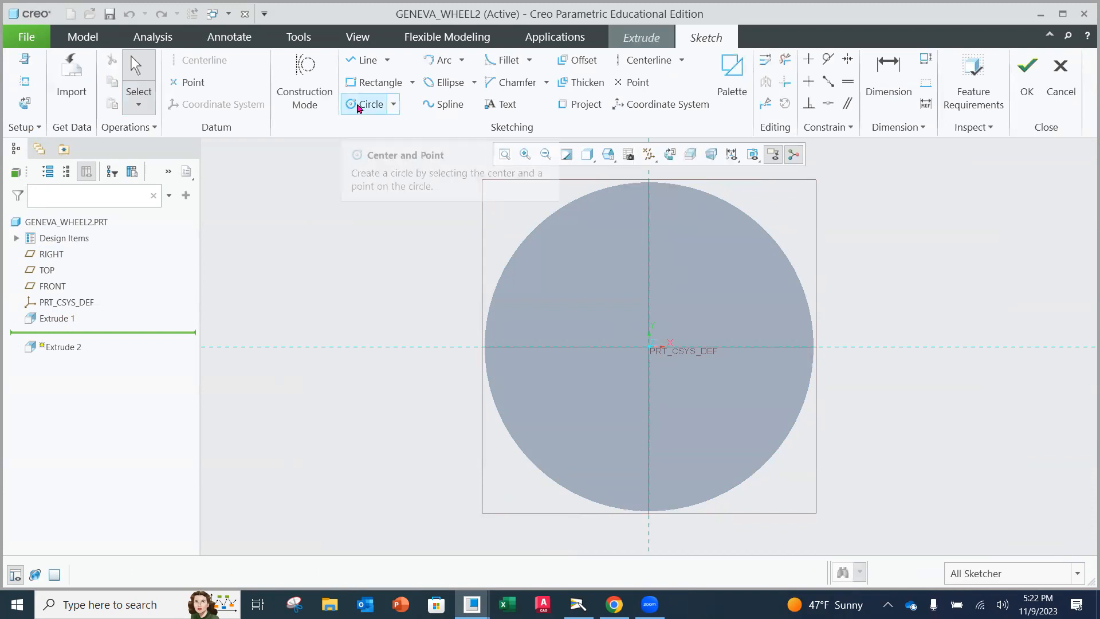
{"action": "left_click", "coordinate": [361, 105]}
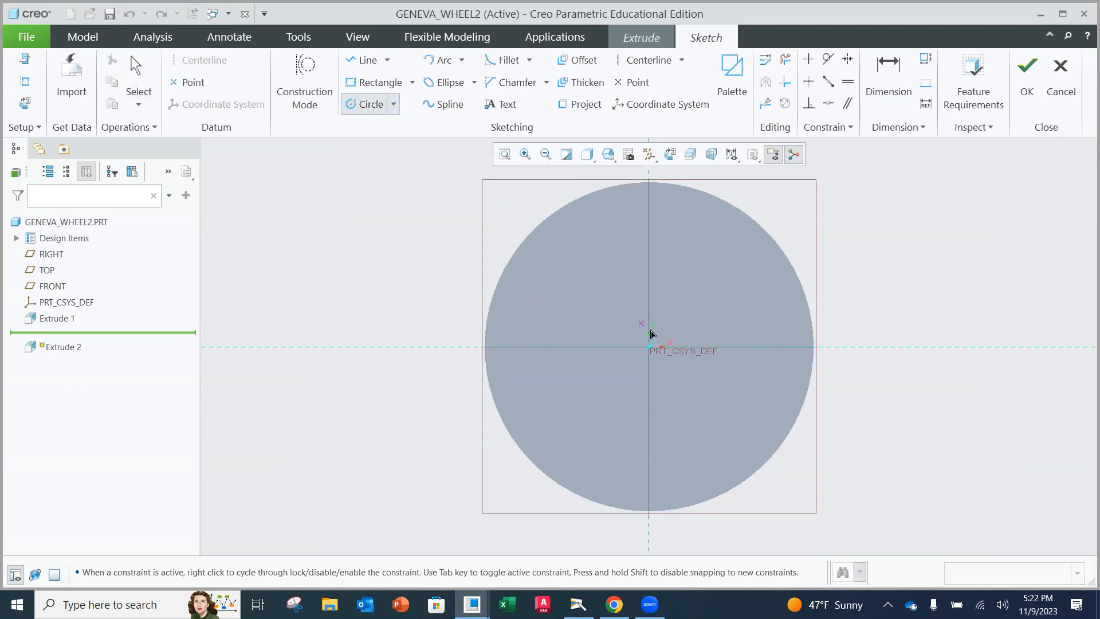
{"action": "left_click", "coordinate": [649, 347]}
{"action": "left_click", "coordinate": [698, 305]}
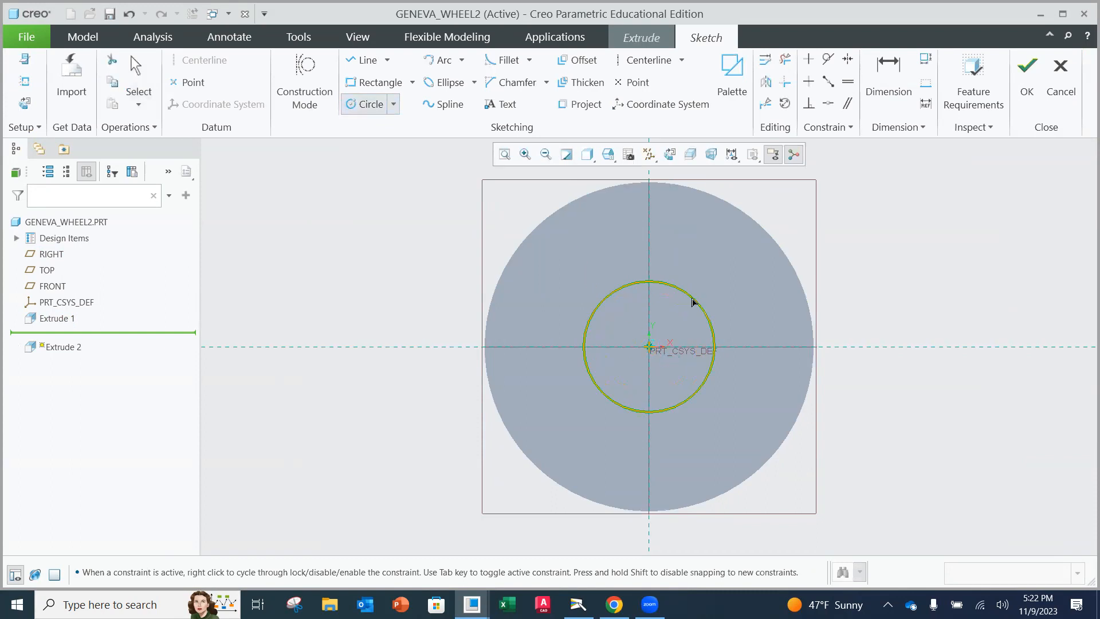
{"action": "middle_click", "coordinate": [626, 263]}
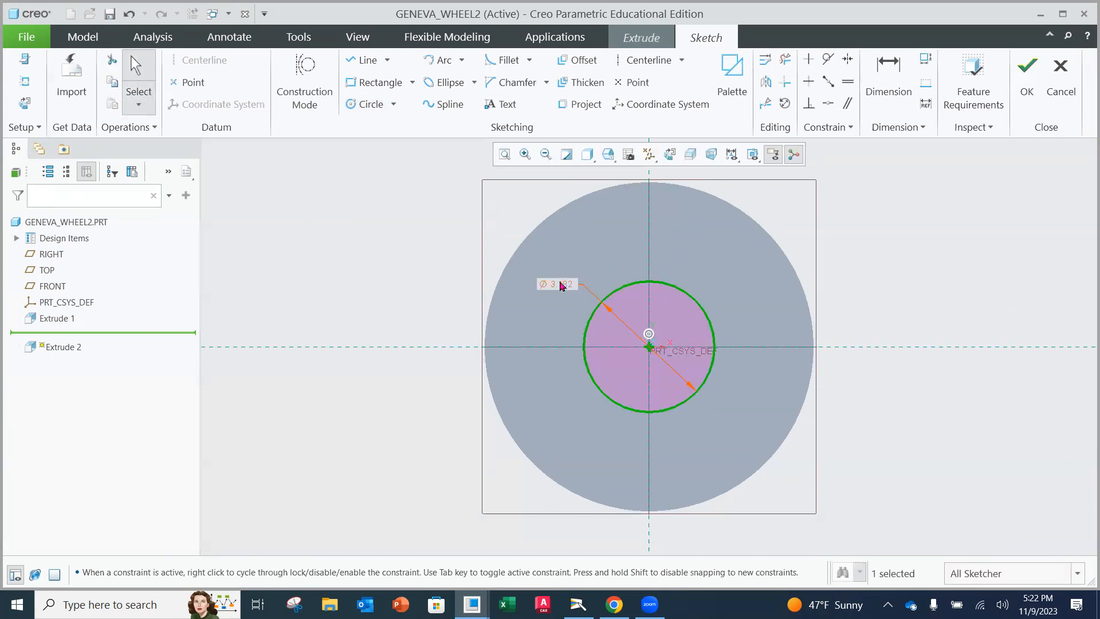
{"action": "double_click", "coordinate": [560, 285]}
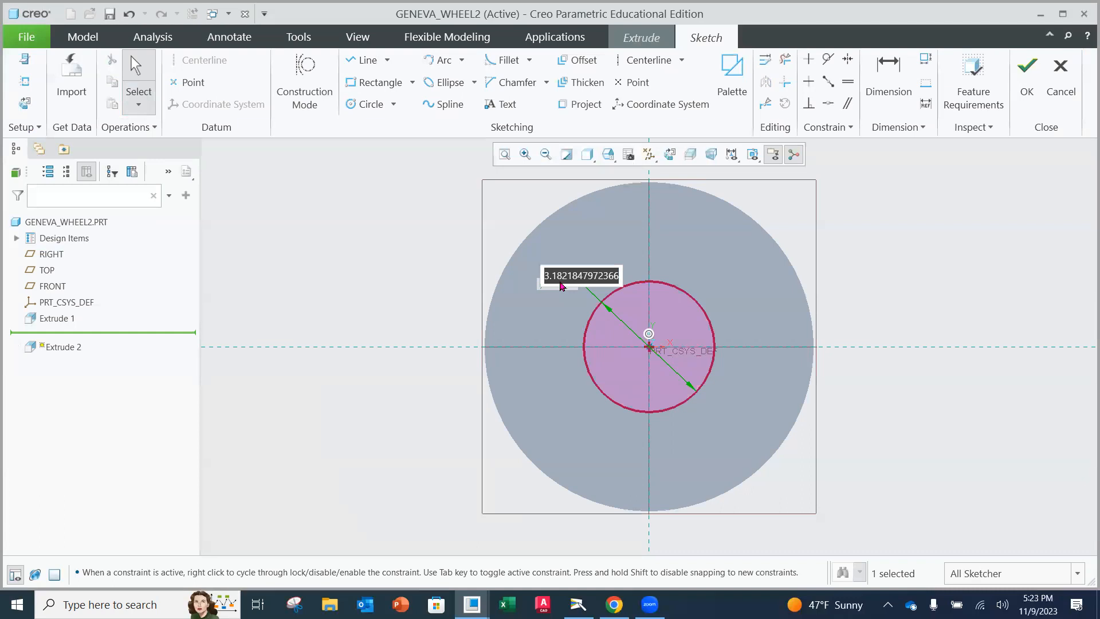
{"action": "type", "text": "2.5"}
{"action": "key", "text": "Return"}
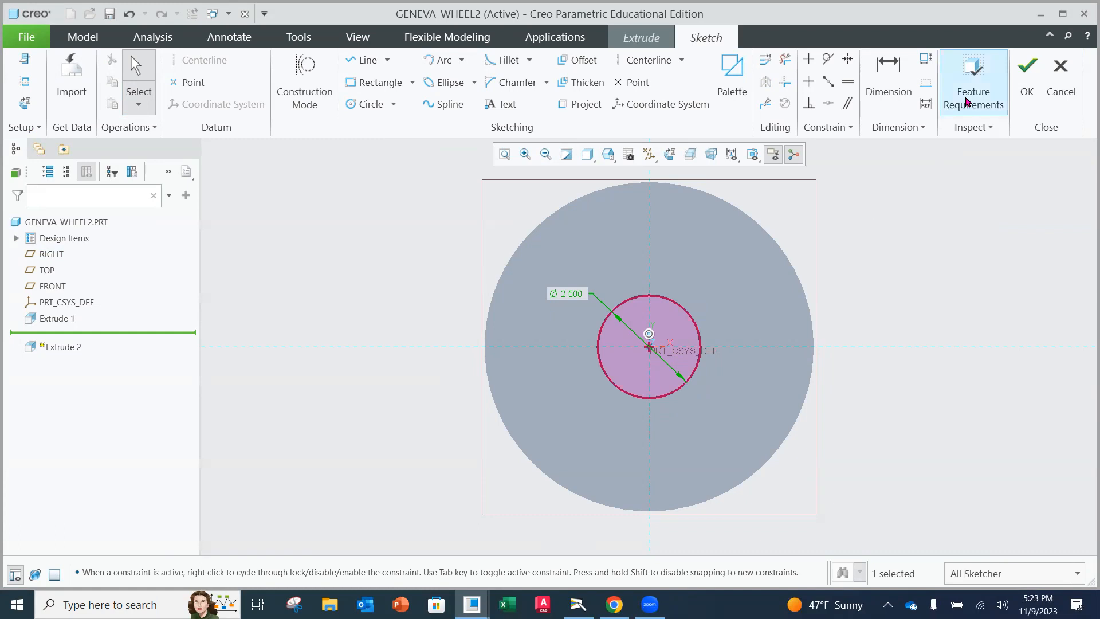
- Check the hub sketch against the feature requirements, accept it and extrude the hub to a depth of 0.5
{"action": "left_click", "coordinate": [969, 100]}
{"action": "left_click", "coordinate": [550, 386]}
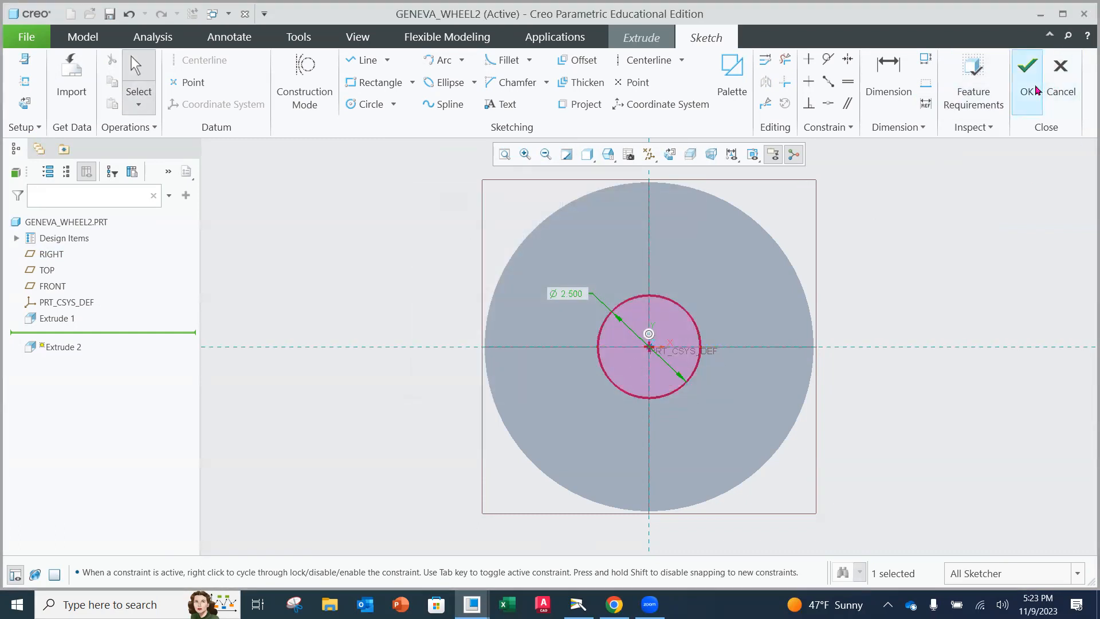
{"action": "left_click", "coordinate": [1029, 86]}
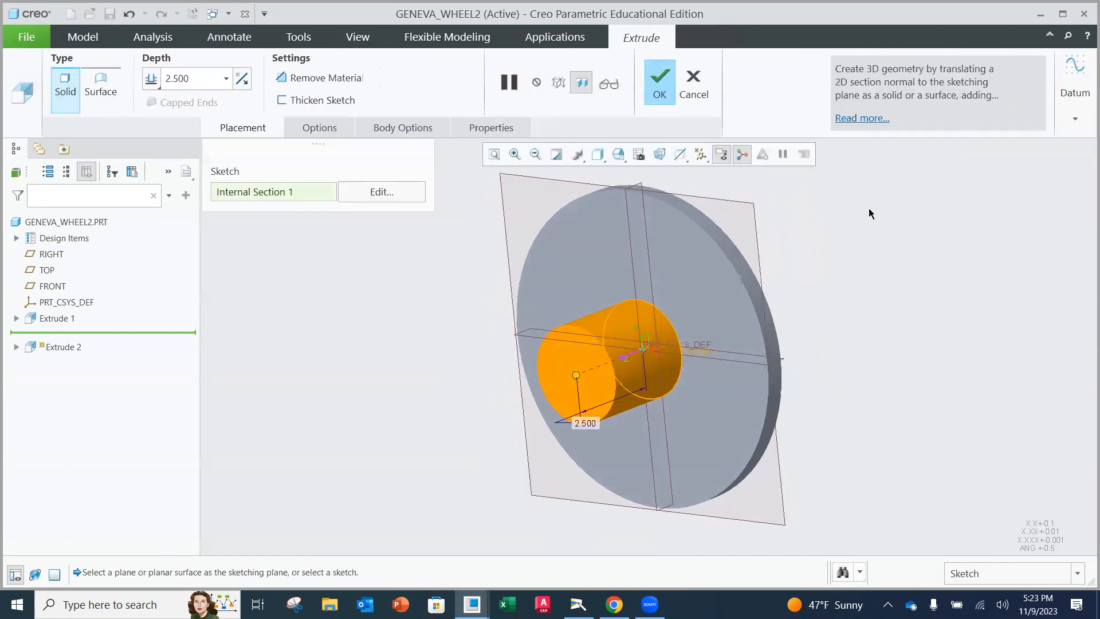
{"action": "double_click", "coordinate": [195, 80]}
{"action": "key", "text": "BackSpace"}
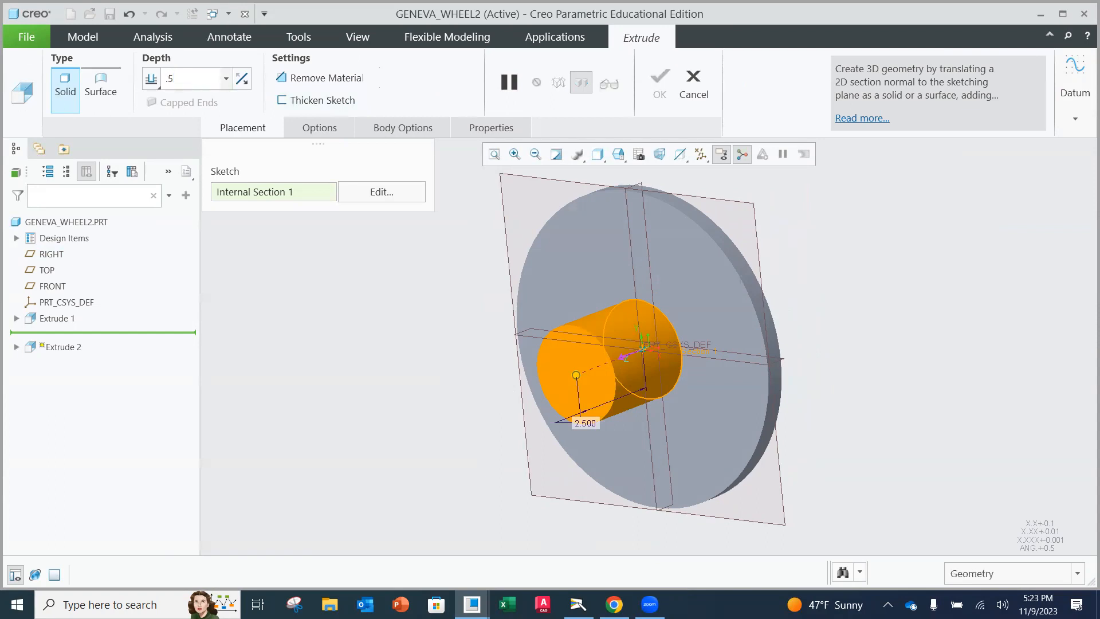
{"action": "type", "text": ".5"}
{"action": "key", "text": "Return"}
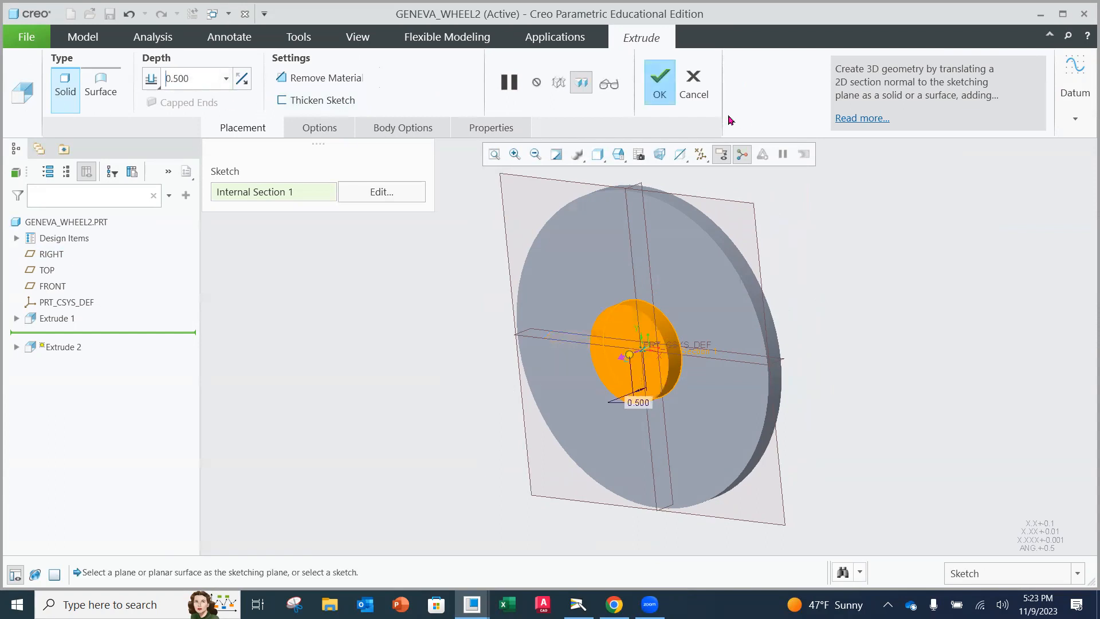
{"action": "left_click", "coordinate": [659, 82]}
- Start an extrude sketch on the hub's front face and set the display style to Shading With Edges
{"action": "middle_click_drag", "start_coordinate": [815, 315], "coordinate": [847, 300]}
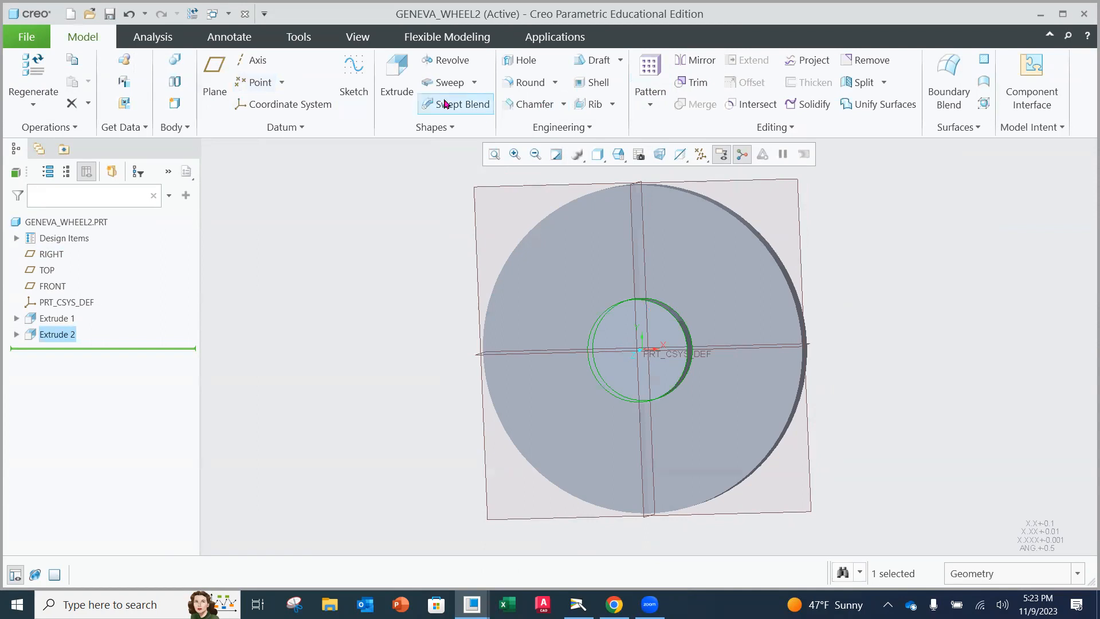
{"action": "left_click", "coordinate": [395, 99]}
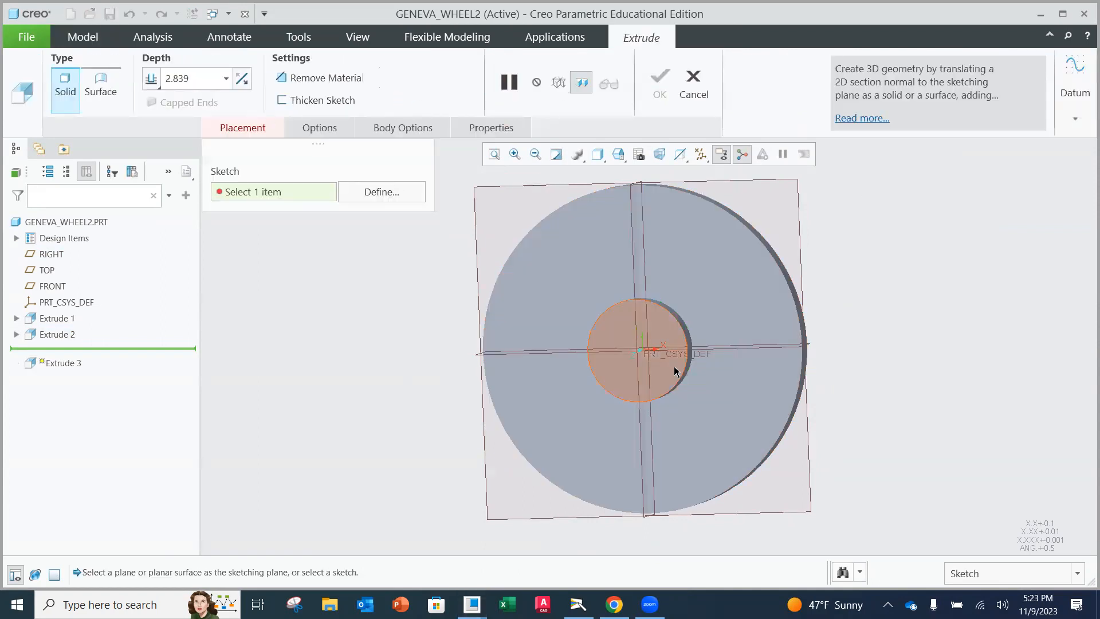
{"action": "middle_click_drag", "start_coordinate": [680, 339], "coordinate": [658, 343]}
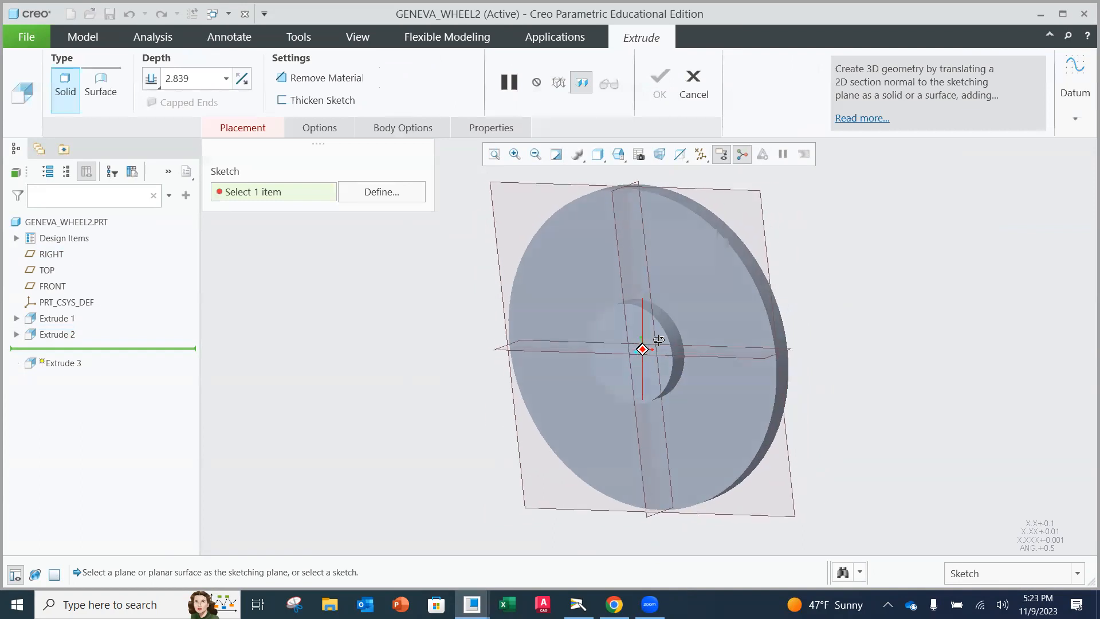
{"action": "left_click", "coordinate": [611, 330]}
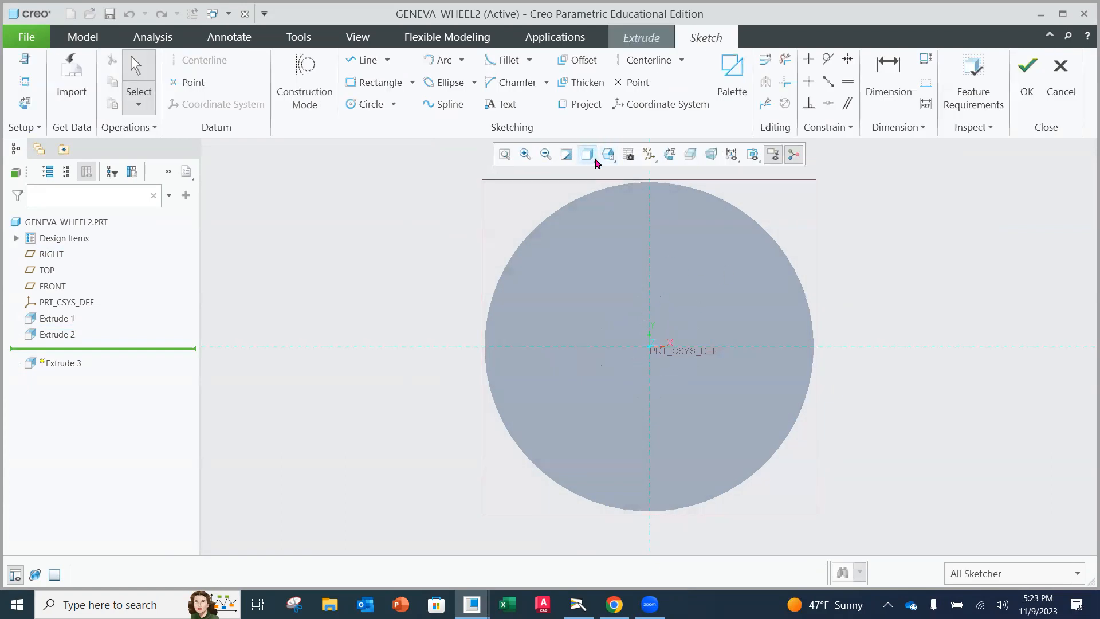
{"action": "left_click", "coordinate": [594, 163]}
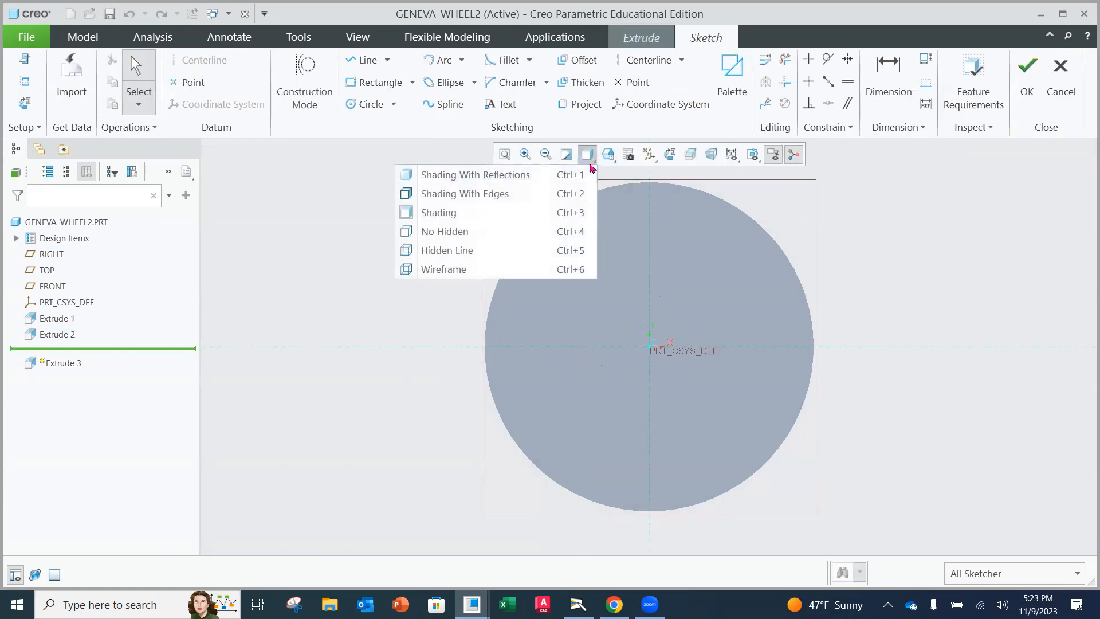
{"action": "left_click", "coordinate": [487, 199]}
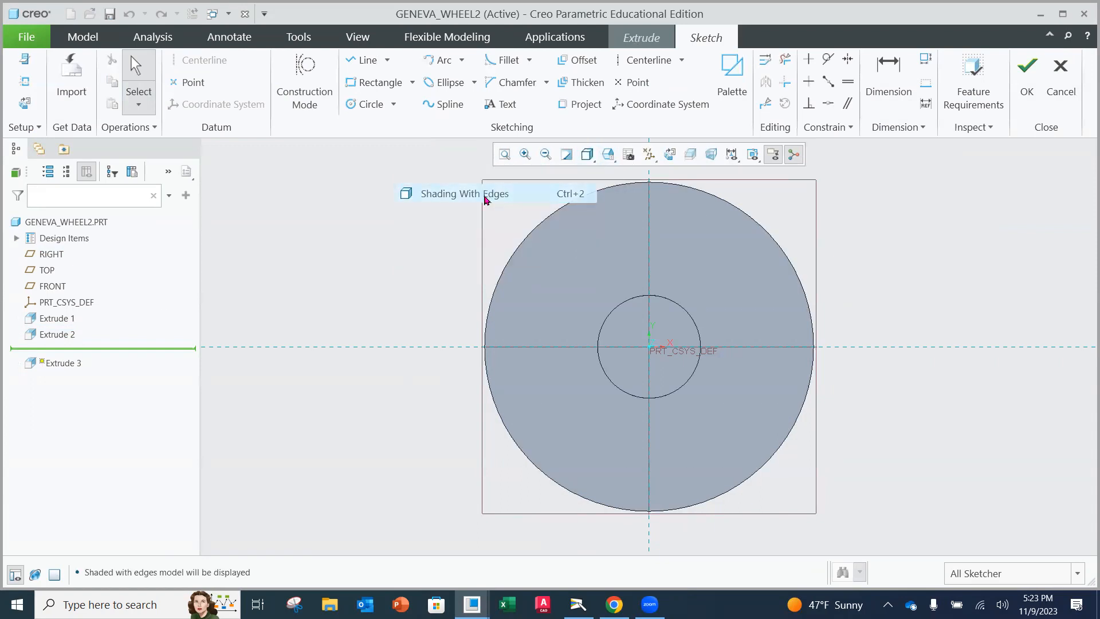
{"action": "scroll", "coordinate": [669, 347], "scroll_direction": "down", "scroll_amount": 2}
{"action": "scroll", "coordinate": [669, 346], "scroll_direction": "up", "scroll_amount": 5}
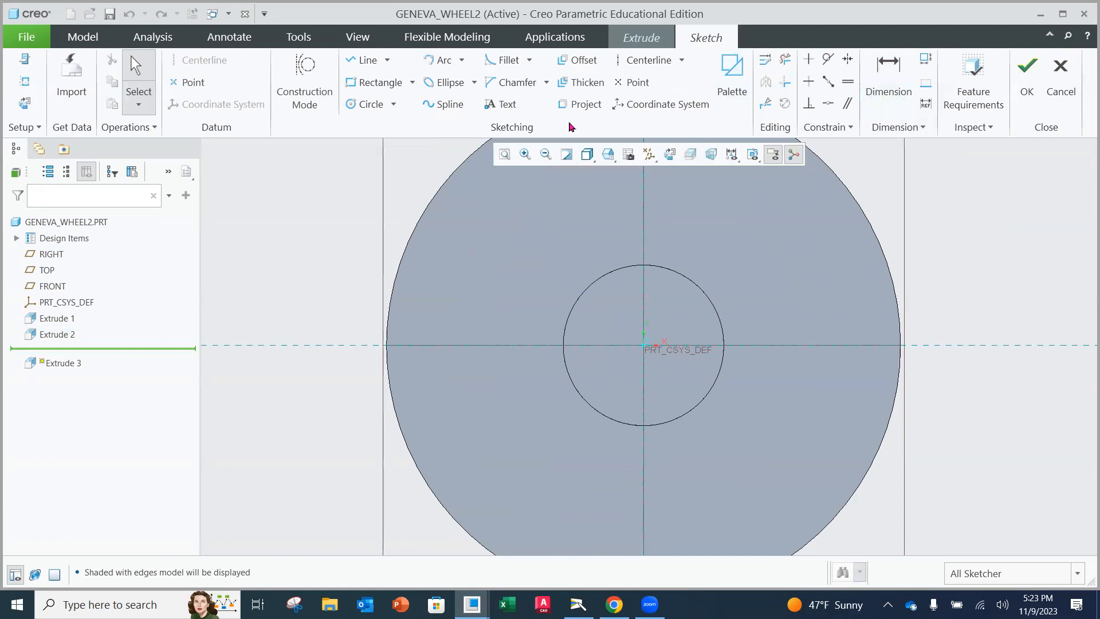
- Sketch a bore circle centred on the origin inside the hub and set its diameter to 1.5
{"action": "left_click", "coordinate": [371, 104]}
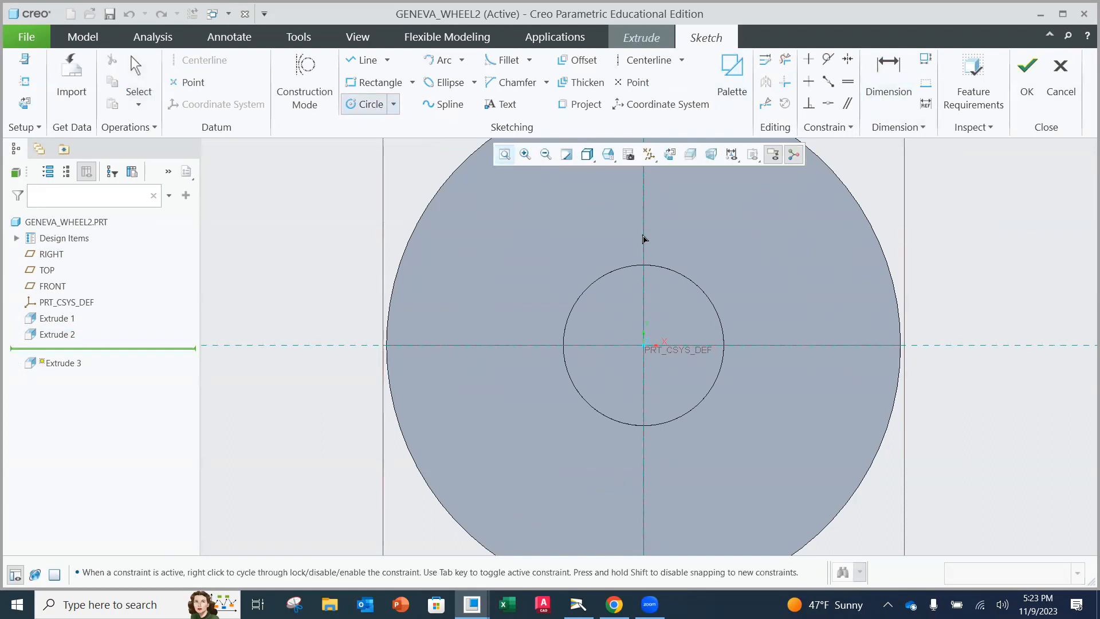
{"action": "left_click", "coordinate": [643, 345]}
{"action": "left_click", "coordinate": [672, 328]}
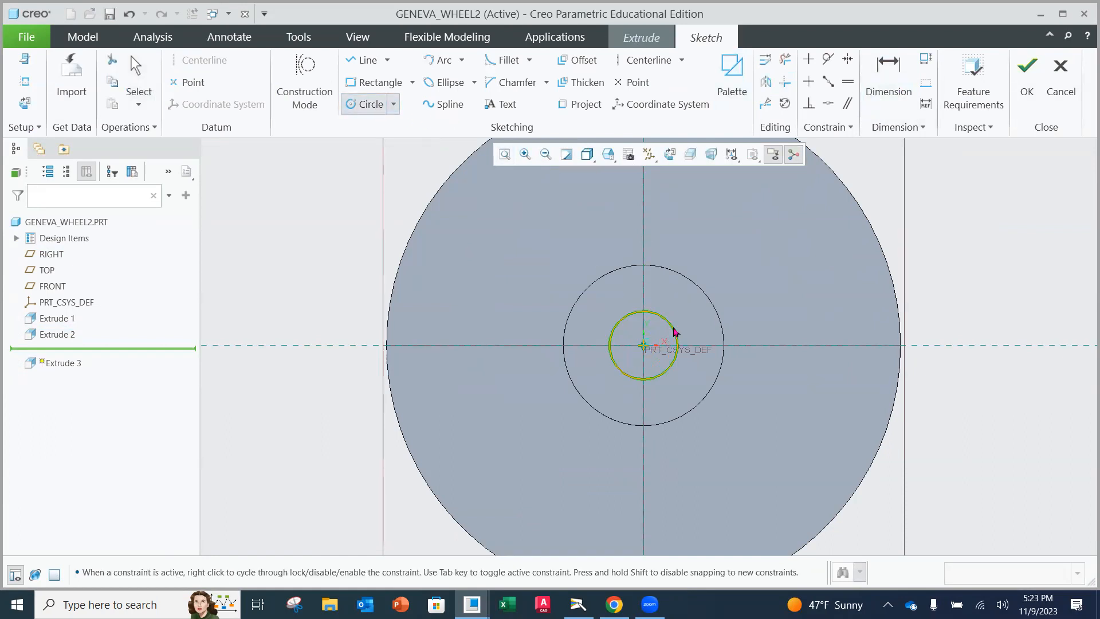
{"action": "middle_click", "coordinate": [640, 304]}
{"action": "double_click", "coordinate": [590, 314]}
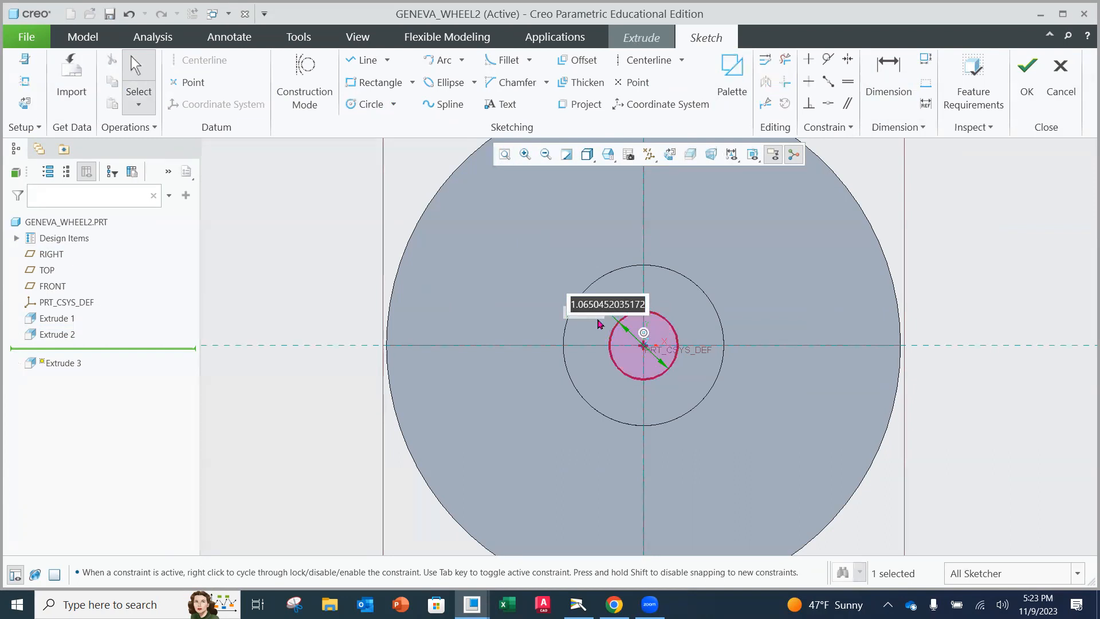
{"action": "type", "text": "1.5"}
{"action": "key", "text": "Return"}
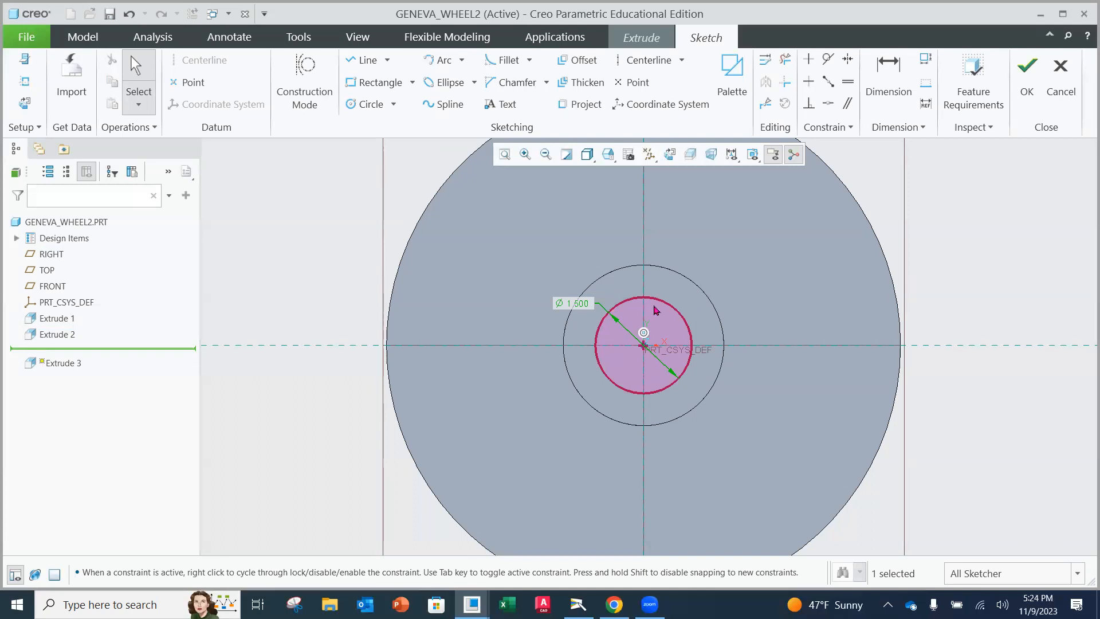
- Switch to the Camera window to check the keyway on the Geneva Wheel drawing, and return to the Creo sketch
{"action": "scroll", "coordinate": [656, 308], "scroll_direction": "down", "scroll_amount": 3}
{"action": "scroll", "coordinate": [656, 308], "scroll_direction": "up", "scroll_amount": 5}
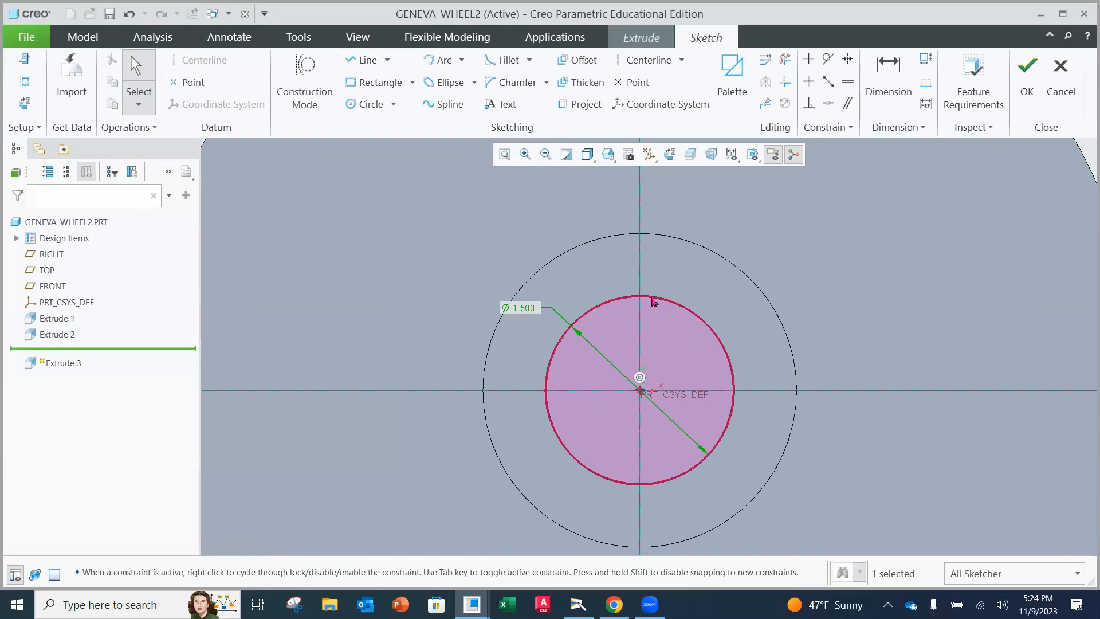
{"action": "left_click", "coordinate": [577, 604]}
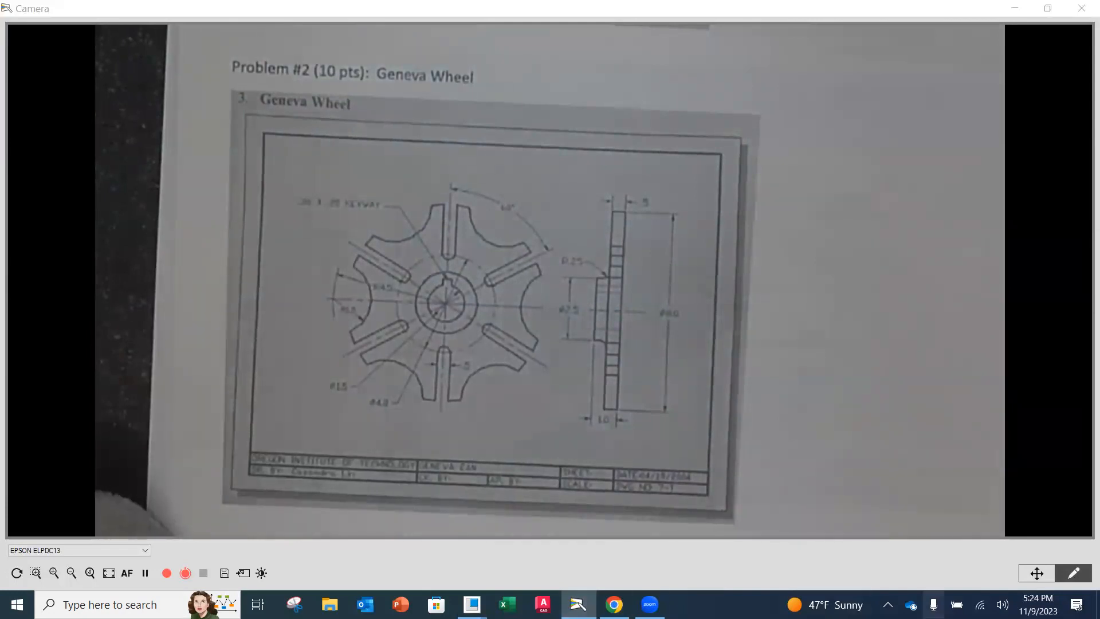
{"action": "mouse_move", "coordinate": [472, 605]}
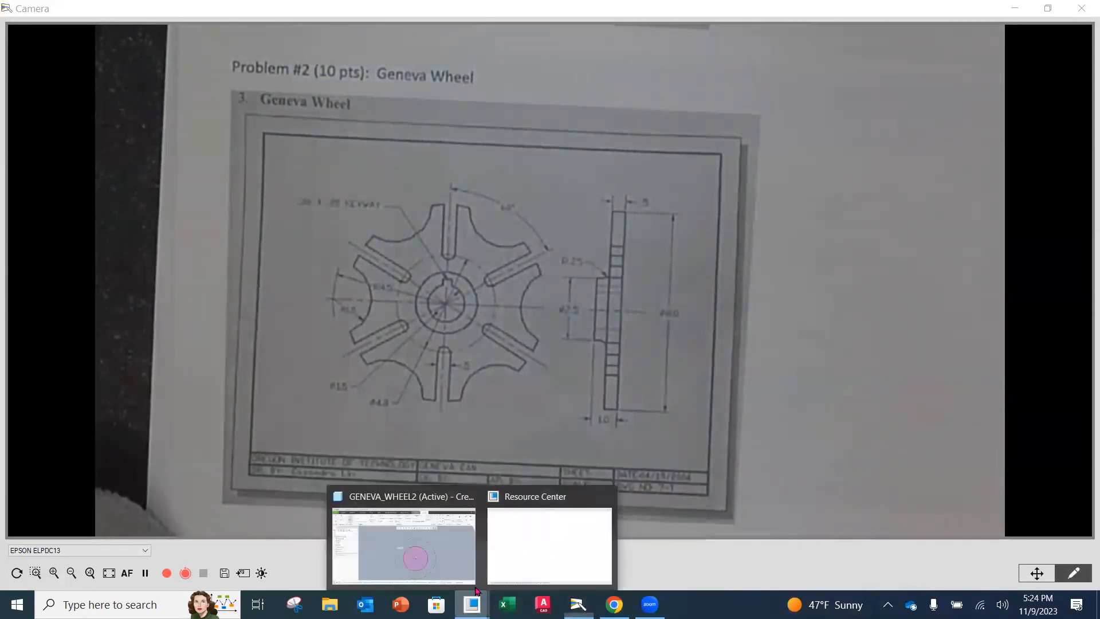
{"action": "left_click", "coordinate": [467, 564]}
- Sketch an open three-line keyway outline about 0.3 wide across the top of the bore circle, with both sides ending inside it
{"action": "scroll", "coordinate": [646, 314], "scroll_direction": "down", "scroll_amount": 1}
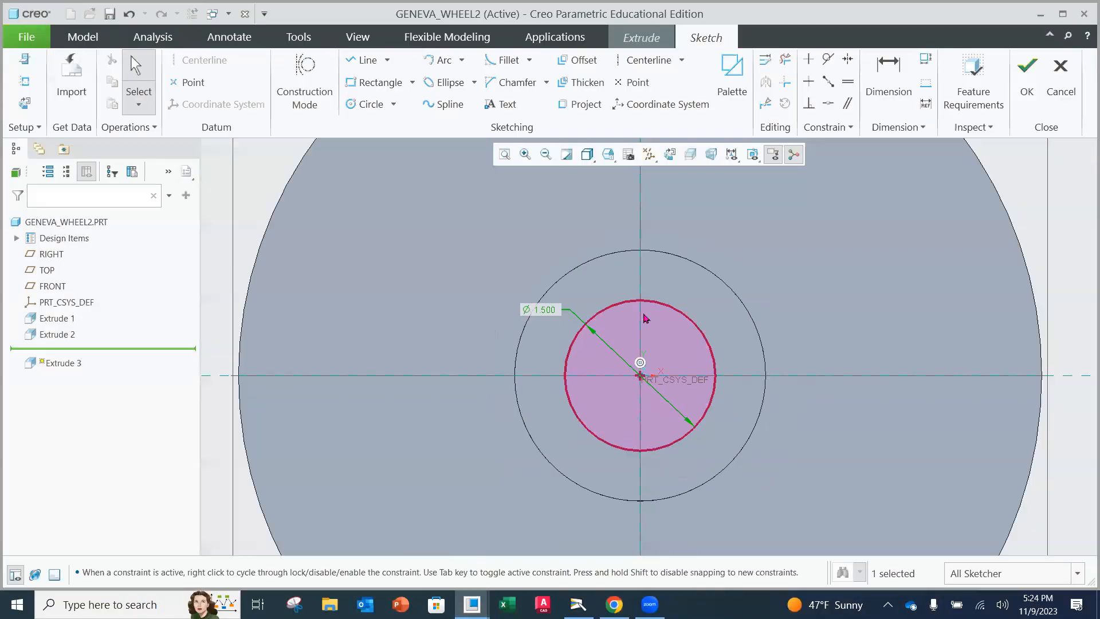
{"action": "scroll", "coordinate": [655, 312], "scroll_direction": "up", "scroll_amount": 3}
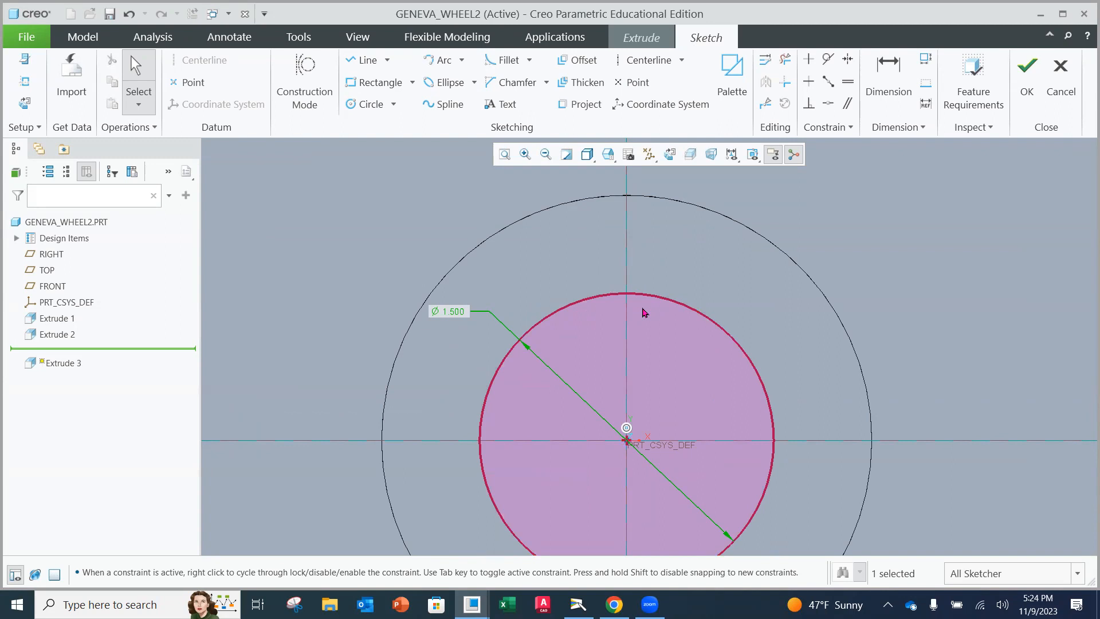
{"action": "left_click", "coordinate": [368, 60]}
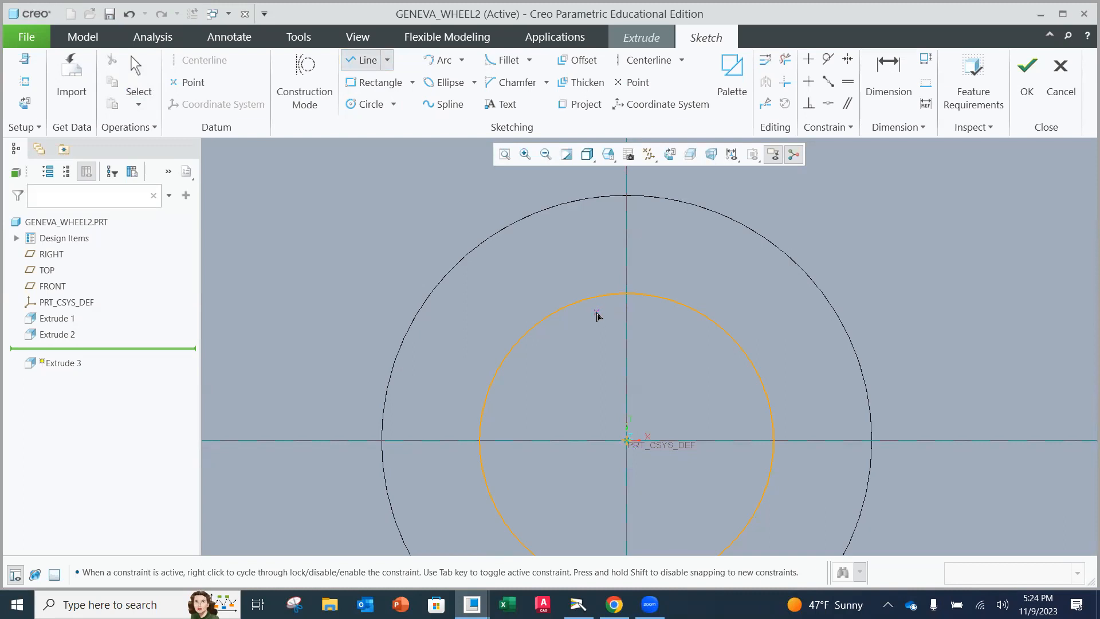
{"action": "left_click", "coordinate": [599, 313]}
{"action": "left_click", "coordinate": [598, 249]}
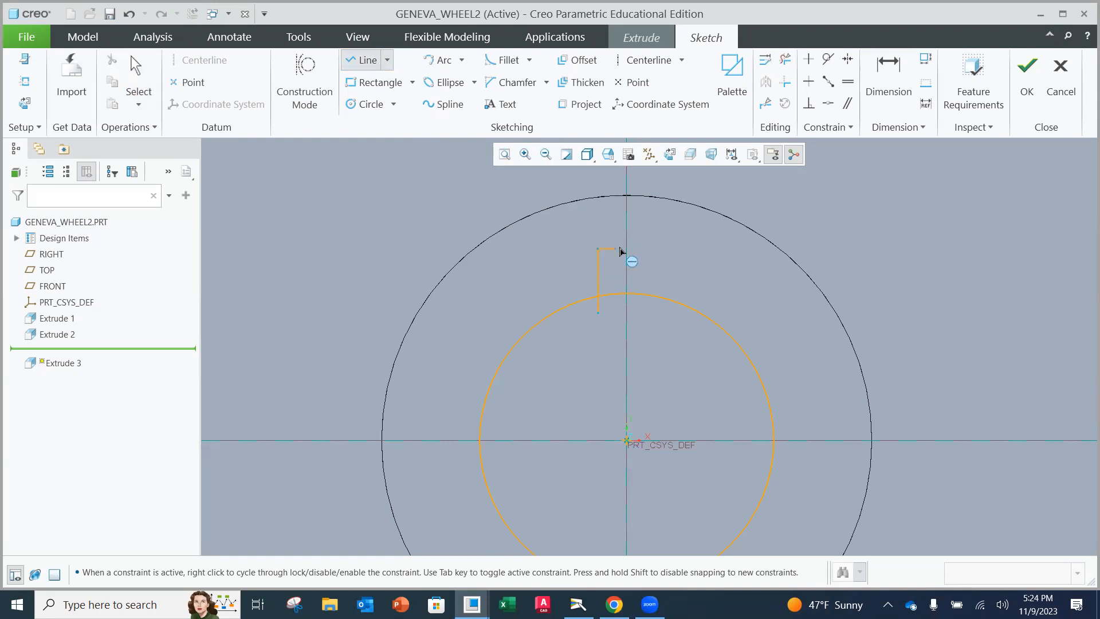
{"action": "left_click", "coordinate": [657, 249]}
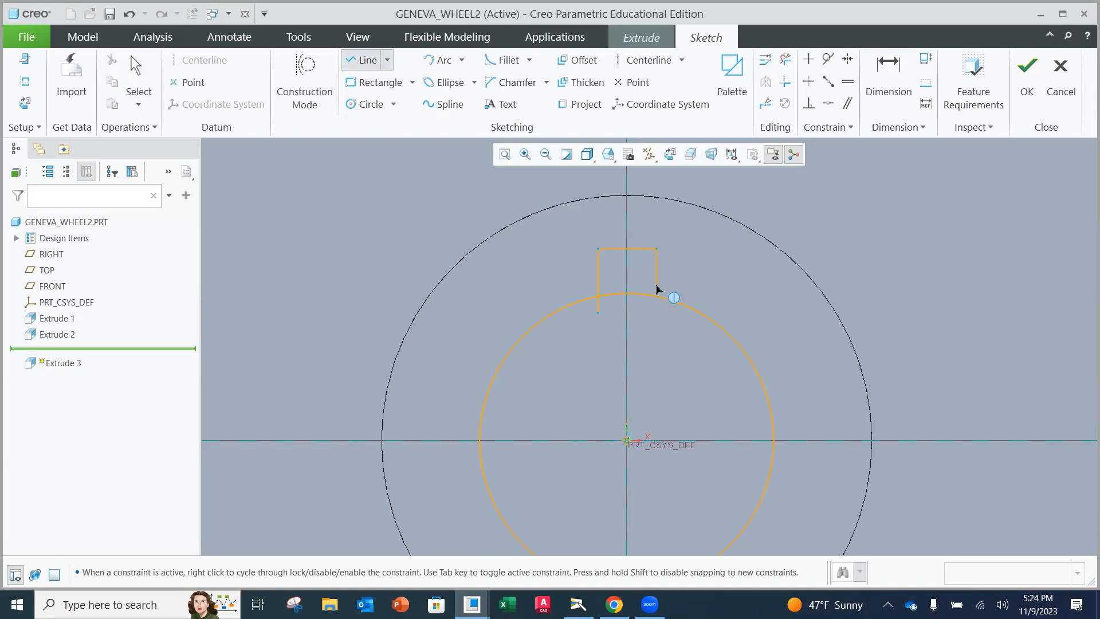
{"action": "left_click", "coordinate": [657, 320]}
{"action": "middle_click", "coordinate": [667, 340]}
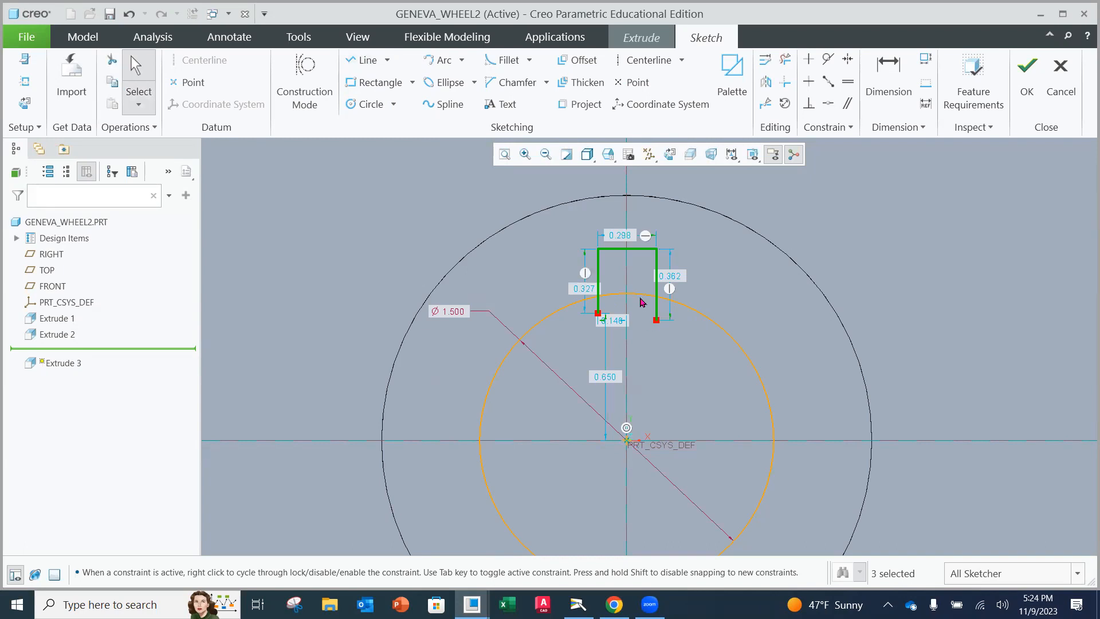
- Trim the keyway side ends inside the bore and the arc between them, leaving one closed profile
{"action": "scroll", "coordinate": [637, 298], "scroll_direction": "up", "scroll_amount": 3}
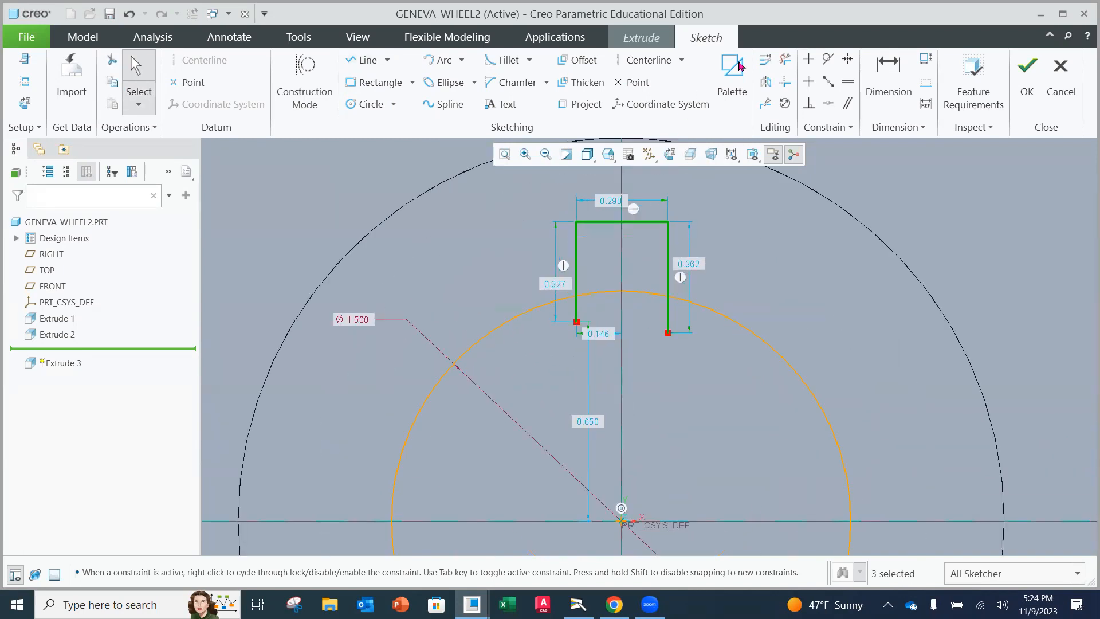
{"action": "left_click", "coordinate": [785, 61]}
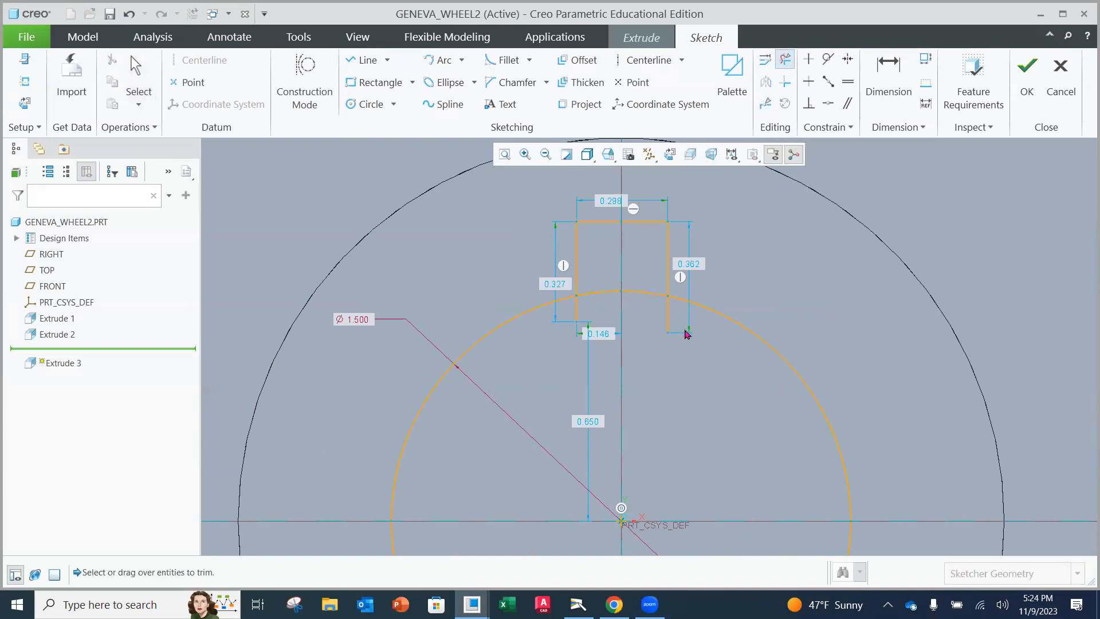
{"action": "mouse_move", "coordinate": [678, 319]}
{"action": "left_mouse_down"}
{"action": "mouse_move", "coordinate": [627, 284]}
{"action": "mouse_move", "coordinate": [571, 314]}
{"action": "left_mouse_up"}
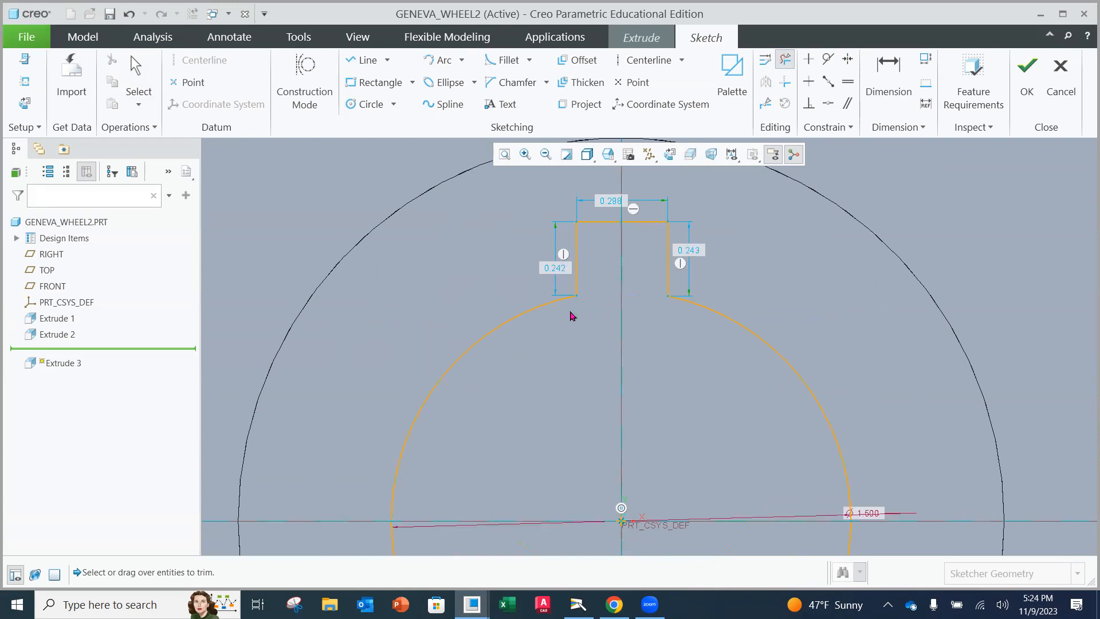
{"action": "middle_click", "coordinate": [796, 276]}
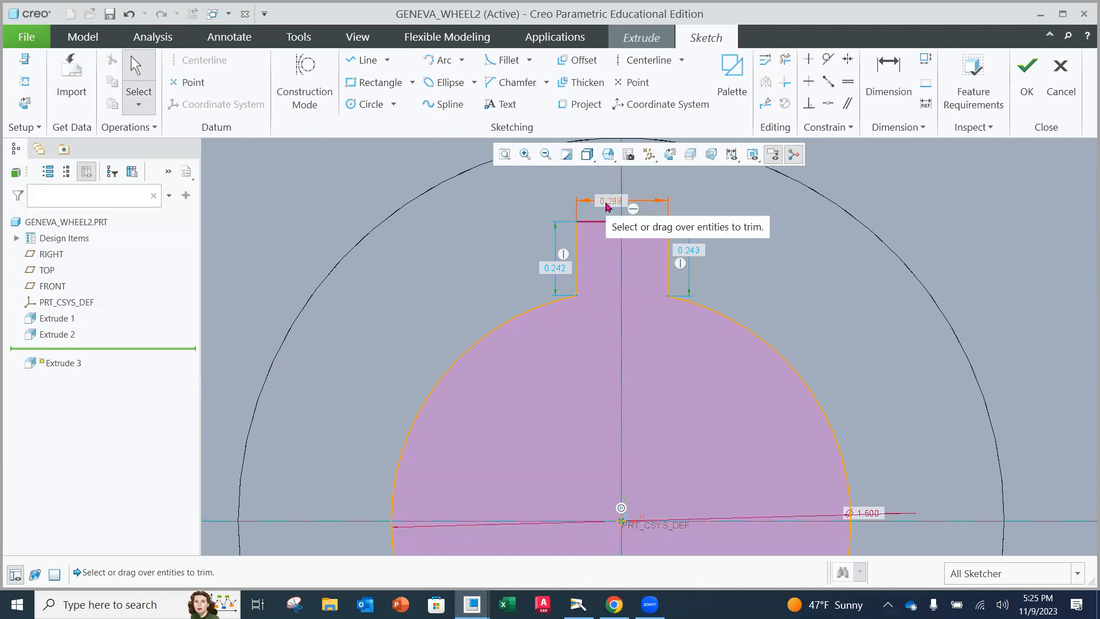
- Move the keyway's width dimension clear of the outline and set the width to 0.36
{"action": "left_click_drag", "start_coordinate": [609, 207], "coordinate": [710, 194]}
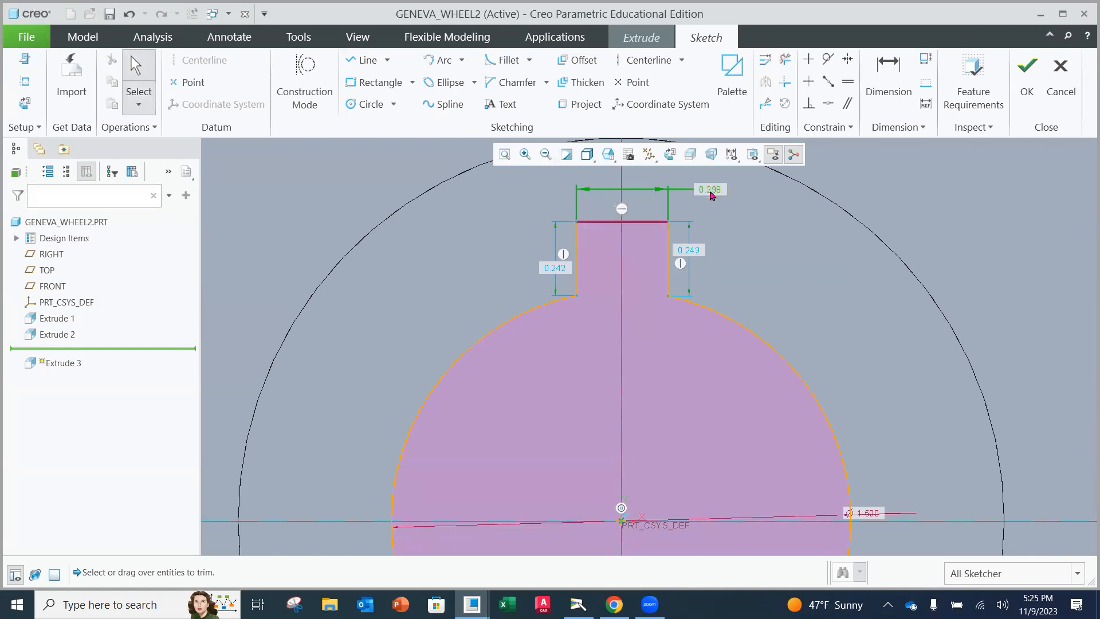
{"action": "double_click", "coordinate": [711, 193]}
{"action": "type", "text": ".36"}
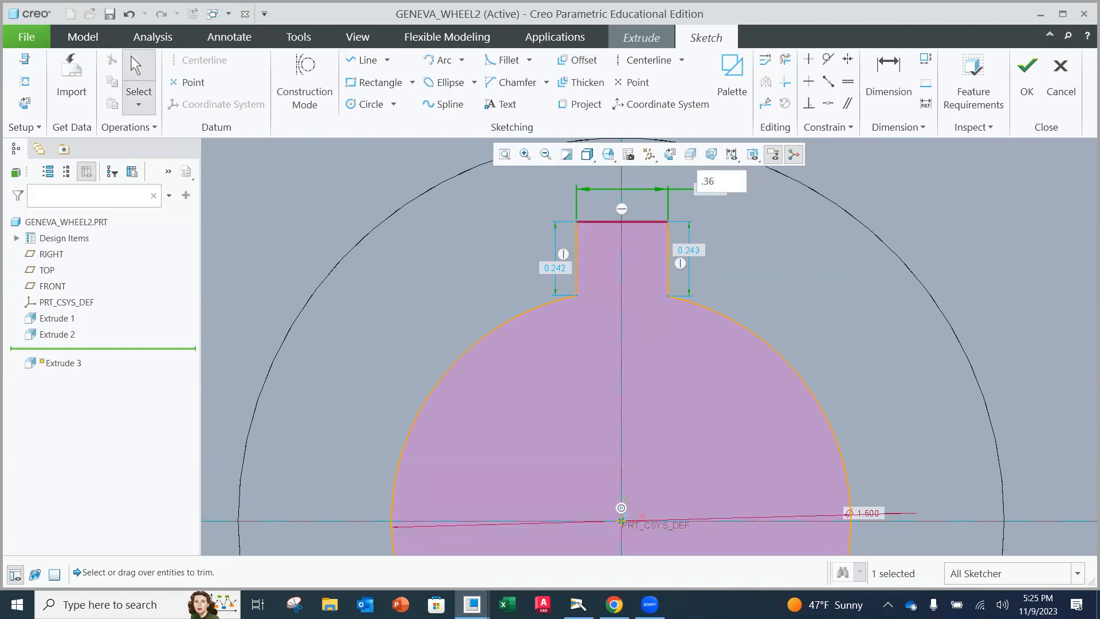
{"action": "key", "text": "Return"}
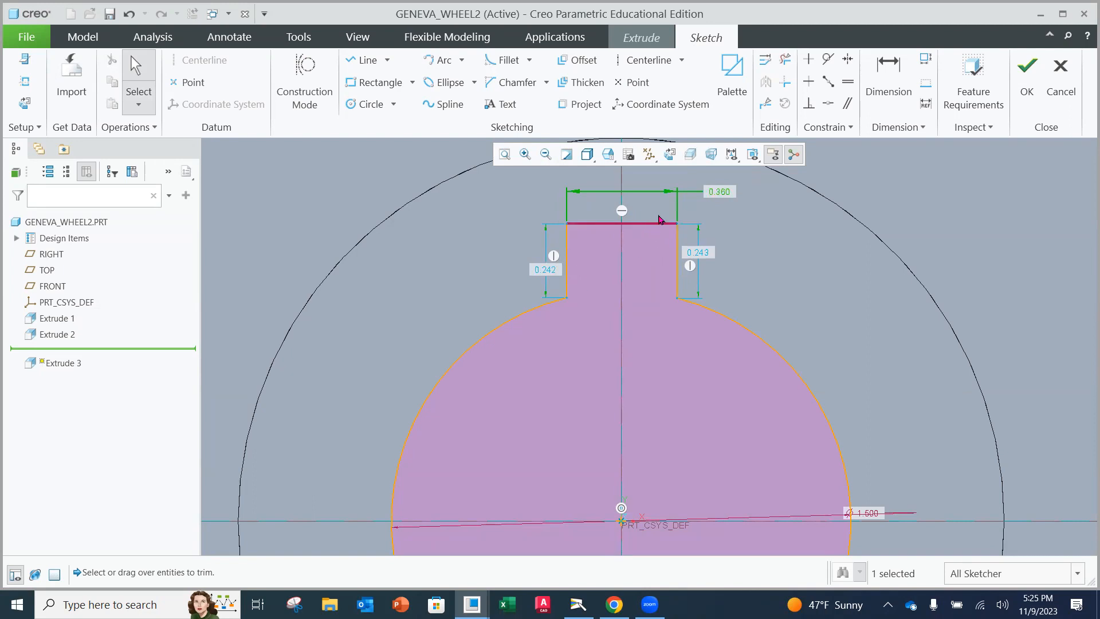
- Try a keyway width of 0.2 and set the width back to 0.36
{"action": "double_click", "coordinate": [720, 192]}
{"action": "type", "text": ".2"}
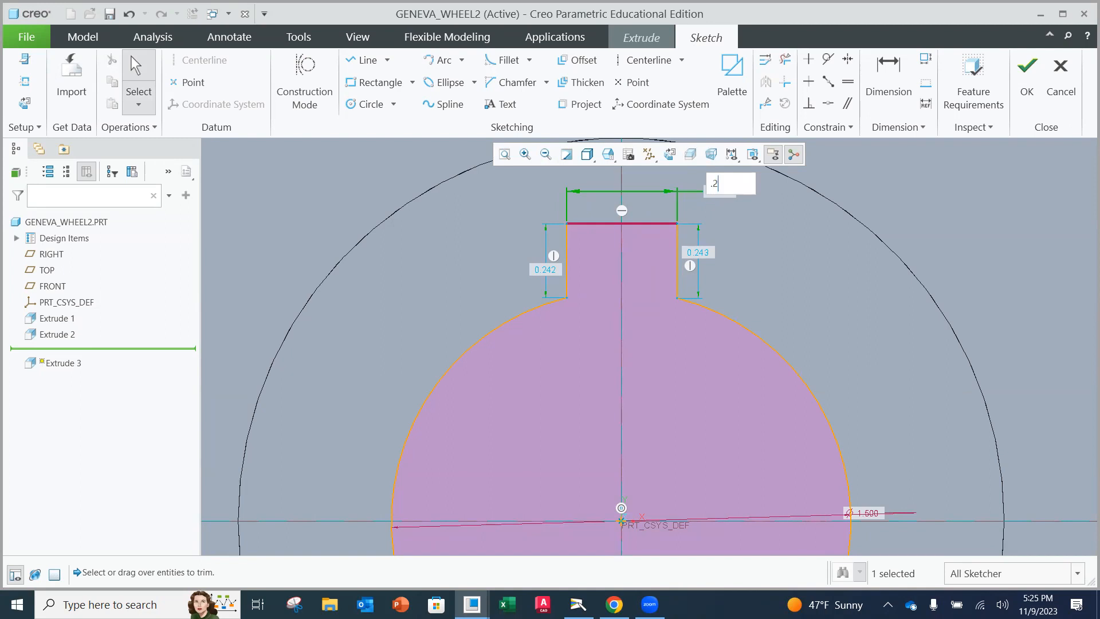
{"action": "key", "text": "Return"}
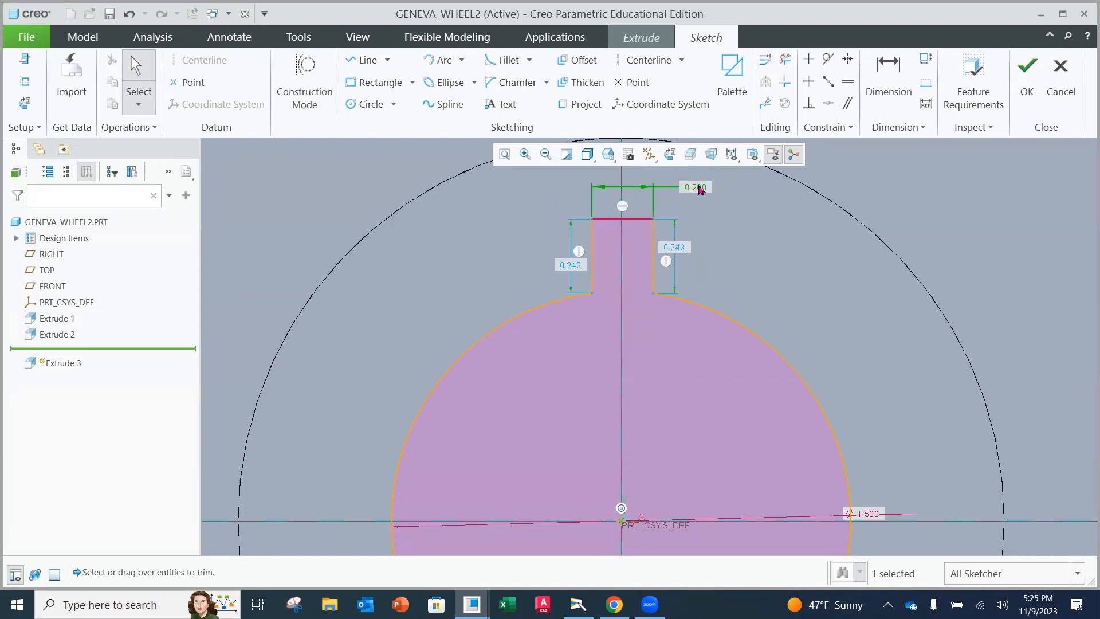
{"action": "double_click", "coordinate": [700, 189]}
{"action": "type", "text": ".36"}
{"action": "key", "text": "Return"}
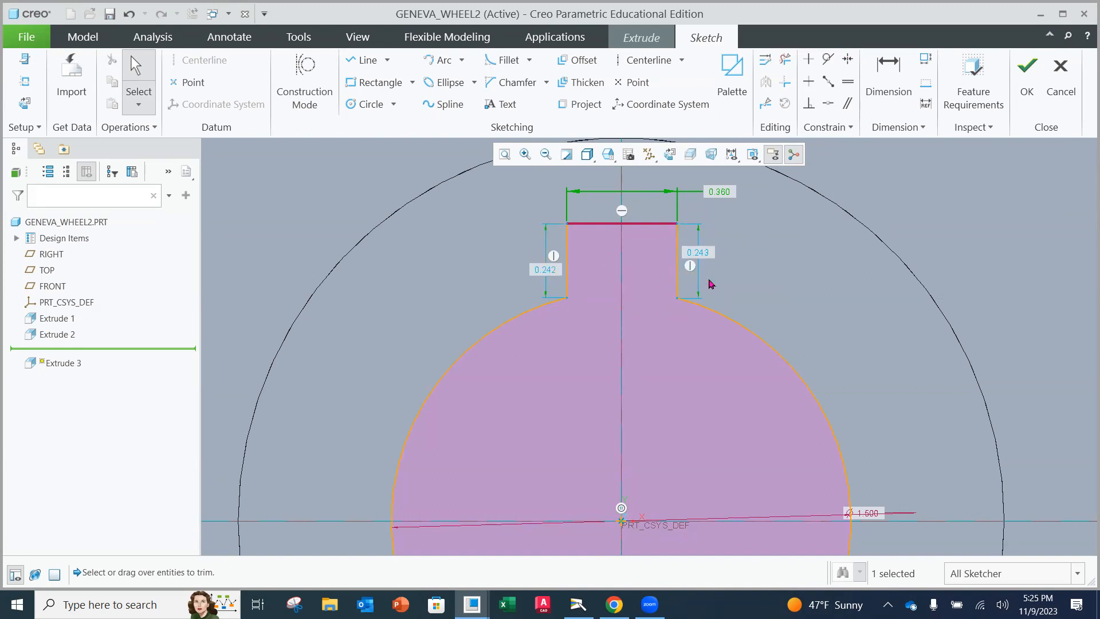
- Set the length of the keyway's left side to 0.2 and constrain both vertical sides to equal length
{"action": "double_click", "coordinate": [546, 275]}
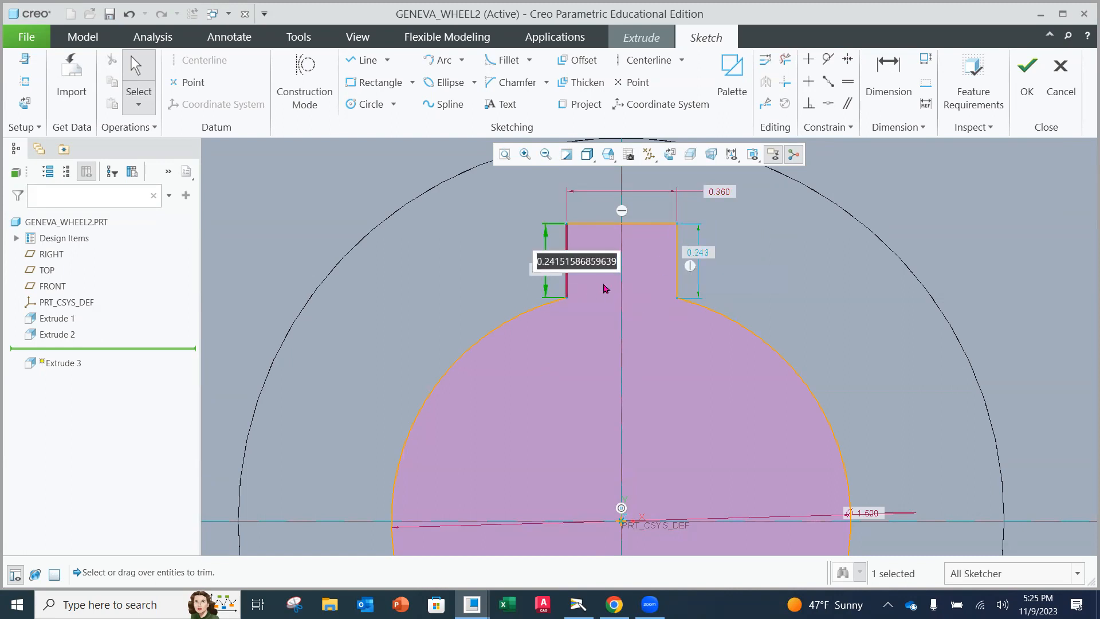
{"action": "type", "text": ".2"}
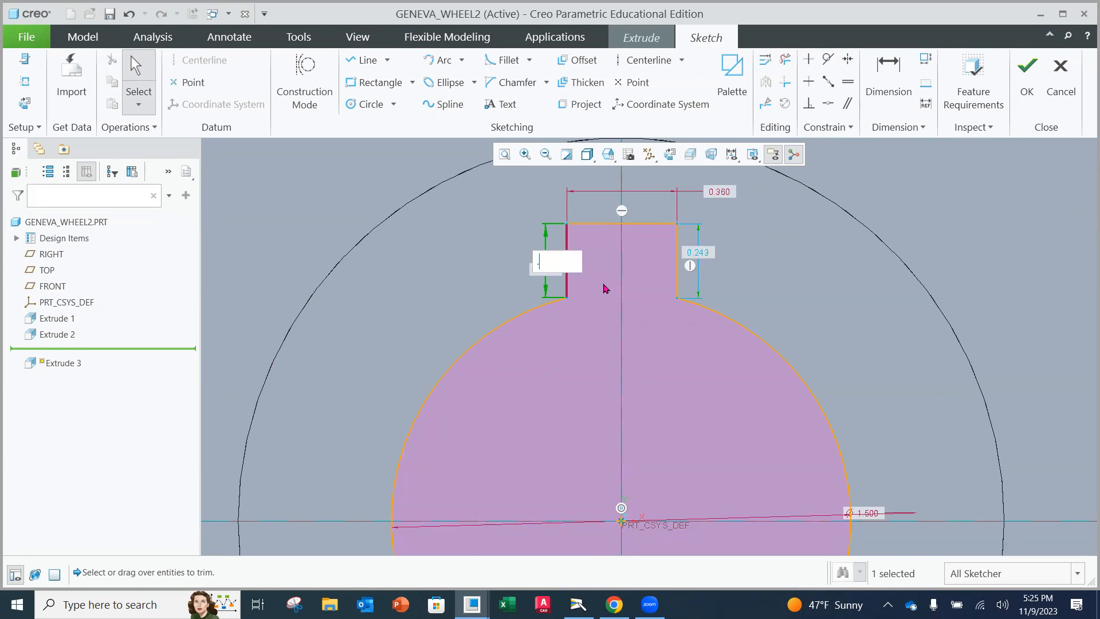
{"action": "key", "text": "Return"}
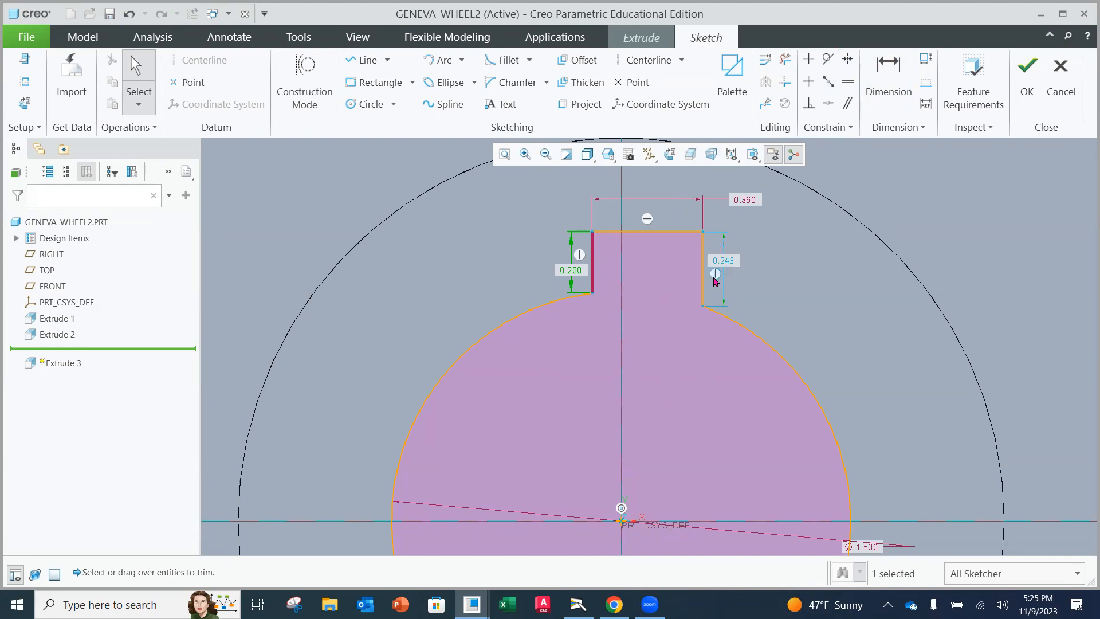
{"action": "left_click", "coordinate": [847, 85]}
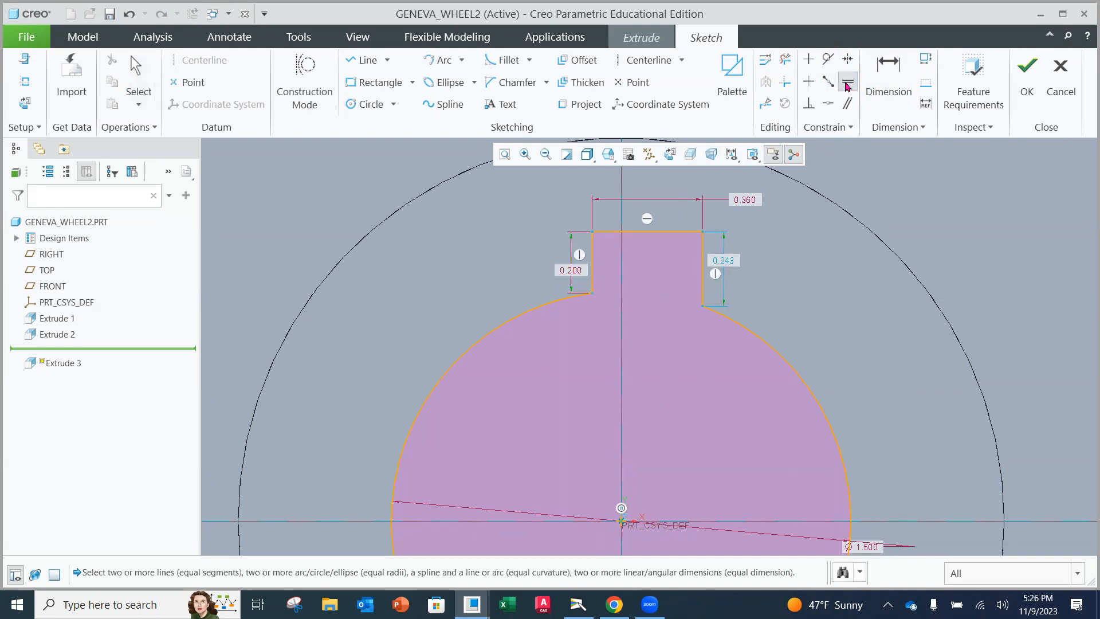
{"action": "left_click", "coordinate": [704, 278]}
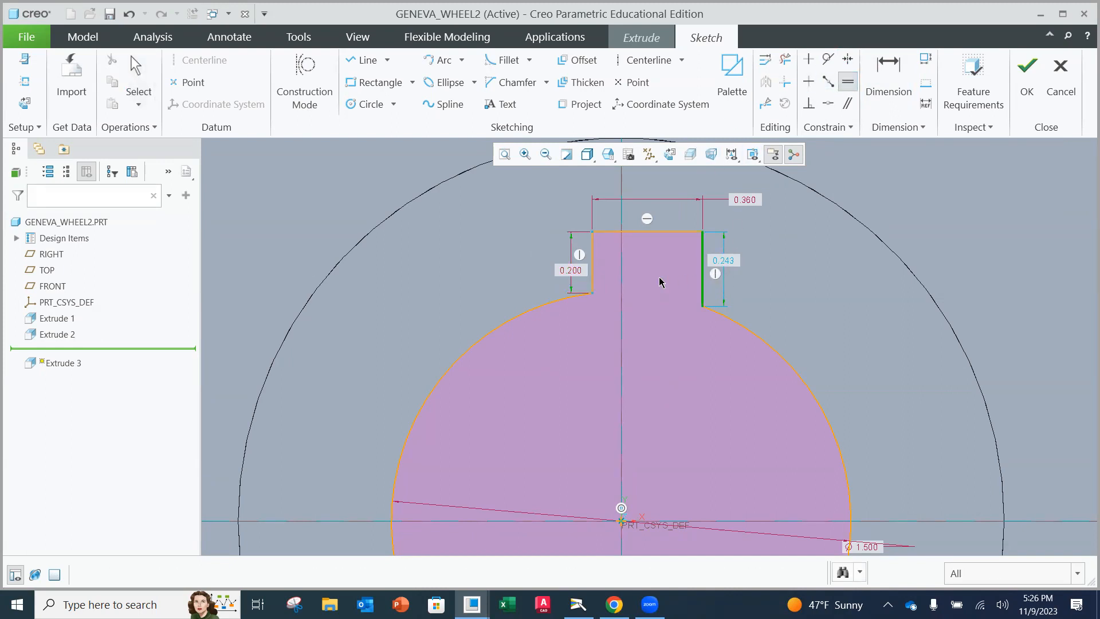
{"action": "left_click", "coordinate": [591, 279]}
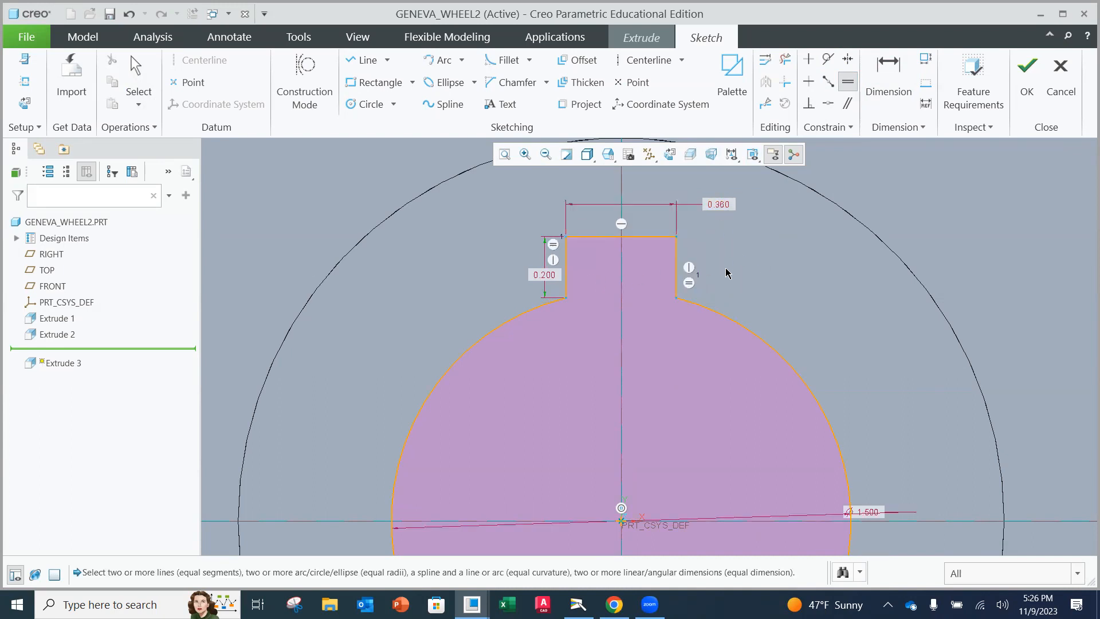
- Move the bore's diameter dimension to the upper right, just outside the circle
{"action": "scroll", "coordinate": [718, 277], "scroll_direction": "up", "scroll_amount": 1}
{"action": "scroll", "coordinate": [714, 276], "scroll_direction": "up", "scroll_amount": 1}
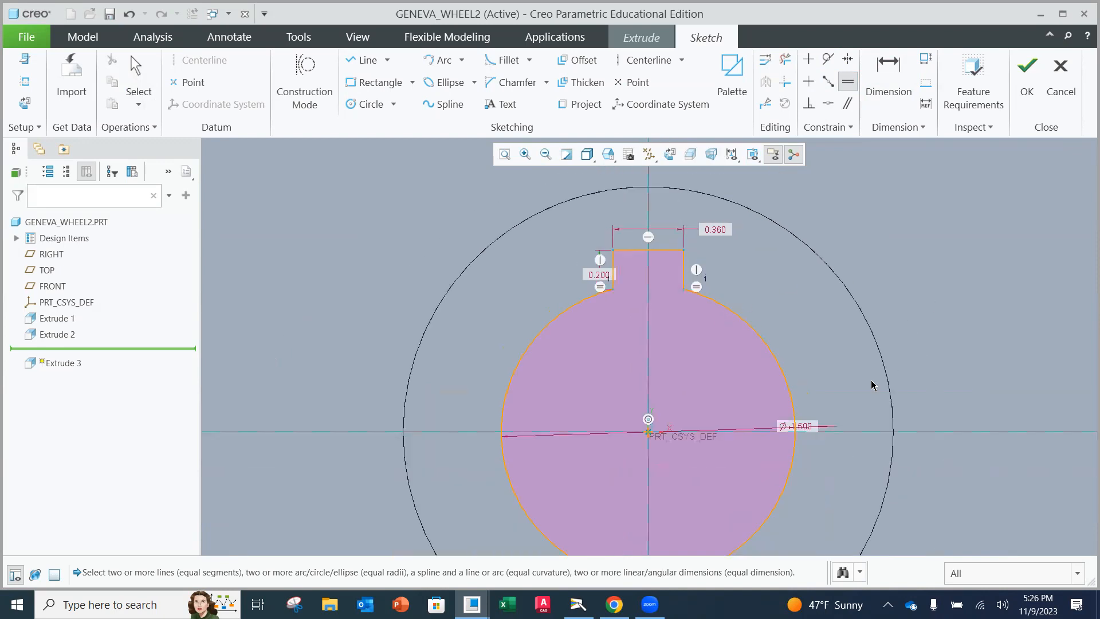
{"action": "middle_click", "coordinate": [814, 360]}
{"action": "left_click_drag", "start_coordinate": [802, 425], "coordinate": [789, 302]}
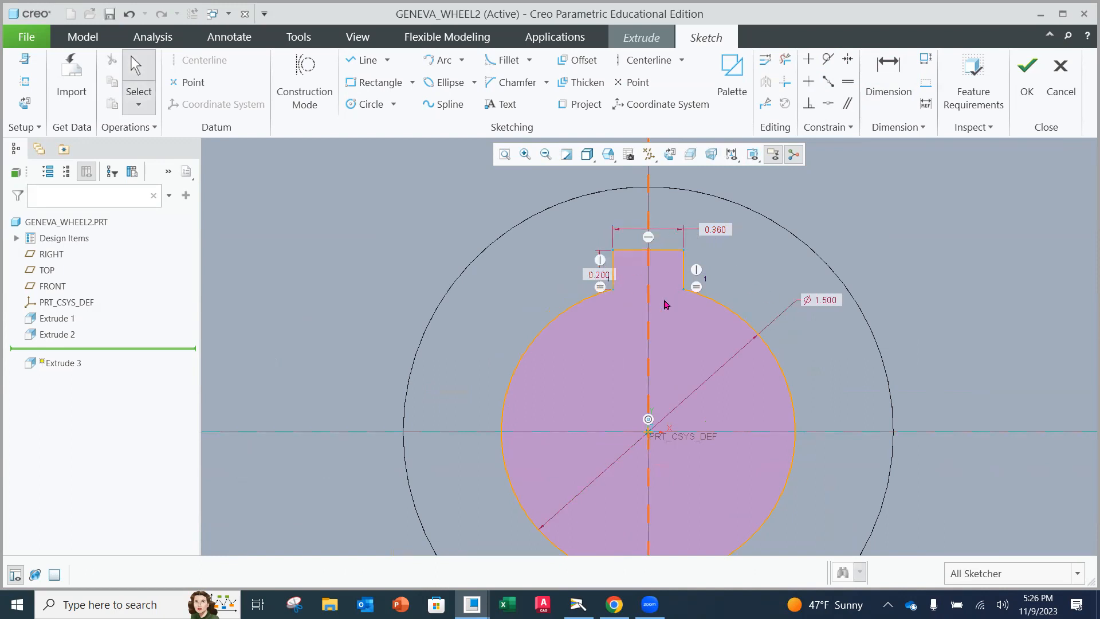
- Check the keyed bore sketch against the feature requirements and accept it
{"action": "left_click", "coordinate": [973, 67]}
{"action": "left_click", "coordinate": [547, 392]}
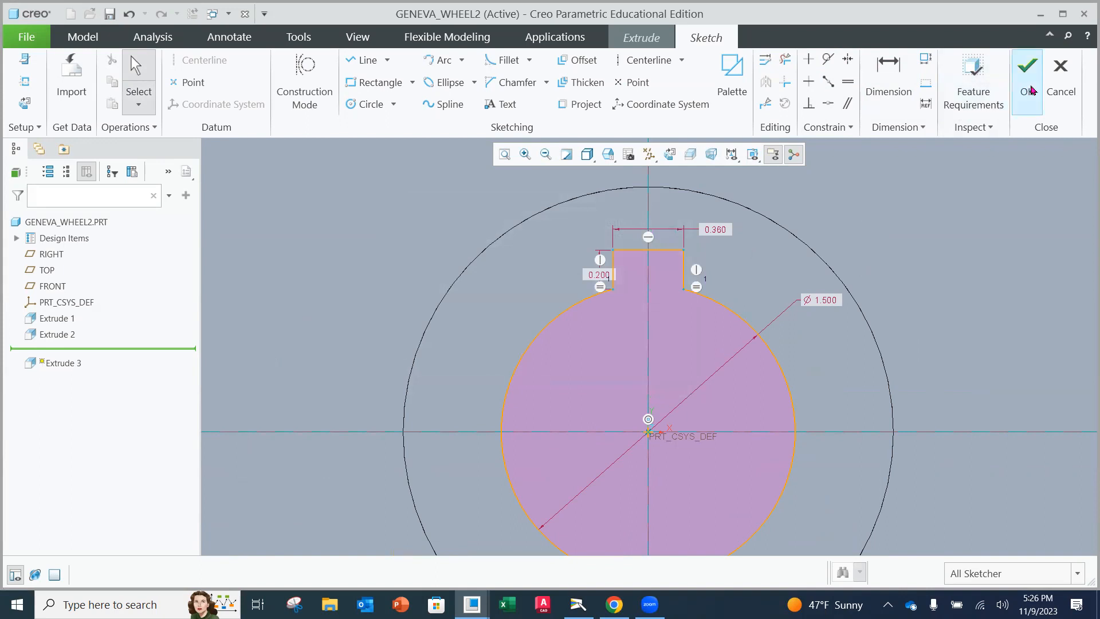
{"action": "left_click", "coordinate": [1027, 91]}
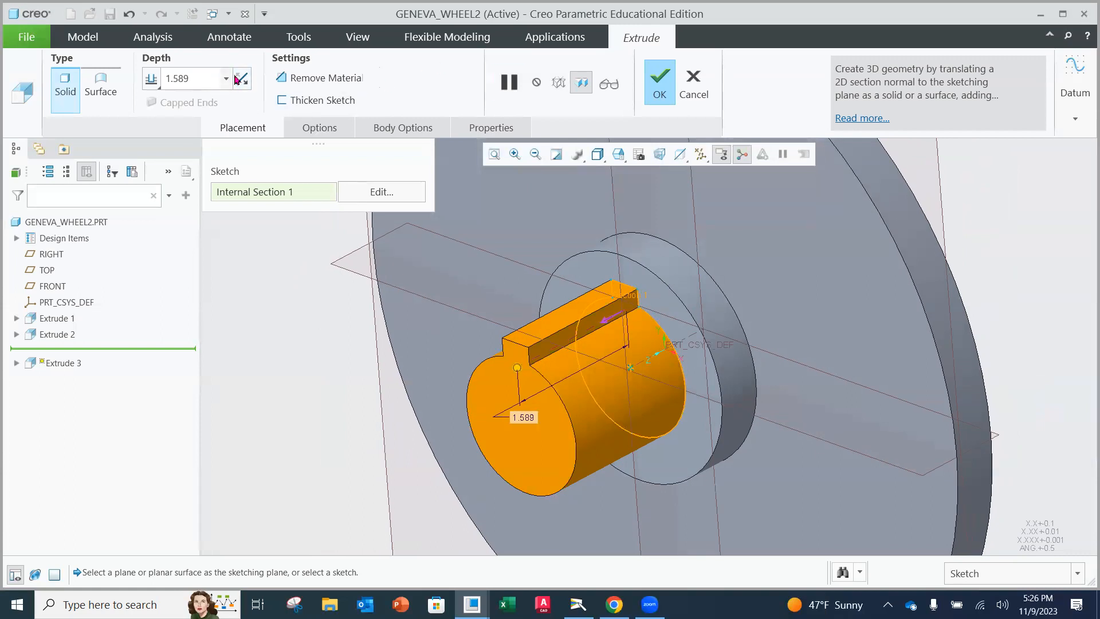
- Cut the keyed bore through the hub and disc by removing material to a reference, using the disc's back face
{"action": "left_click", "coordinate": [334, 84]}
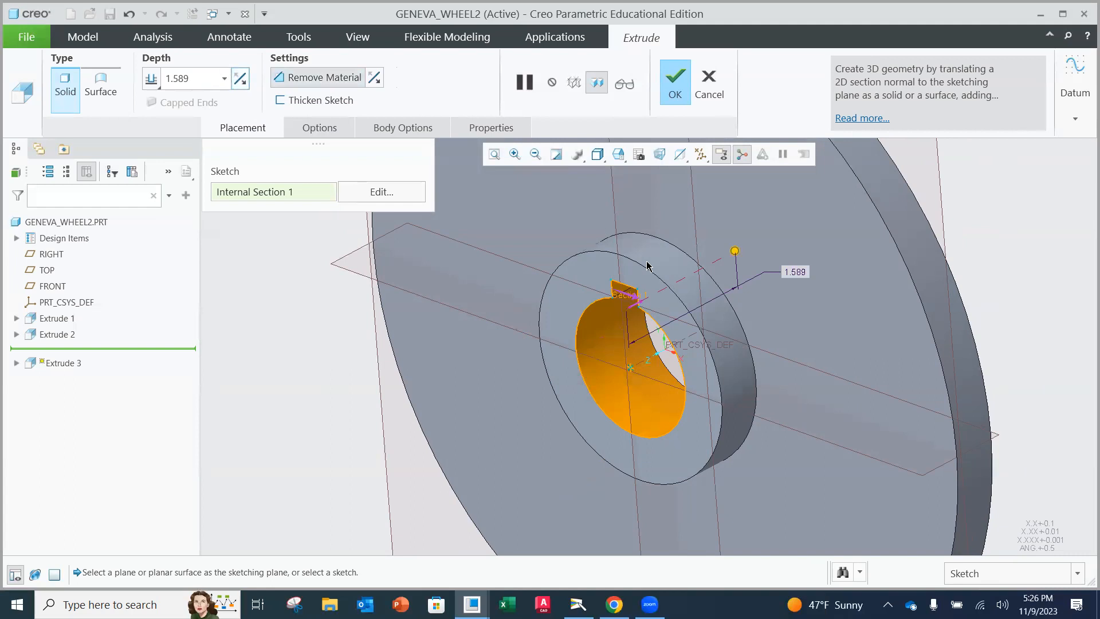
{"action": "middle_click_drag", "start_coordinate": [646, 247], "coordinate": [569, 294]}
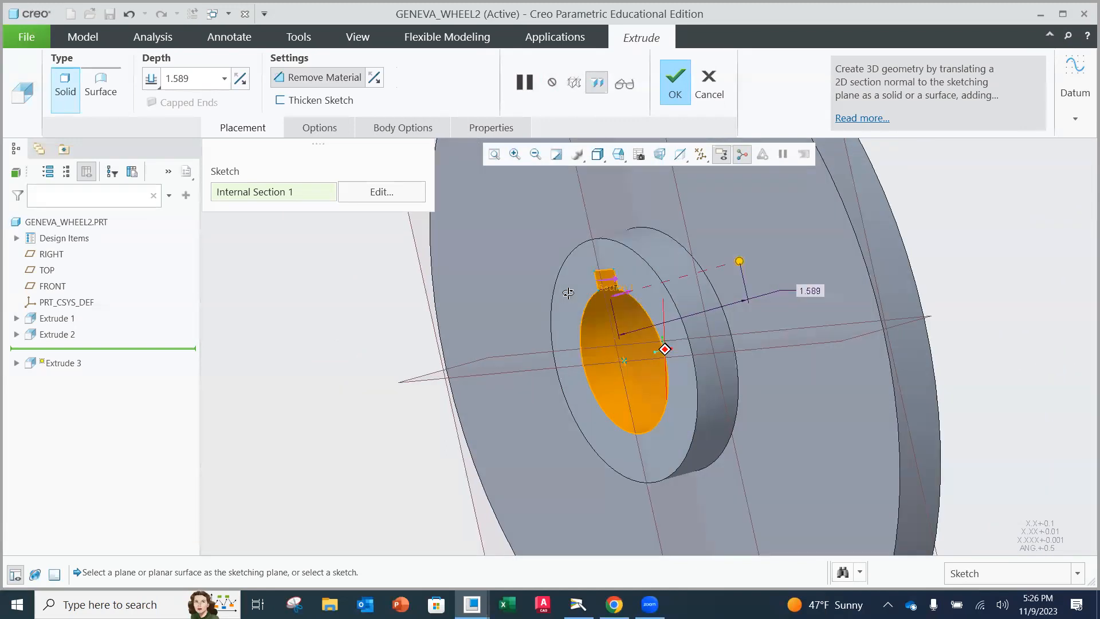
{"action": "left_click", "coordinate": [156, 82]}
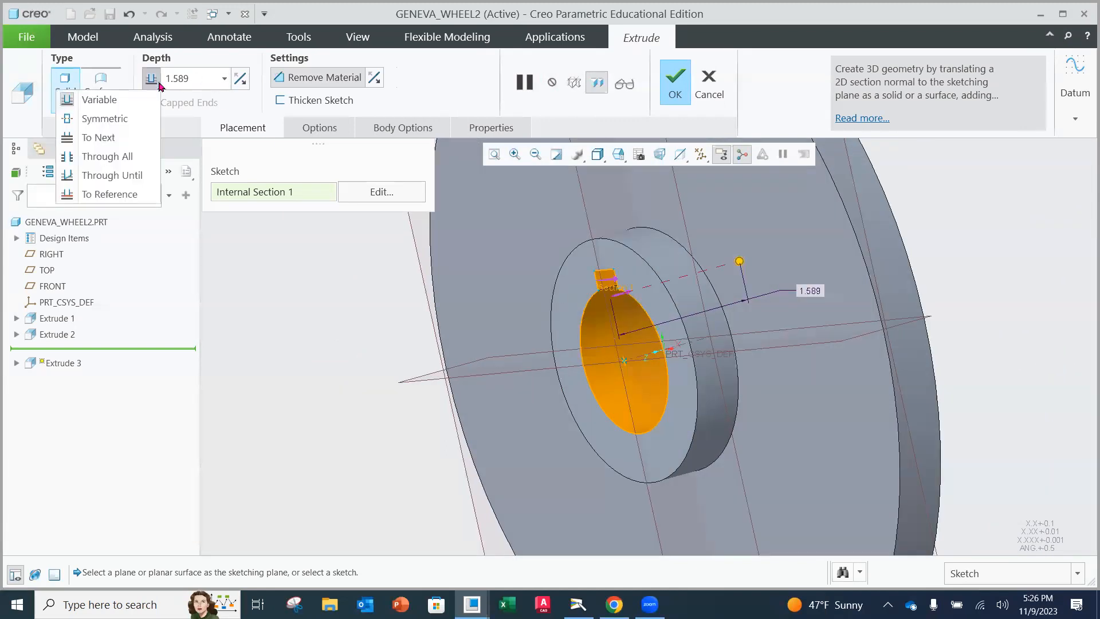
{"action": "left_click", "coordinate": [126, 195]}
{"action": "scroll", "coordinate": [731, 235], "scroll_direction": "up", "scroll_amount": 5}
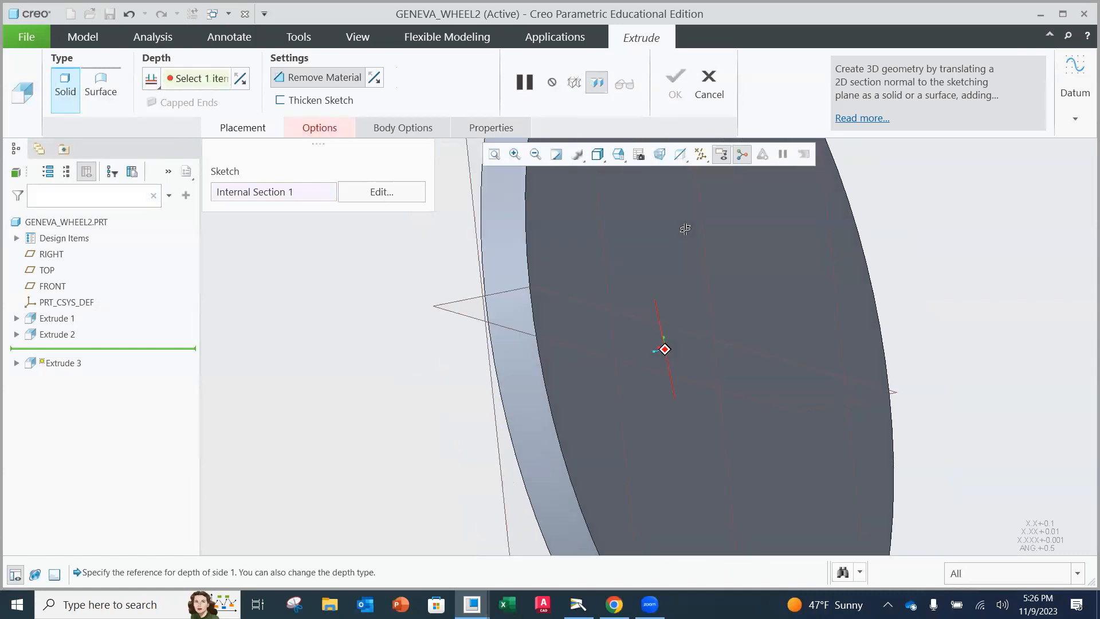
{"action": "left_click", "coordinate": [757, 235]}
{"action": "middle_click_drag", "start_coordinate": [712, 246], "coordinate": [826, 204]}
{"action": "left_click", "coordinate": [675, 80]}
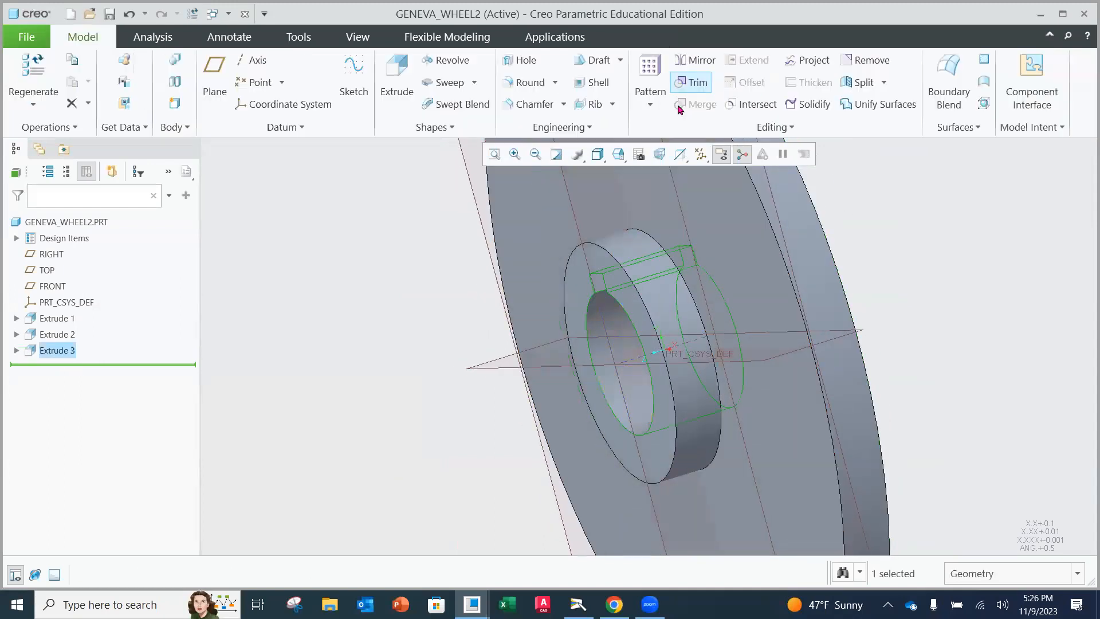
- Inspect the keyed bore from the front and save the part GENEVA_WHEEL2 in the WCTC_CREO folder
{"action": "mouse_move", "coordinate": [696, 240]}
{"action": "middle_mouse_down"}
{"action": "mouse_move", "coordinate": [713, 249]}
{"action": "mouse_move", "coordinate": [646, 293]}
{"action": "mouse_move", "coordinate": [659, 271]}
{"action": "mouse_move", "coordinate": [596, 257]}
{"action": "mouse_move", "coordinate": [496, 295]}
{"action": "mouse_move", "coordinate": [480, 273]}
{"action": "mouse_move", "coordinate": [487, 284]}
{"action": "middle_mouse_up"}
{"action": "middle_click_drag", "start_coordinate": [520, 229], "coordinate": [520, 259]}
{"action": "left_click", "coordinate": [26, 36]}
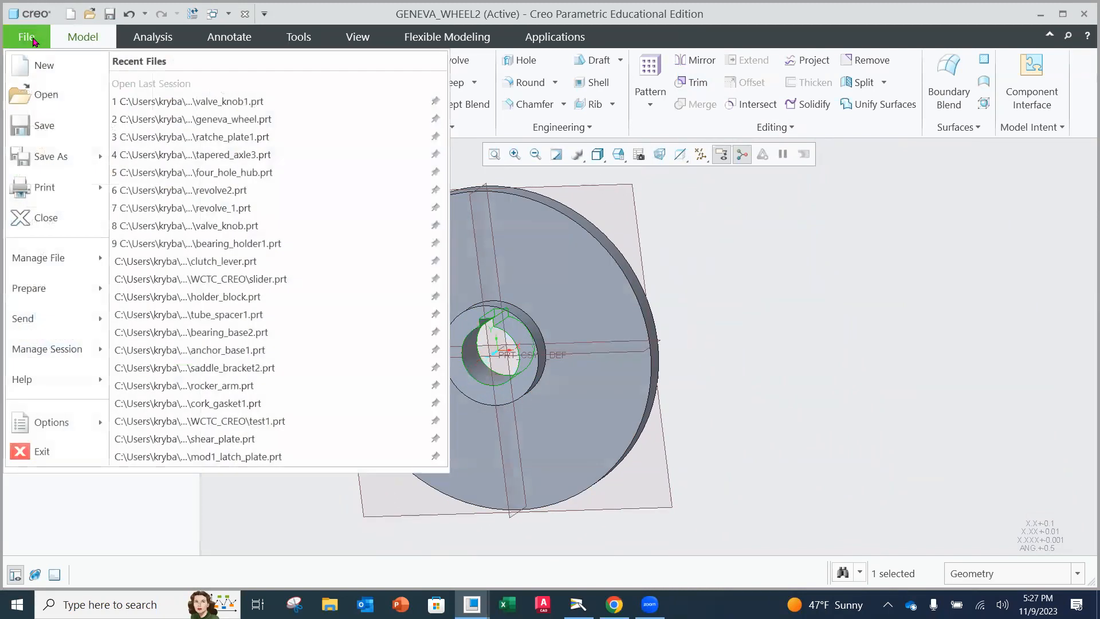
{"action": "left_click", "coordinate": [43, 130]}
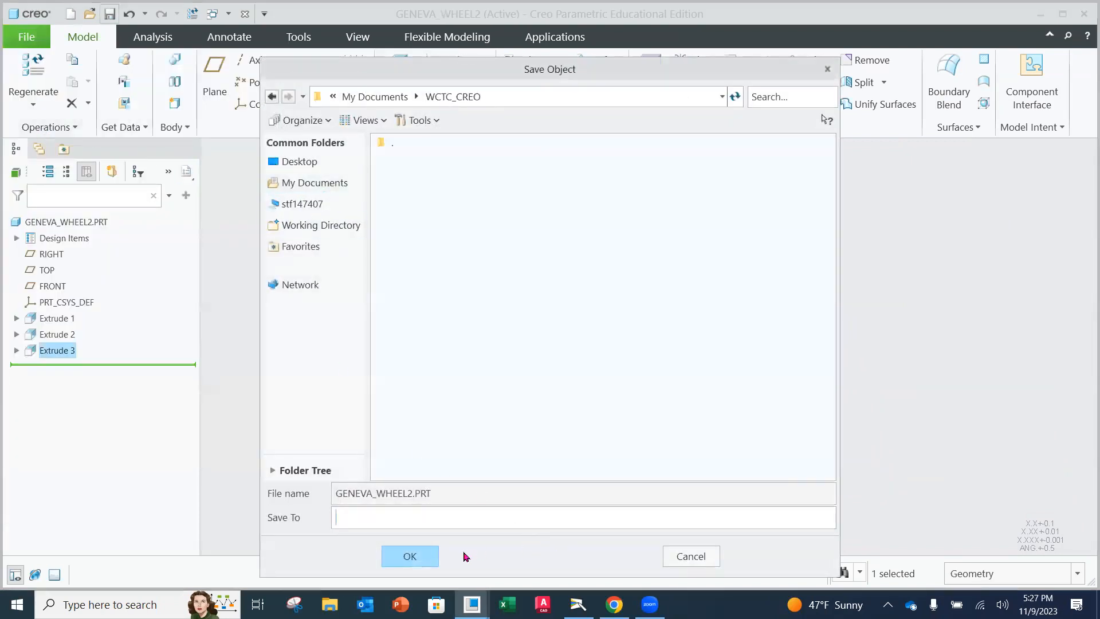
{"action": "left_click", "coordinate": [409, 554]}
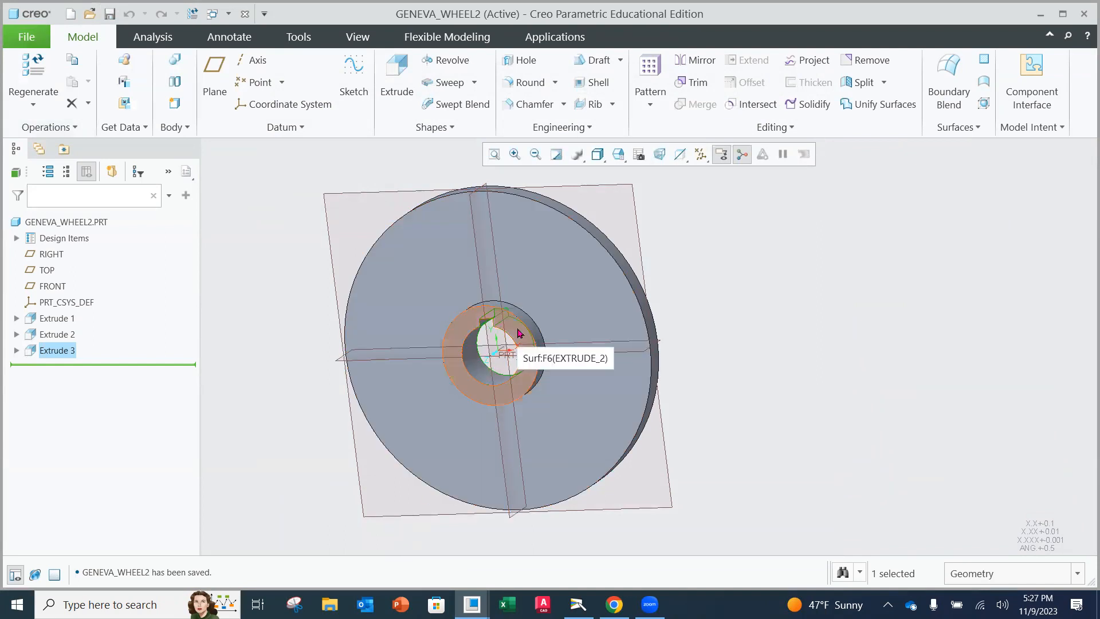
- Switch to the Camera view to read the slot dimensions on the Geneva Wheel drawing, and return to the GENEVA_WHEEL2 part in Creo
{"action": "left_click", "coordinate": [578, 605]}
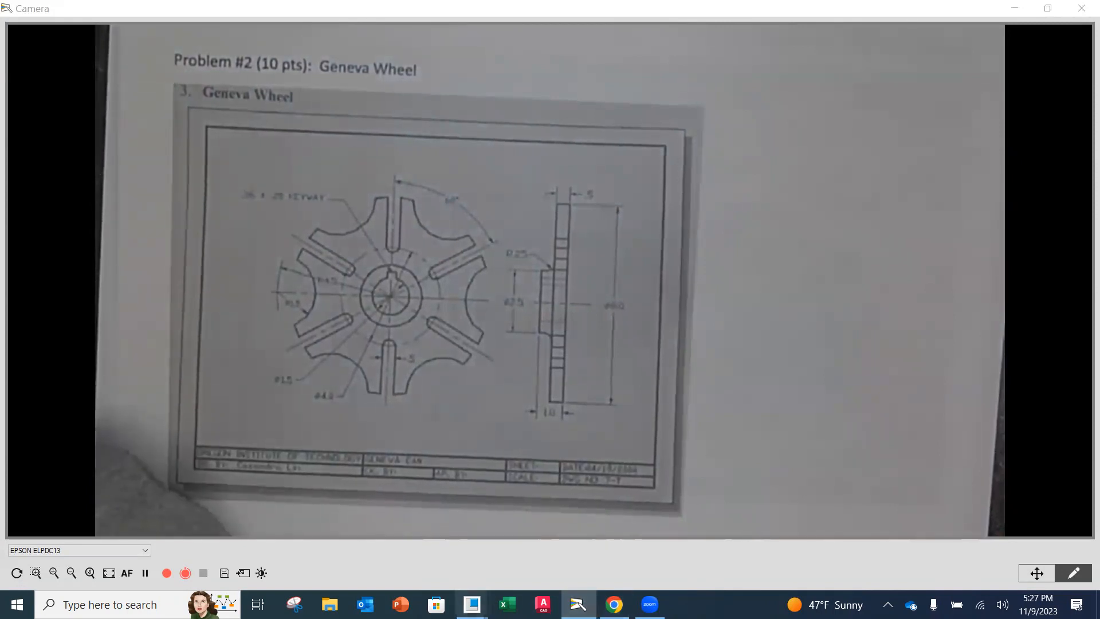
{"action": "mouse_move", "coordinate": [472, 604]}
{"action": "left_click", "coordinate": [439, 554]}
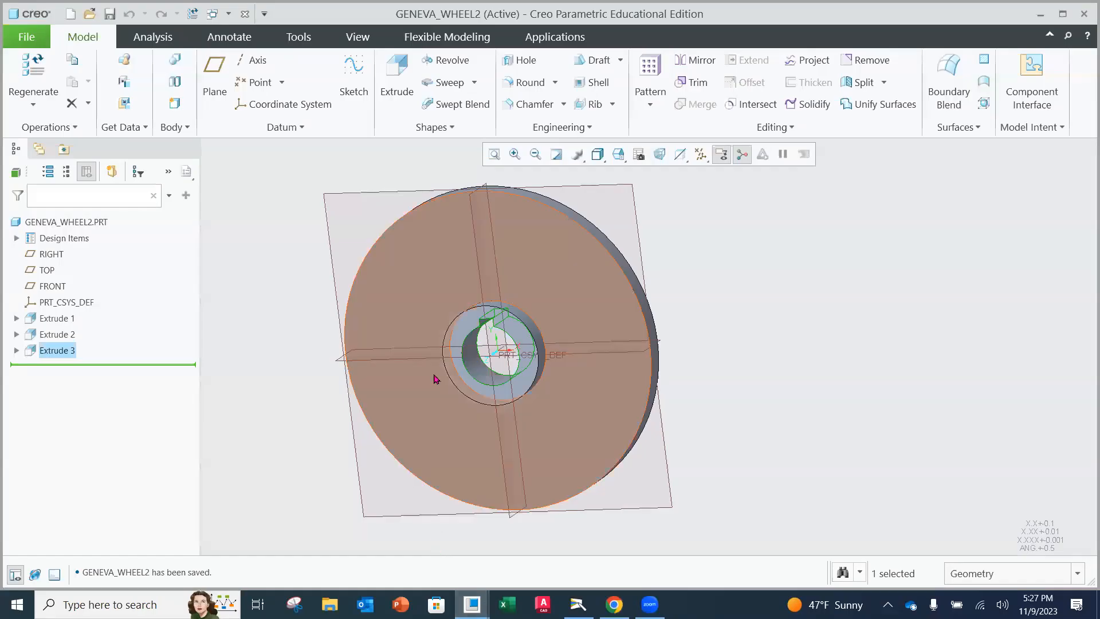
- Start a new Extrude and open its sketch on the disc's front face around the hub
{"action": "left_click", "coordinate": [398, 93]}
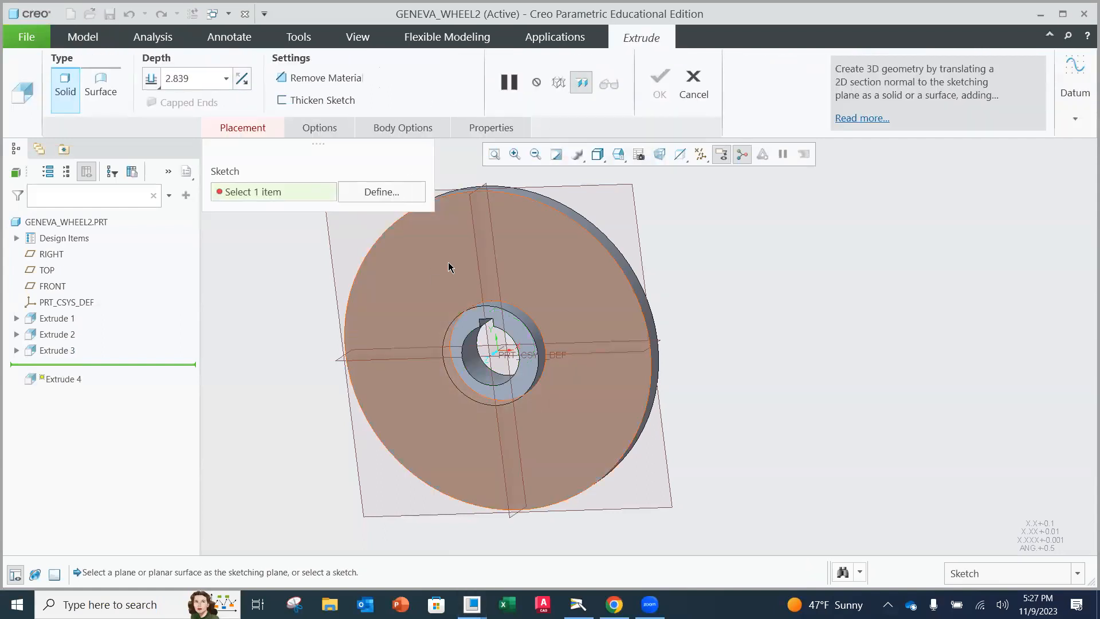
{"action": "left_click", "coordinate": [443, 267]}
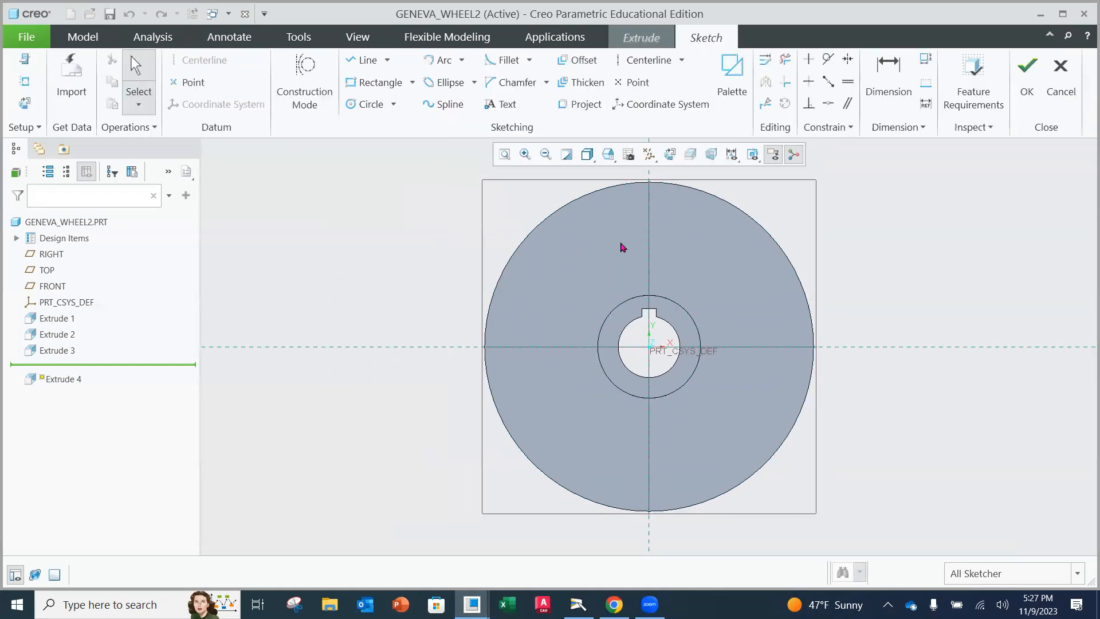
{"action": "scroll", "coordinate": [632, 219], "scroll_direction": "up", "scroll_amount": 1}
{"action": "scroll", "coordinate": [644, 215], "scroll_direction": "down", "scroll_amount": 1}
{"action": "scroll", "coordinate": [646, 218], "scroll_direction": "down", "scroll_amount": 3}
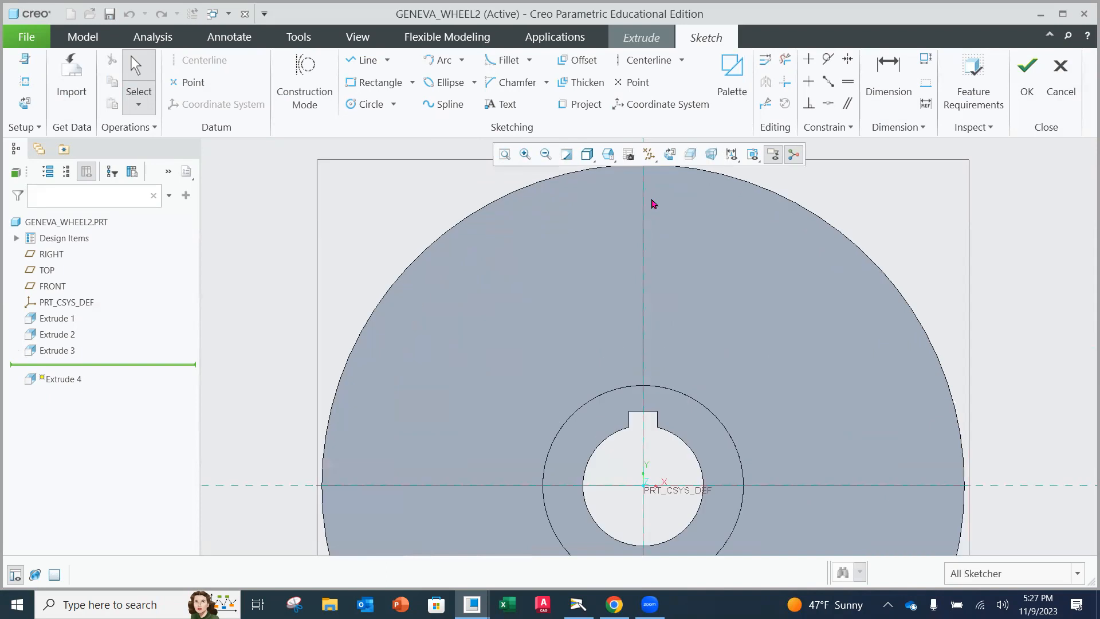
{"action": "middle_click_drag", "start_coordinate": [643, 187], "coordinate": [643, 218], "text": "shift"}
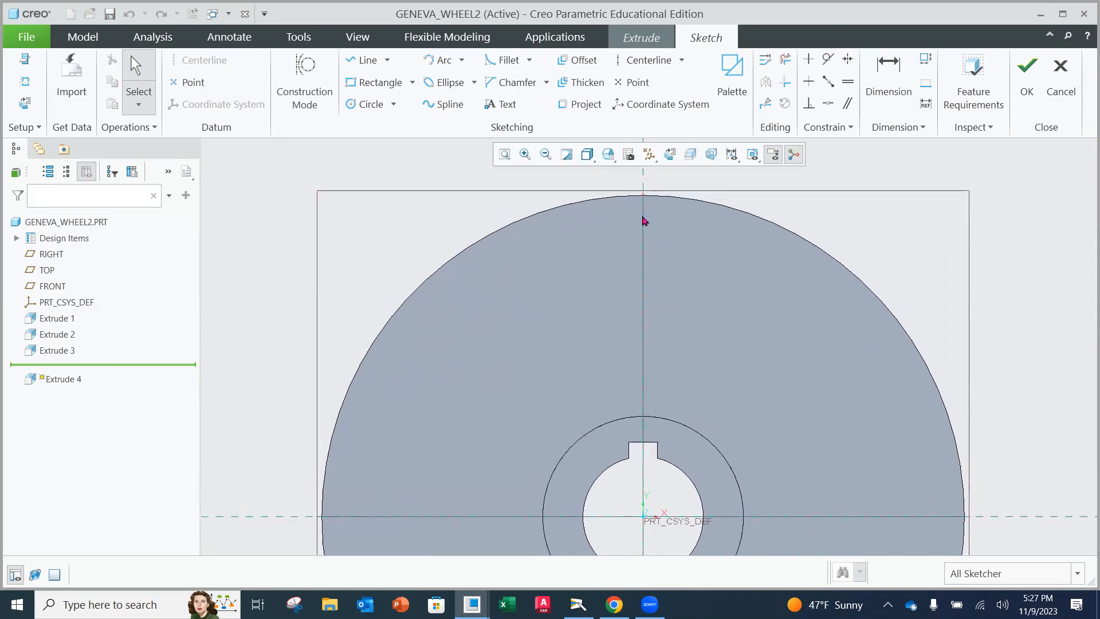
- Sketch a construction circle about 2.38 in radius, centred on the disc's origin
{"action": "left_click", "coordinate": [366, 106]}
{"action": "left_click", "coordinate": [372, 106]}
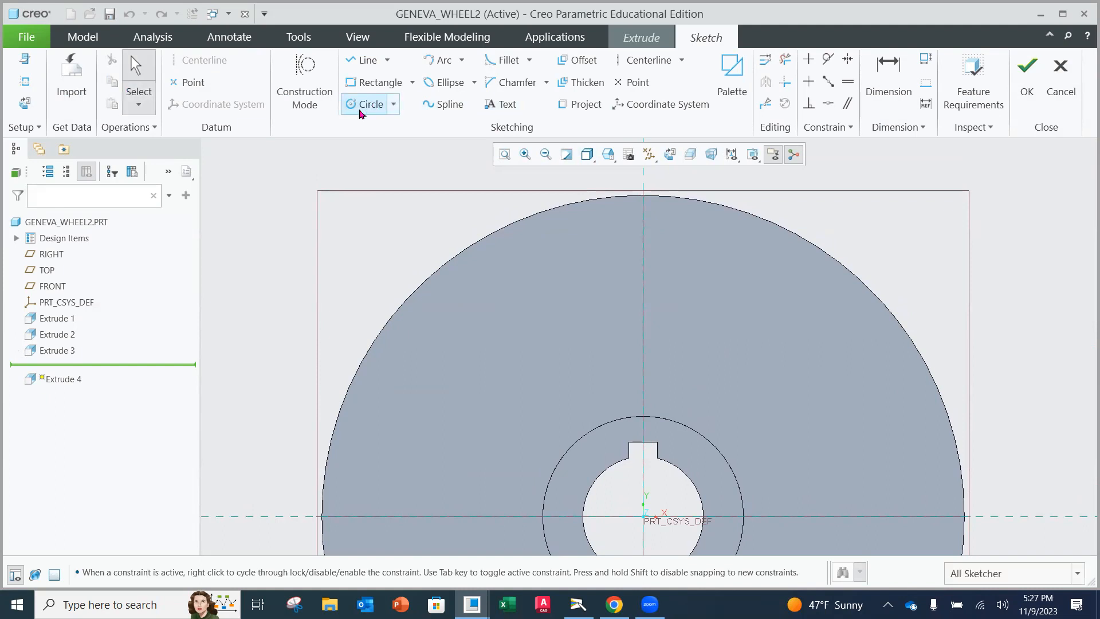
{"action": "left_click", "coordinate": [309, 100]}
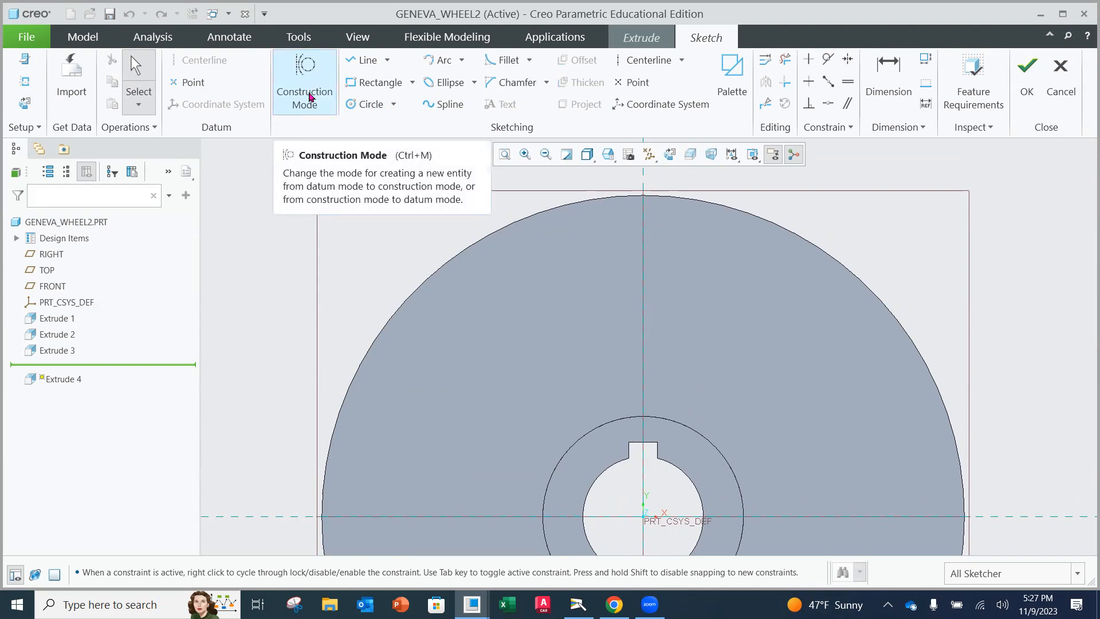
{"action": "left_click", "coordinate": [369, 104]}
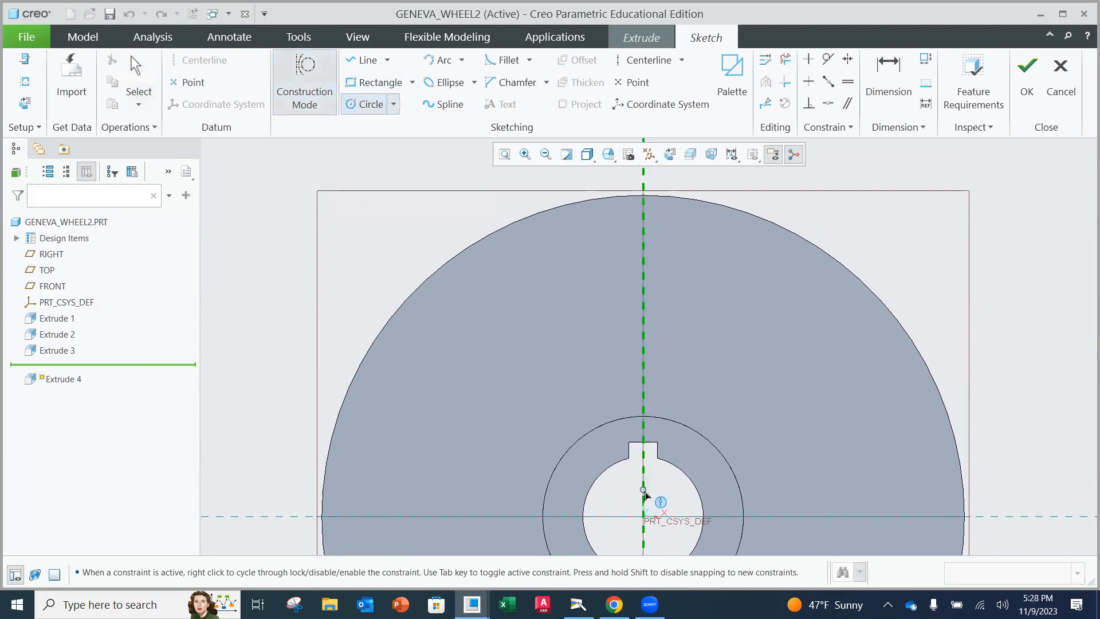
{"action": "left_click", "coordinate": [643, 516]}
{"action": "left_click", "coordinate": [687, 332]}
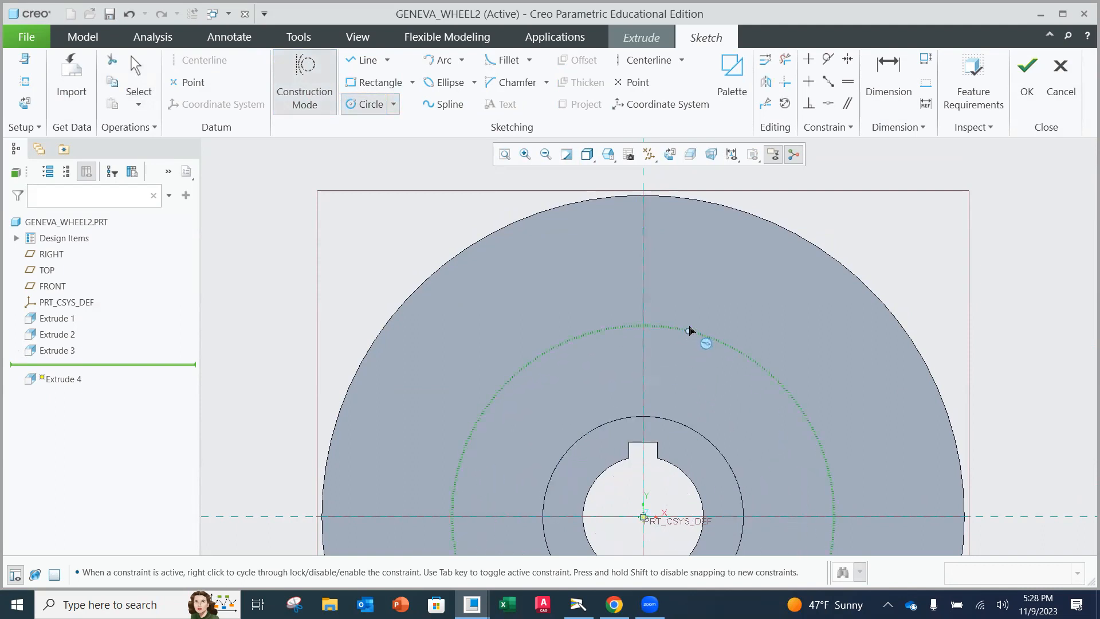
{"action": "middle_click", "coordinate": [663, 370]}
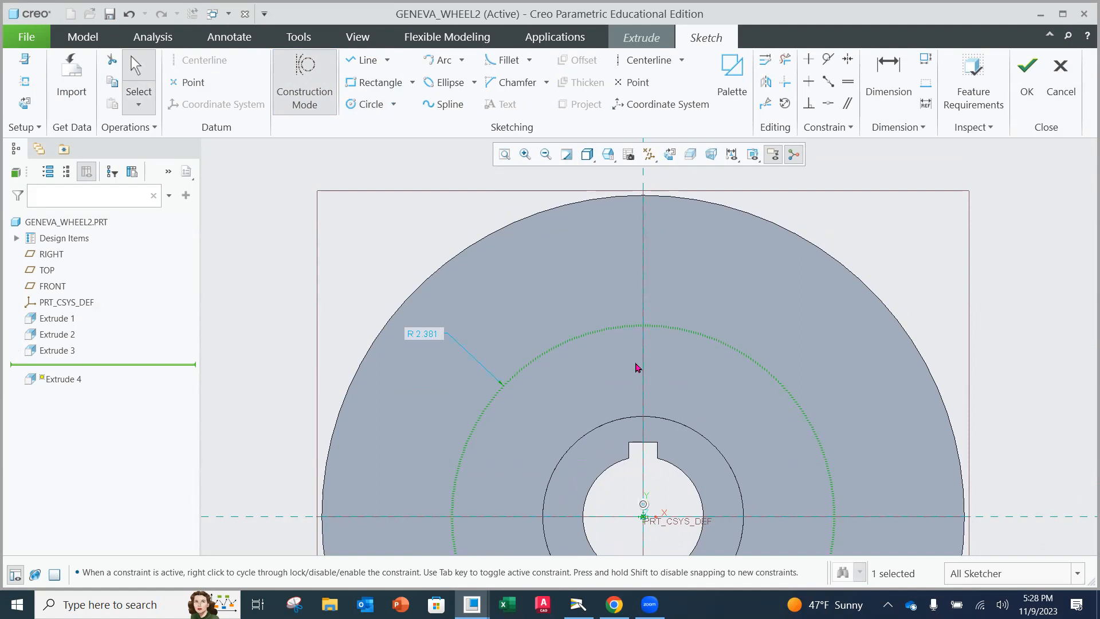
- Set the construction circle's radius to 4 and move its dimension further outside the disc
{"action": "double_click", "coordinate": [421, 333]}
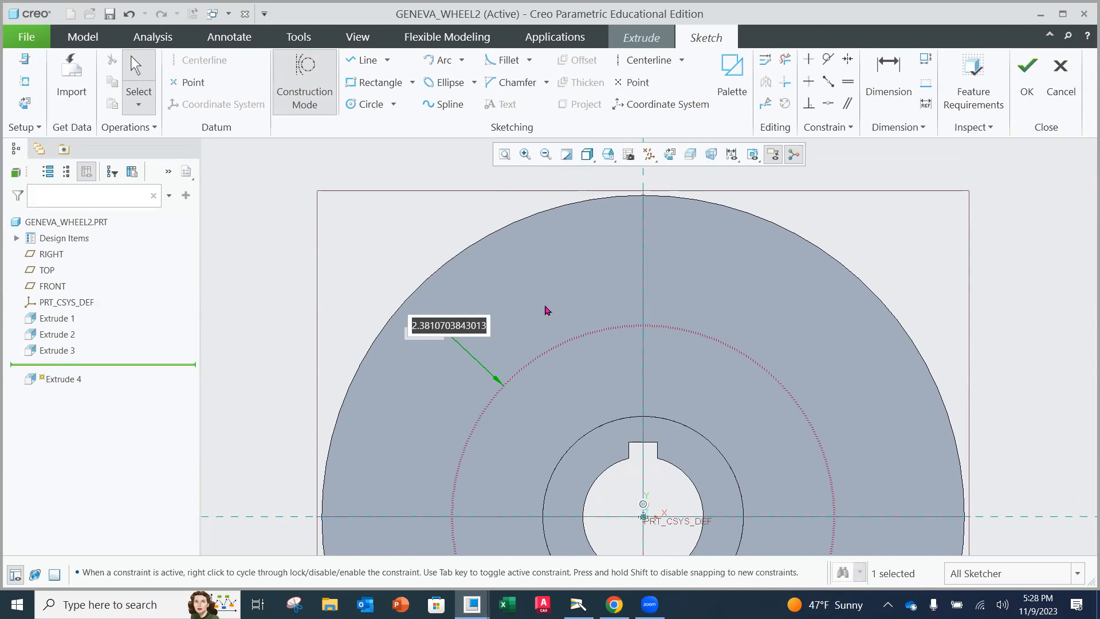
{"action": "type", "text": "4"}
{"action": "key", "text": "Return"}
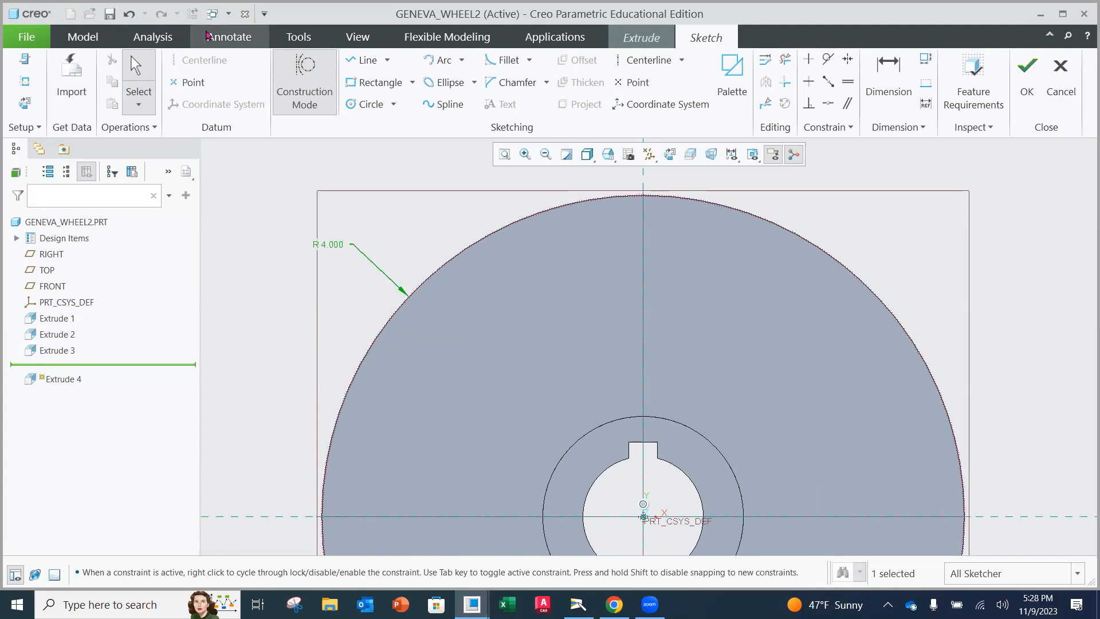
{"action": "left_click_drag", "start_coordinate": [329, 245], "coordinate": [314, 248]}
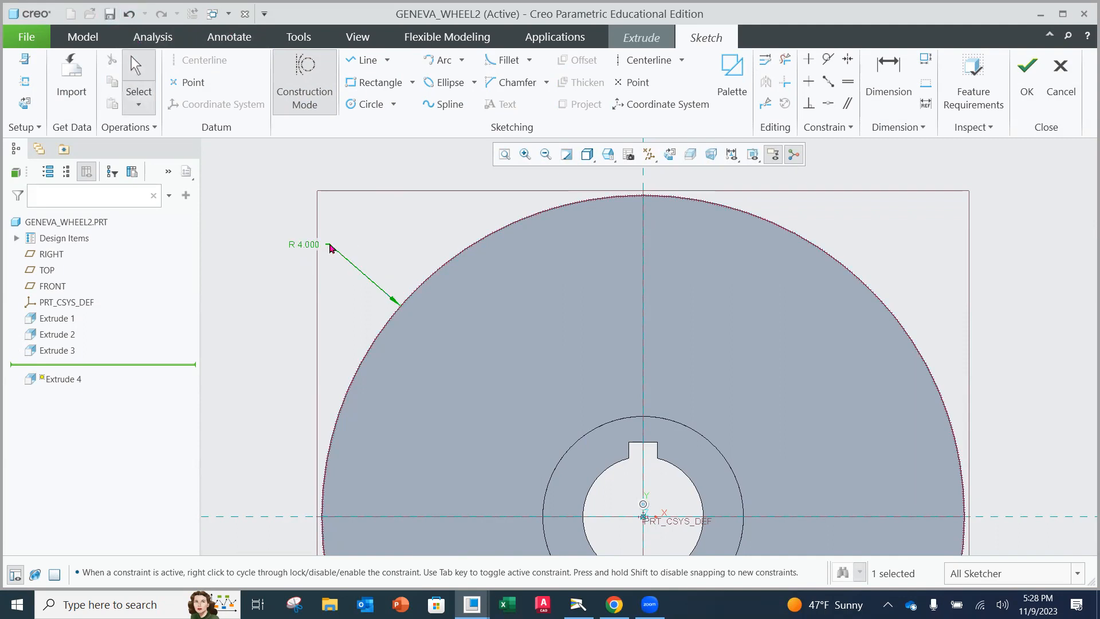
- Set the construction circle's radius to 2 and convert its radius dimension to a diameter
{"action": "double_click", "coordinate": [308, 246]}
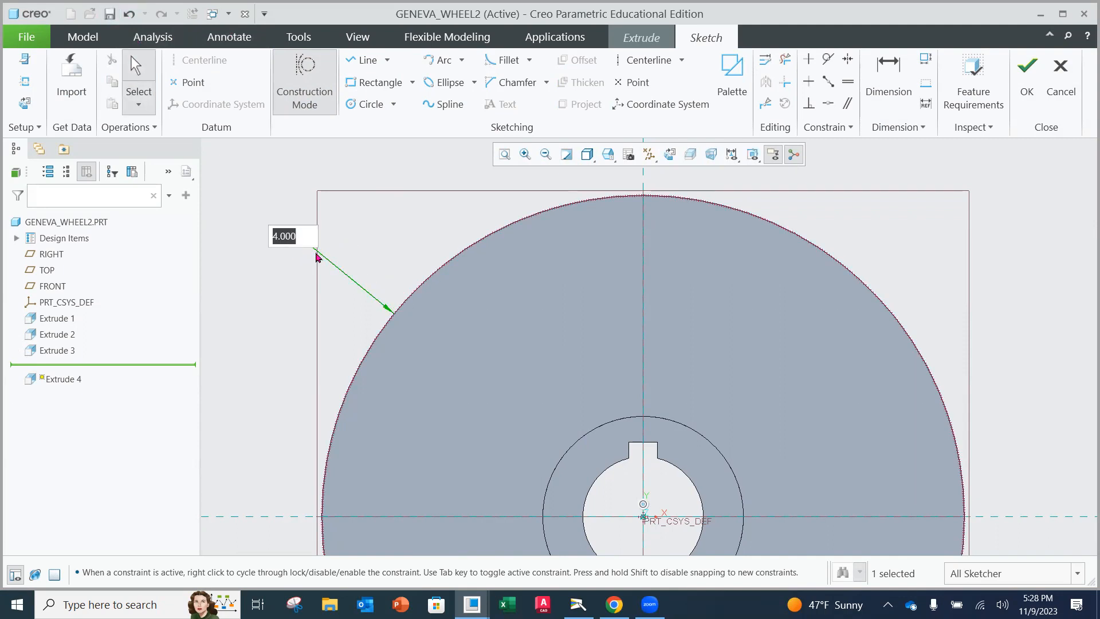
{"action": "type", "text": "2"}
{"action": "key", "text": "Return"}
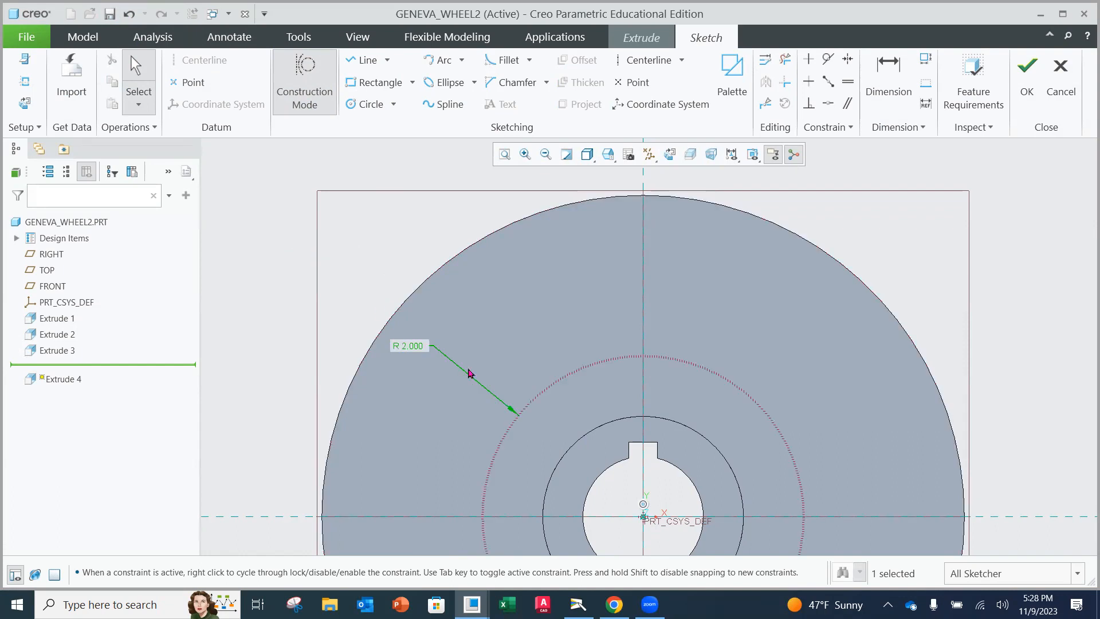
{"action": "left_click", "coordinate": [410, 350]}
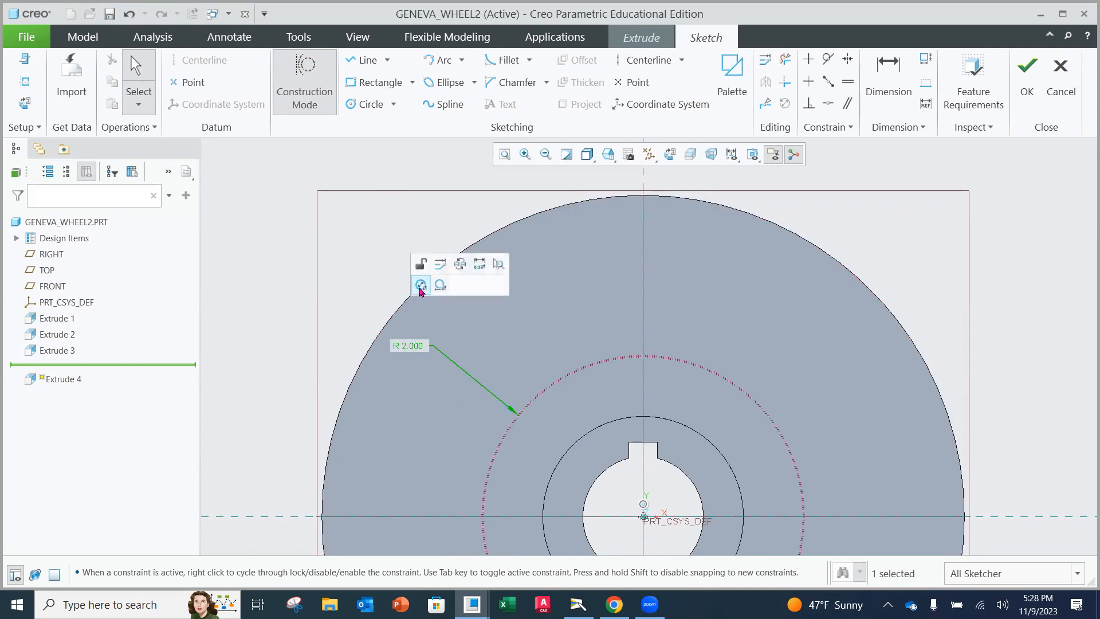
{"action": "left_click", "coordinate": [420, 290]}
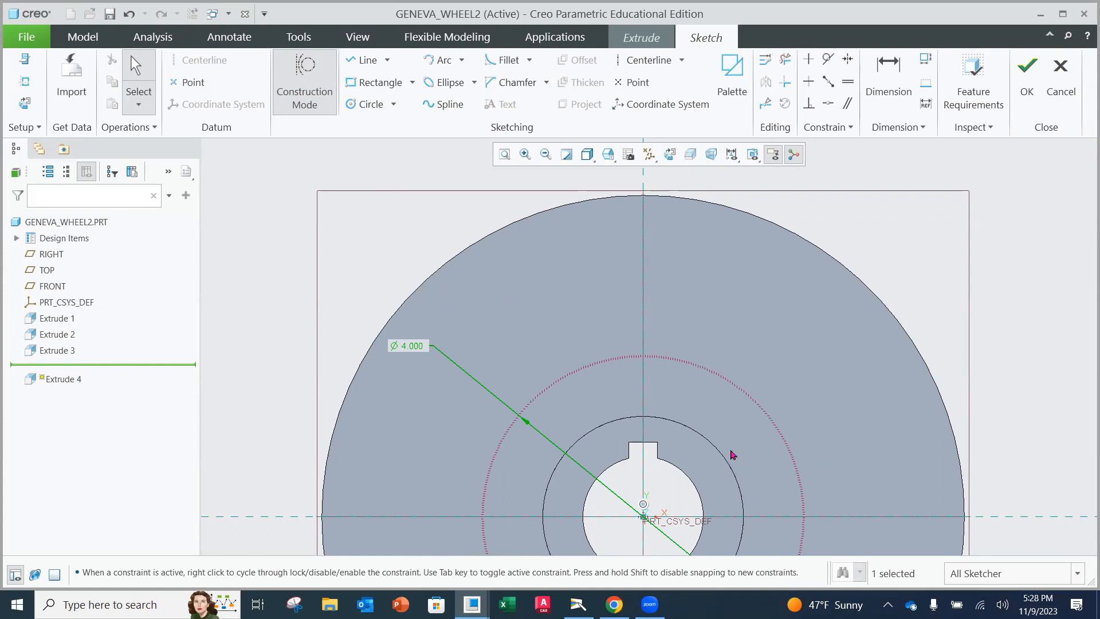
- With construction mode off, sketch a circle about 0.57 in diameter where the construction circle meets the vertical reference above the hub
{"action": "middle_click_drag", "start_coordinate": [731, 444], "coordinate": [683, 432], "text": "shift"}
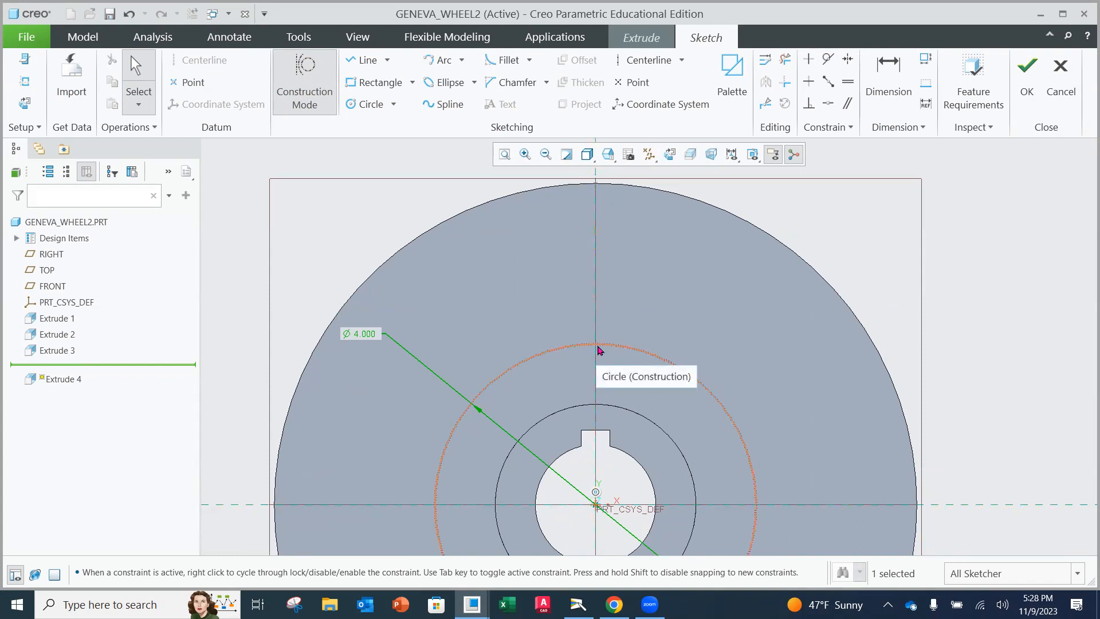
{"action": "left_click", "coordinate": [318, 106]}
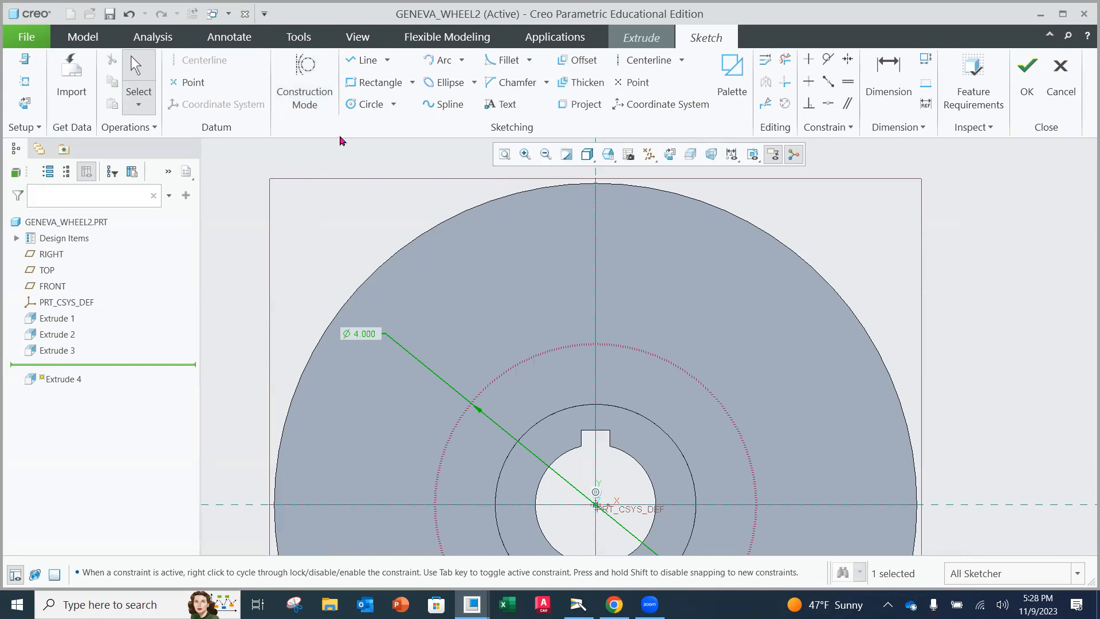
{"action": "left_click", "coordinate": [367, 106]}
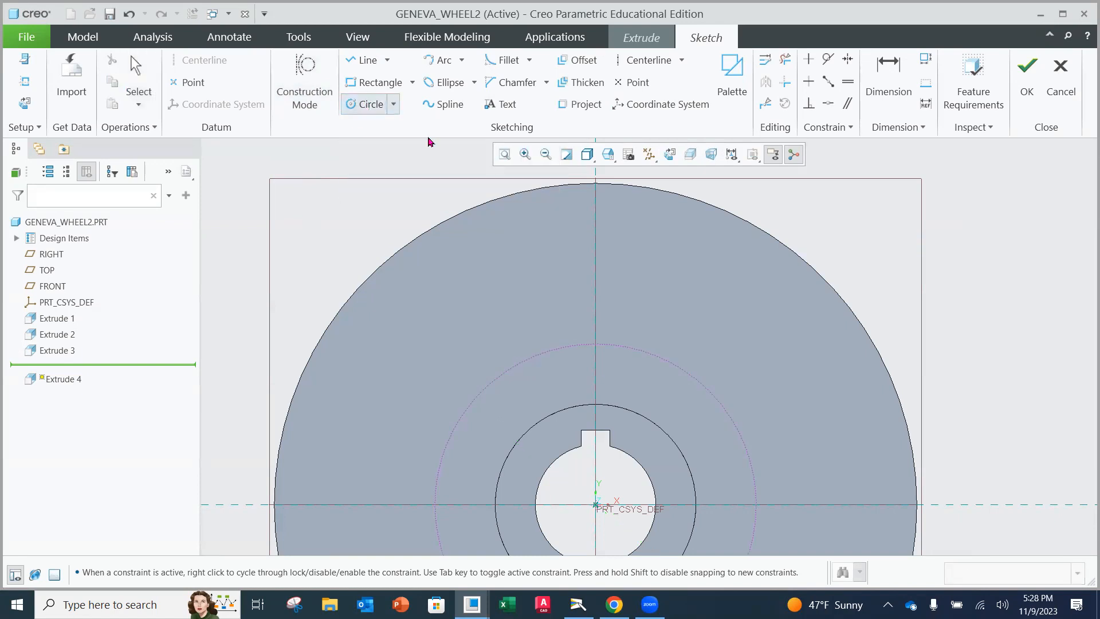
{"action": "left_click", "coordinate": [596, 345]}
{"action": "left_click", "coordinate": [619, 342]}
{"action": "middle_click", "coordinate": [631, 316]}
- Set the small circle's diameter to 0.5 and move its dimension up and away from the circle
{"action": "double_click", "coordinate": [549, 323]}
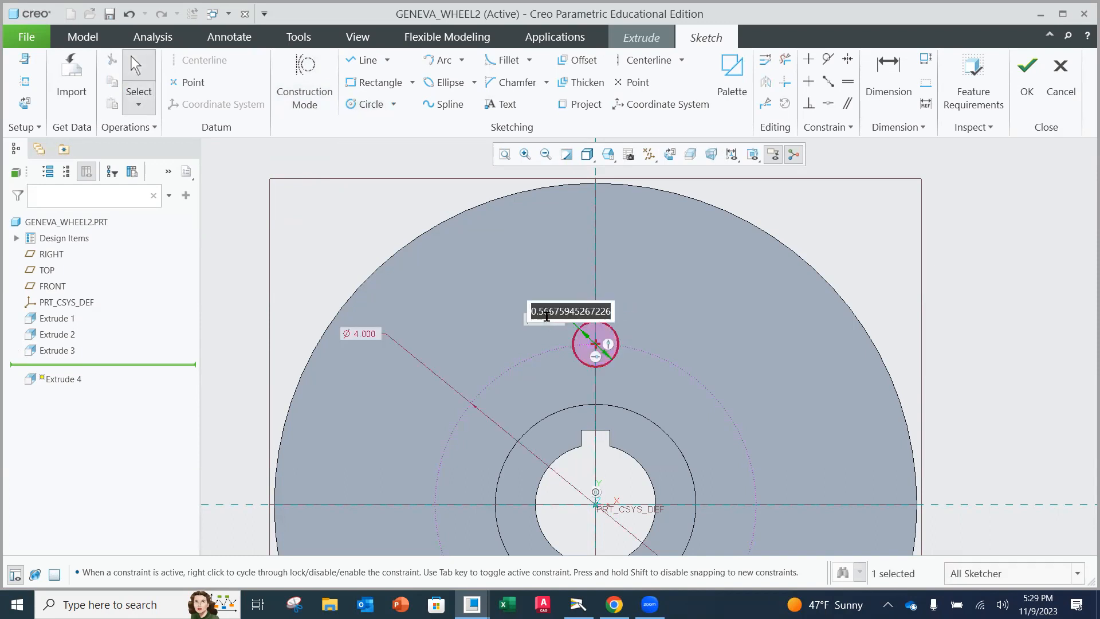
{"action": "type", "text": ".5"}
{"action": "key", "text": "Return"}
{"action": "left_click_drag", "start_coordinate": [553, 324], "coordinate": [518, 294]}
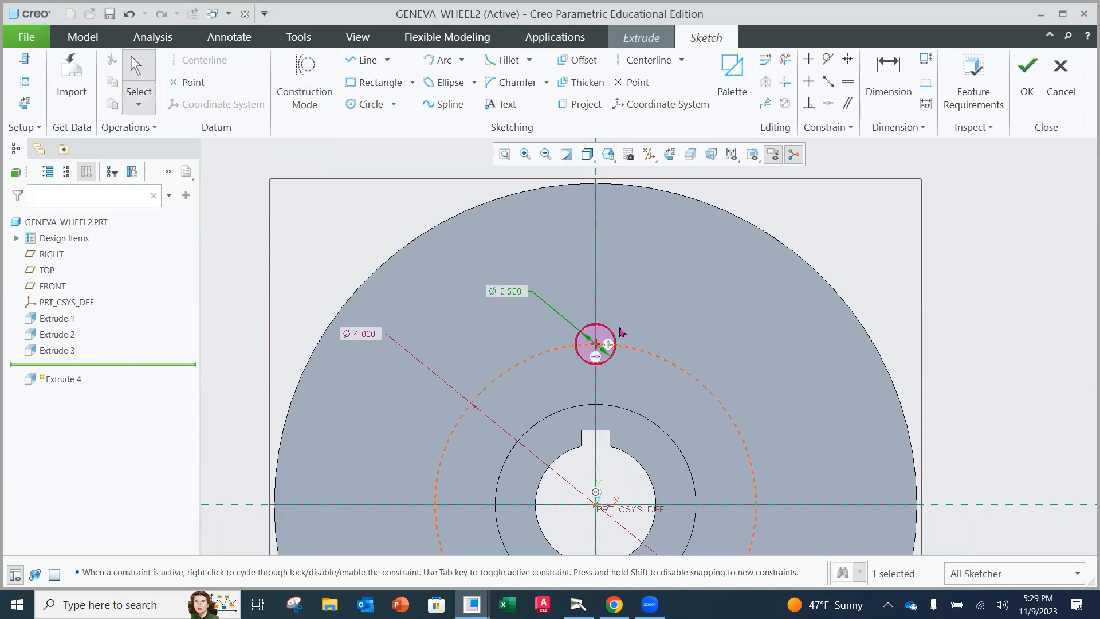
{"action": "scroll", "coordinate": [645, 350], "scroll_direction": "up", "scroll_amount": 1}
{"action": "scroll", "coordinate": [641, 332], "scroll_direction": "down", "scroll_amount": 2}
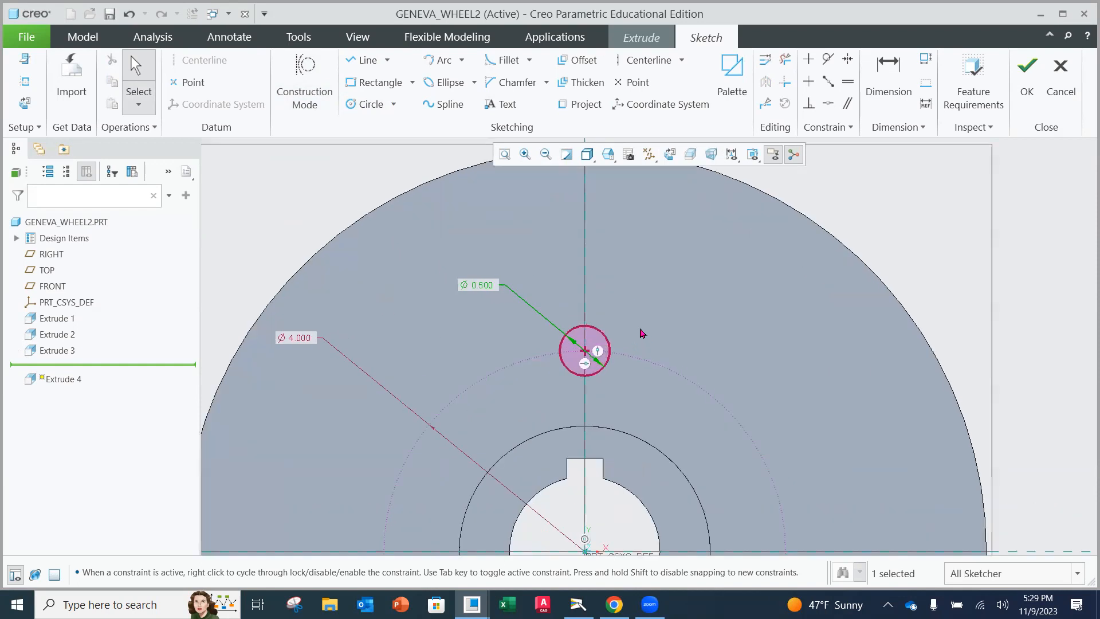
{"action": "left_click", "coordinate": [726, 304]}
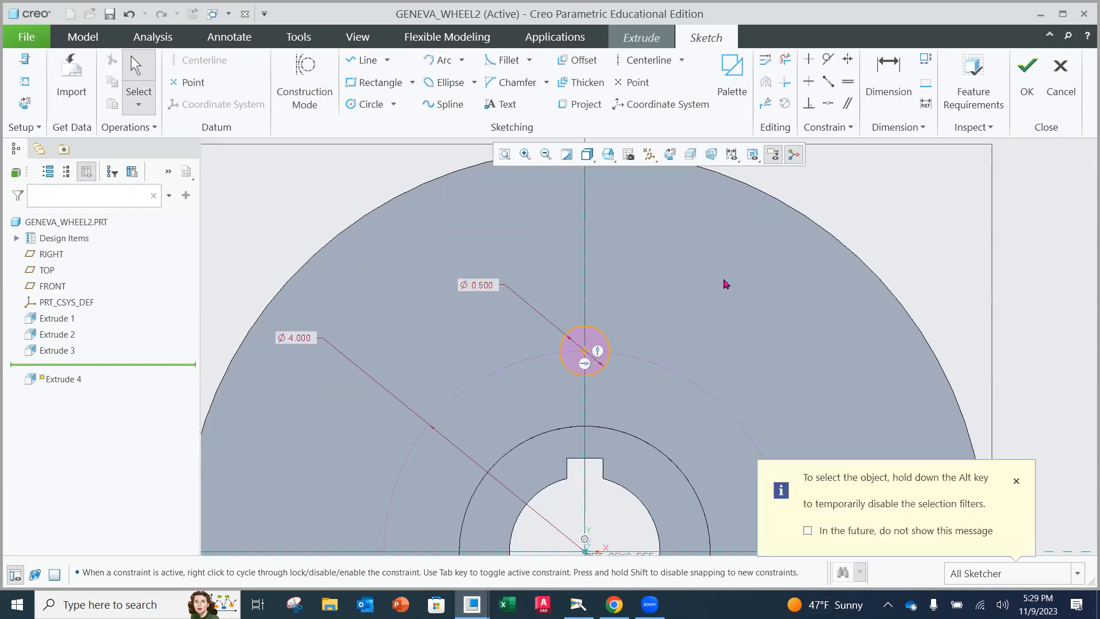
{"action": "left_click", "coordinate": [1010, 481]}
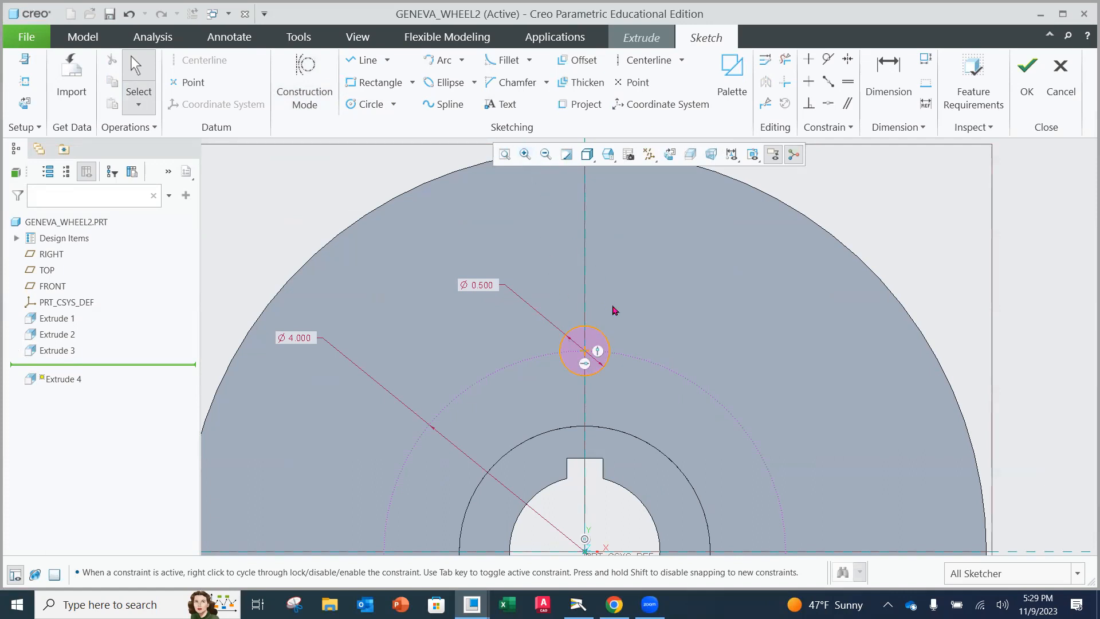
- Sketch a vertical line from the small circle's left tangent point up to the disc's outer edge
{"action": "left_click", "coordinate": [364, 61]}
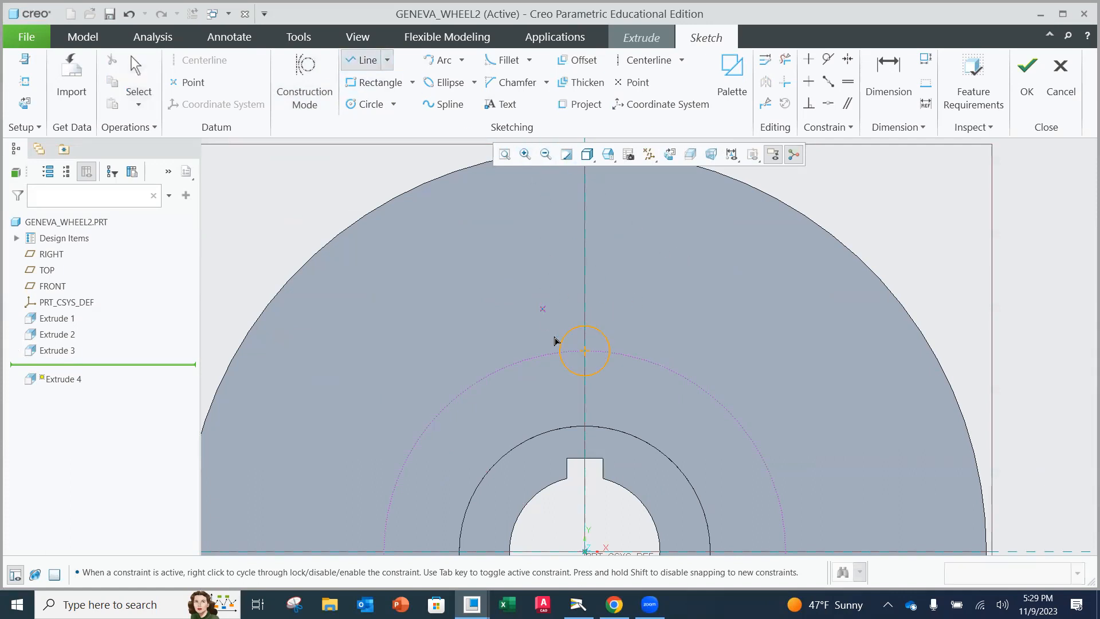
{"action": "scroll", "coordinate": [561, 351], "scroll_direction": "up", "scroll_amount": 5}
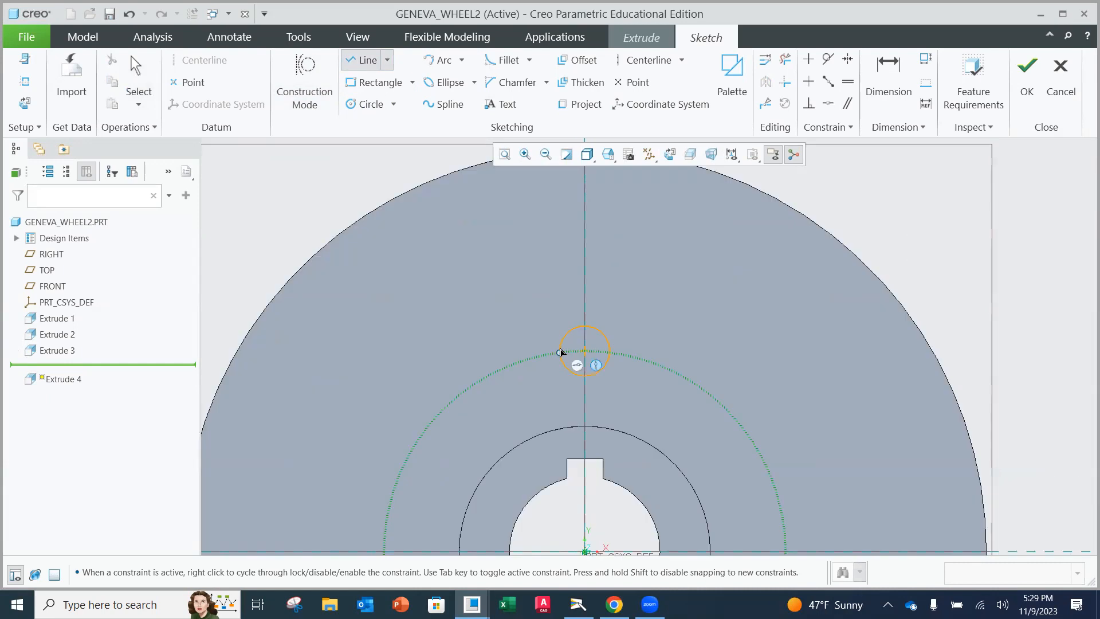
{"action": "scroll", "coordinate": [565, 354], "scroll_direction": "up", "scroll_amount": 3}
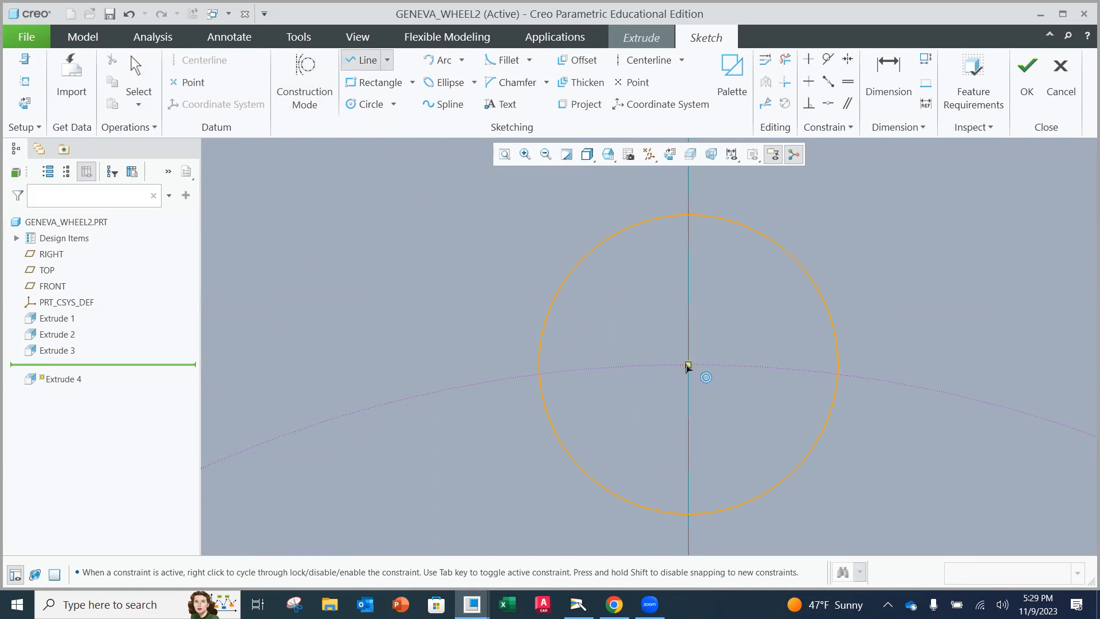
{"action": "left_click", "coordinate": [538, 365]}
{"action": "scroll", "coordinate": [545, 304], "scroll_direction": "up", "scroll_amount": 2}
{"action": "scroll", "coordinate": [550, 300], "scroll_direction": "down", "scroll_amount": 5}
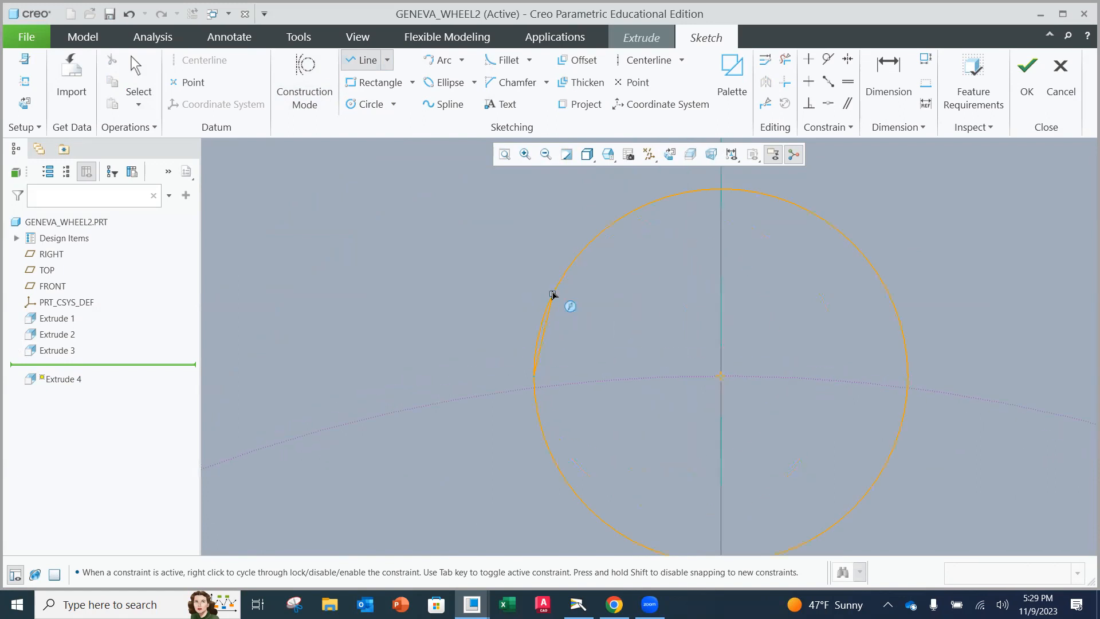
{"action": "scroll", "coordinate": [545, 321], "scroll_direction": "up", "scroll_amount": 10}
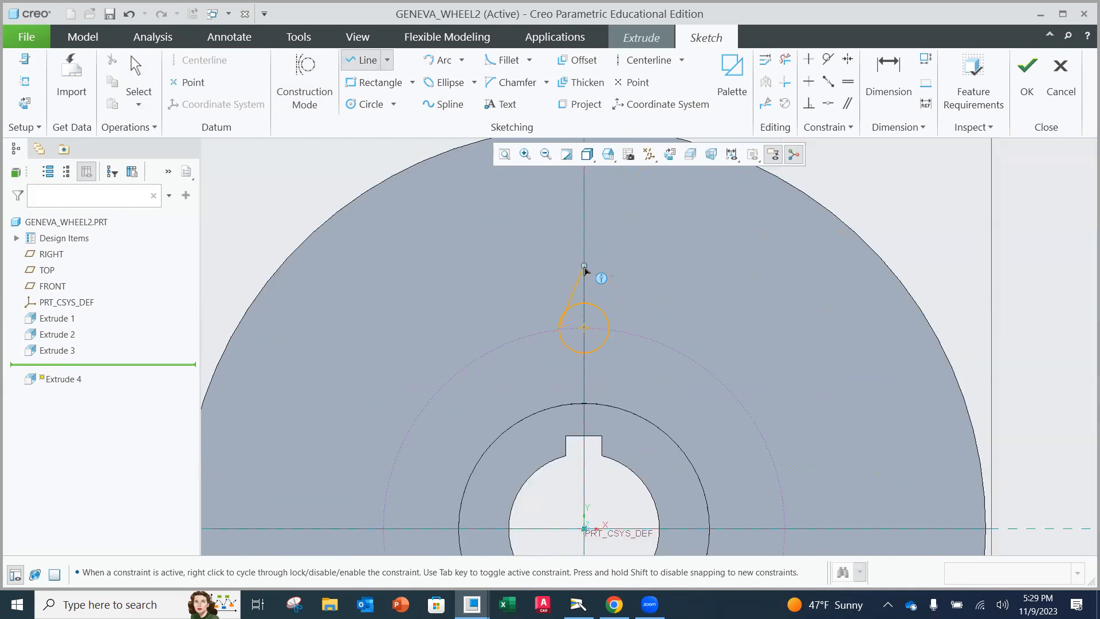
{"action": "scroll", "coordinate": [580, 263], "scroll_direction": "up", "scroll_amount": 2}
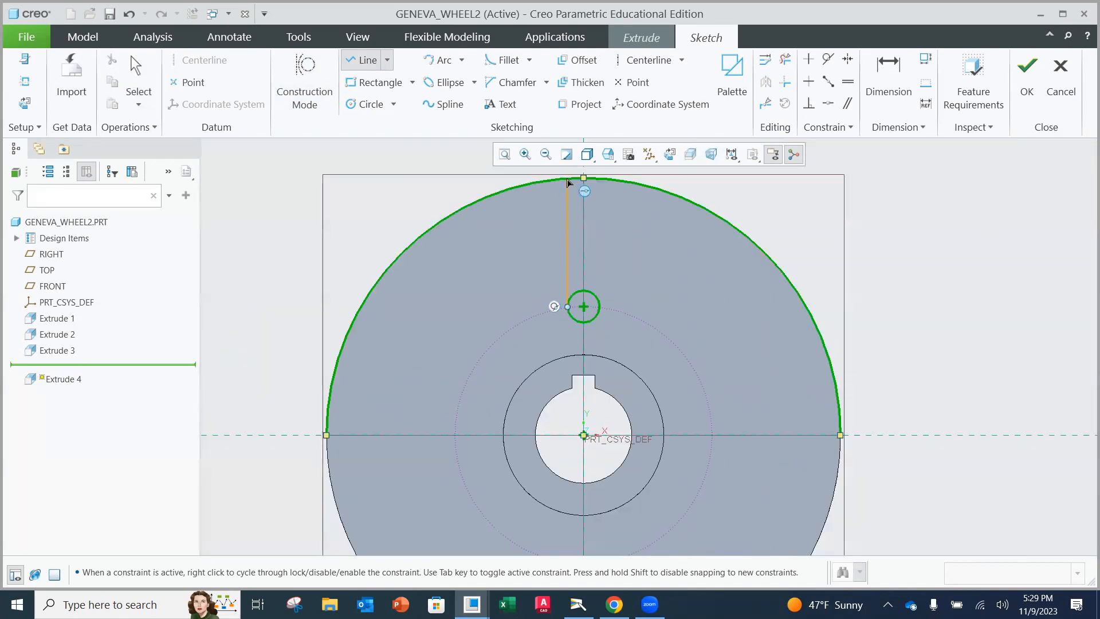
{"action": "left_click", "coordinate": [568, 182]}
{"action": "middle_click", "coordinate": [610, 257]}
{"action": "middle_click", "coordinate": [610, 257]}
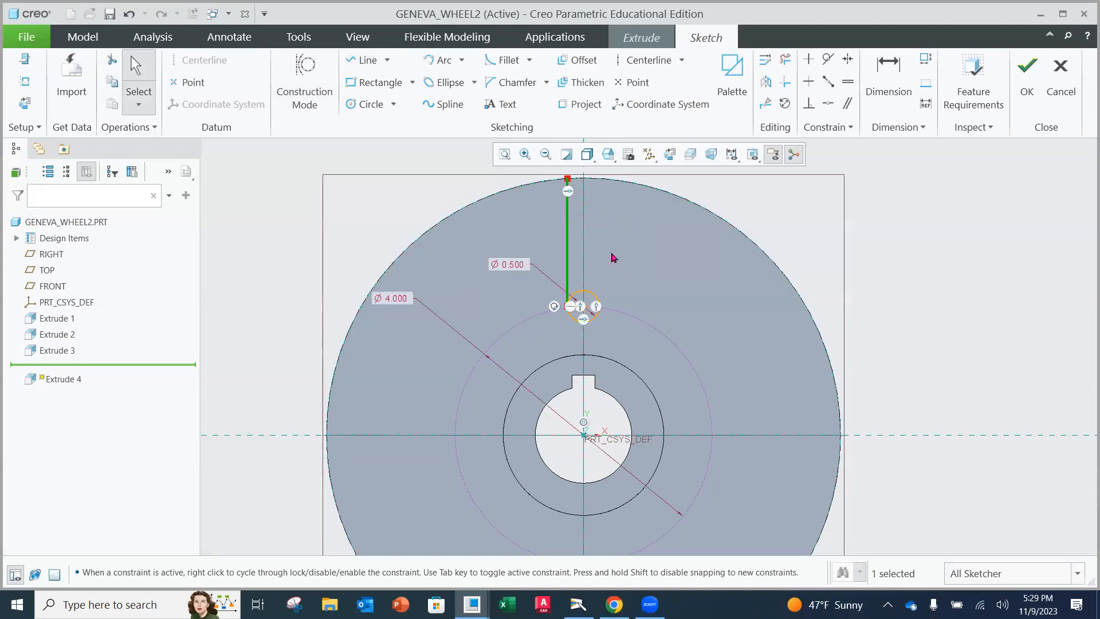
{"action": "scroll", "coordinate": [603, 305], "scroll_direction": "down", "scroll_amount": 5}
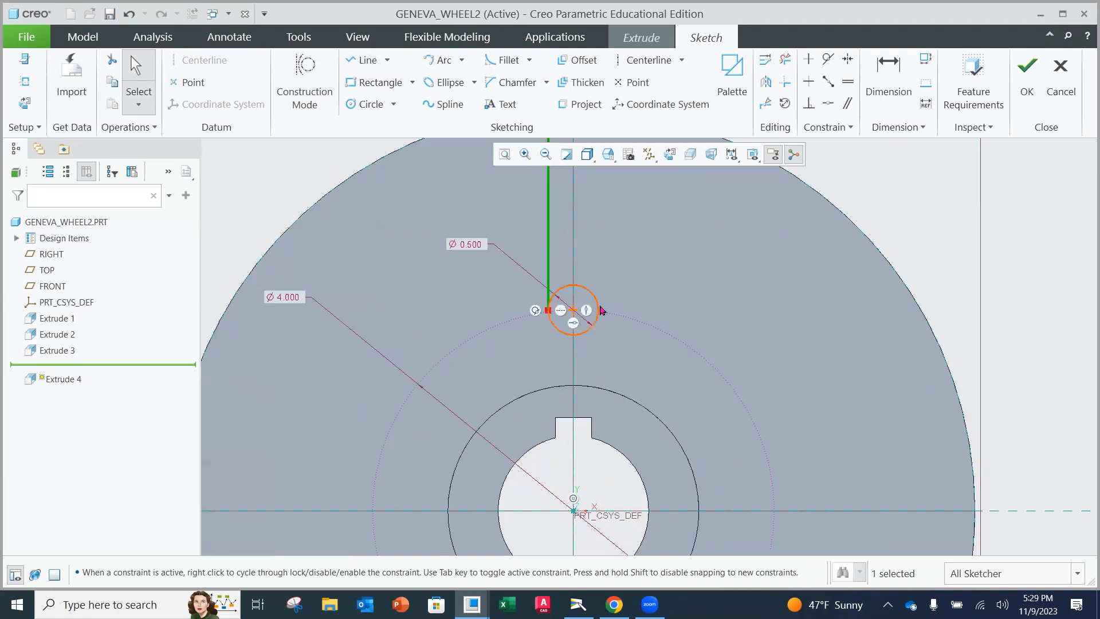
{"action": "scroll", "coordinate": [576, 319], "scroll_direction": "down", "scroll_amount": 3}
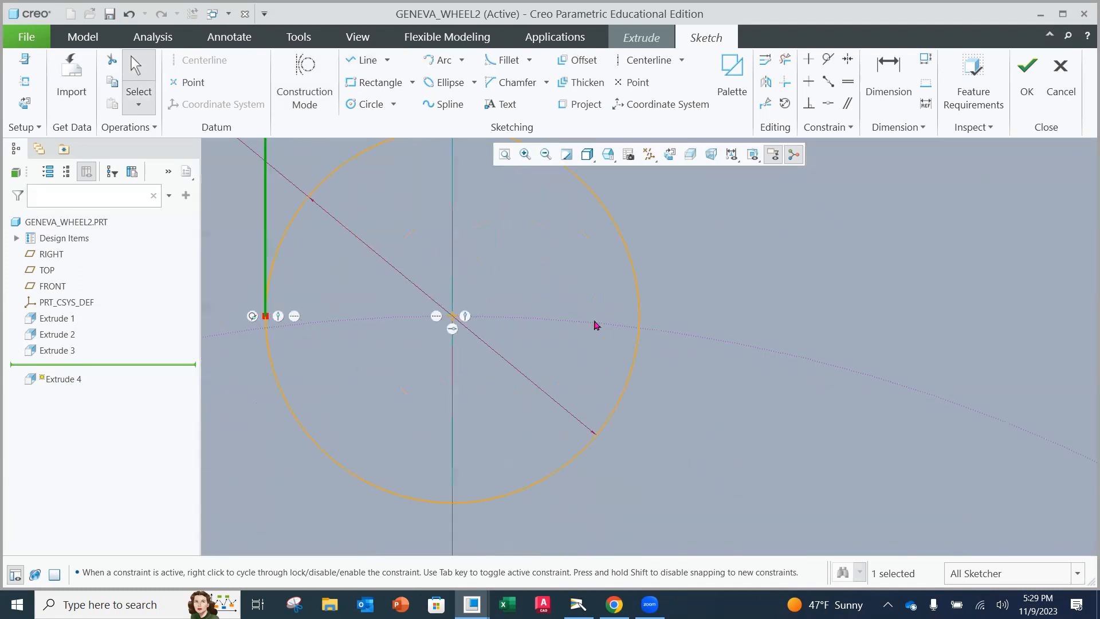
- Sketch a second vertical line from the small circle's right tangent point up to the disc's outer edge
{"action": "left_click", "coordinate": [366, 60]}
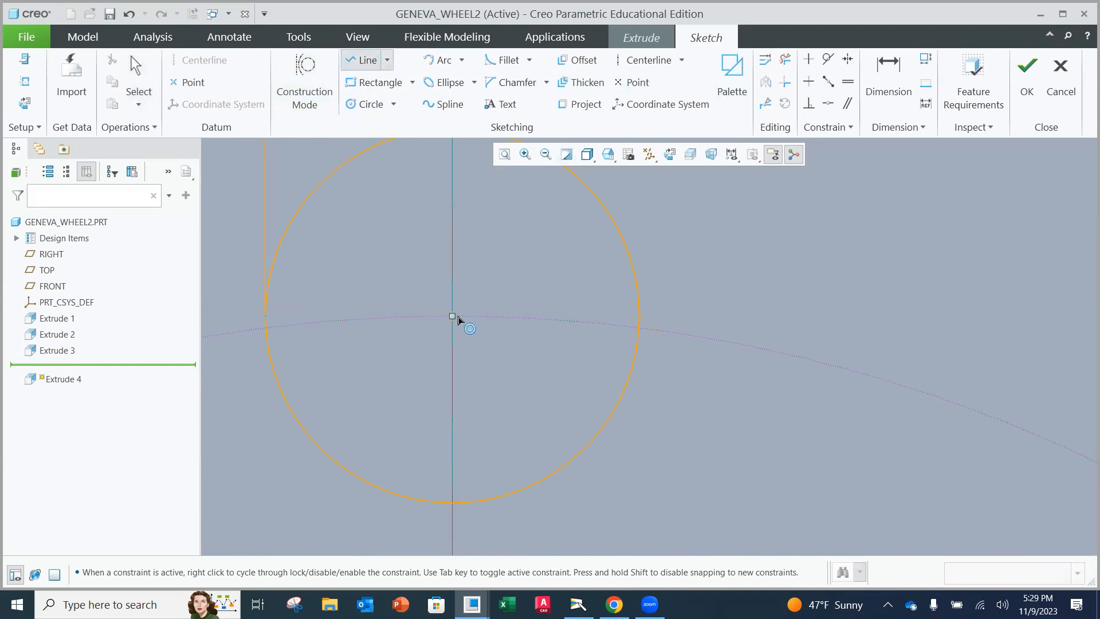
{"action": "left_click", "coordinate": [452, 316]}
{"action": "scroll", "coordinate": [644, 287], "scroll_direction": "up", "scroll_amount": 4}
{"action": "scroll", "coordinate": [643, 245], "scroll_direction": "up", "scroll_amount": 3}
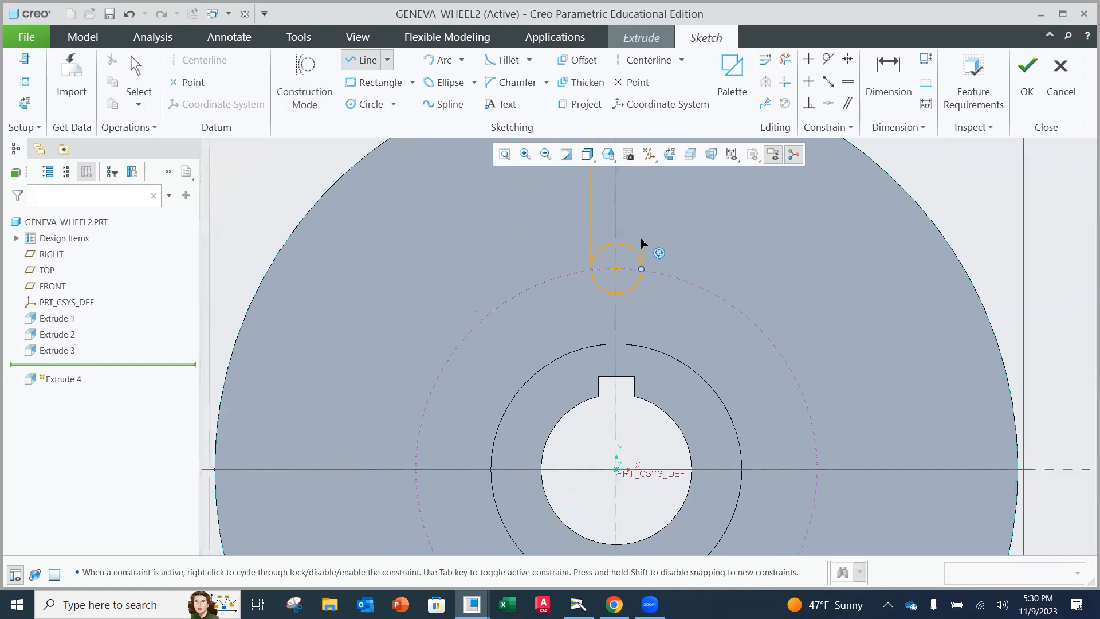
{"action": "middle_click_drag", "start_coordinate": [642, 236], "coordinate": [626, 346], "text": "shift"}
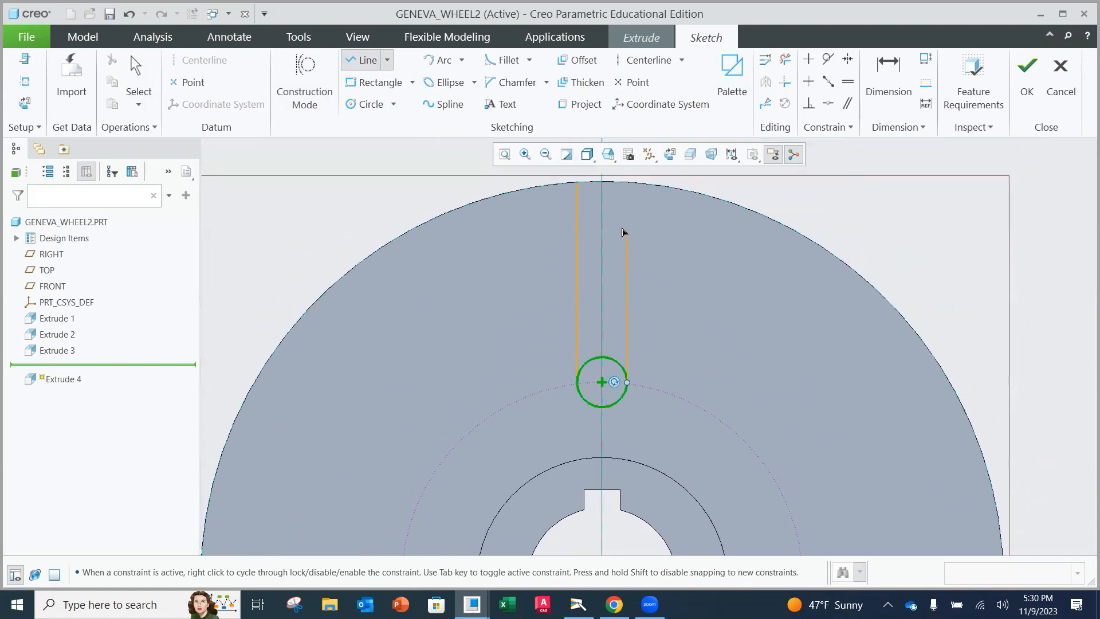
{"action": "left_click", "coordinate": [626, 184]}
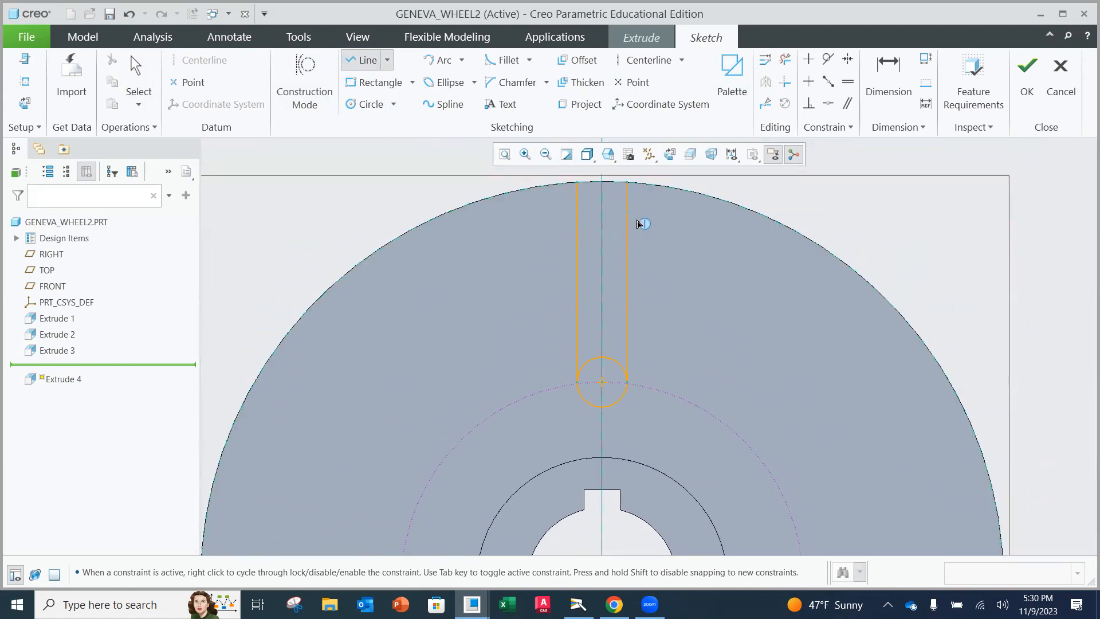
{"action": "middle_click", "coordinate": [648, 236]}
{"action": "middle_click", "coordinate": [666, 256]}
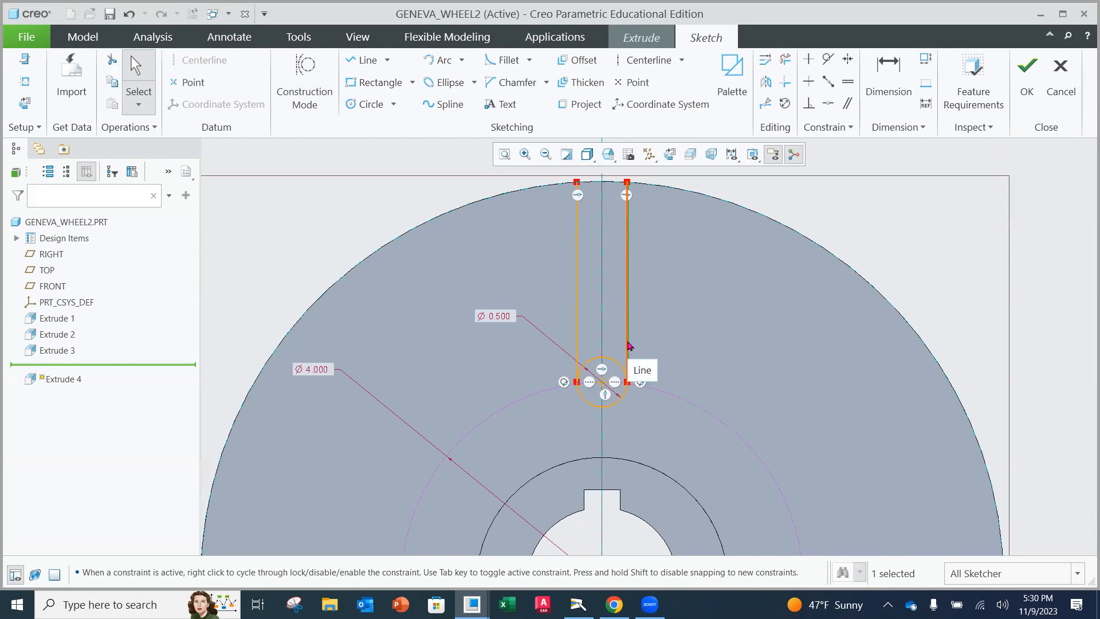
- Trim away the upper half of the small circle between the two vertical lines
{"action": "left_click", "coordinate": [785, 59]}
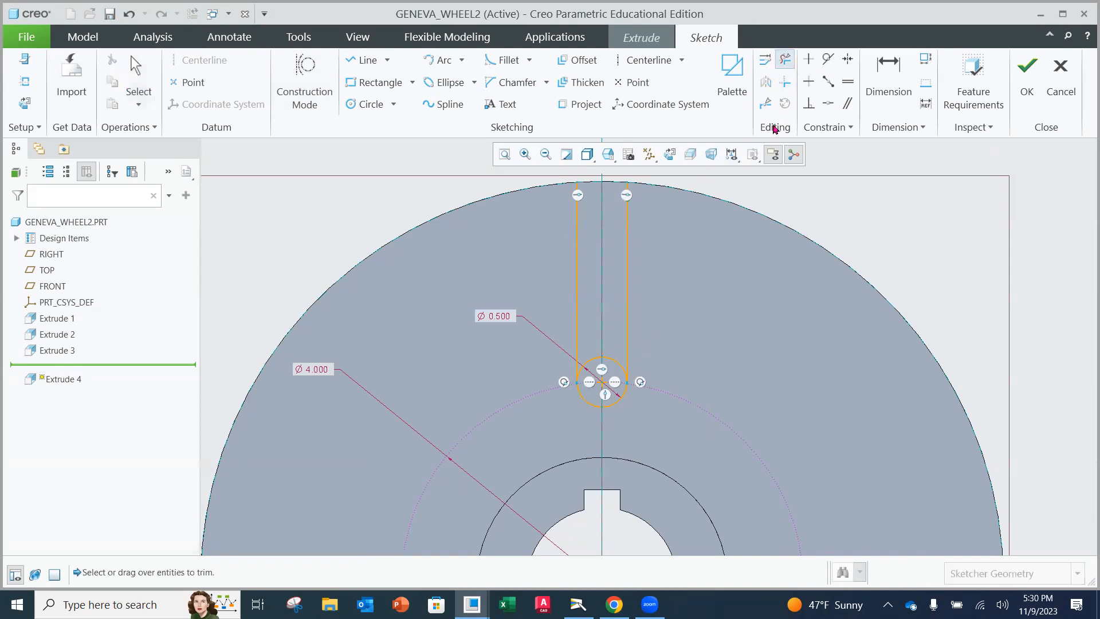
{"action": "mouse_move", "coordinate": [616, 352]}
{"action": "left_mouse_down"}
{"action": "mouse_move", "coordinate": [607, 375]}
{"action": "mouse_move", "coordinate": [592, 358]}
{"action": "left_mouse_up"}
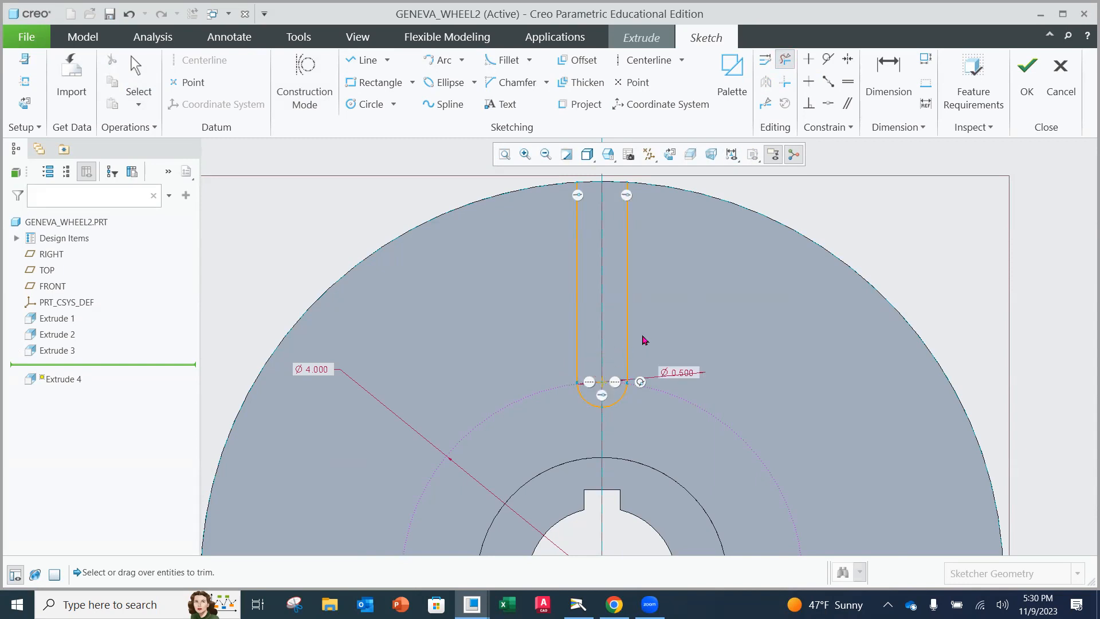
{"action": "middle_click", "coordinate": [862, 218]}
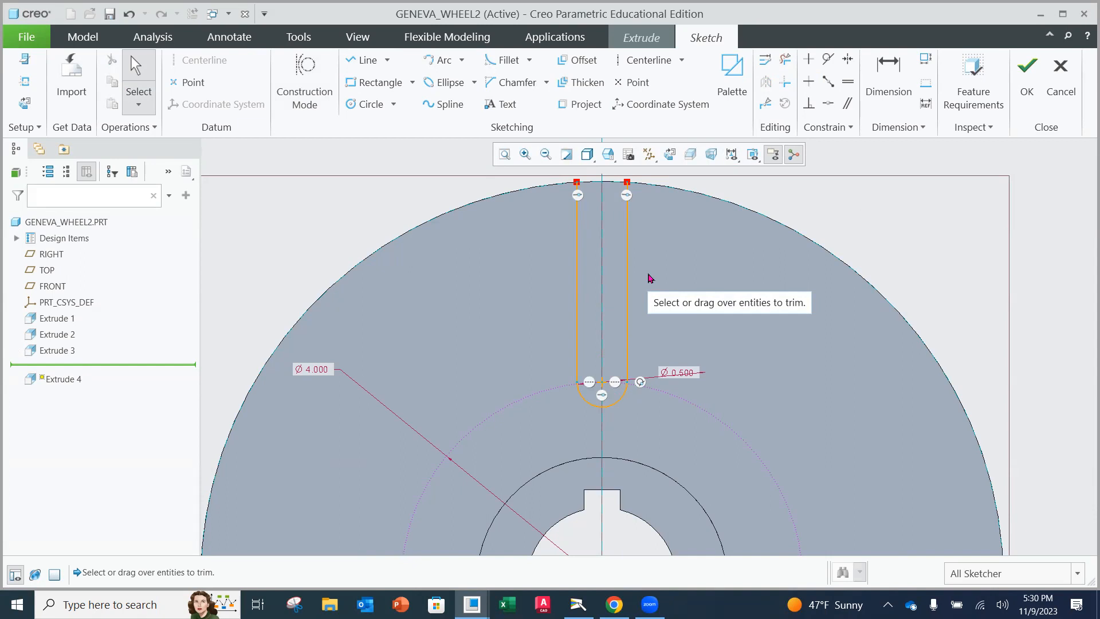
- Project the disc's outer circular edge into the slot sketch
{"action": "scroll", "coordinate": [608, 197], "scroll_direction": "down", "scroll_amount": 1}
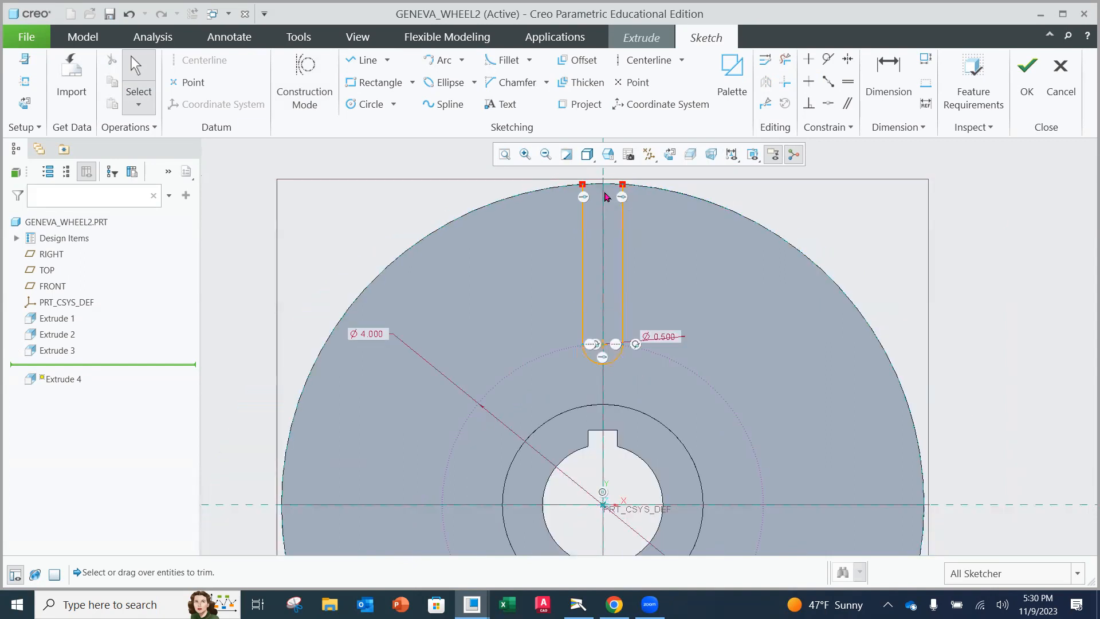
{"action": "scroll", "coordinate": [609, 195], "scroll_direction": "up", "scroll_amount": 2}
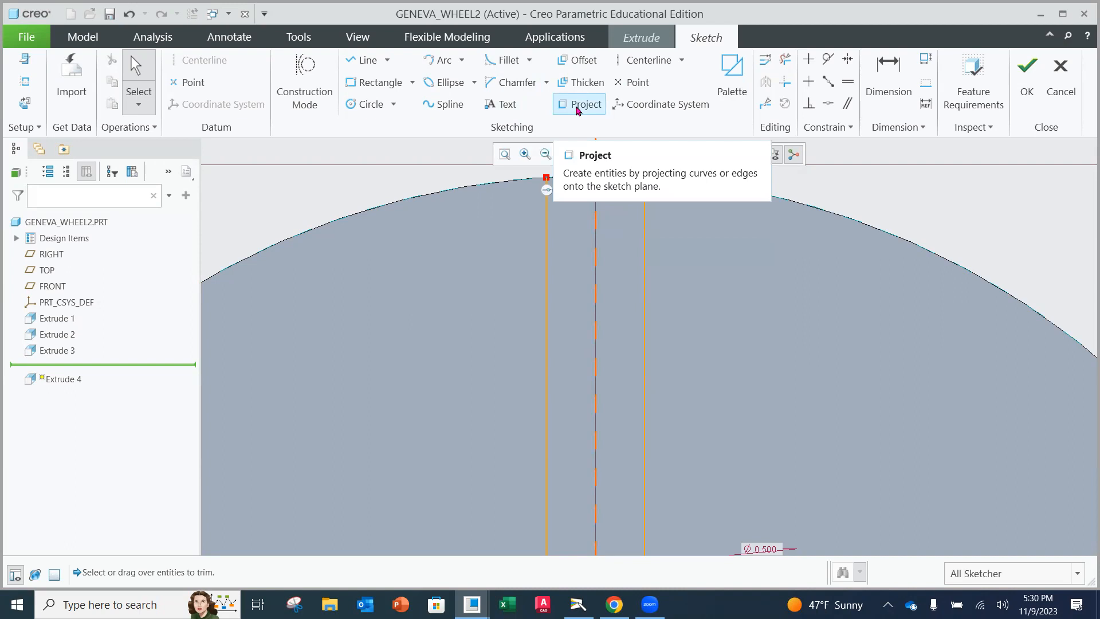
{"action": "left_click", "coordinate": [578, 106]}
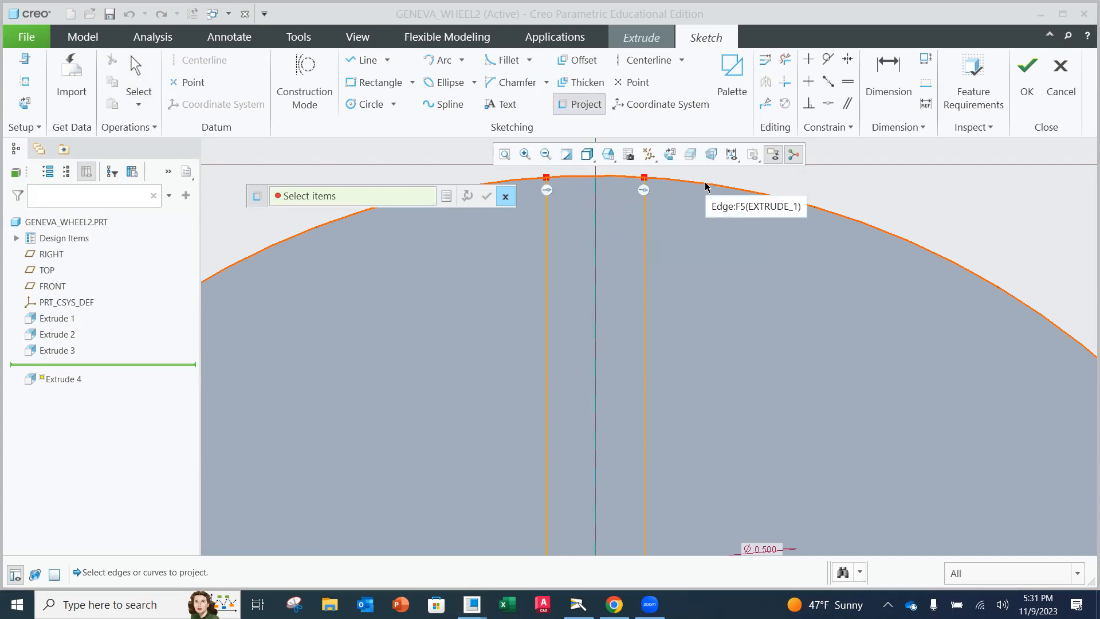
{"action": "left_click", "coordinate": [707, 186]}
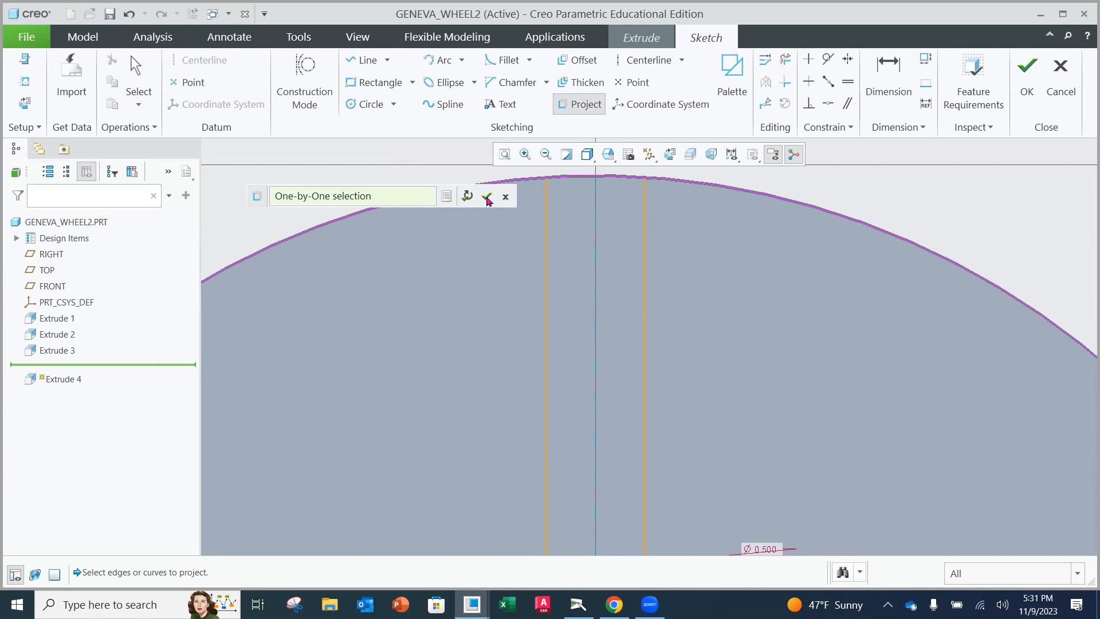
{"action": "left_click", "coordinate": [487, 197]}
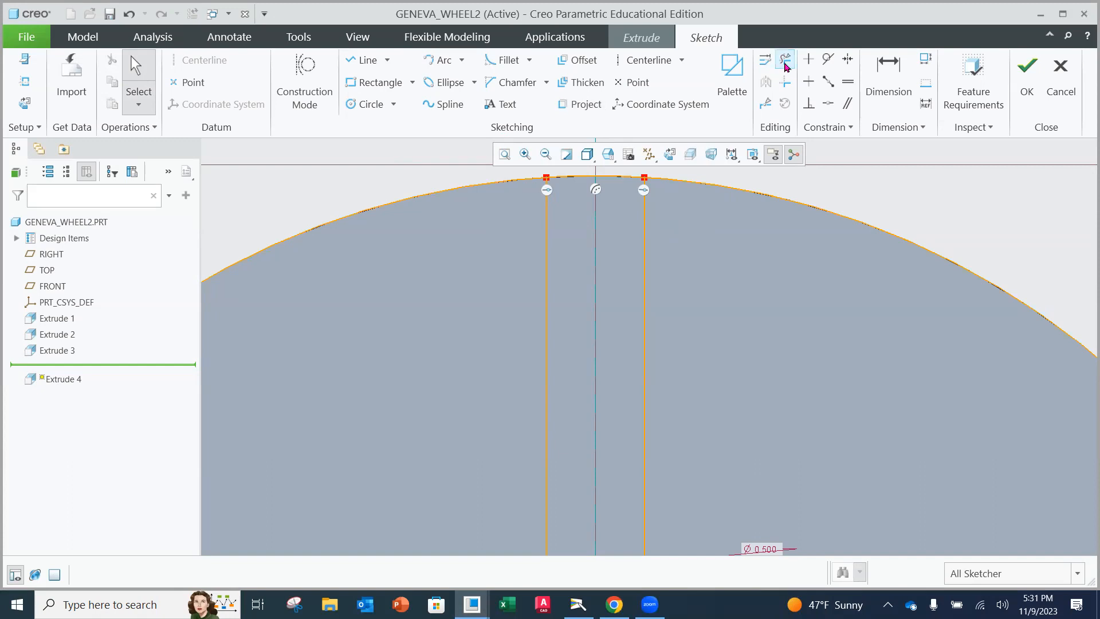
- Trim the projected edge on both sides of the slot, keeping only the arc between the vertical lines
{"action": "left_click", "coordinate": [786, 64]}
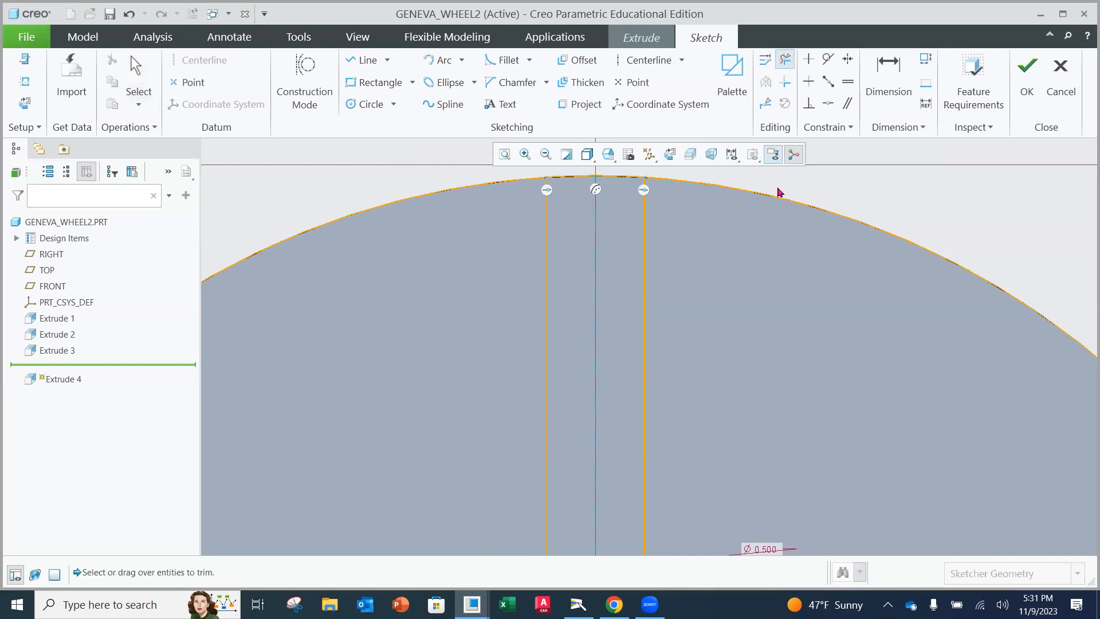
{"action": "left_click", "coordinate": [763, 219]}
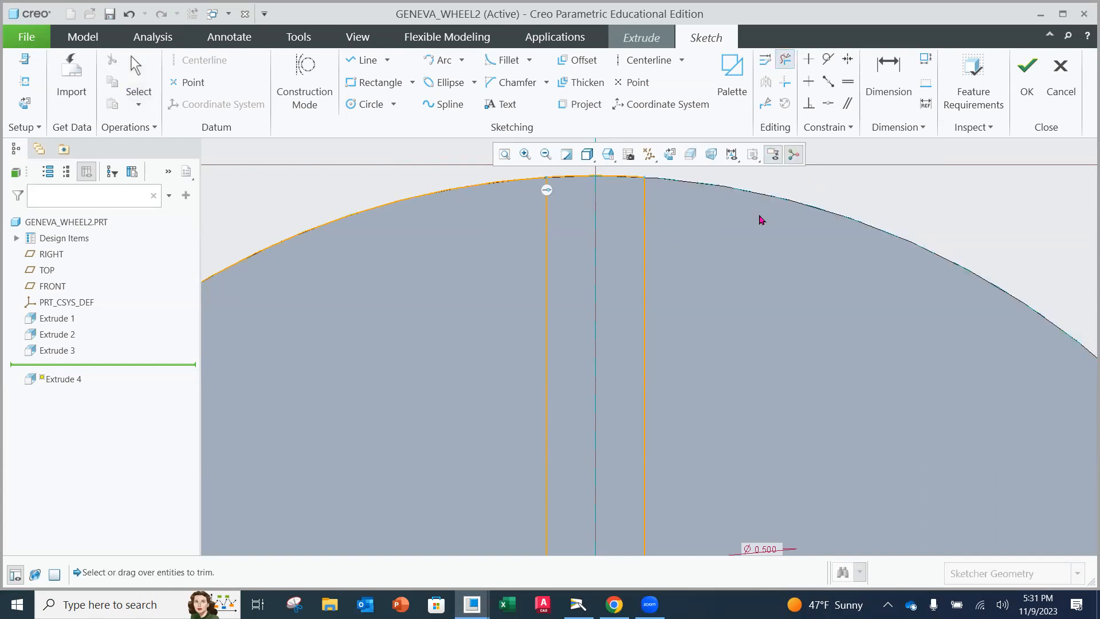
{"action": "left_click", "coordinate": [445, 185]}
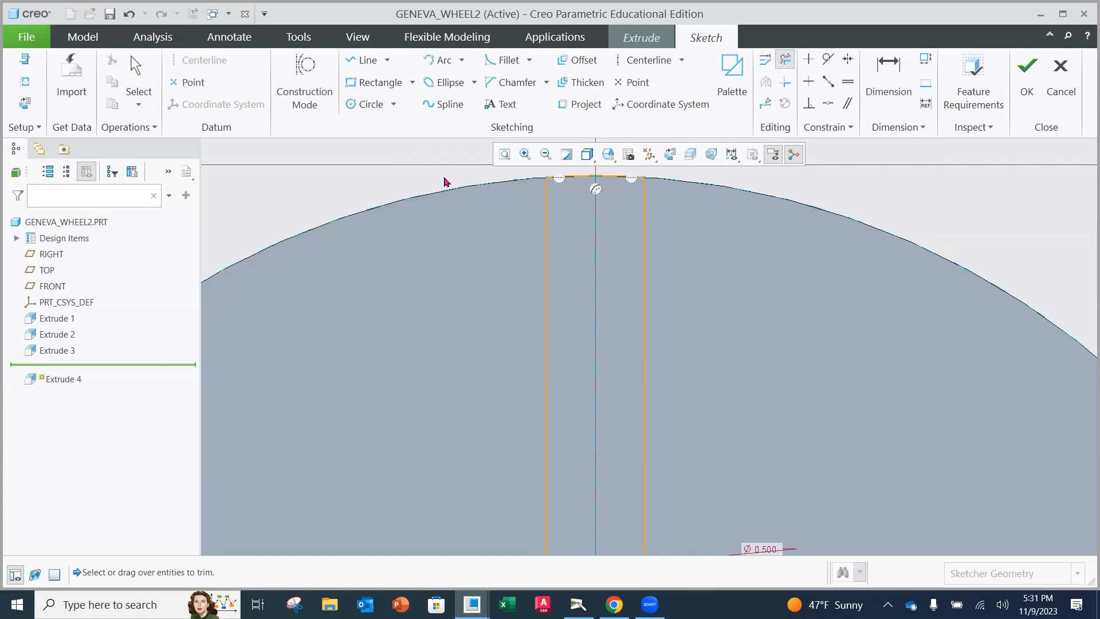
{"action": "middle_click", "coordinate": [911, 197]}
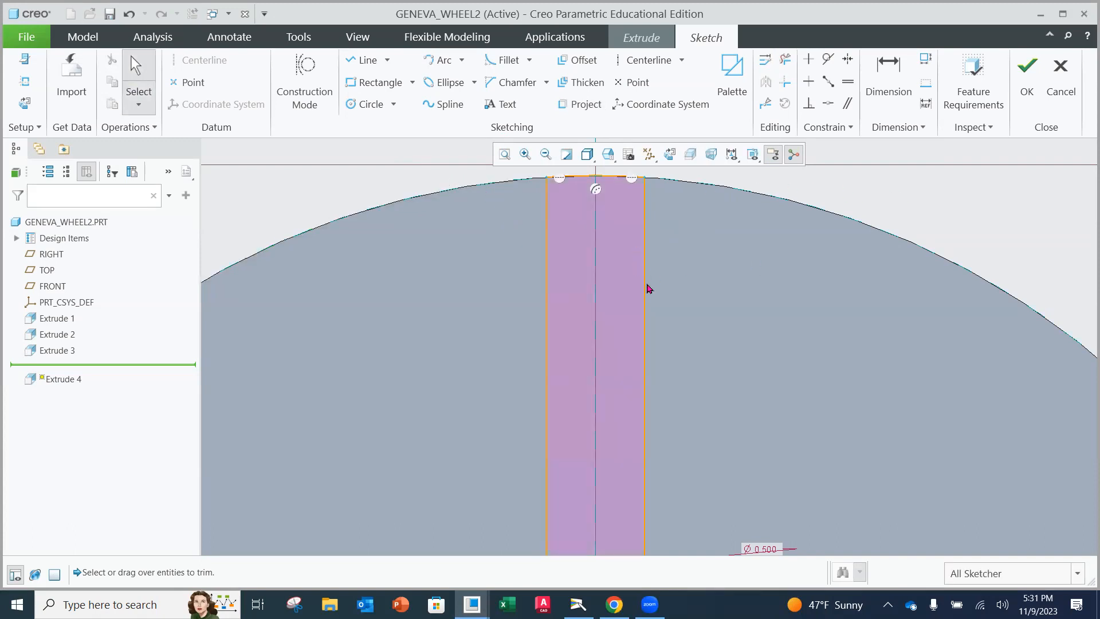
- Check the closed slot section against the feature requirements and finish the sketch
{"action": "scroll", "coordinate": [672, 354], "scroll_direction": "up", "scroll_amount": 1}
{"action": "scroll", "coordinate": [672, 354], "scroll_direction": "up", "scroll_amount": 1}
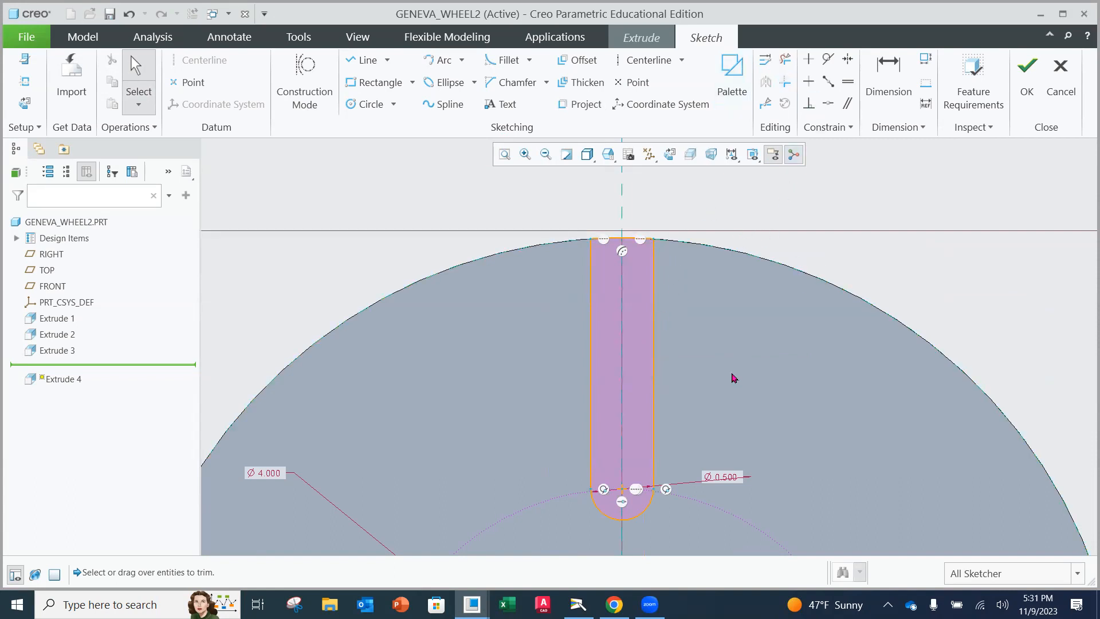
{"action": "scroll", "coordinate": [733, 376], "scroll_direction": "up", "scroll_amount": 1}
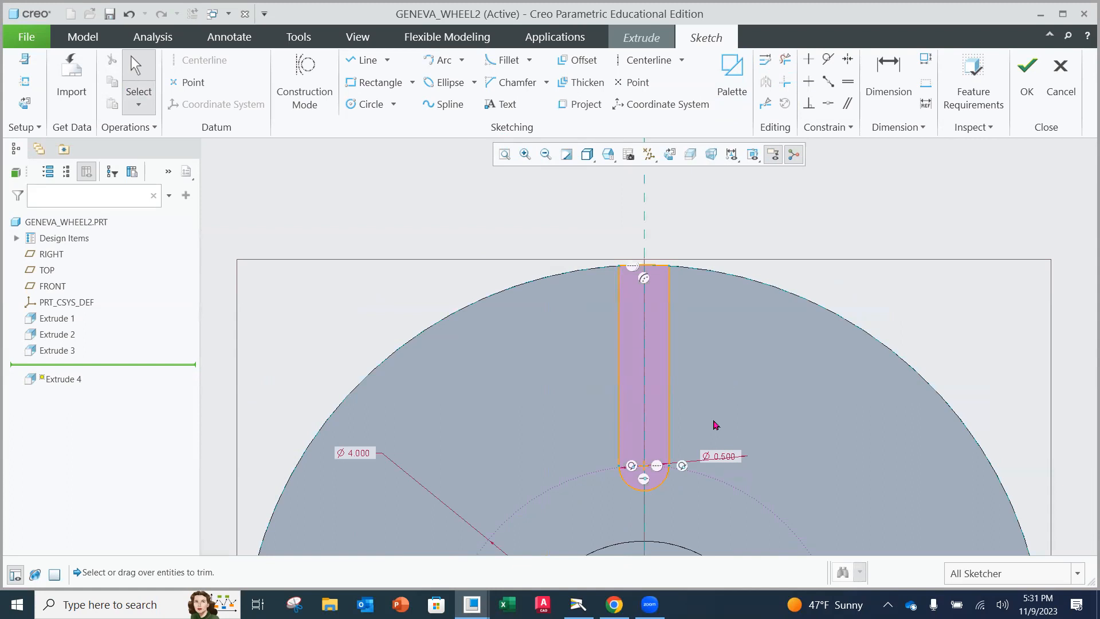
{"action": "left_click_drag", "start_coordinate": [713, 419], "coordinate": [705, 316]}
{"action": "scroll", "coordinate": [704, 314], "scroll_direction": "down", "scroll_amount": 1}
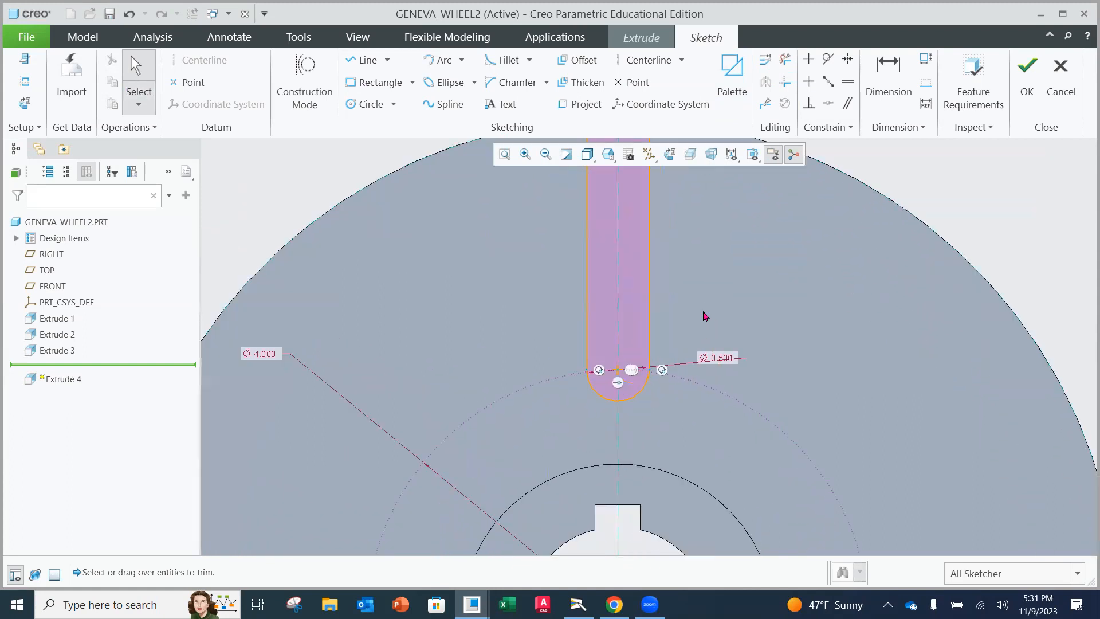
{"action": "scroll", "coordinate": [704, 346], "scroll_direction": "up", "scroll_amount": 4}
{"action": "mouse_move", "coordinate": [705, 348]}
{"action": "middle_mouse_down"}
{"action": "mouse_move", "coordinate": [700, 295]}
{"action": "mouse_move", "coordinate": [698, 365]}
{"action": "middle_mouse_up"}
{"action": "left_click", "coordinate": [670, 155]}
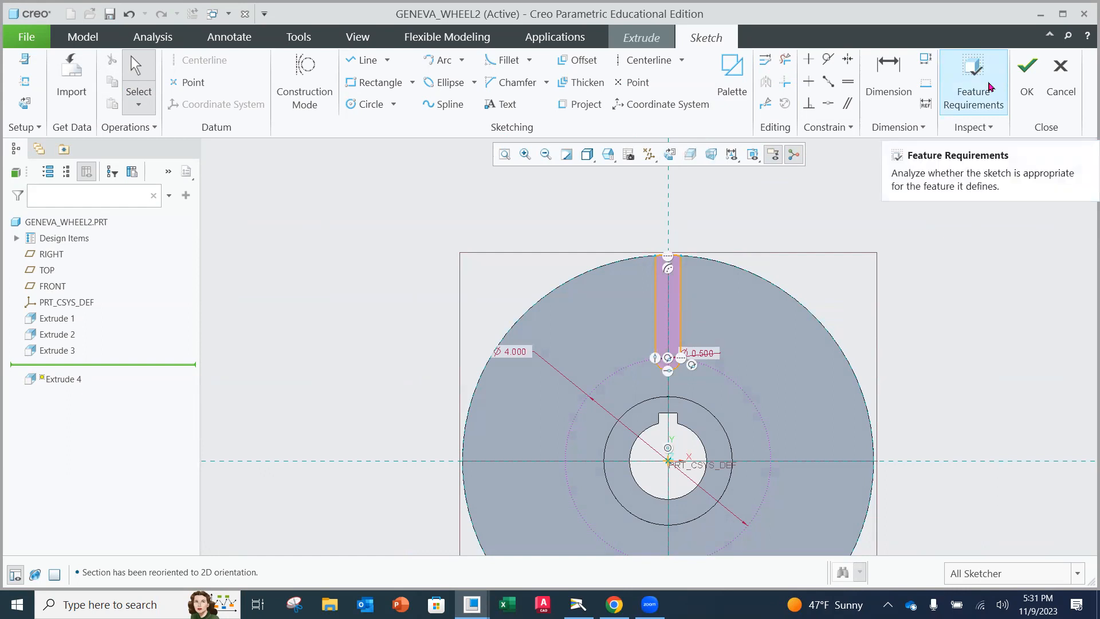
{"action": "left_click", "coordinate": [987, 85]}
{"action": "left_click", "coordinate": [550, 390]}
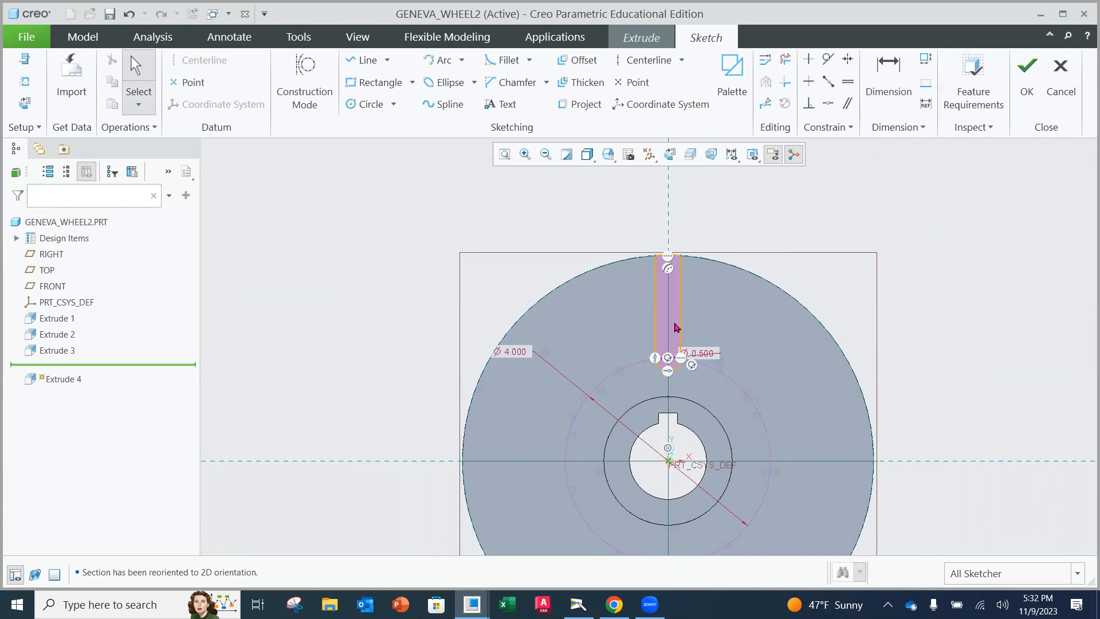
{"action": "left_click", "coordinate": [1025, 80]}
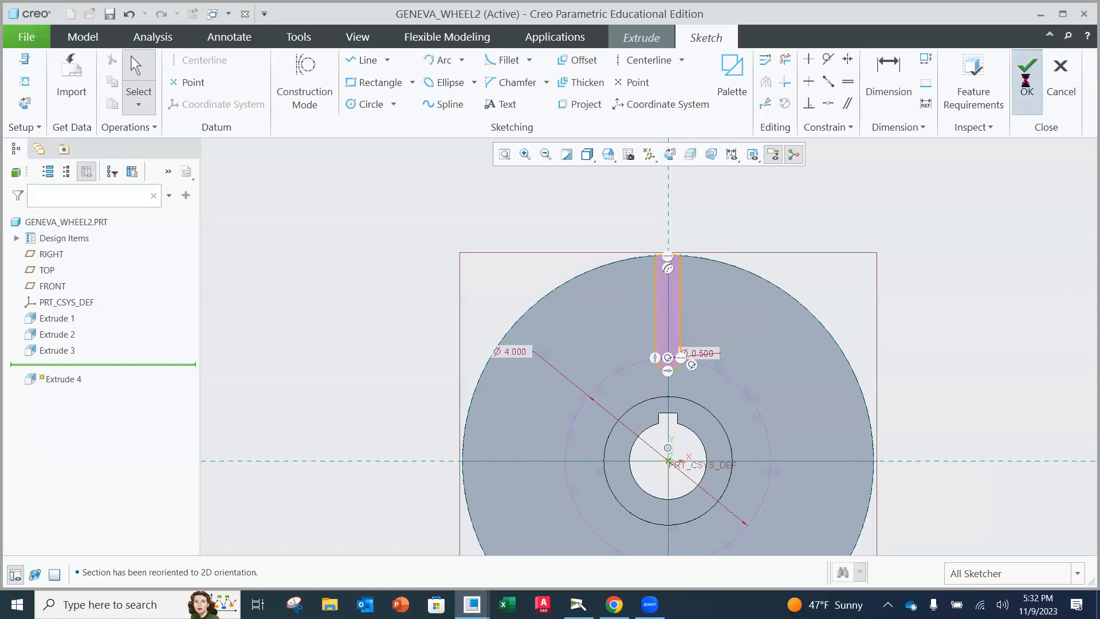
- Extrude the slot section as a material-removing cut with To Reference depth, using the disc's face as the reference
{"action": "middle_click_drag", "start_coordinate": [697, 204], "coordinate": [663, 218]}
{"action": "left_click", "coordinate": [321, 77]}
{"action": "left_click", "coordinate": [151, 78]}
{"action": "left_click", "coordinate": [141, 193]}
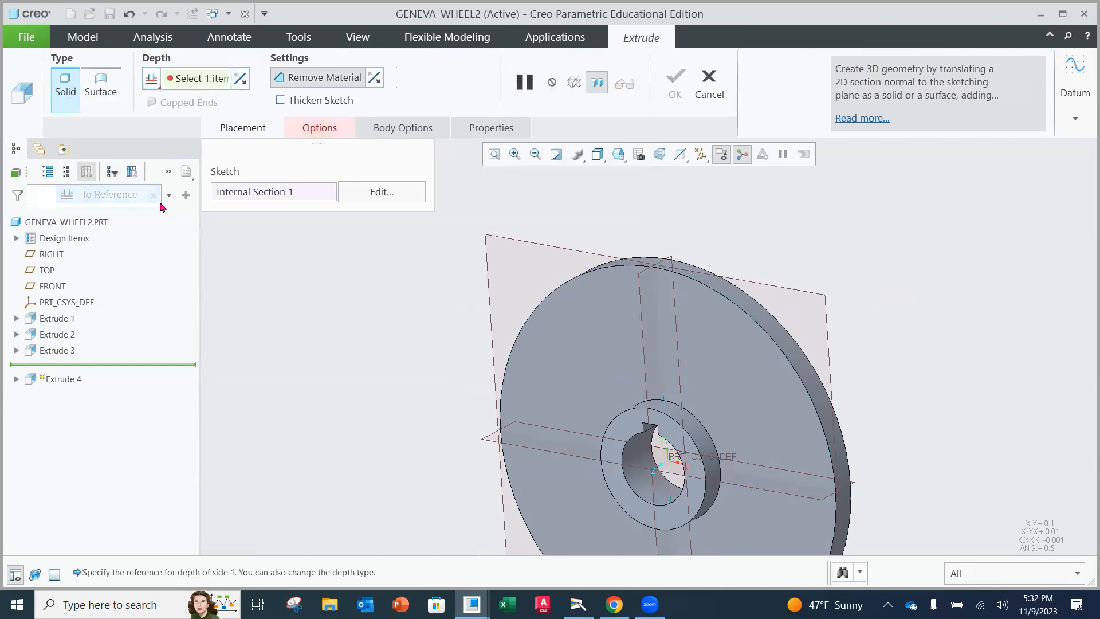
{"action": "middle_click_drag", "start_coordinate": [725, 261], "coordinate": [684, 303]}
{"action": "left_click", "coordinate": [685, 290]}
{"action": "middle_click_drag", "start_coordinate": [696, 234], "coordinate": [772, 226]}
{"action": "left_click", "coordinate": [679, 91]}
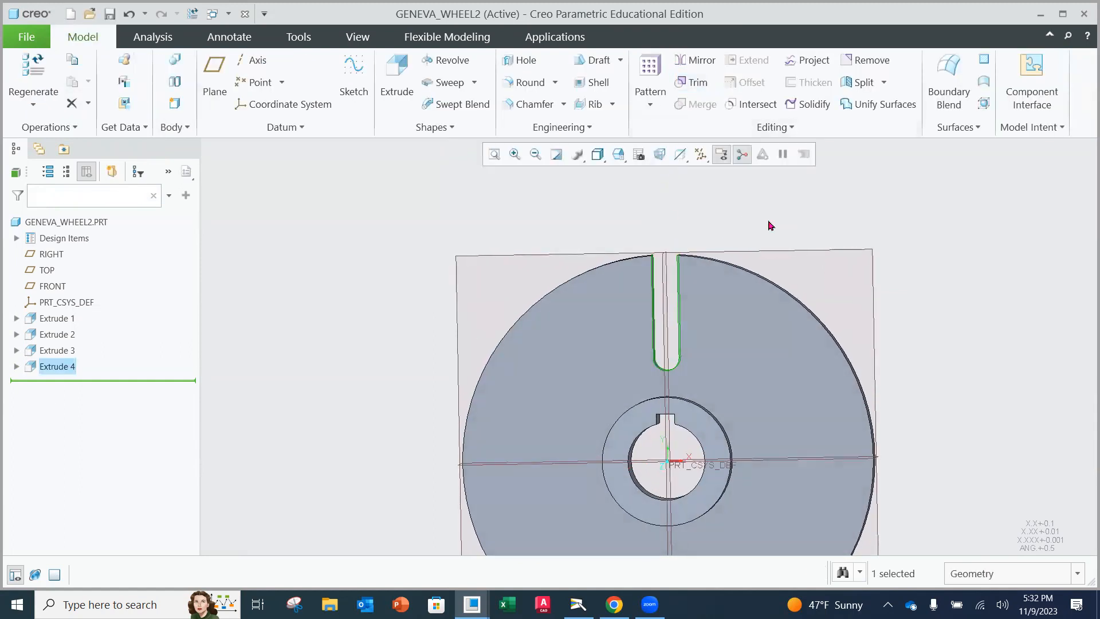
- Rename the Extrude 1 feature to base and the Extrude 2 feature to hub
{"action": "left_click", "coordinate": [73, 320]}
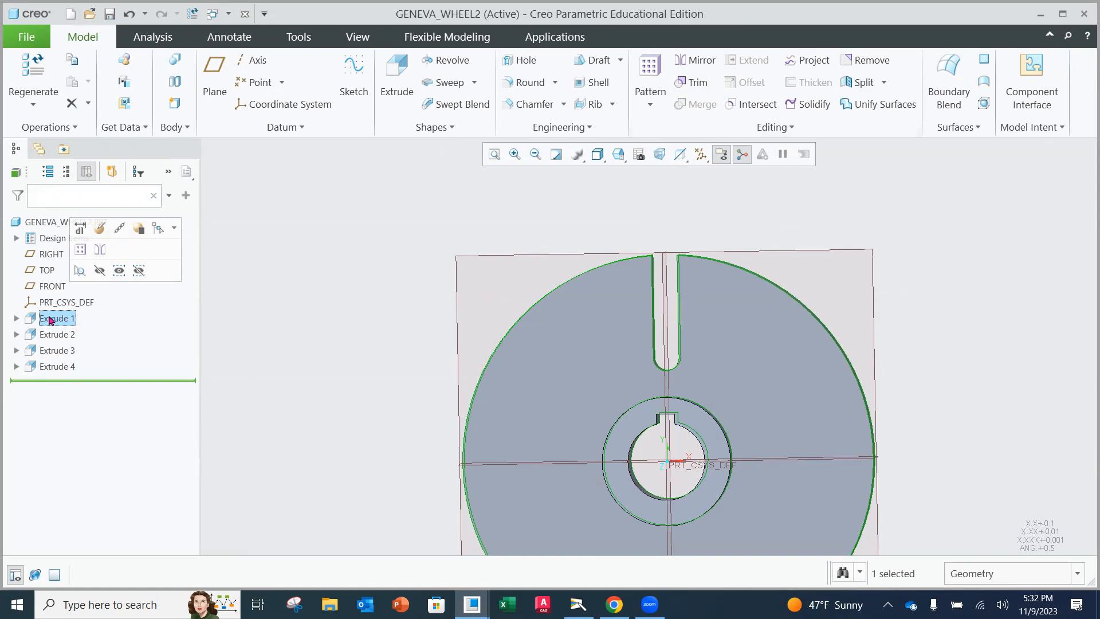
{"action": "double_click", "coordinate": [59, 321]}
{"action": "type", "text": "base"}
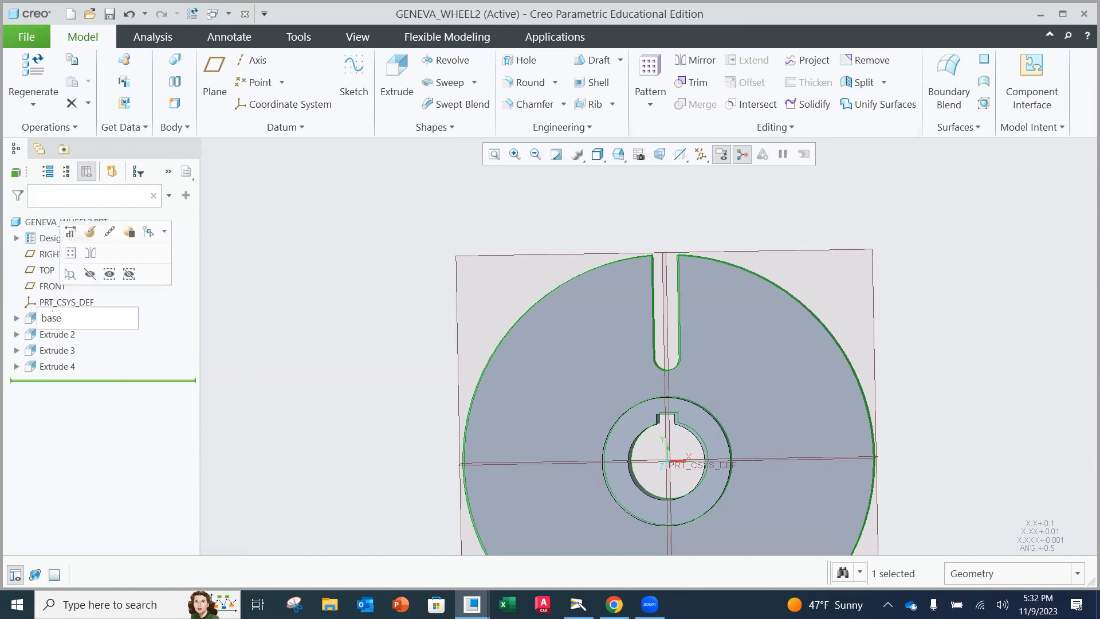
{"action": "key", "text": "Return"}
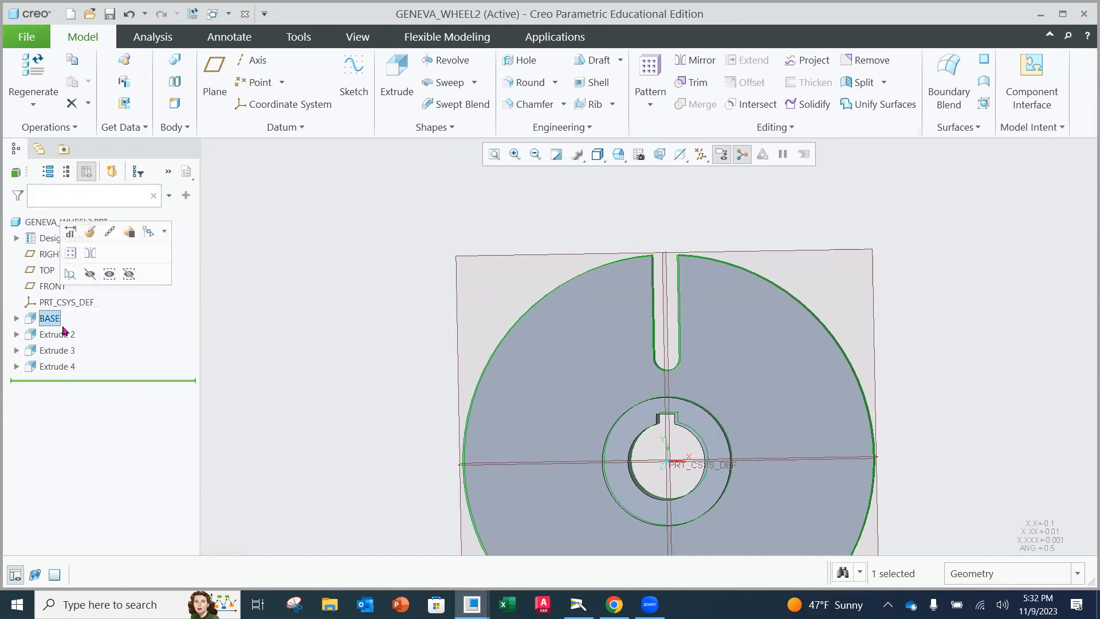
{"action": "left_click", "coordinate": [57, 335]}
{"action": "double_click", "coordinate": [58, 335]}
{"action": "type", "text": "hub"}
{"action": "key", "text": "Return"}
- Rename the Extrude 3 feature to dia_keyway and the Extrude 4 feature to slot
{"action": "left_click", "coordinate": [55, 351]}
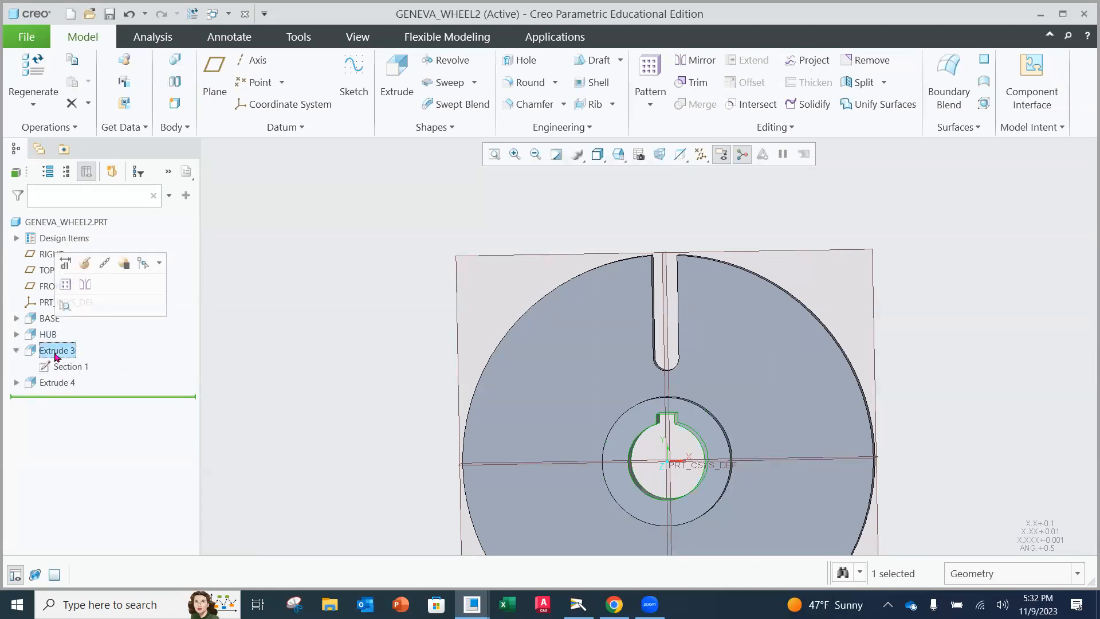
{"action": "double_click", "coordinate": [55, 352]}
{"action": "type", "text": "dia_keyway"}
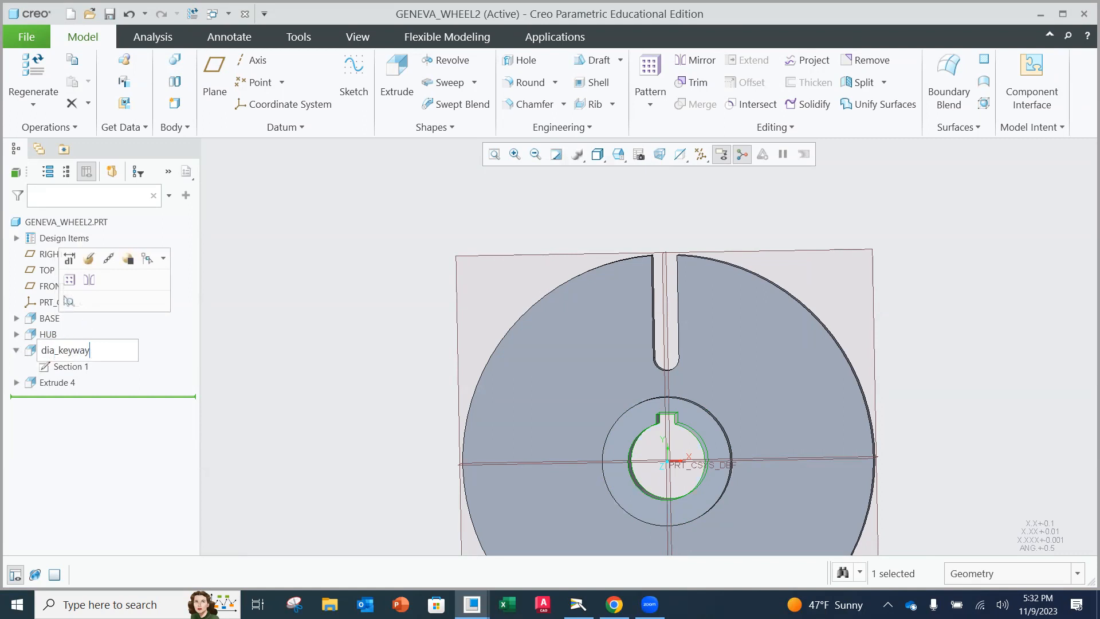
{"action": "key", "text": "Return"}
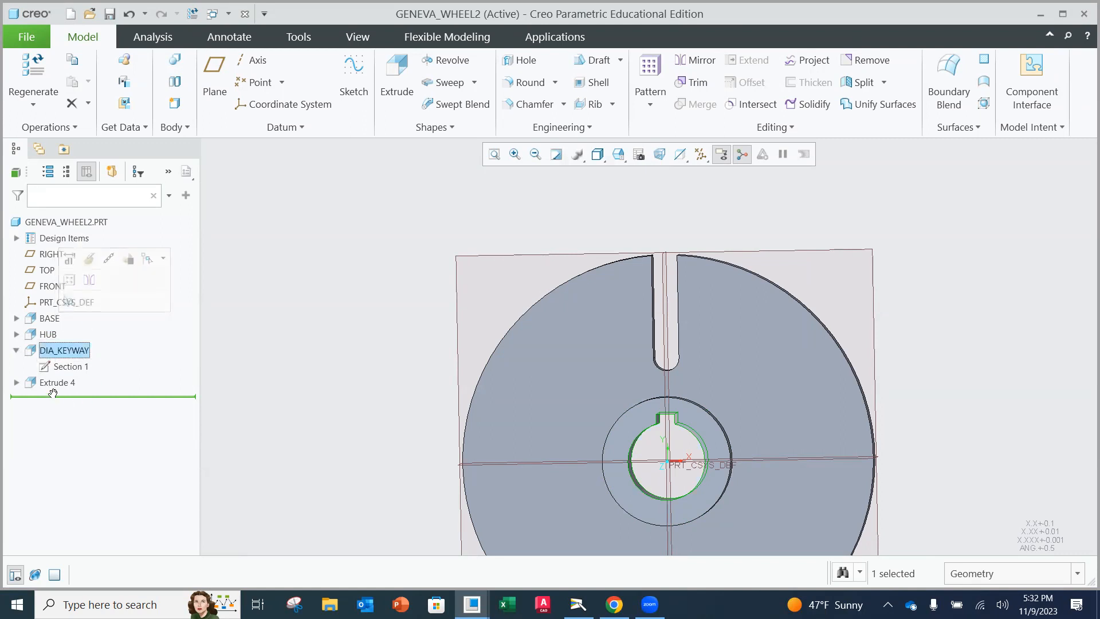
{"action": "left_click", "coordinate": [52, 383]}
{"action": "double_click", "coordinate": [52, 383]}
{"action": "type", "text": "slot"}
{"action": "key", "text": "Return"}
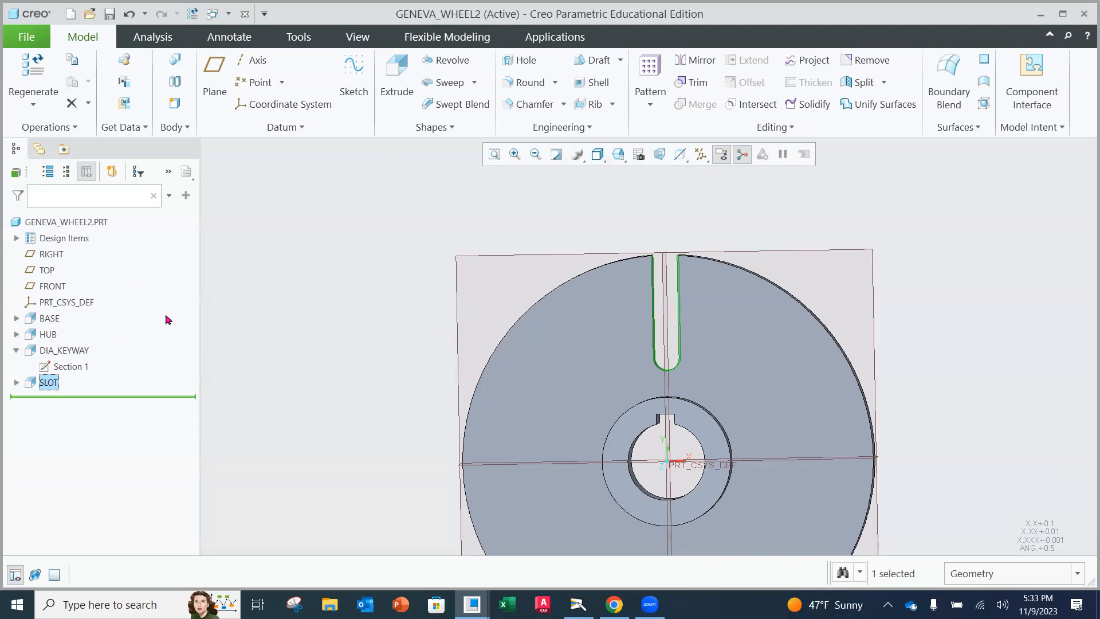
- Start an Axis pattern of the slot feature, using the centre axis through the bore as the pattern centre
{"action": "left_click", "coordinate": [652, 70]}
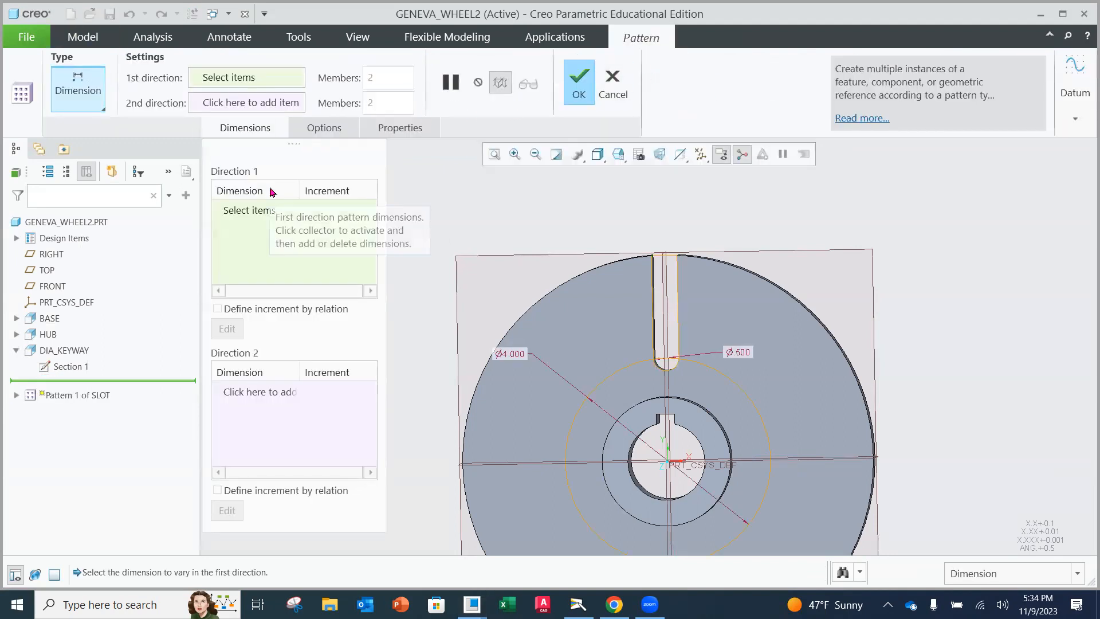
{"action": "left_click", "coordinate": [100, 103]}
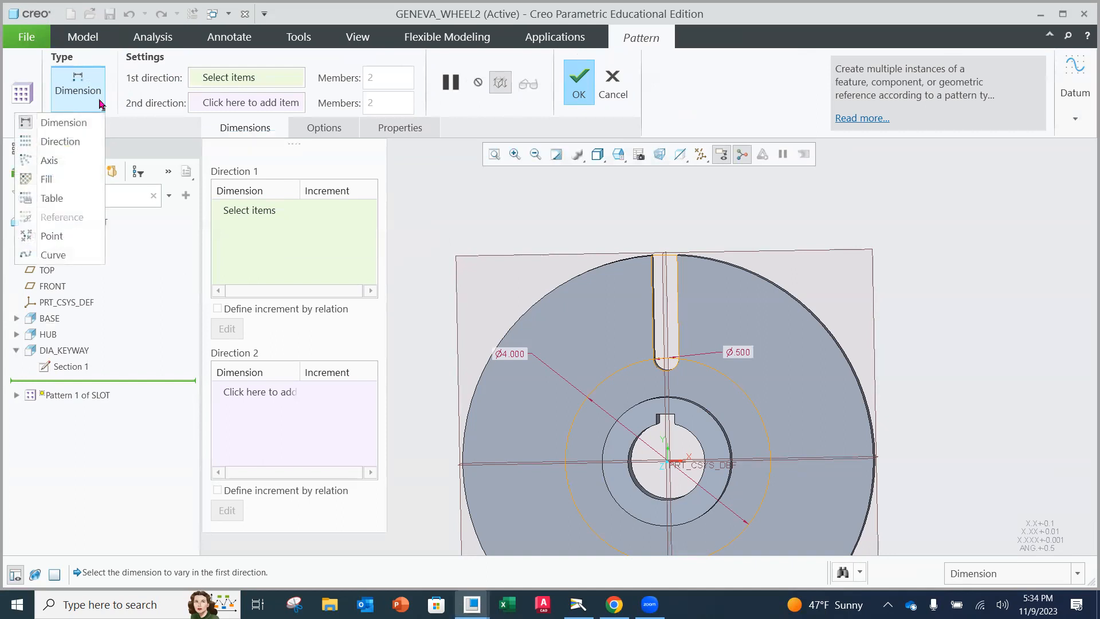
{"action": "left_click", "coordinate": [49, 161]}
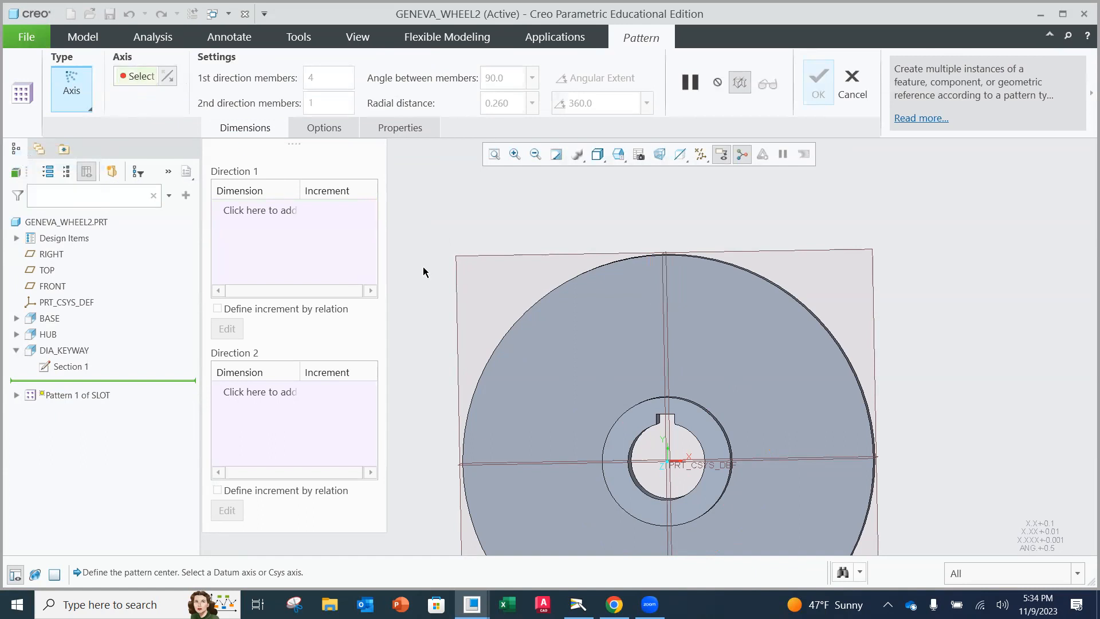
{"action": "scroll", "coordinate": [692, 471], "scroll_direction": "down", "scroll_amount": 2}
{"action": "scroll", "coordinate": [692, 471], "scroll_direction": "up", "scroll_amount": 3}
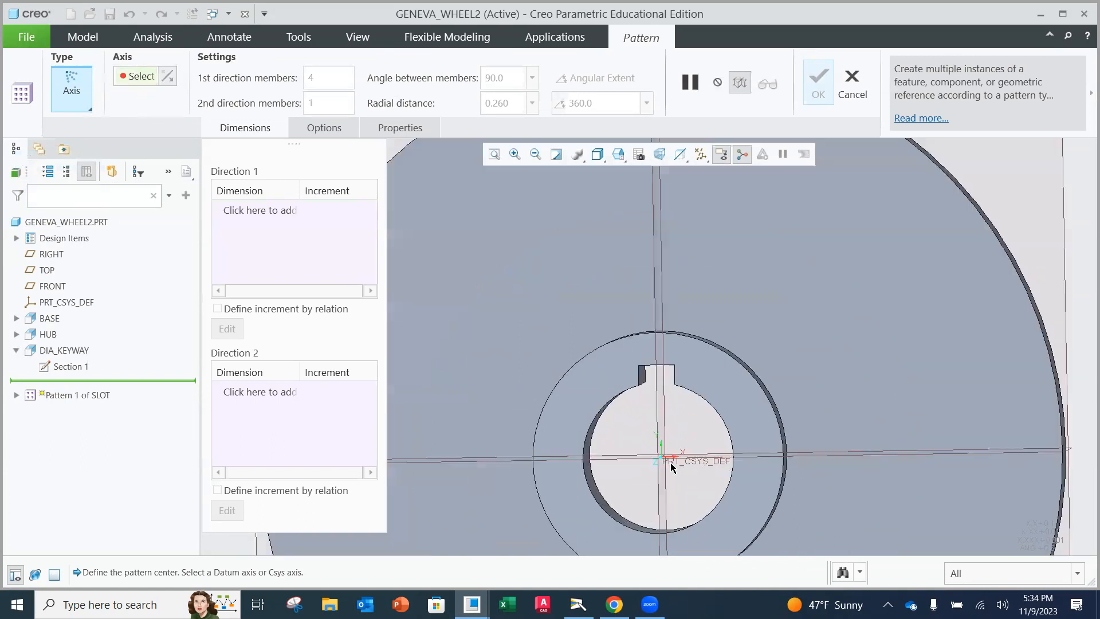
{"action": "middle_click_drag", "start_coordinate": [670, 446], "coordinate": [655, 454]}
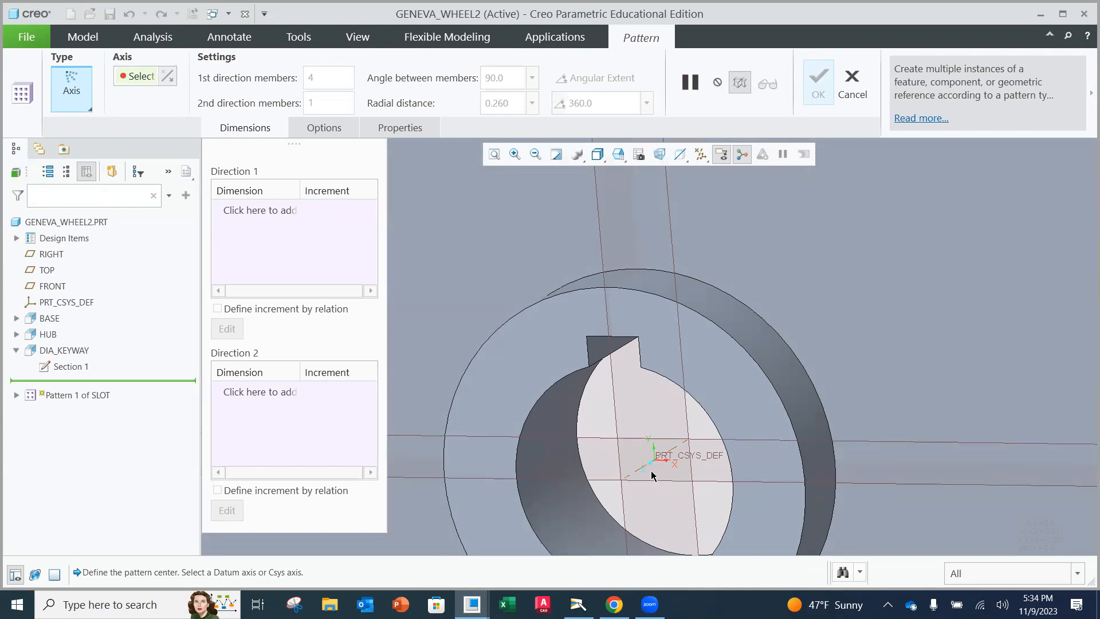
{"action": "left_click", "coordinate": [640, 470]}
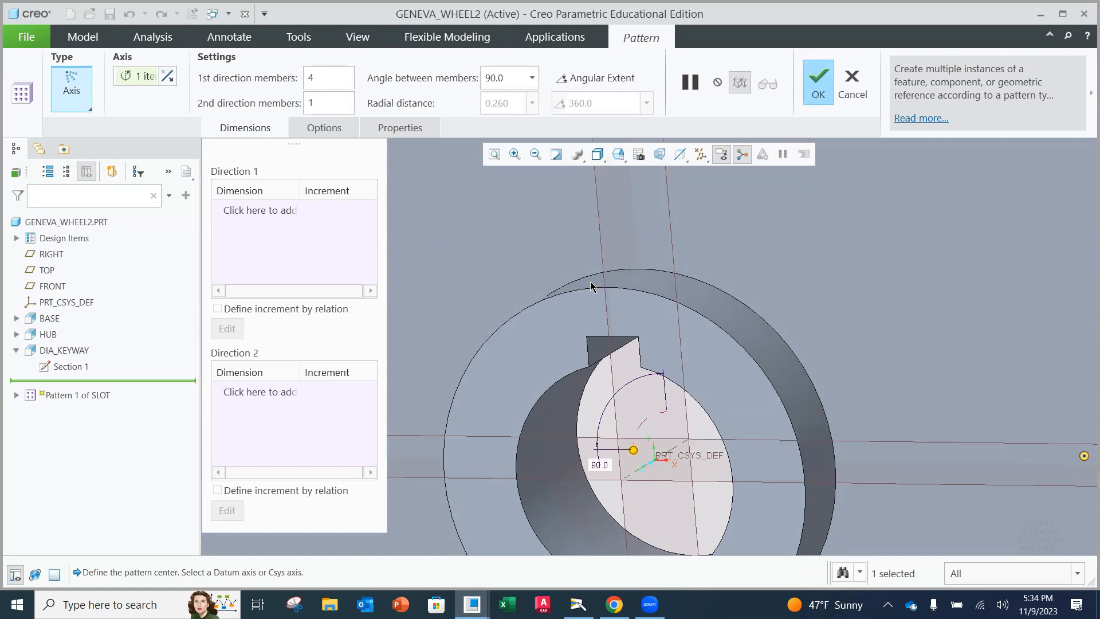
- Set the slot pattern to 6 members with 60 degrees between members and create it
{"action": "scroll", "coordinate": [591, 281], "scroll_direction": "down", "scroll_amount": 3}
{"action": "scroll", "coordinate": [592, 281], "scroll_direction": "down", "scroll_amount": 2}
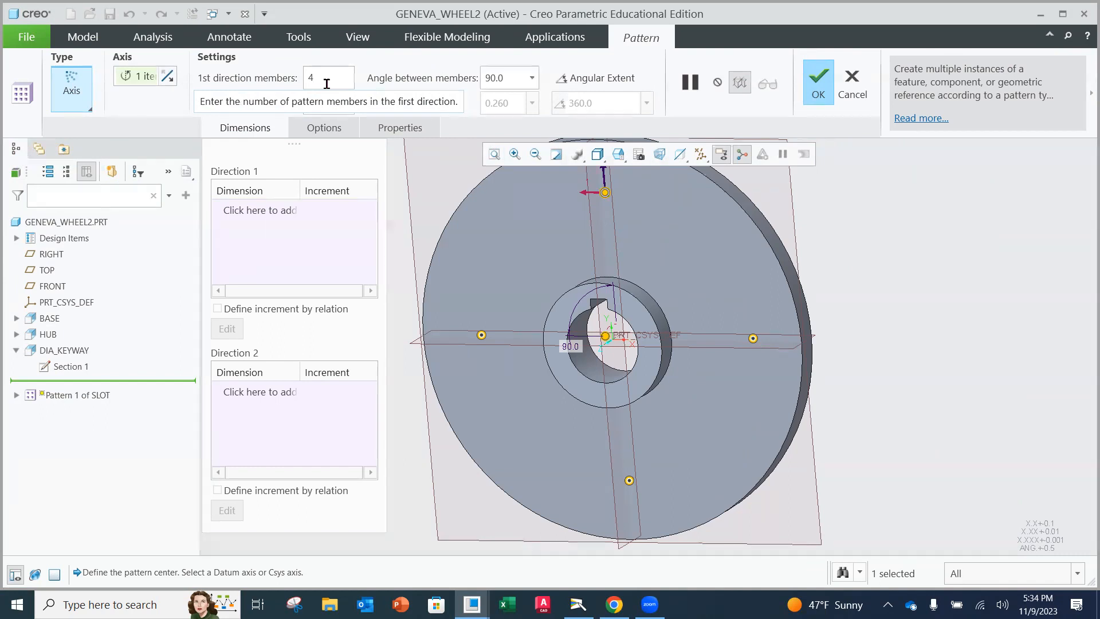
{"action": "left_click_drag", "start_coordinate": [324, 79], "coordinate": [295, 78]}
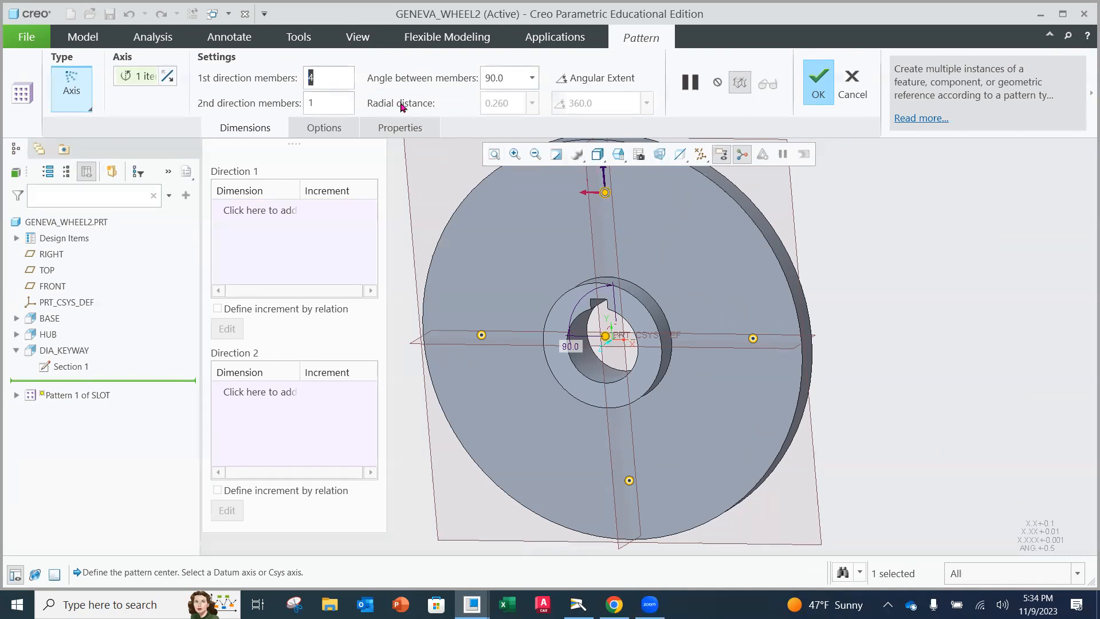
{"action": "type", "text": "6"}
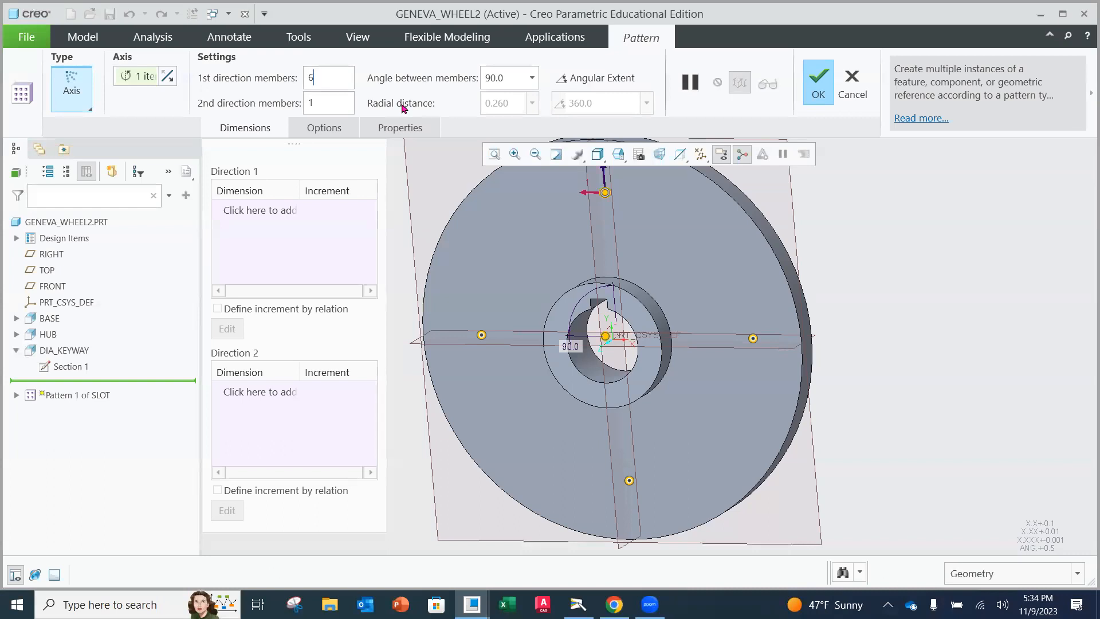
{"action": "double_click", "coordinate": [514, 77]}
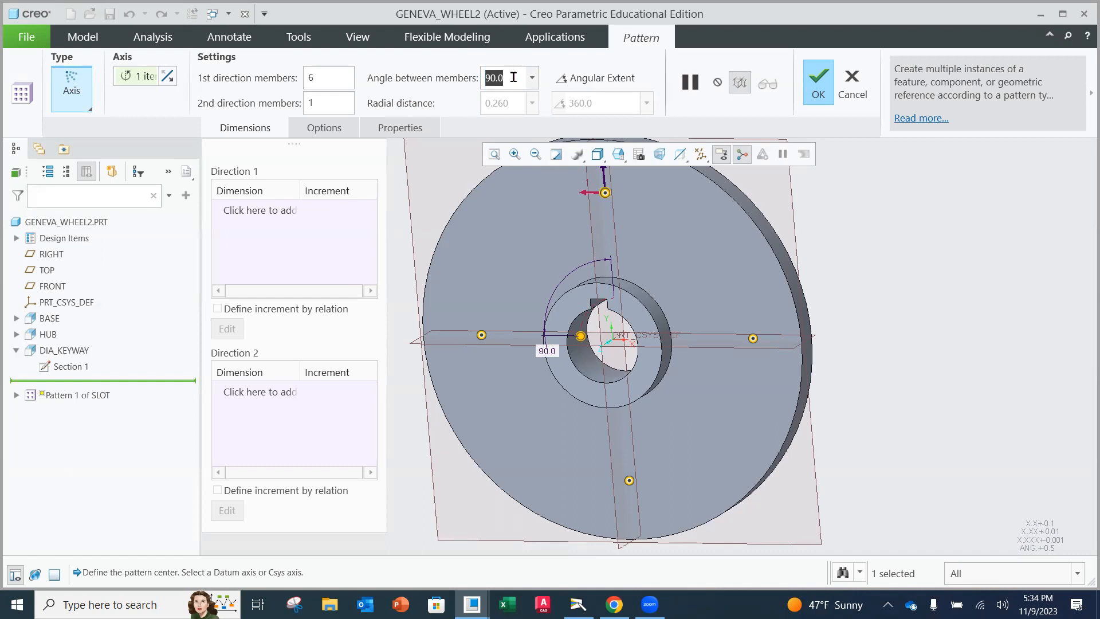
{"action": "type", "text": "60"}
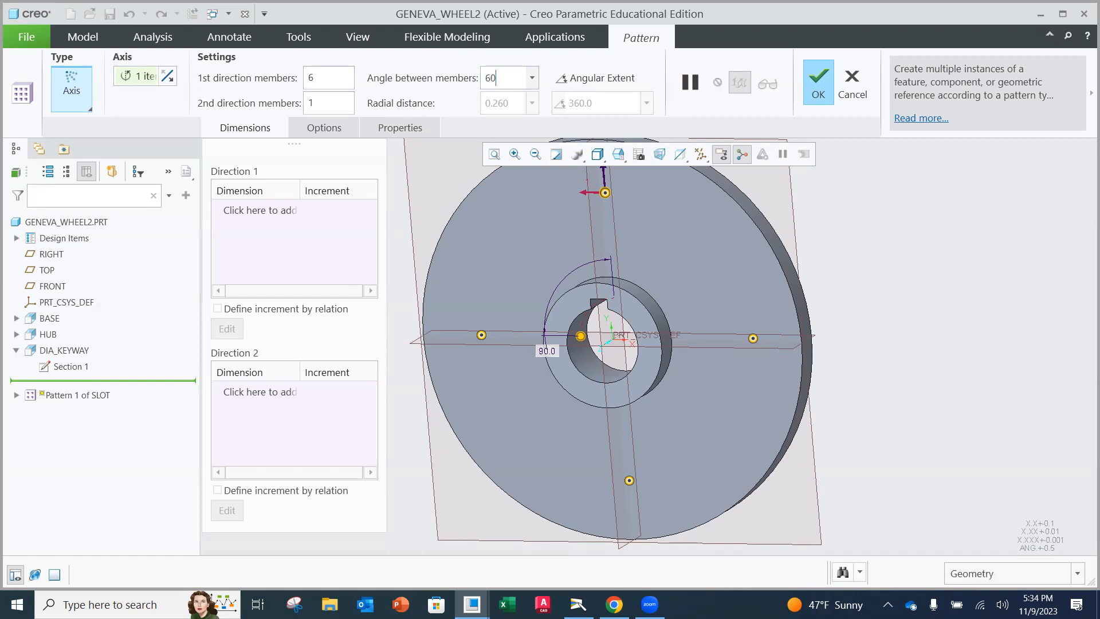
{"action": "key", "text": "Return"}
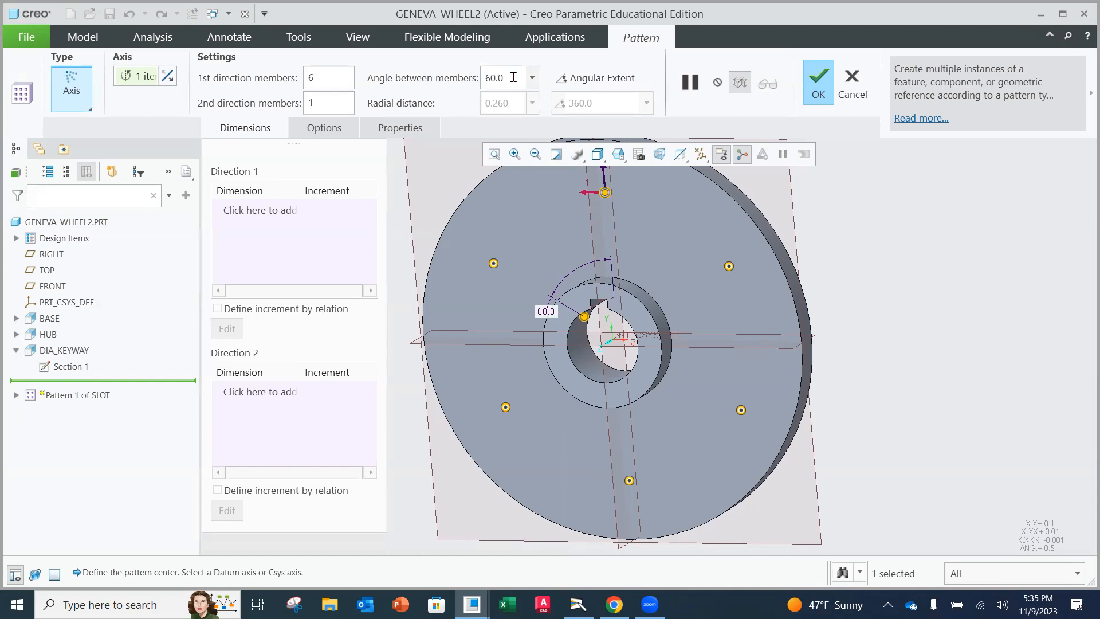
{"action": "left_click", "coordinate": [819, 93]}
- Save the GENEVA_WHEEL2 part with the completed slot pattern
{"action": "middle_click_drag", "start_coordinate": [749, 290], "coordinate": [681, 278]}
{"action": "scroll", "coordinate": [681, 267], "scroll_direction": "up", "scroll_amount": 2}
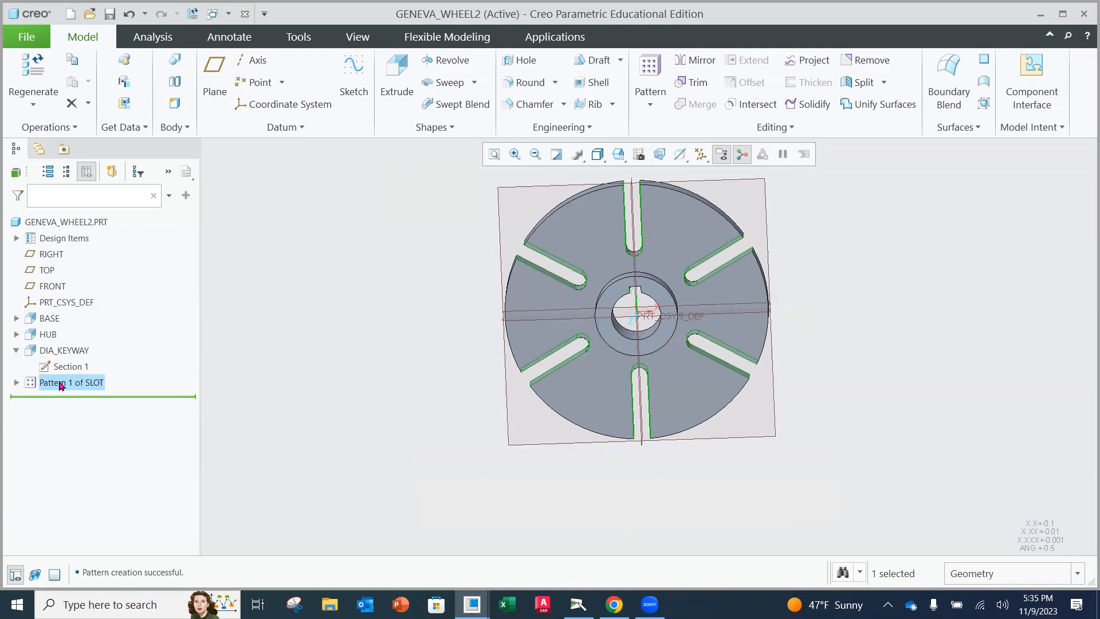
{"action": "left_click", "coordinate": [27, 41]}
{"action": "left_click", "coordinate": [35, 126]}
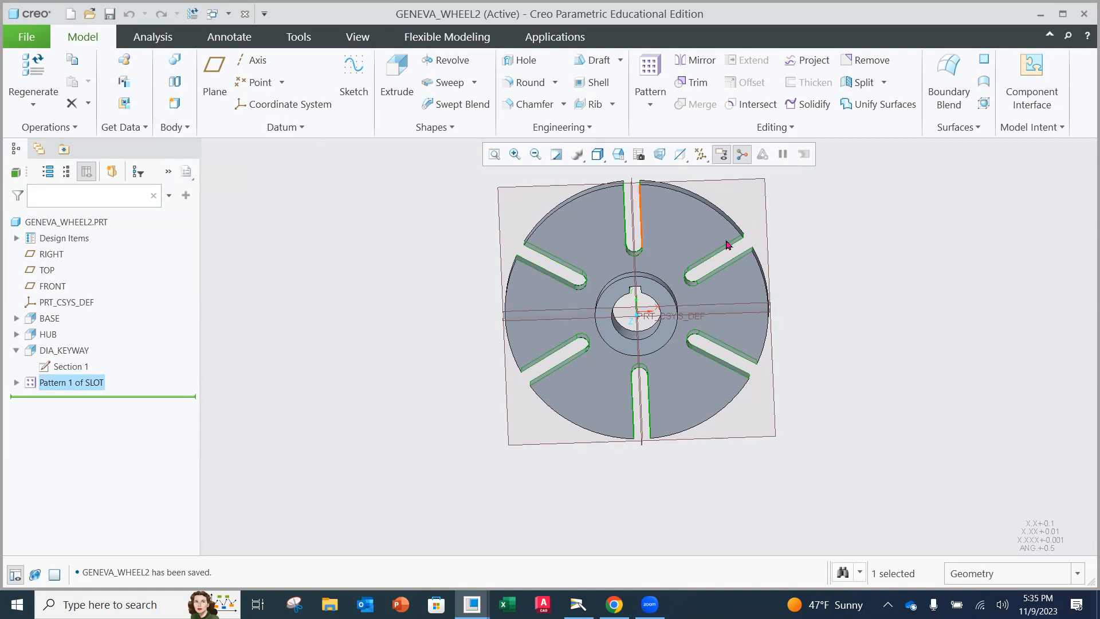
{"action": "middle_click_drag", "start_coordinate": [656, 237], "coordinate": [644, 223]}
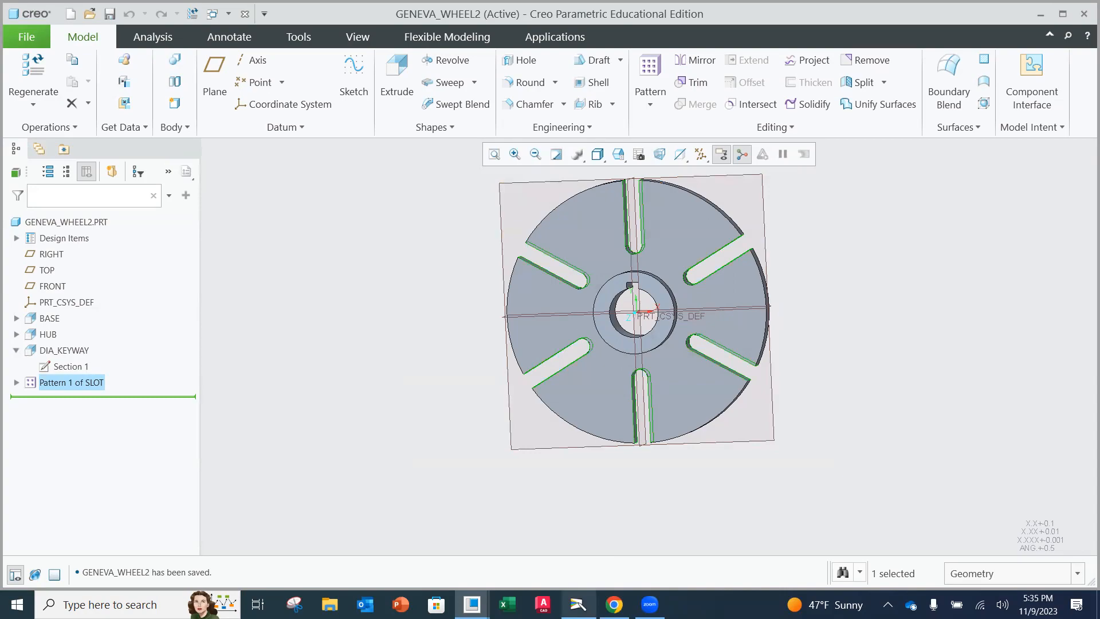
- Switch to the Camera window to read the cutout dimensions on the Geneva Wheel drawing, and return to the Creo model
{"action": "left_click", "coordinate": [578, 604]}
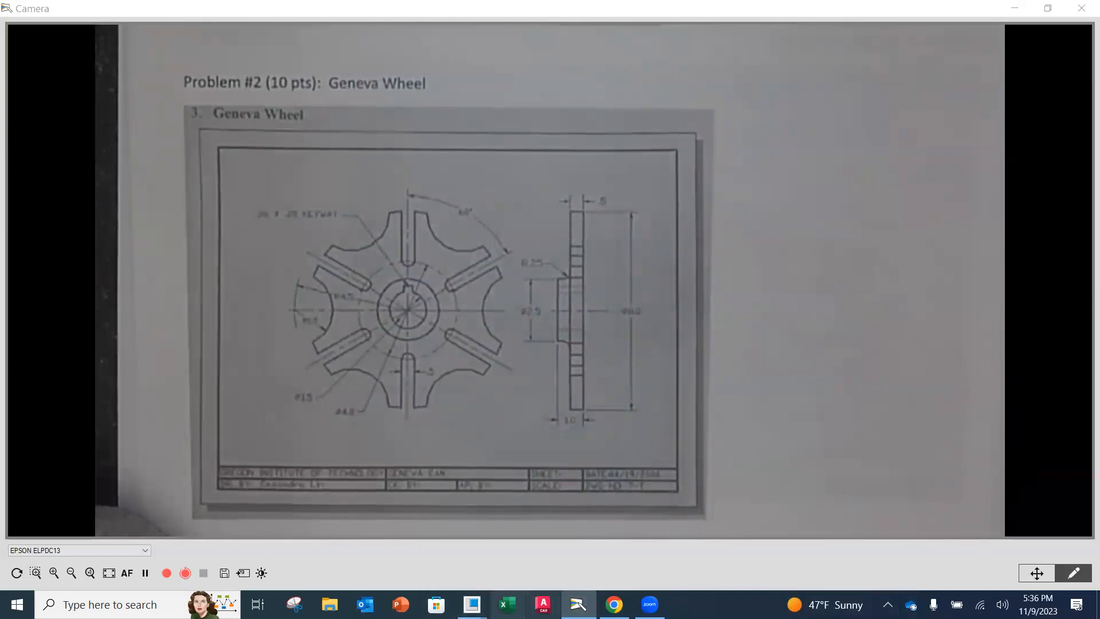
{"action": "mouse_move", "coordinate": [471, 605]}
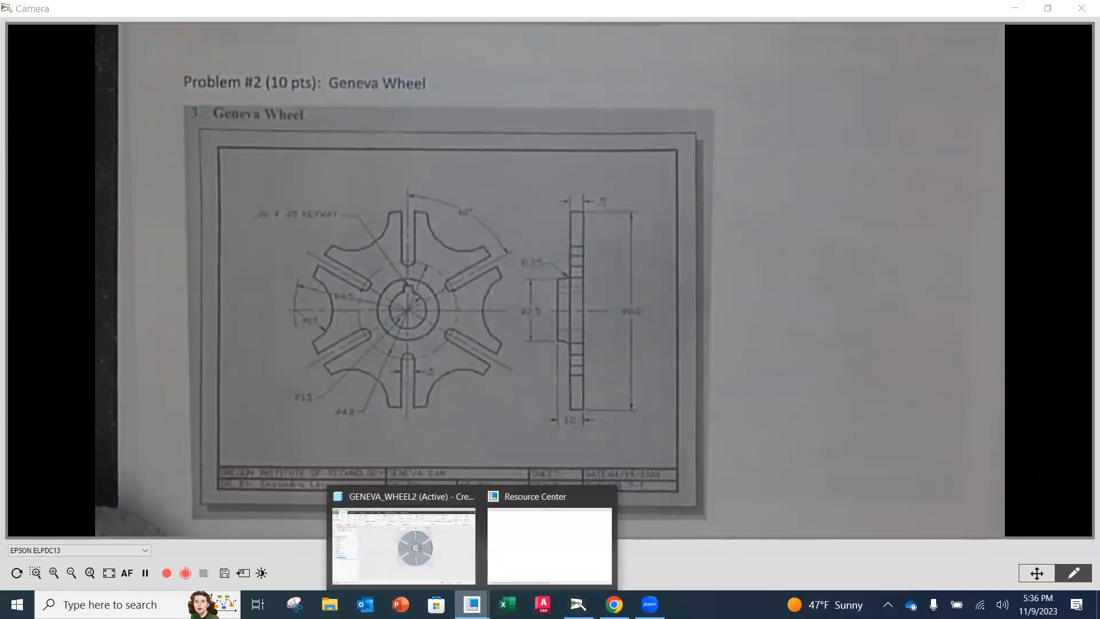
{"action": "left_click", "coordinate": [454, 562]}
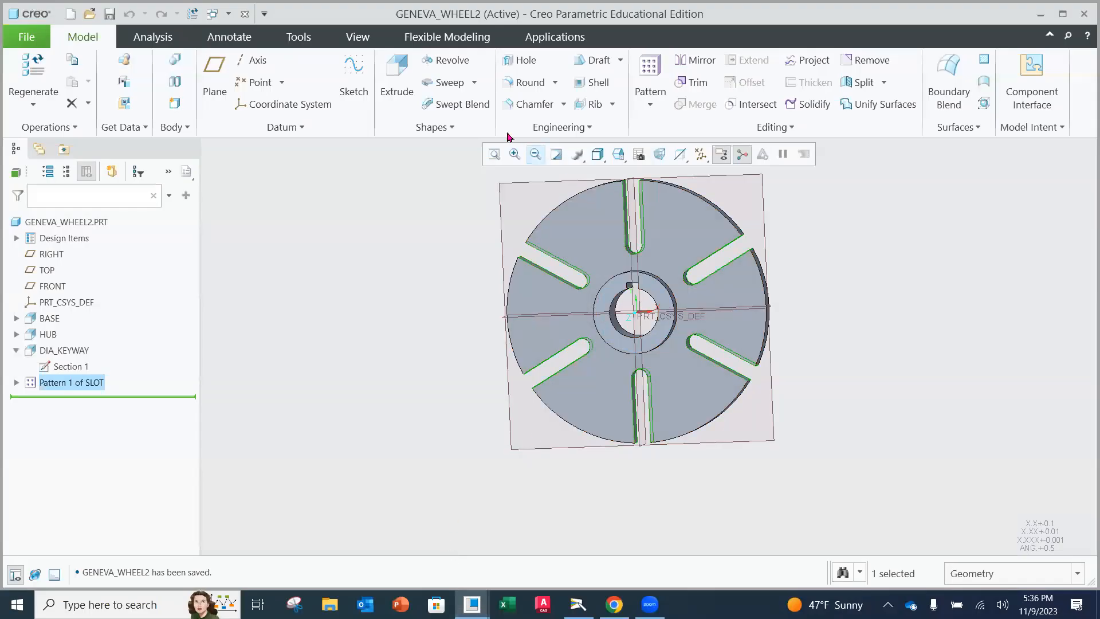
- Start an Extrude feature with its sketch on the disc's front face
{"action": "left_click", "coordinate": [396, 82]}
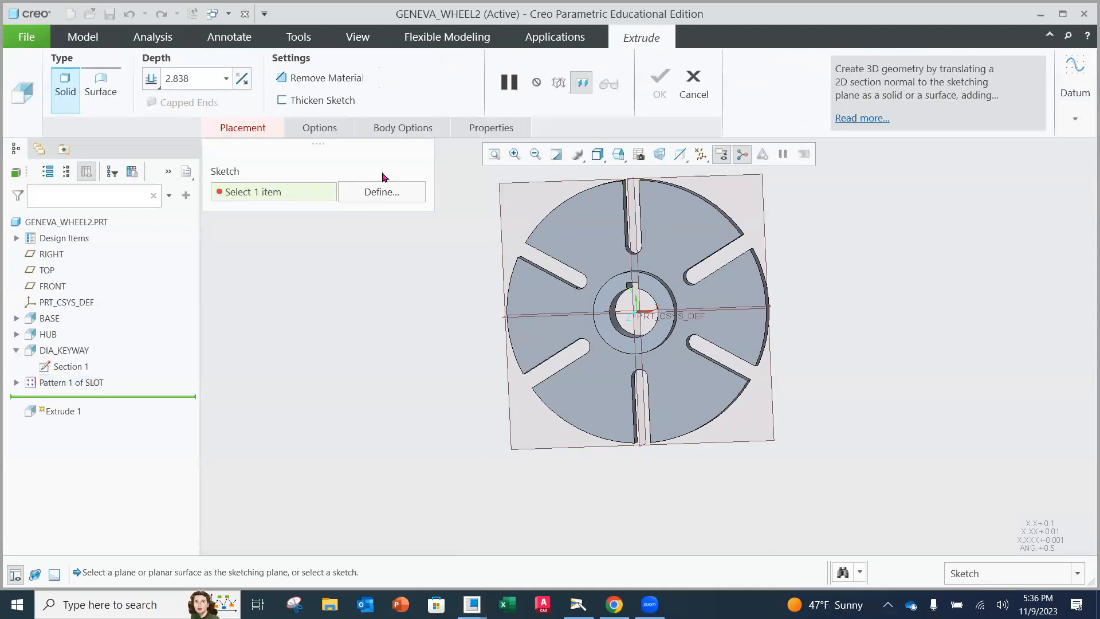
{"action": "left_click", "coordinate": [586, 230]}
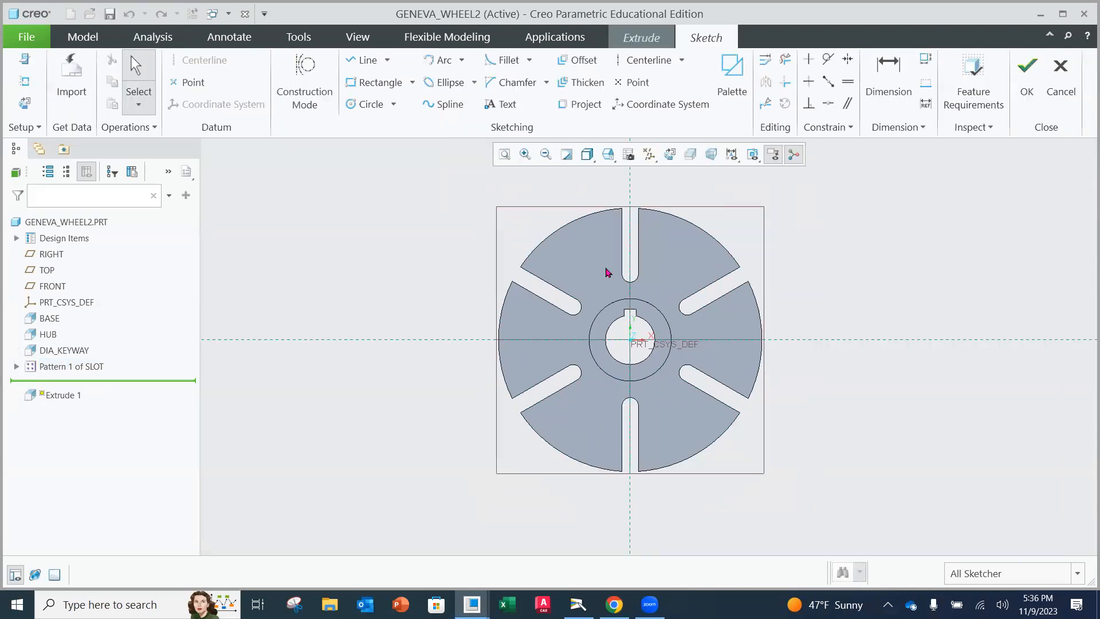
{"action": "scroll", "coordinate": [608, 272], "scroll_direction": "up", "scroll_amount": 3}
- Sketch a construction circle centred on the bore and set its radius to 4.5
{"action": "left_click", "coordinate": [325, 111]}
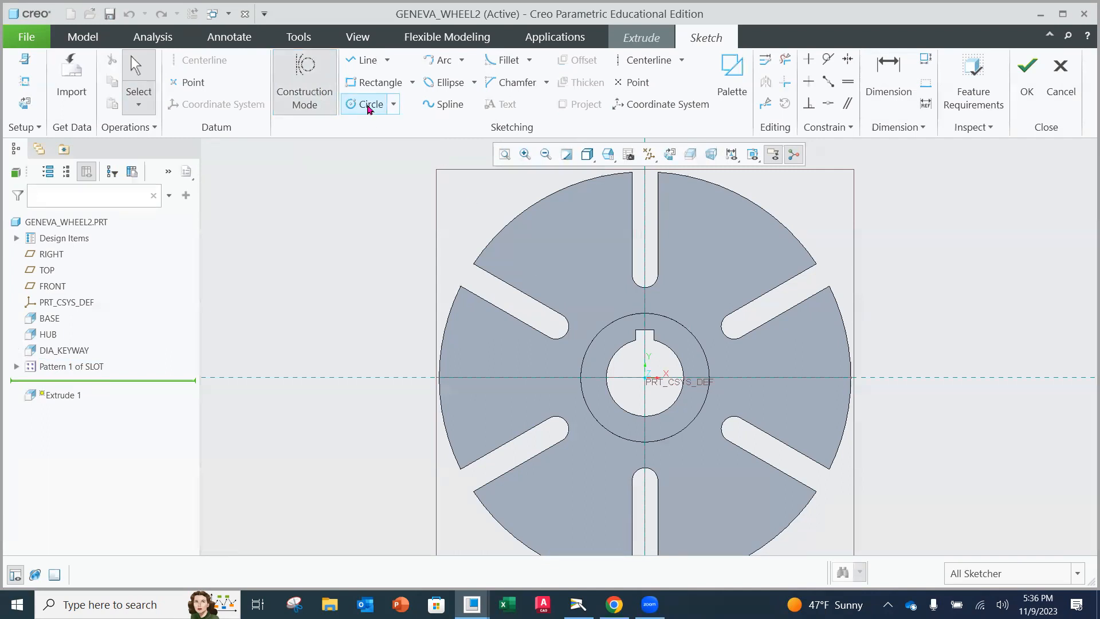
{"action": "left_click", "coordinate": [368, 105]}
{"action": "left_click", "coordinate": [645, 377]}
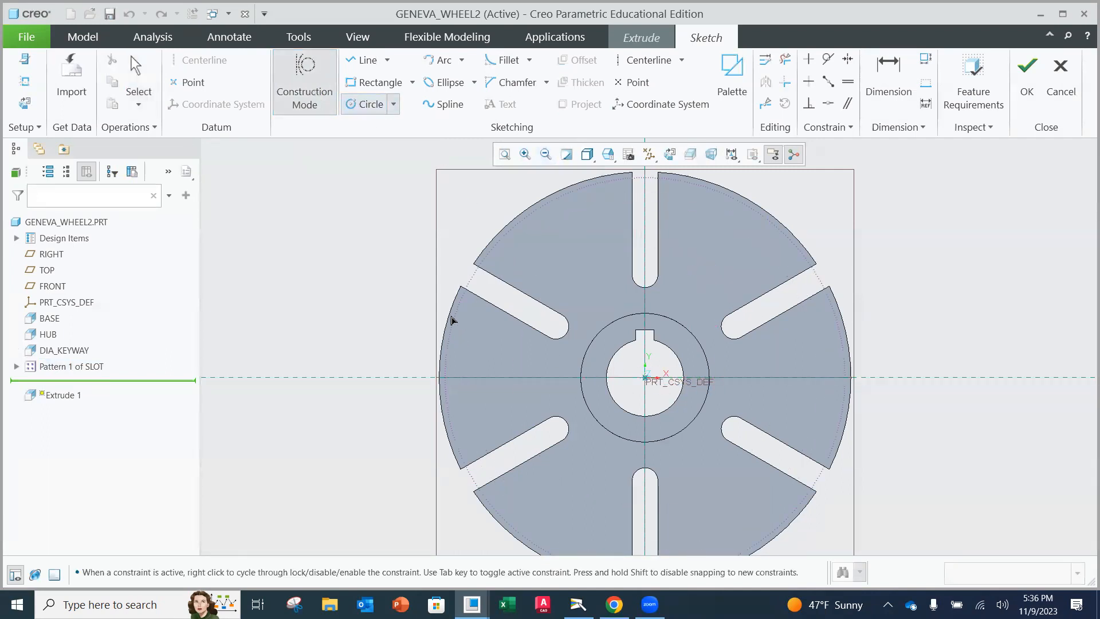
{"action": "left_click", "coordinate": [399, 305]}
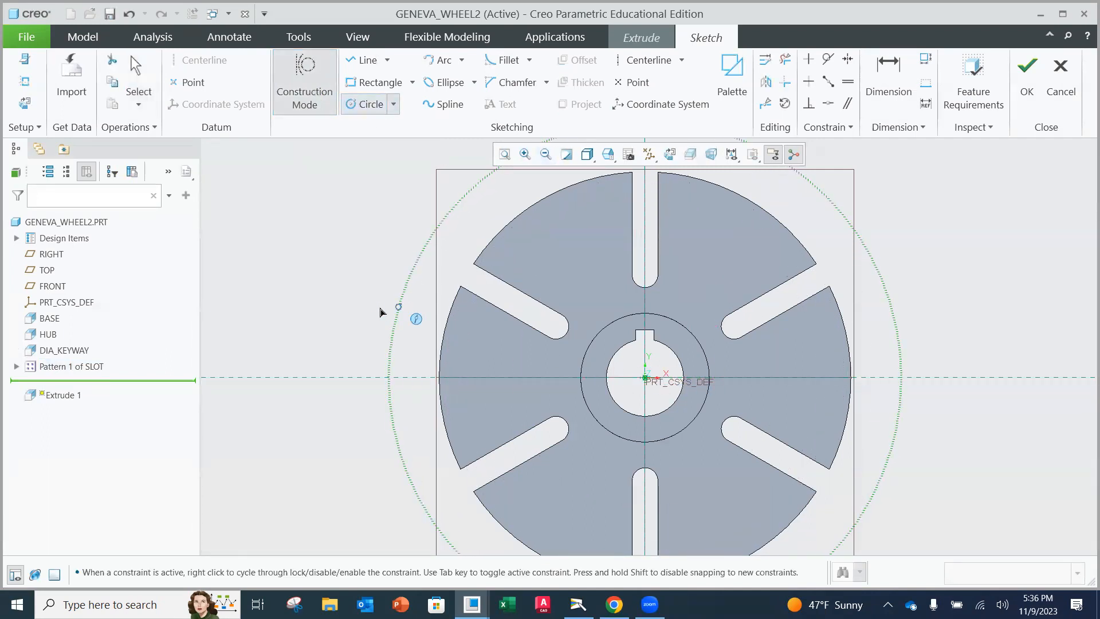
{"action": "middle_click", "coordinate": [378, 312]}
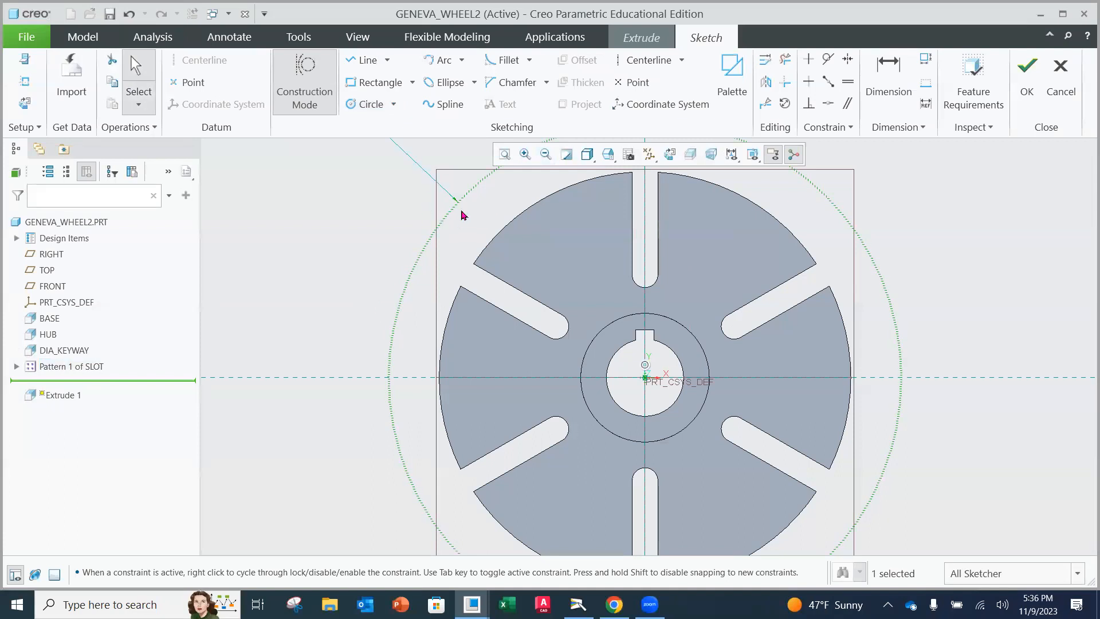
{"action": "scroll", "coordinate": [486, 229], "scroll_direction": "up", "scroll_amount": 2}
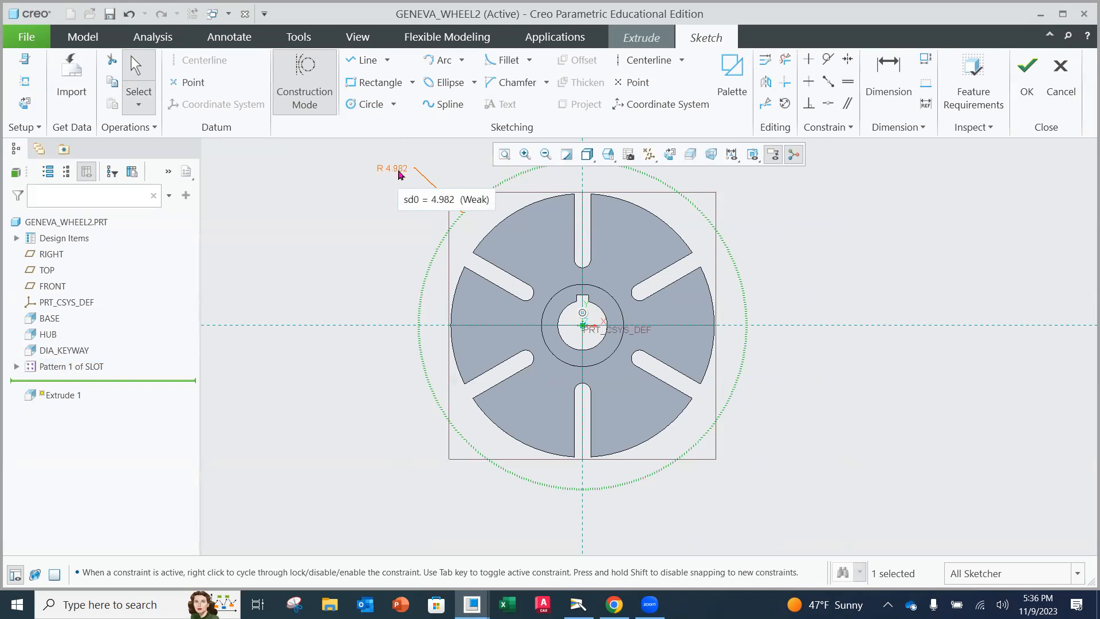
{"action": "double_click", "coordinate": [400, 175]}
{"action": "type", "text": "4.5"}
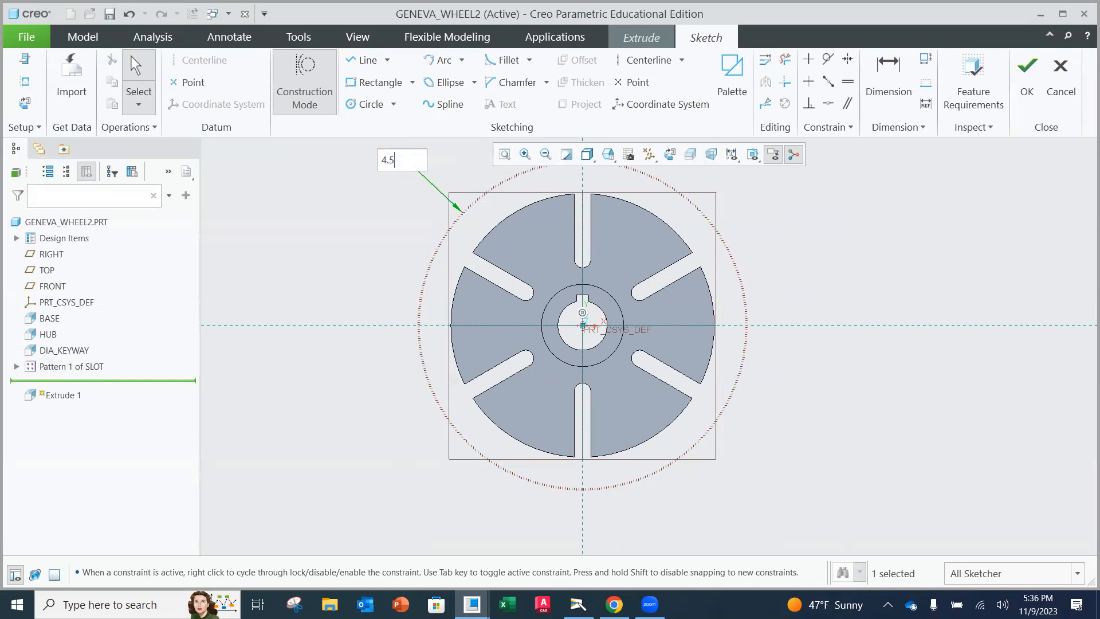
{"action": "key", "text": "Return"}
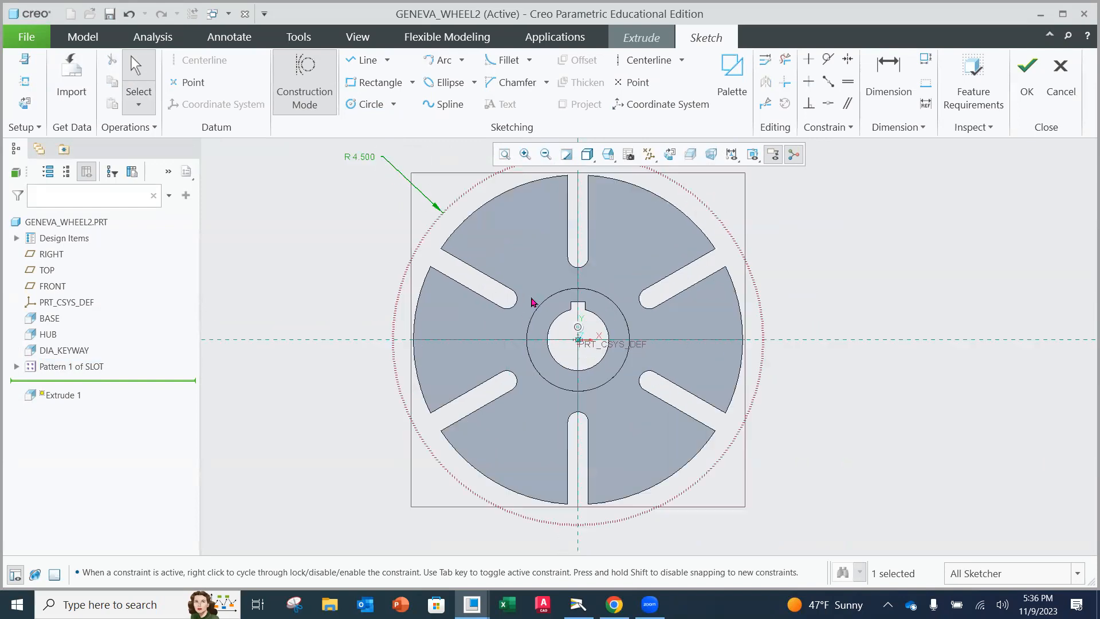
- Sketch a solid circle about 2.78 in diameter, centred where the construction circle meets the horizontal reference beside the disc
{"action": "scroll", "coordinate": [533, 302], "scroll_direction": "down", "scroll_amount": 1}
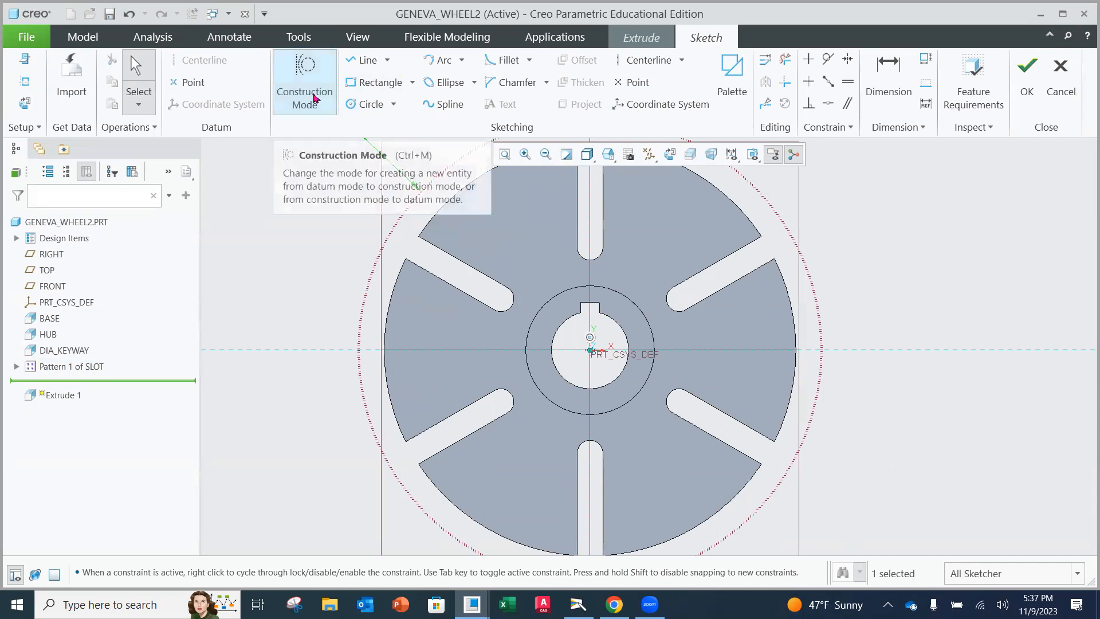
{"action": "left_click", "coordinate": [314, 98]}
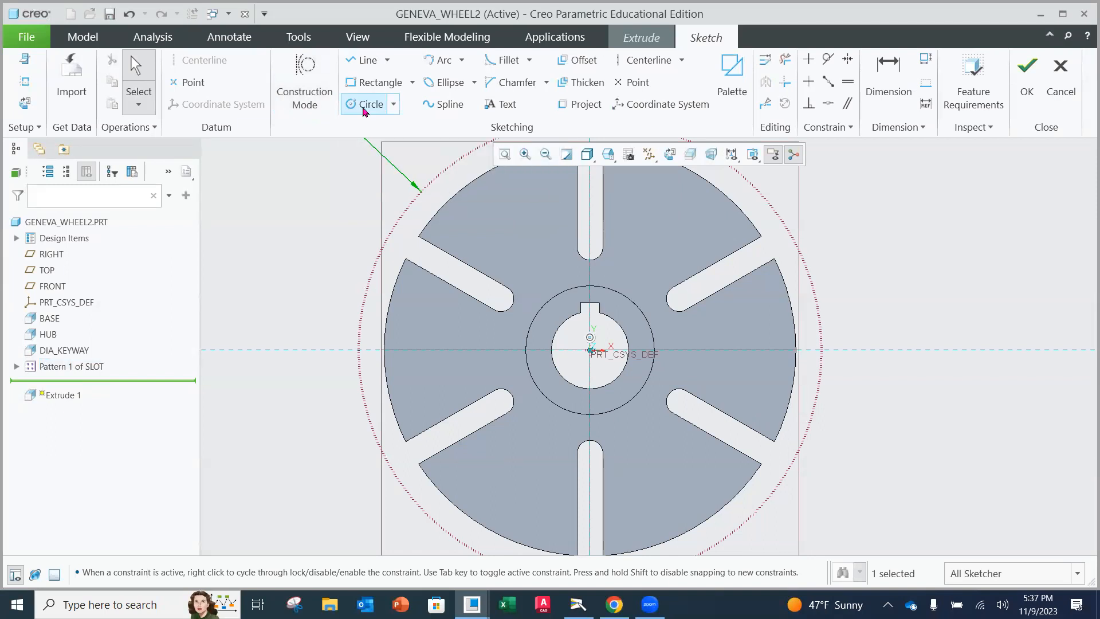
{"action": "left_click", "coordinate": [364, 109]}
{"action": "left_click", "coordinate": [358, 350]}
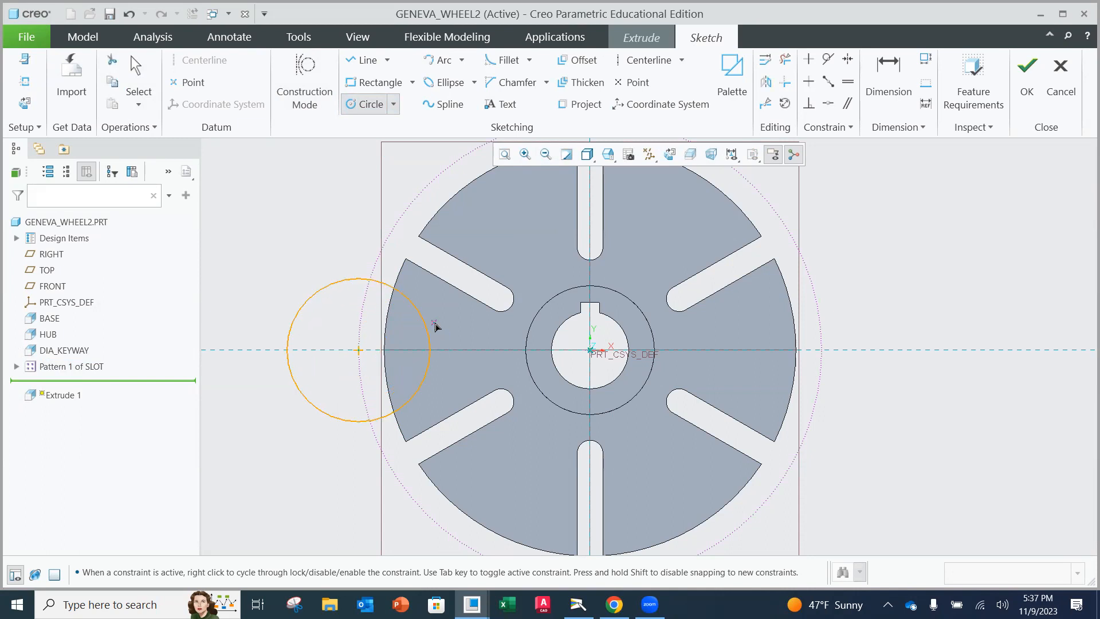
{"action": "left_click", "coordinate": [417, 327]}
{"action": "middle_click", "coordinate": [417, 328]}
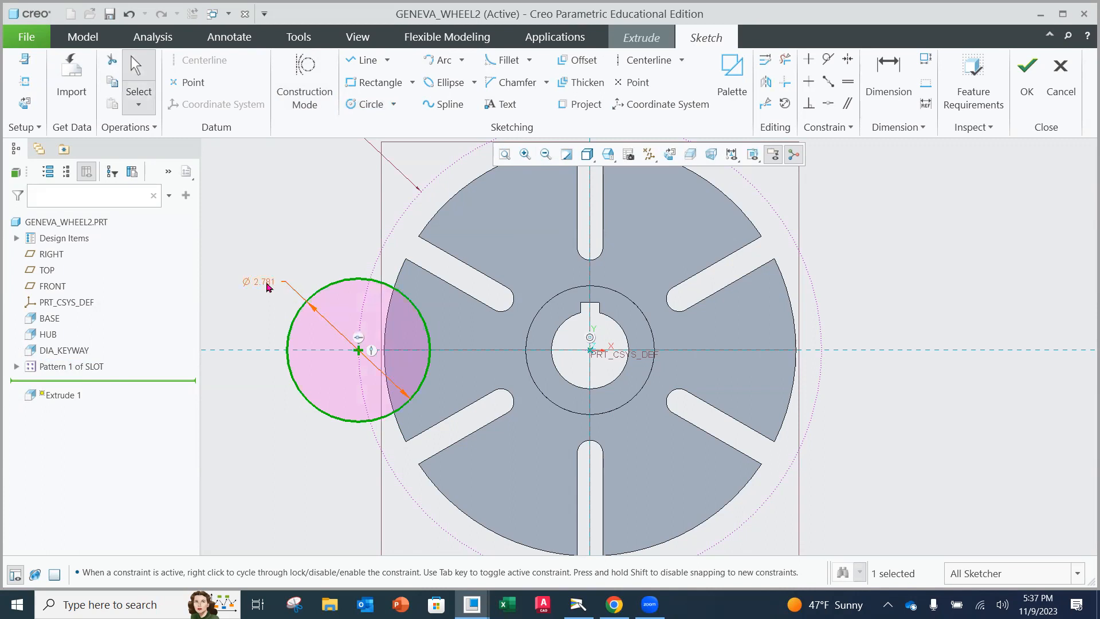
- Set the cutout circle's diameter to 3 and convert its dimension to a radius
{"action": "double_click", "coordinate": [269, 285]}
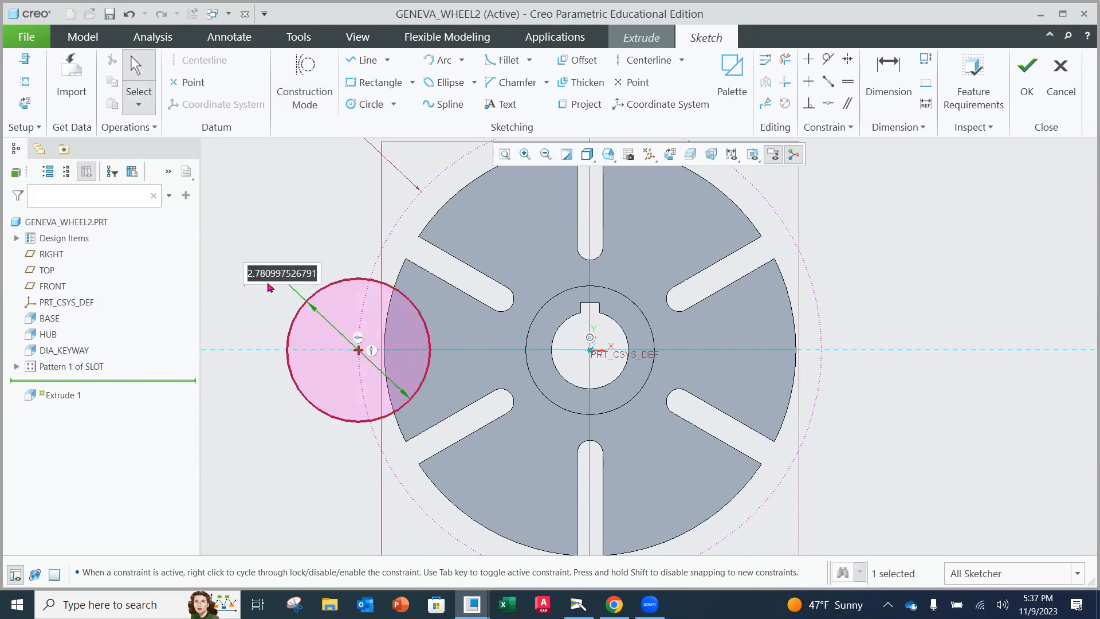
{"action": "type", "text": "3"}
{"action": "key", "text": "Return"}
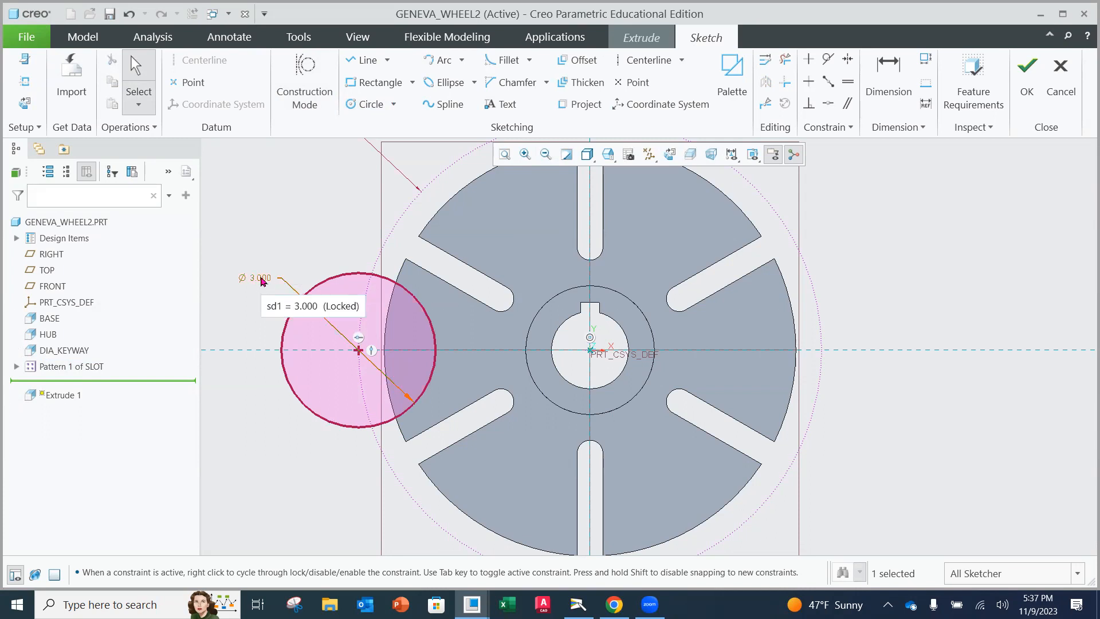
{"action": "left_click", "coordinate": [263, 281]}
{"action": "left_click", "coordinate": [275, 232]}
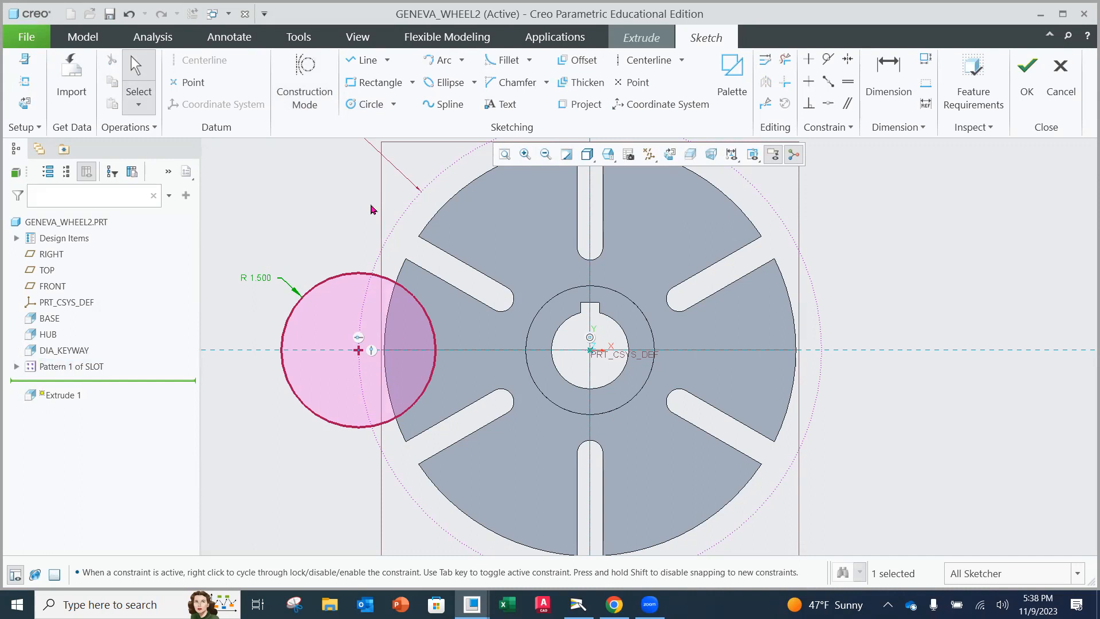
{"action": "left_click", "coordinate": [320, 224]}
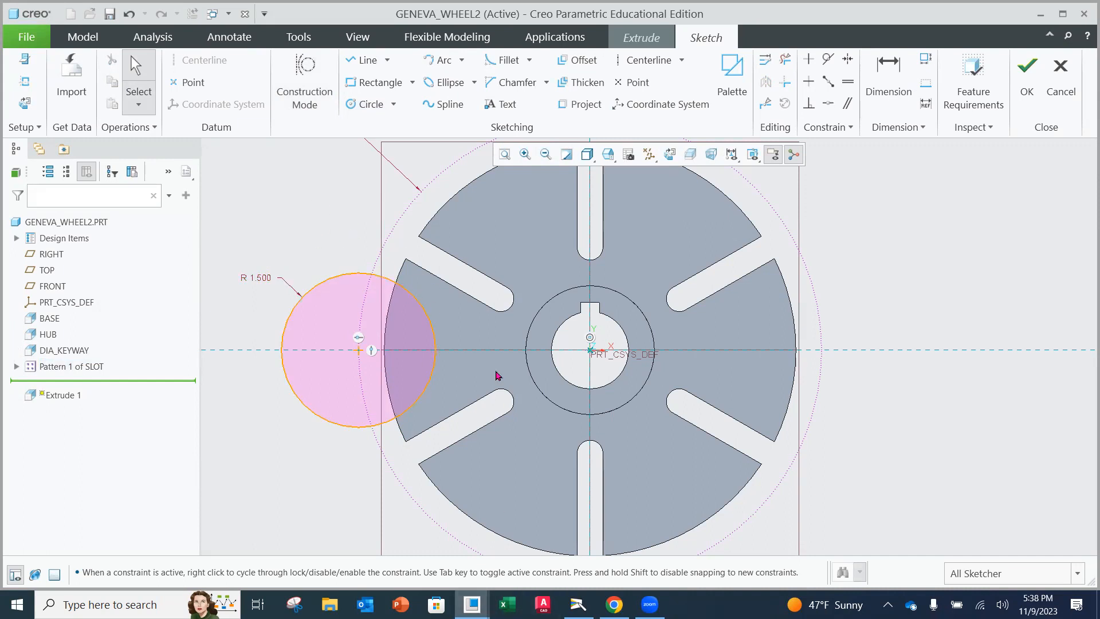
- Project the disc's outer edge arc that crosses the cutout circle into the sketch
{"action": "scroll", "coordinate": [403, 325], "scroll_direction": "up", "scroll_amount": 3}
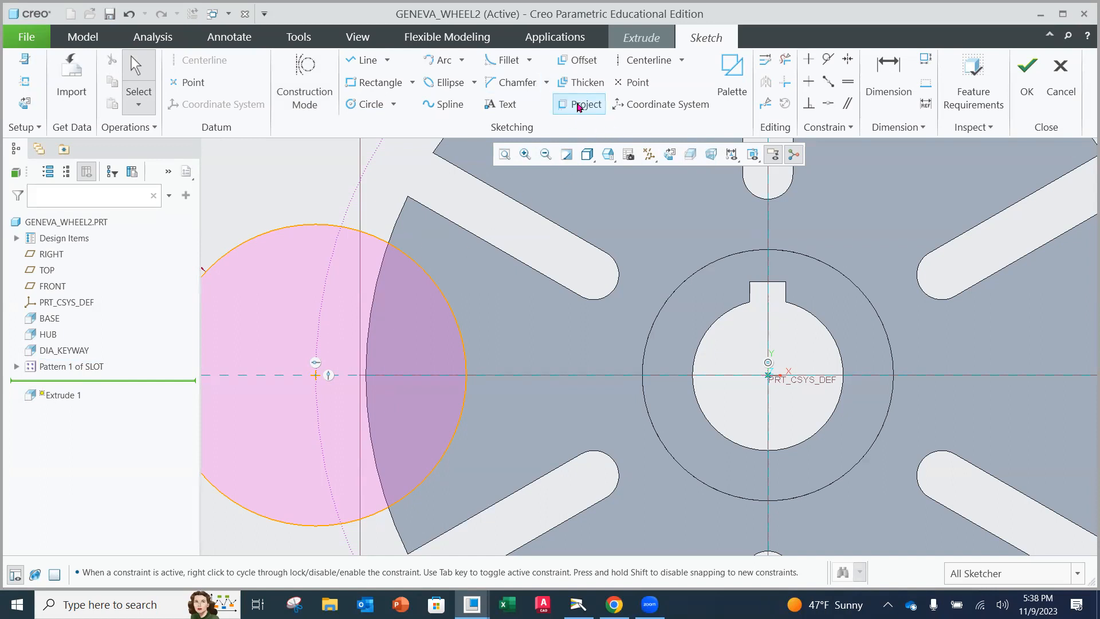
{"action": "left_click", "coordinate": [579, 107]}
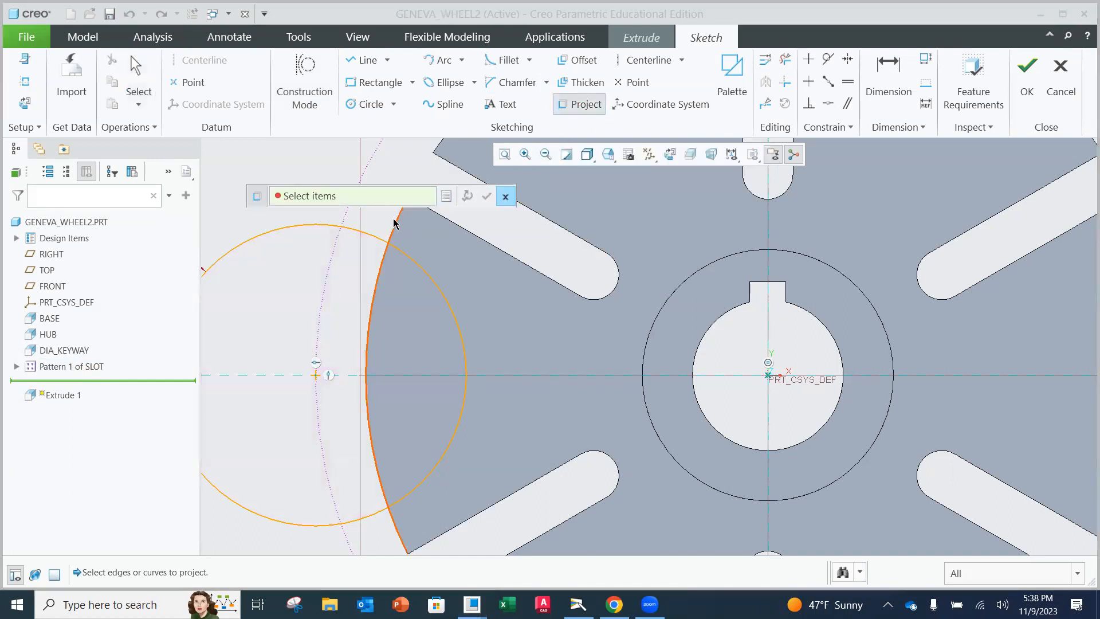
{"action": "left_click", "coordinate": [378, 294]}
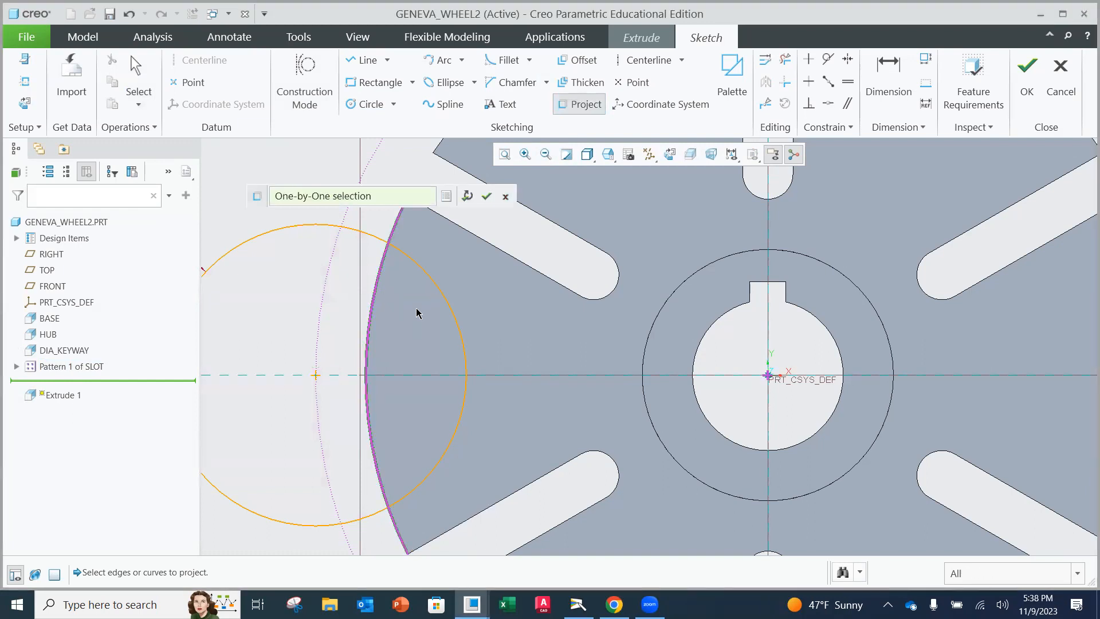
{"action": "left_click", "coordinate": [487, 196]}
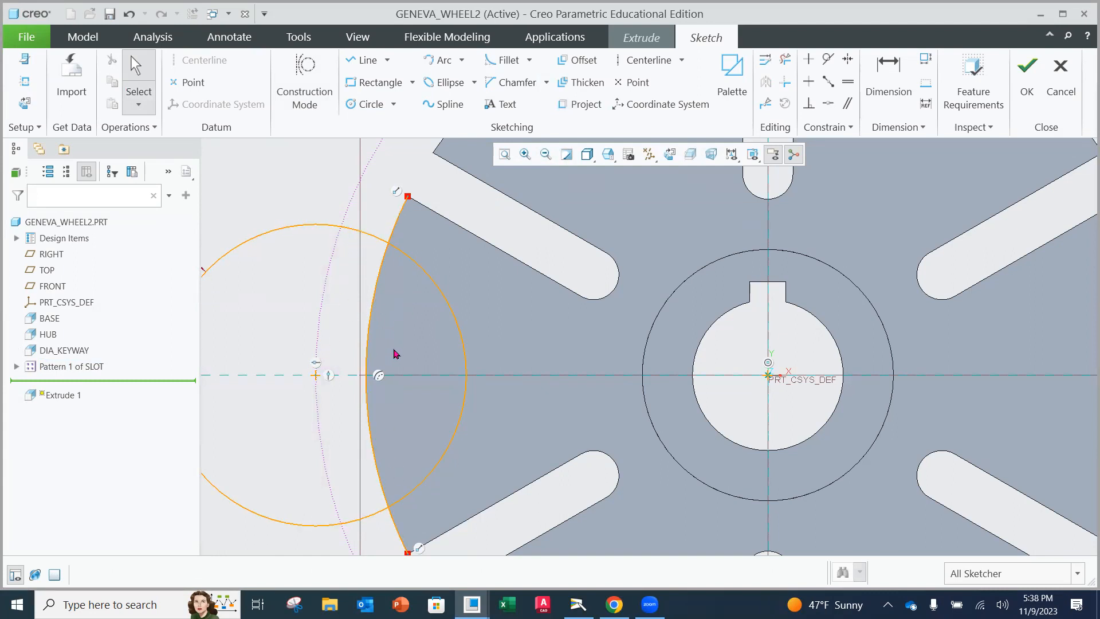
- Trim the circle and projected arc to the closed area overlapping the disc, and place the R 1.500 dimension beside its arc
{"action": "scroll", "coordinate": [447, 322], "scroll_direction": "up", "scroll_amount": 2}
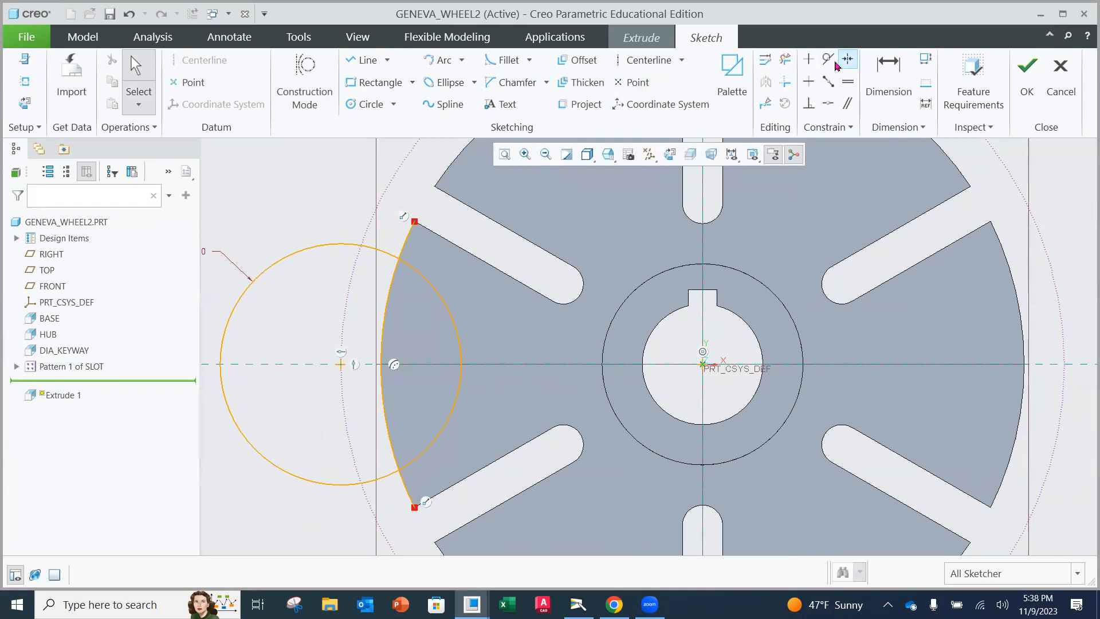
{"action": "left_click", "coordinate": [795, 64]}
{"action": "left_click_drag", "start_coordinate": [427, 250], "coordinate": [314, 249]}
{"action": "mouse_move", "coordinate": [283, 433]}
{"action": "left_mouse_down"}
{"action": "mouse_move", "coordinate": [313, 479]}
{"action": "mouse_move", "coordinate": [403, 491]}
{"action": "left_mouse_up"}
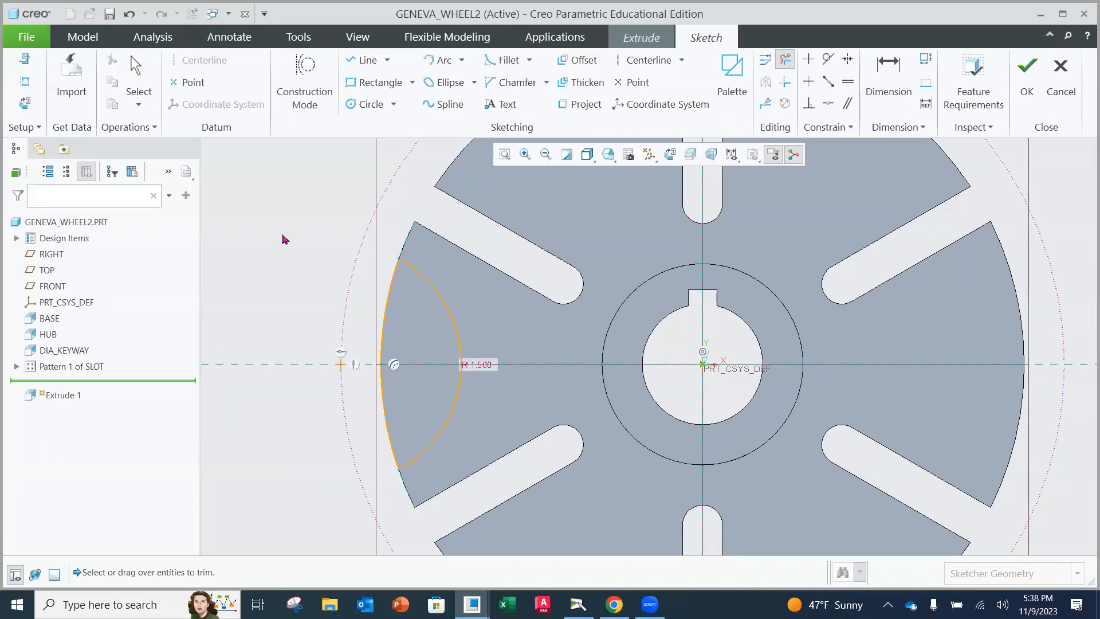
{"action": "middle_click", "coordinate": [285, 238]}
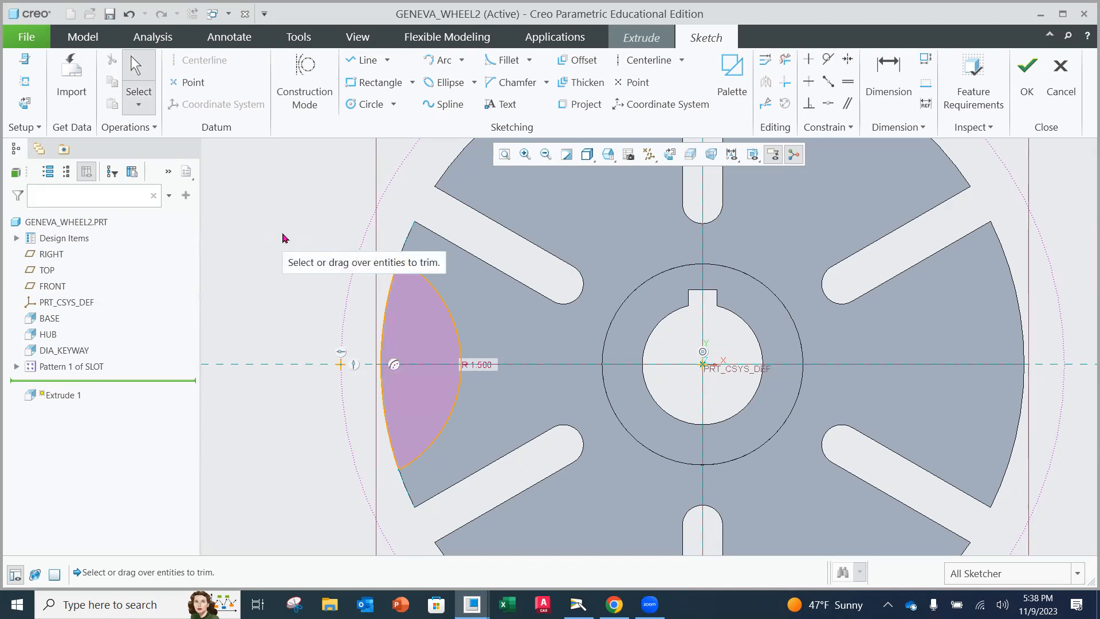
{"action": "left_click_drag", "start_coordinate": [462, 325], "coordinate": [481, 286]}
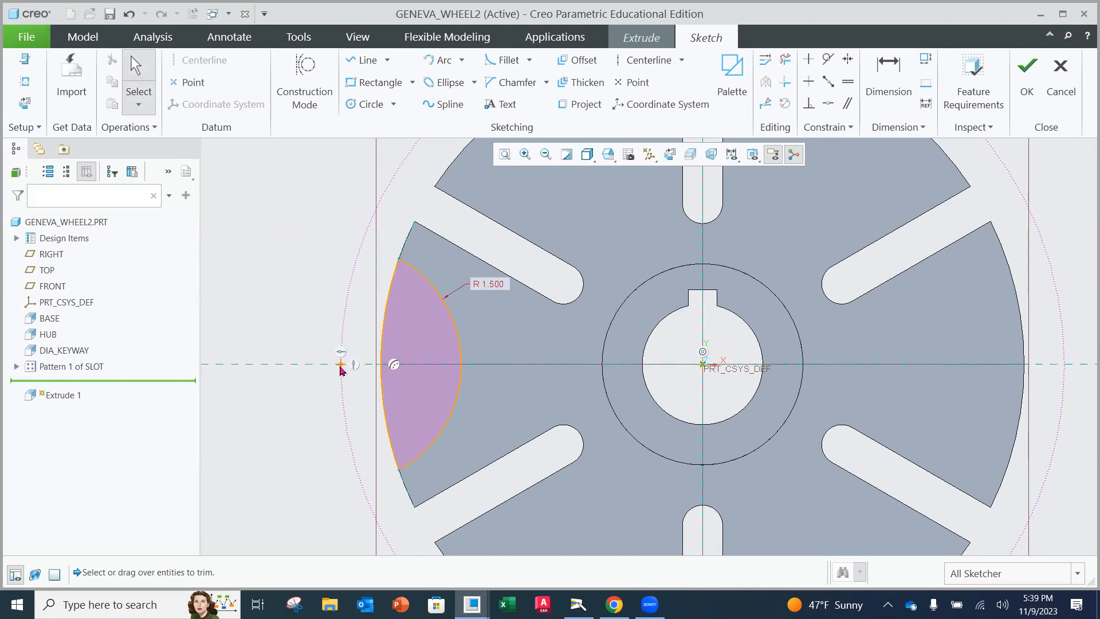
- Finish the sketch and extrude it as a material-removing cut into the disc, with depth To Reference at the disc's opposite face
{"action": "scroll", "coordinate": [459, 347], "scroll_direction": "down", "scroll_amount": 3}
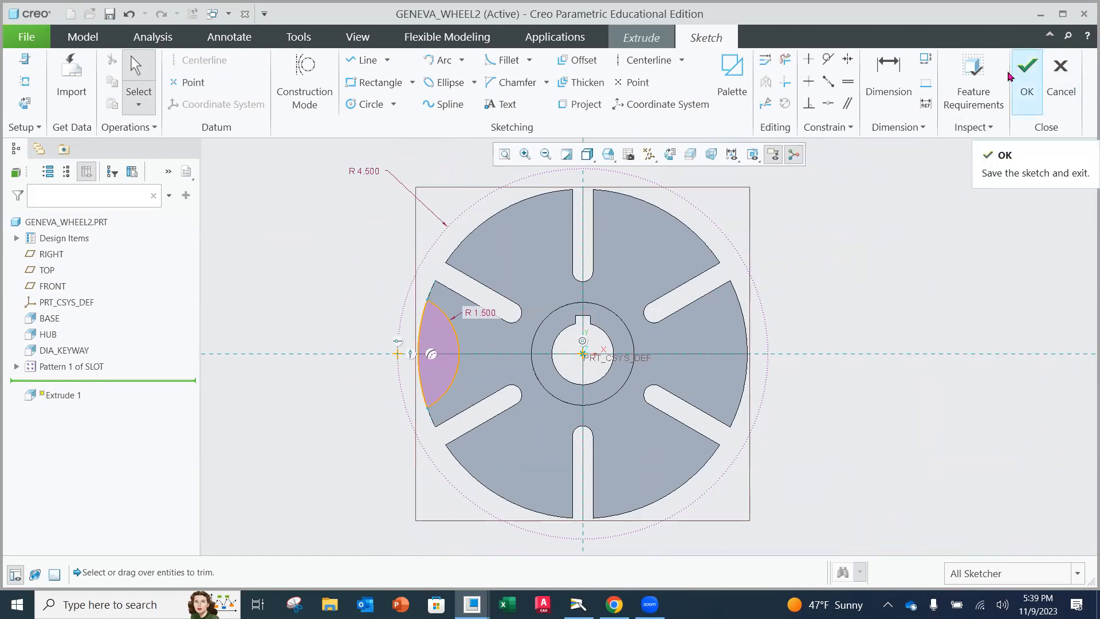
{"action": "left_click", "coordinate": [992, 86]}
{"action": "left_click", "coordinate": [1023, 92]}
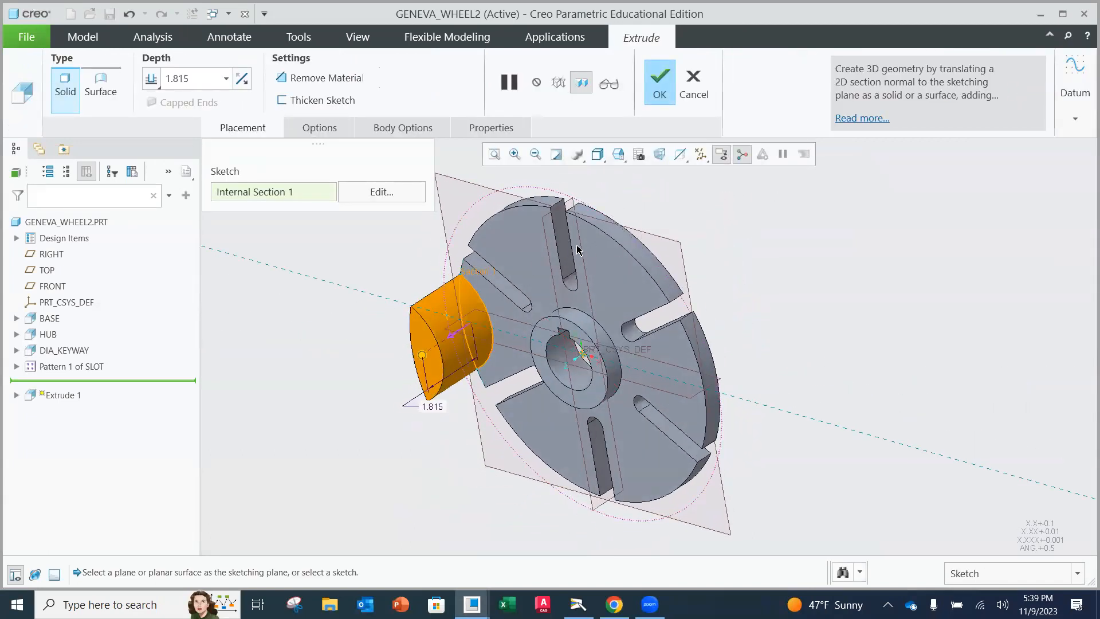
{"action": "left_click", "coordinate": [241, 79]}
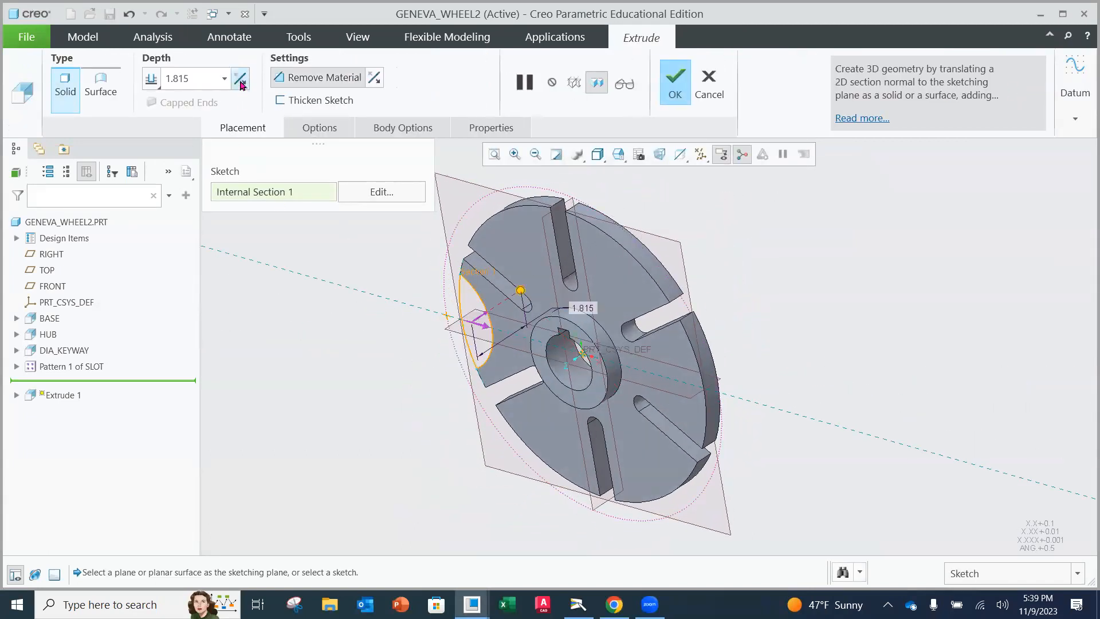
{"action": "left_click", "coordinate": [152, 81]}
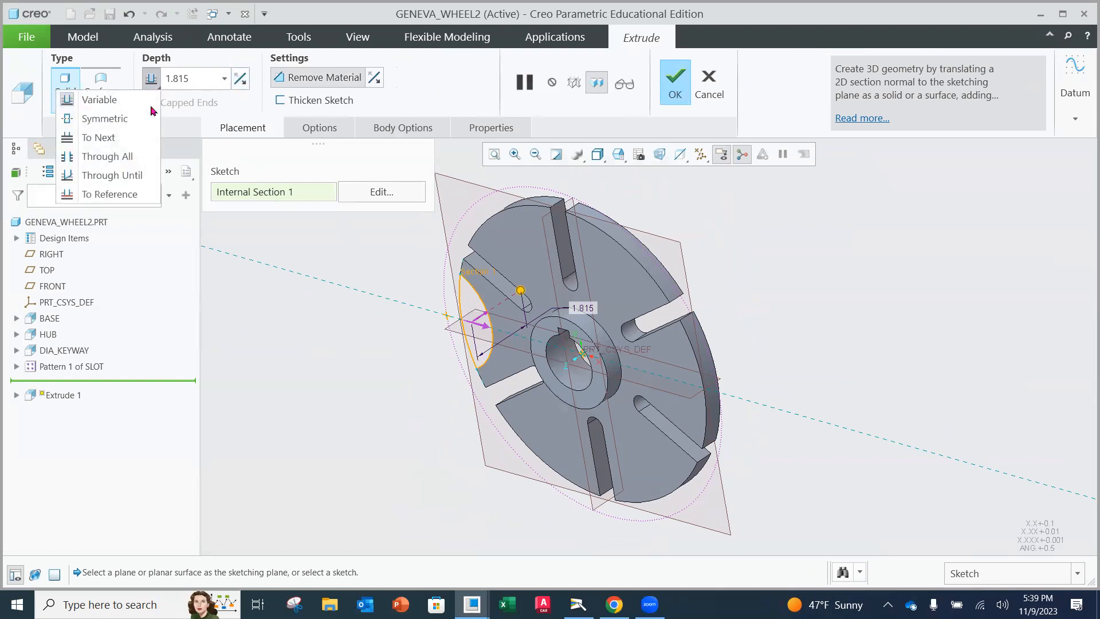
{"action": "left_click", "coordinate": [105, 196]}
{"action": "middle_click_drag", "start_coordinate": [643, 278], "coordinate": [695, 229]}
{"action": "left_click", "coordinate": [595, 241]}
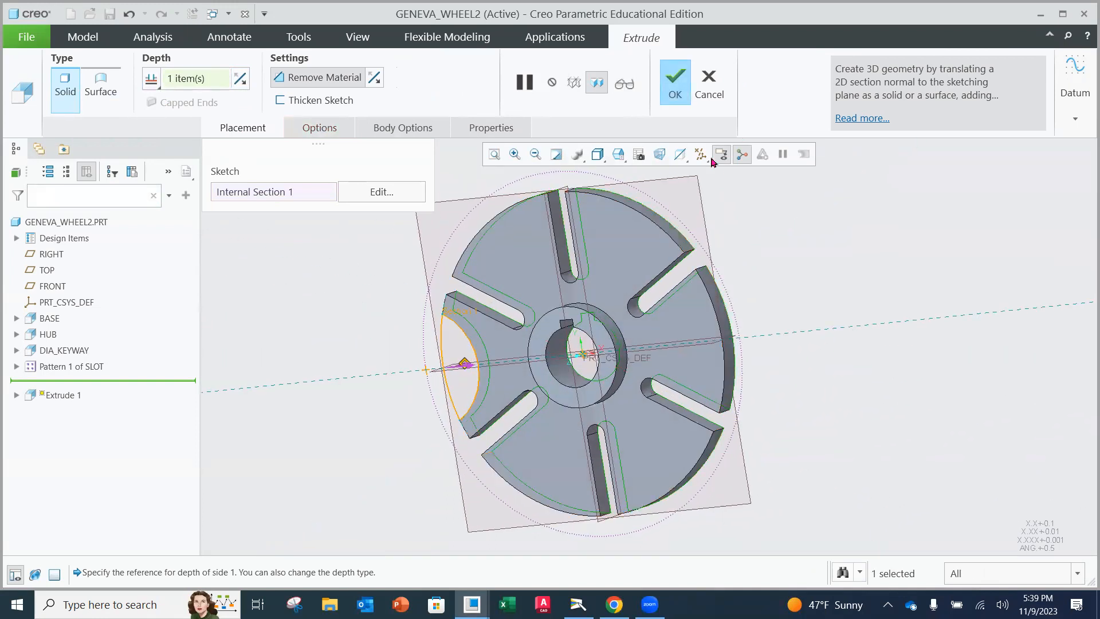
{"action": "left_click", "coordinate": [678, 85]}
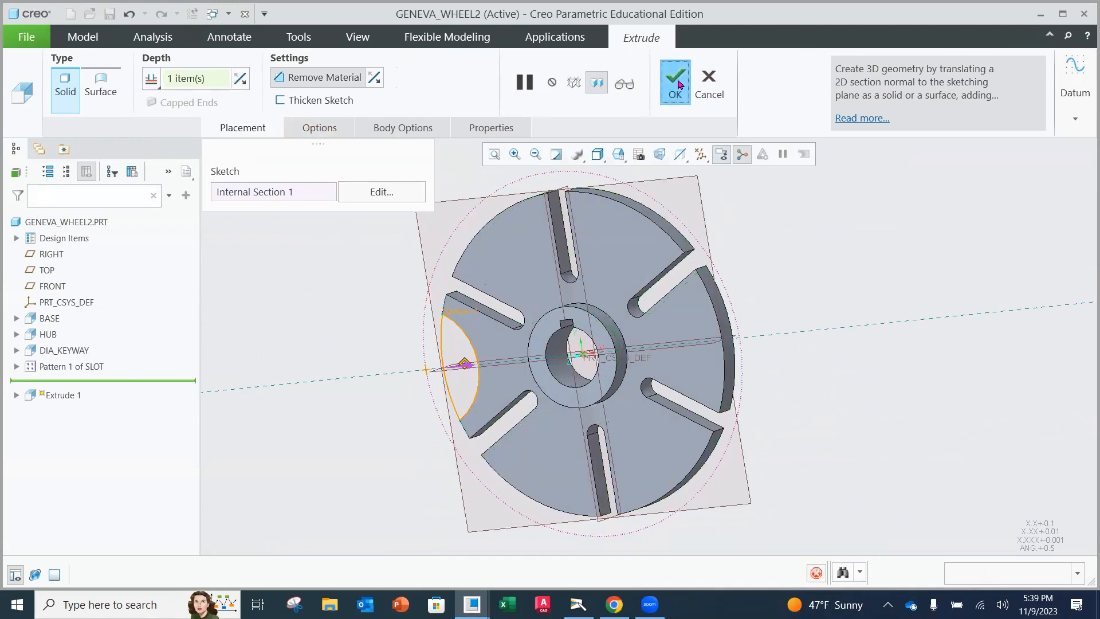
- Rename the new cut feature as HALF_CIRCLE_CUT
{"action": "middle_click_drag", "start_coordinate": [539, 303], "coordinate": [568, 323]}
{"action": "double_click", "coordinate": [62, 381]}
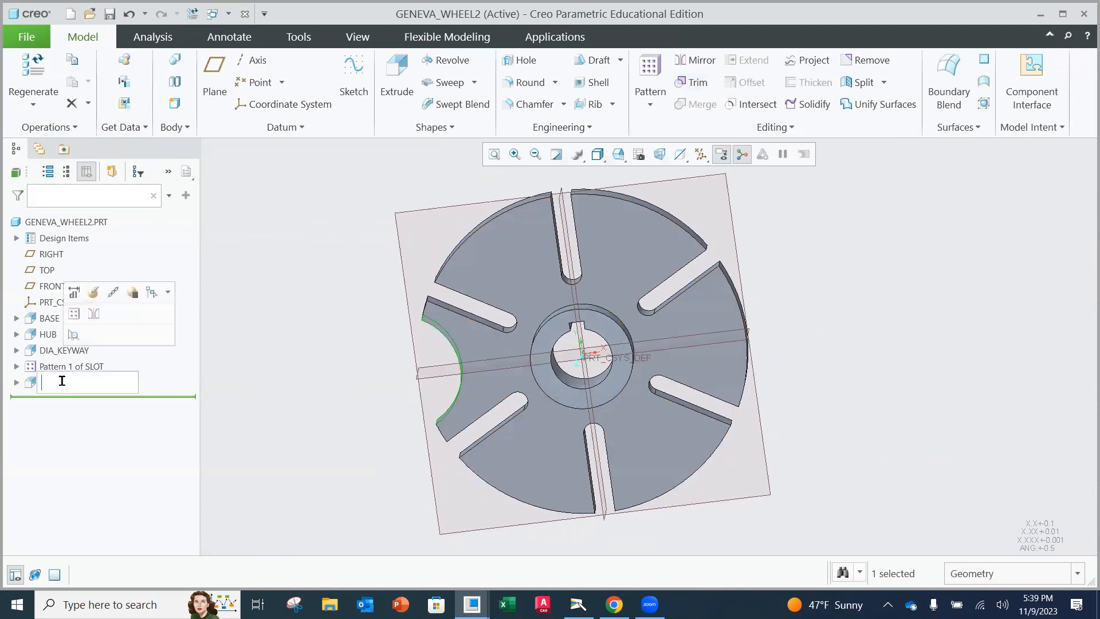
{"action": "type", "text": "hls"}
{"action": "key", "text": "BackSpace"}
{"action": "key", "text": "BackSpace"}
{"action": "type", "text": "alf_circle_cu"}
{"action": "key", "text": "Return"}
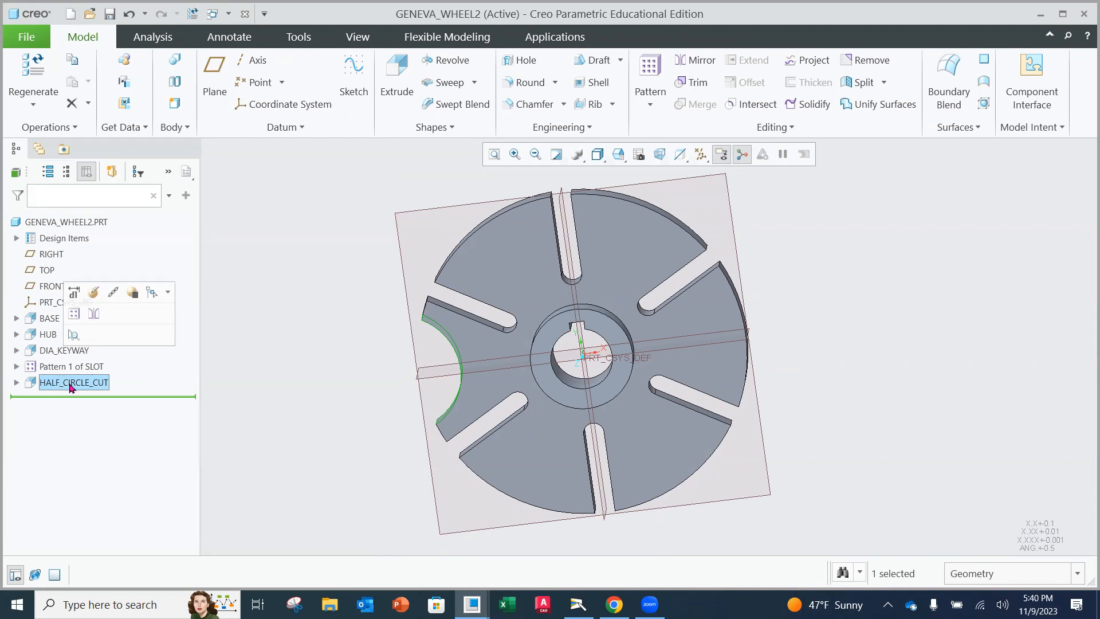
{"action": "left_click", "coordinate": [653, 77]}
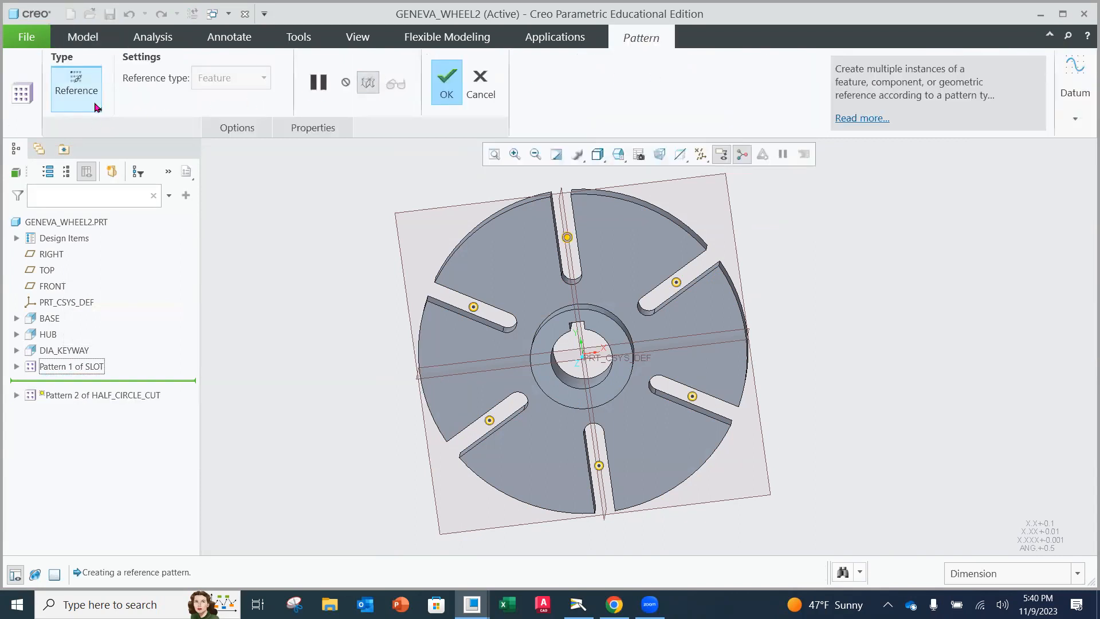
{"action": "left_click", "coordinate": [476, 85]}
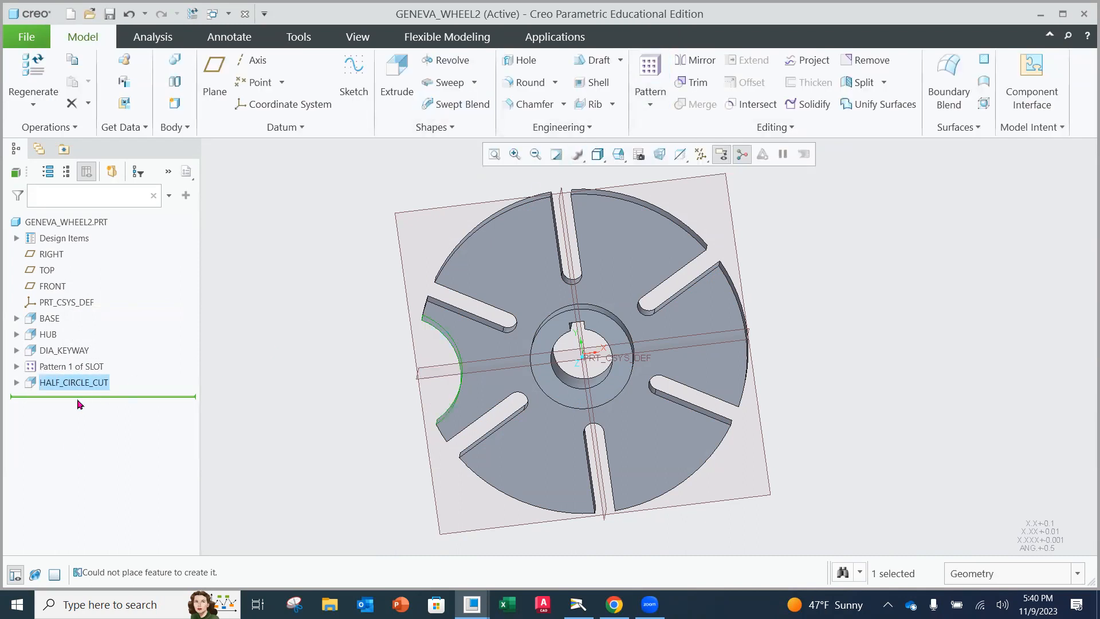
{"action": "left_click", "coordinate": [70, 354]}
- Start a pattern of HALF_CIRCLE_CUT of type Axis around the axis through the bore's centre
{"action": "left_click", "coordinate": [69, 379]}
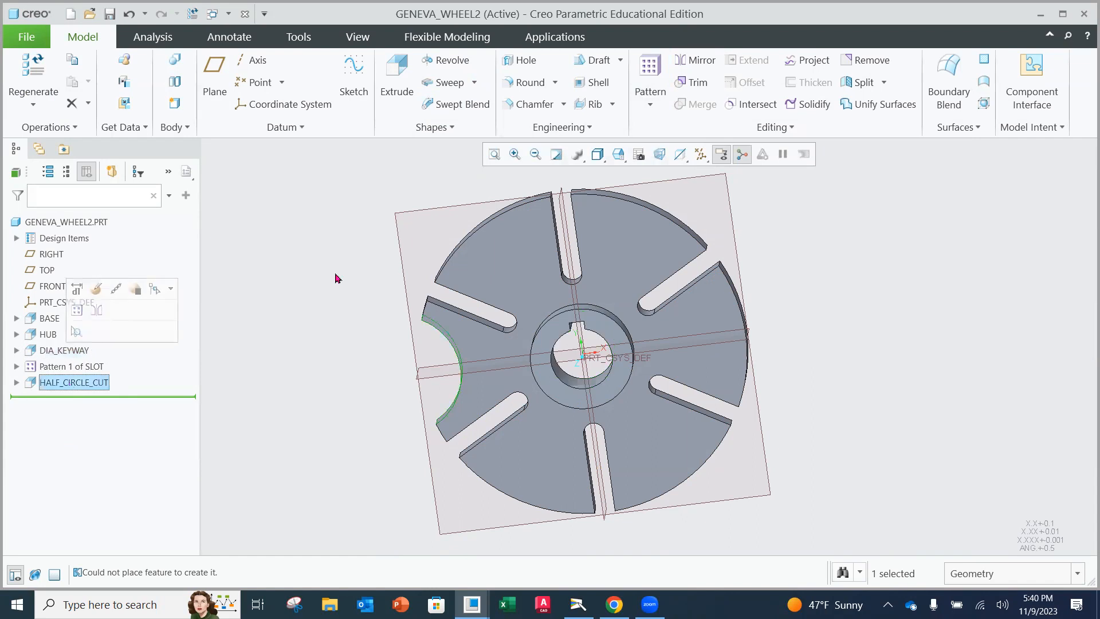
{"action": "left_click", "coordinate": [650, 70]}
{"action": "left_click", "coordinate": [93, 110]}
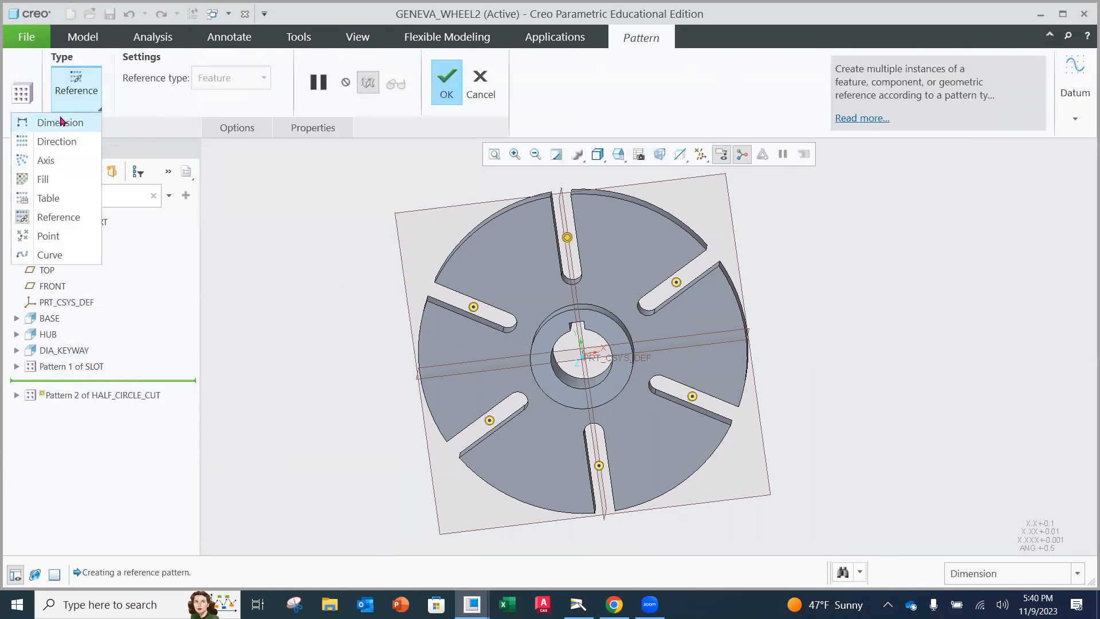
{"action": "left_click", "coordinate": [45, 162]}
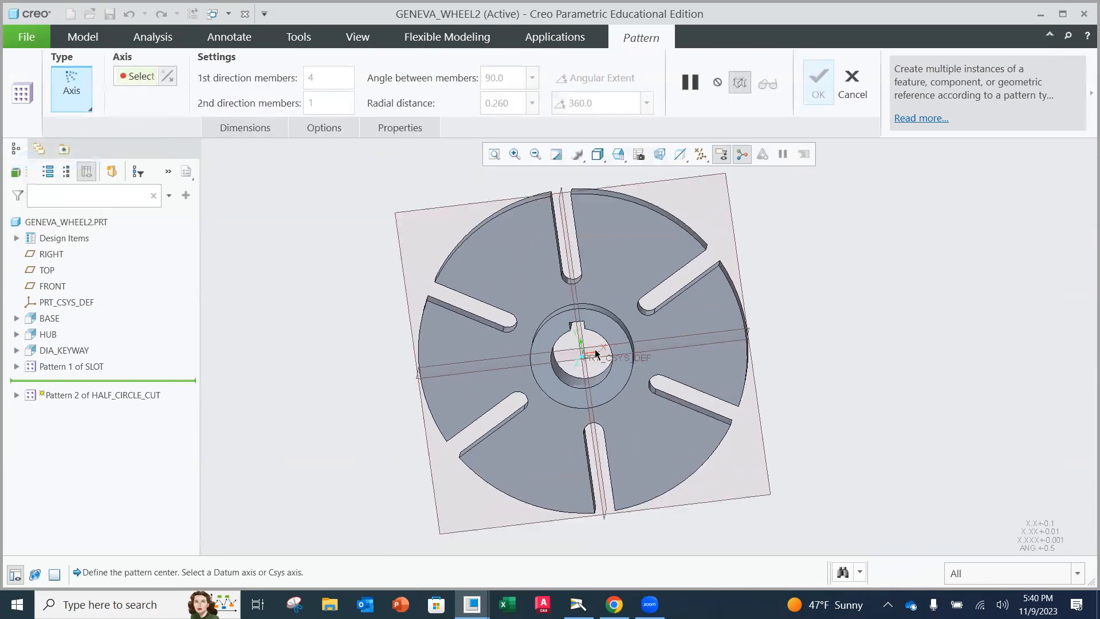
{"action": "scroll", "coordinate": [600, 356], "scroll_direction": "up", "scroll_amount": 5}
{"action": "middle_click_drag", "start_coordinate": [577, 352], "coordinate": [527, 392]}
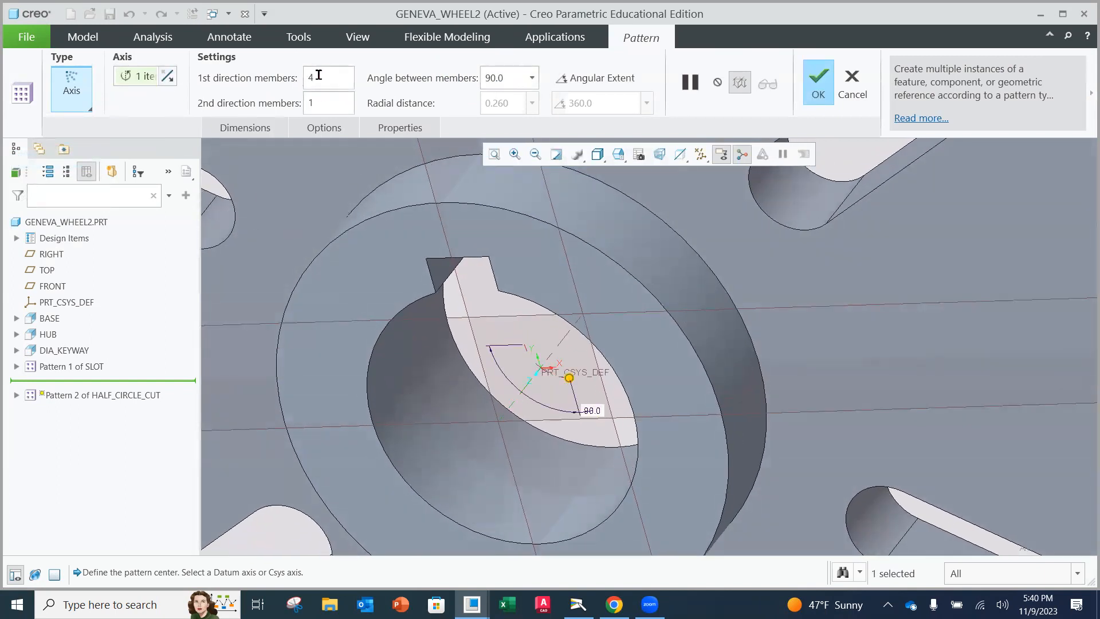
- Set the pattern to 6 members with 60 degrees between members and create it
{"action": "left_click_drag", "start_coordinate": [319, 77], "coordinate": [300, 78]}
{"action": "type", "text": "6"}
{"action": "left_click_drag", "start_coordinate": [519, 77], "coordinate": [463, 80]}
{"action": "type", "text": "60"}
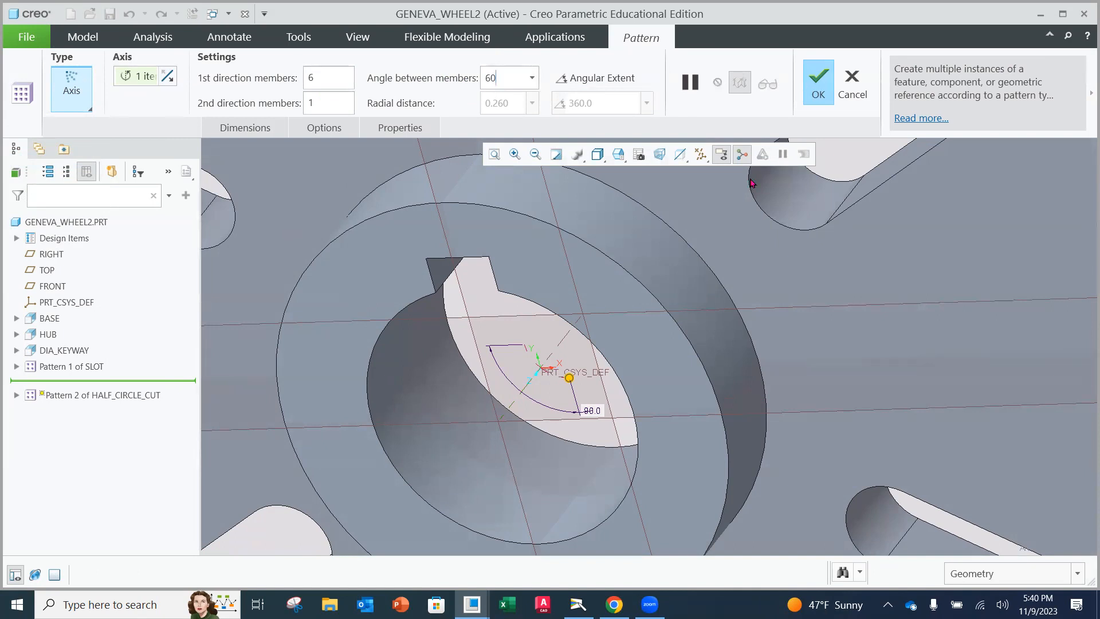
{"action": "scroll", "coordinate": [665, 263], "scroll_direction": "up", "scroll_amount": 5}
{"action": "scroll", "coordinate": [636, 275], "scroll_direction": "up", "scroll_amount": 2}
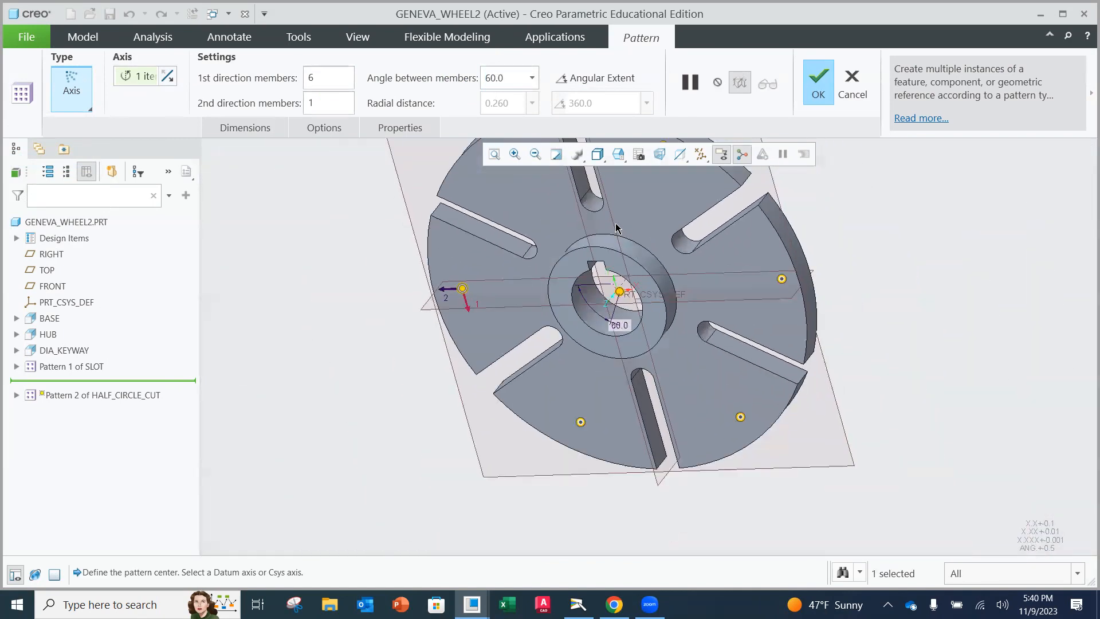
{"action": "middle_click_drag", "start_coordinate": [616, 229], "coordinate": [574, 301]}
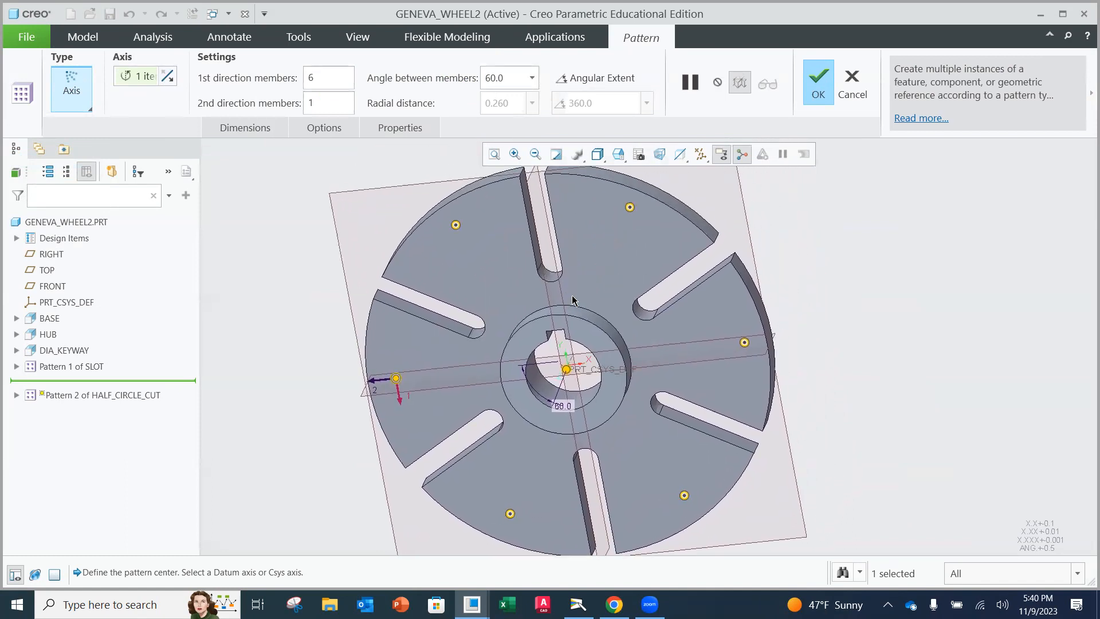
{"action": "left_click", "coordinate": [820, 83]}
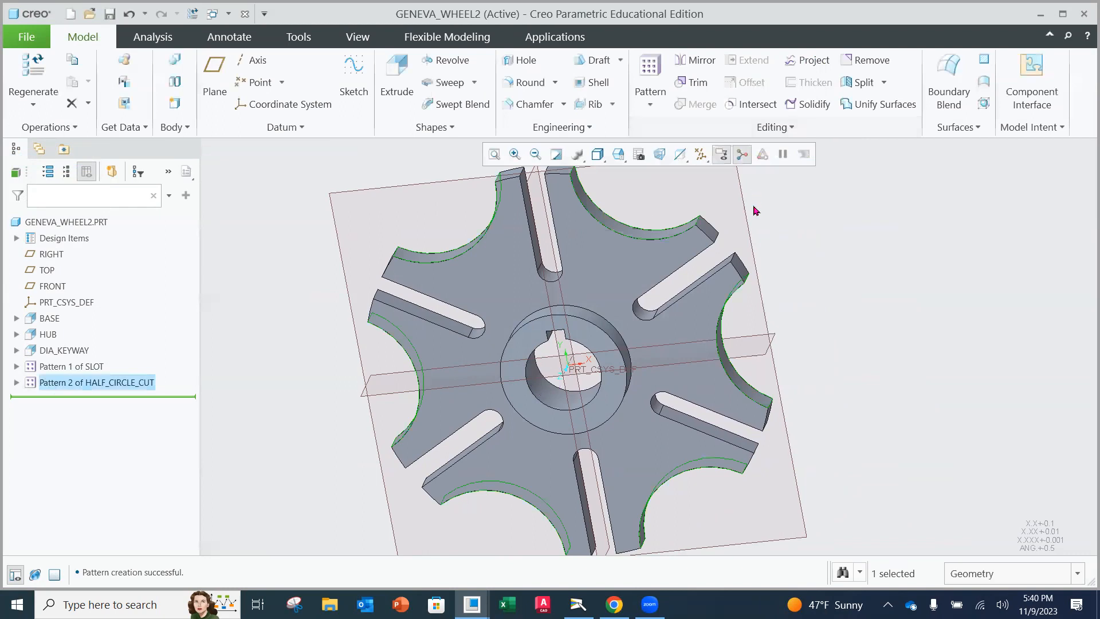
- Deselect the new pattern and save the part
{"action": "left_click", "coordinate": [825, 261]}
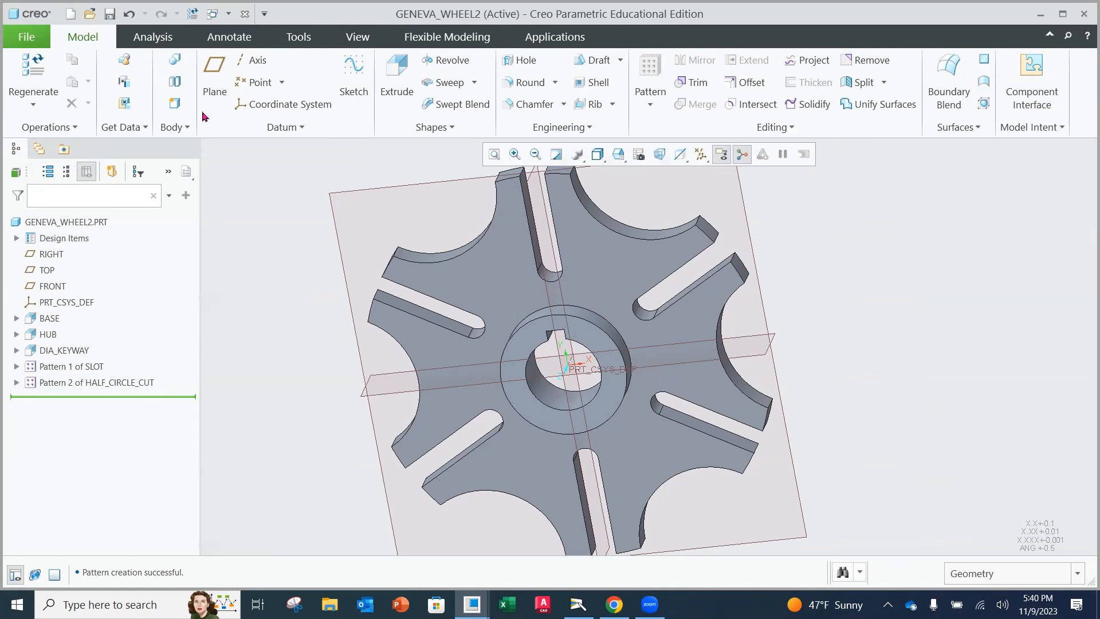
{"action": "left_click", "coordinate": [33, 40]}
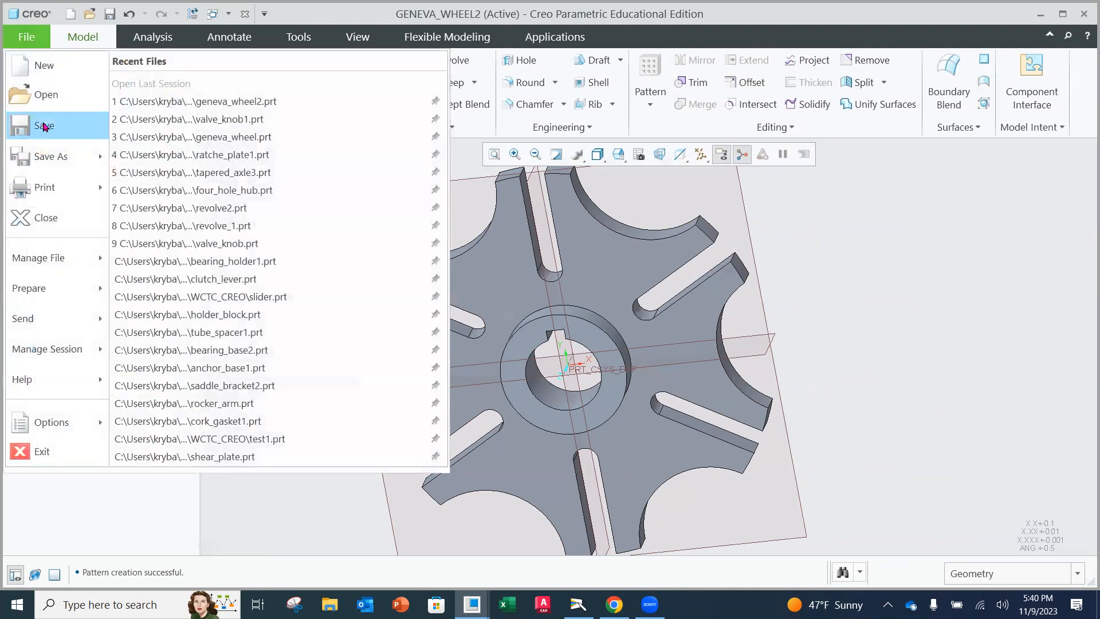
{"action": "left_click", "coordinate": [81, 125]}
- Round the edge where the hub meets the disc face with a 0.25 radius and save the part
{"action": "middle_click_drag", "start_coordinate": [487, 290], "coordinate": [489, 292]}
{"action": "scroll", "coordinate": [489, 292], "scroll_direction": "down", "scroll_amount": 2}
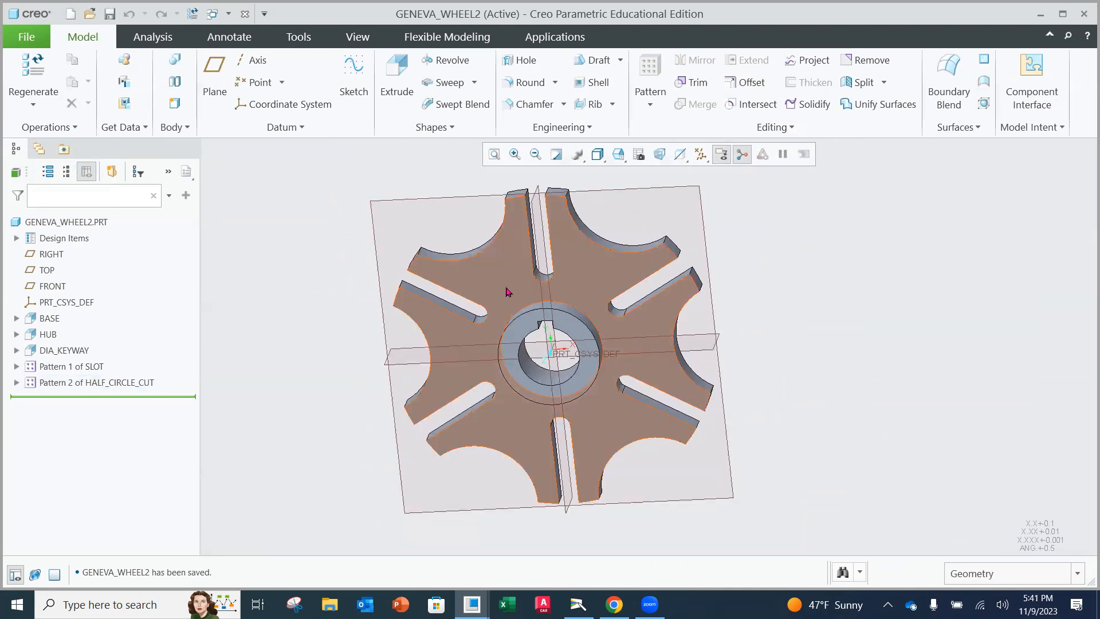
{"action": "middle_click_drag", "start_coordinate": [507, 283], "coordinate": [373, 264], "text": "shift"}
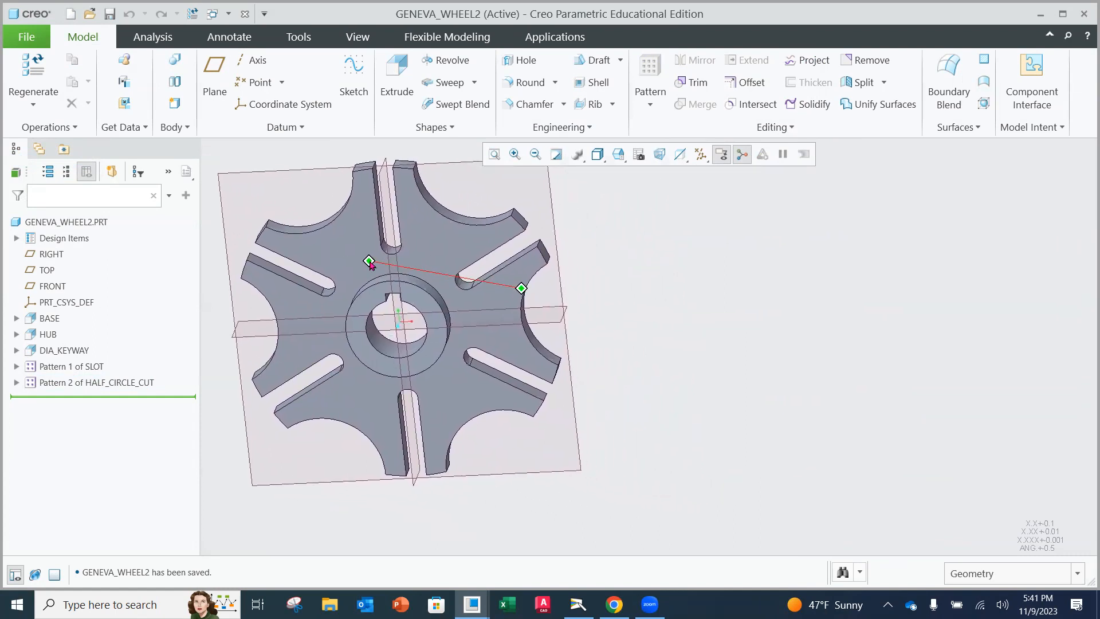
{"action": "scroll", "coordinate": [375, 263], "scroll_direction": "down", "scroll_amount": 1}
{"action": "scroll", "coordinate": [378, 265], "scroll_direction": "up", "scroll_amount": 2}
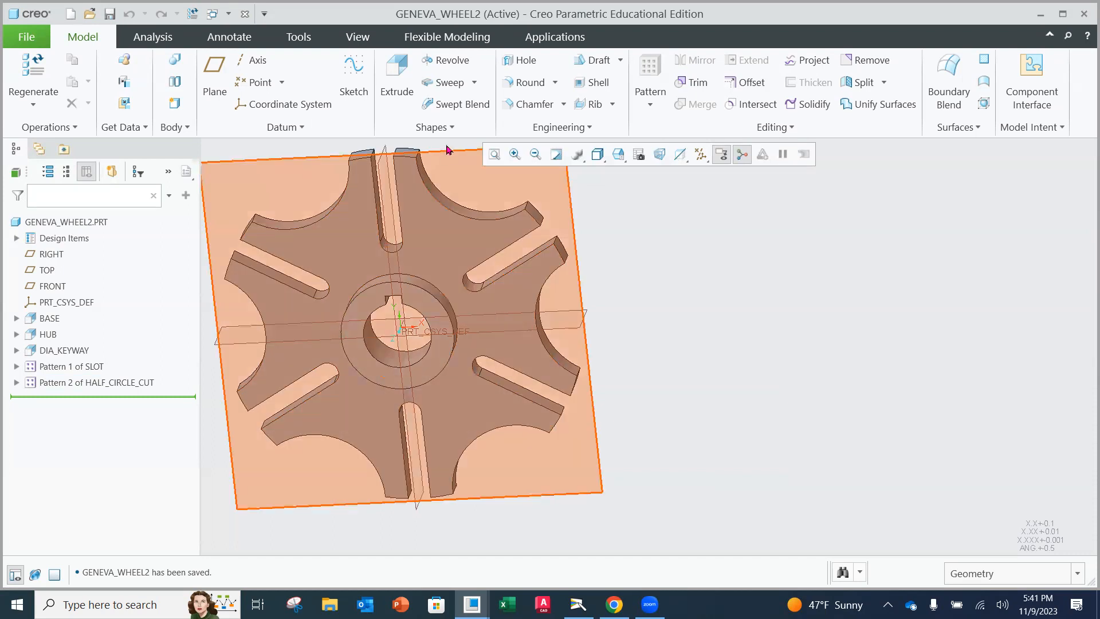
{"action": "left_click", "coordinate": [528, 83]}
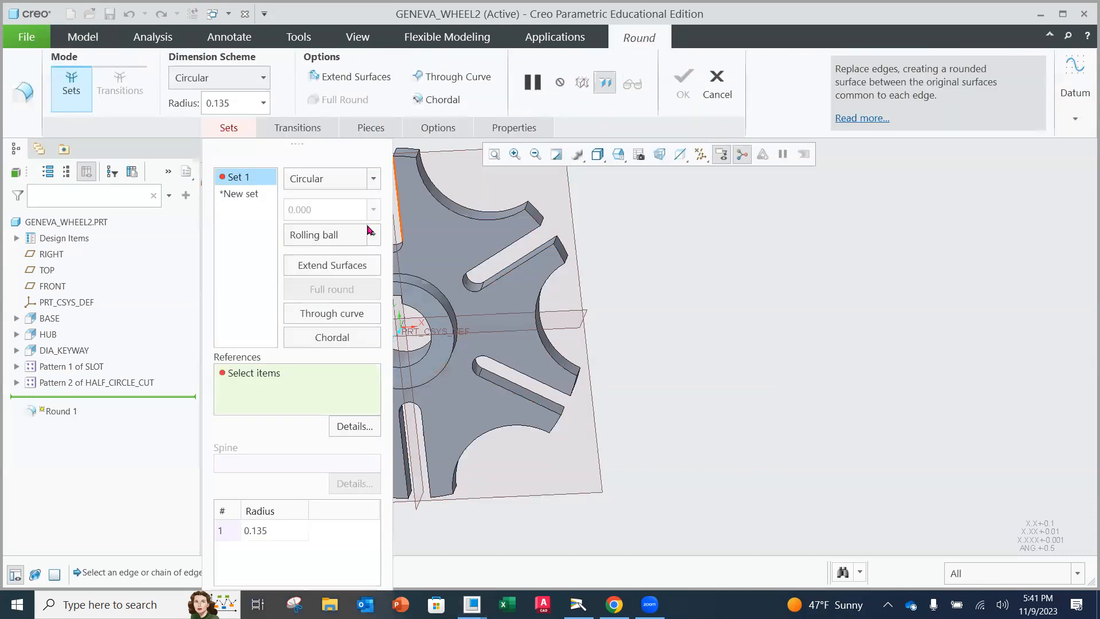
{"action": "left_click", "coordinate": [279, 530]}
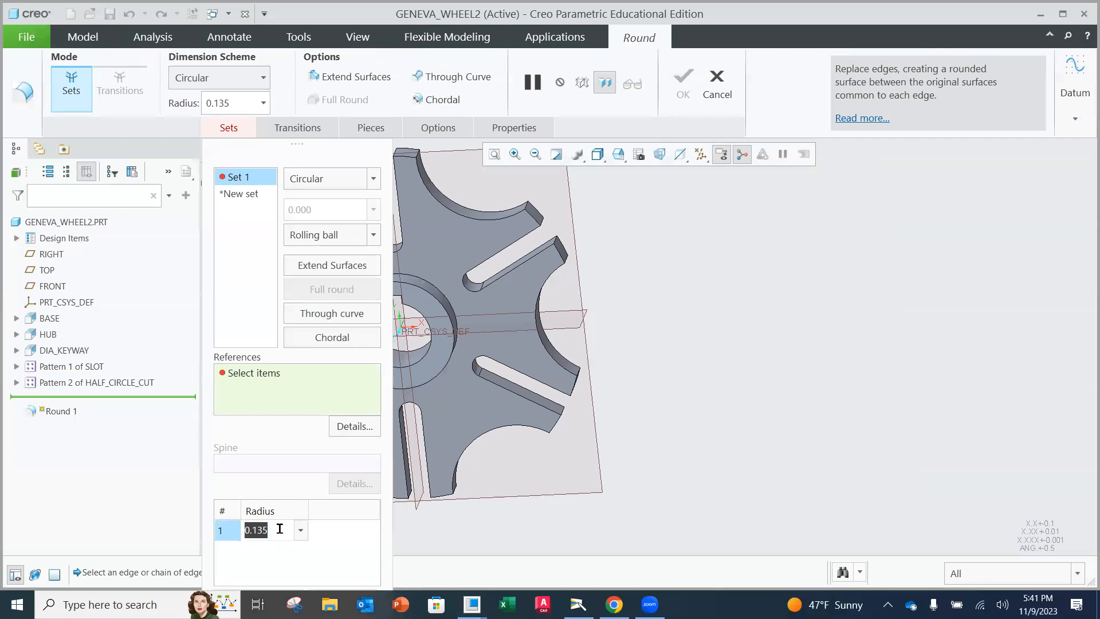
{"action": "type", "text": ".25"}
{"action": "key", "text": "Return"}
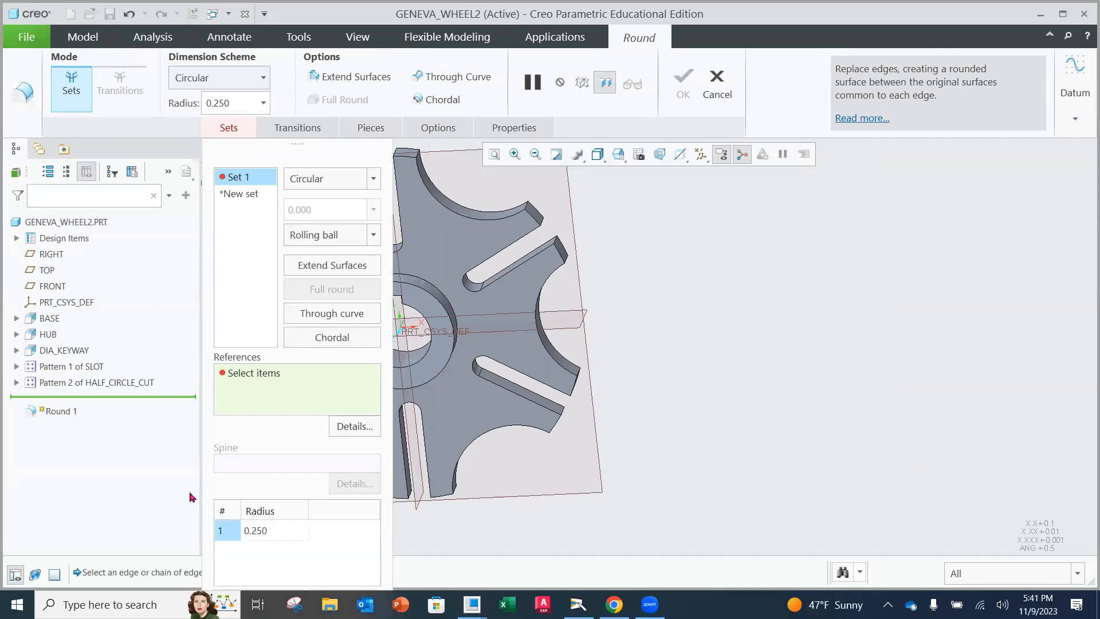
{"action": "left_click", "coordinate": [432, 286]}
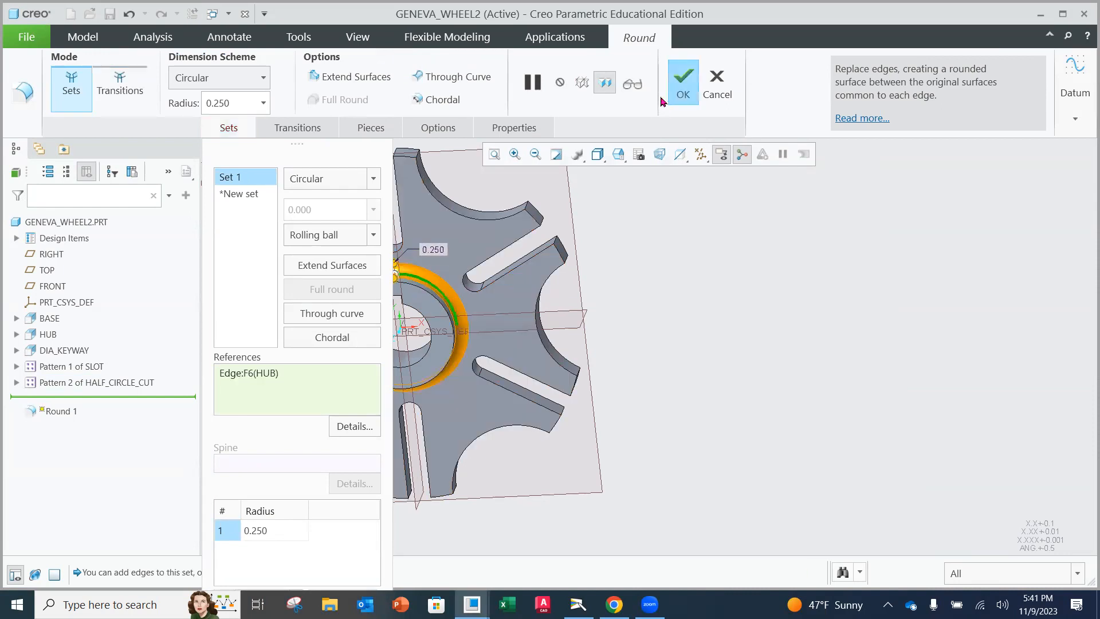
{"action": "left_click", "coordinate": [685, 86]}
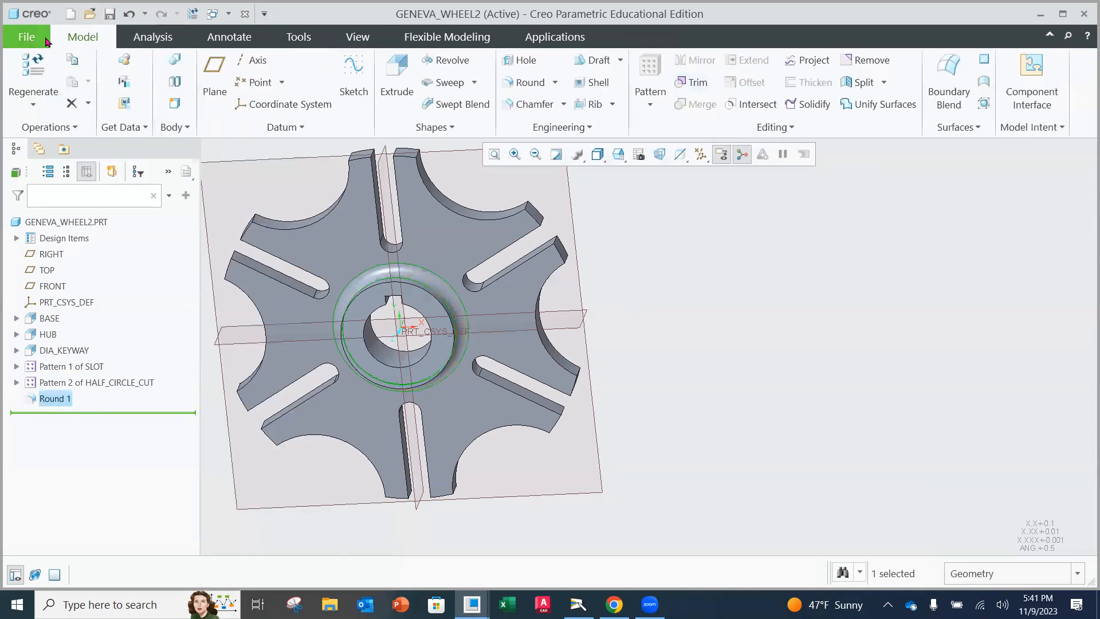
{"action": "left_click", "coordinate": [26, 37]}
{"action": "left_click", "coordinate": [41, 121]}
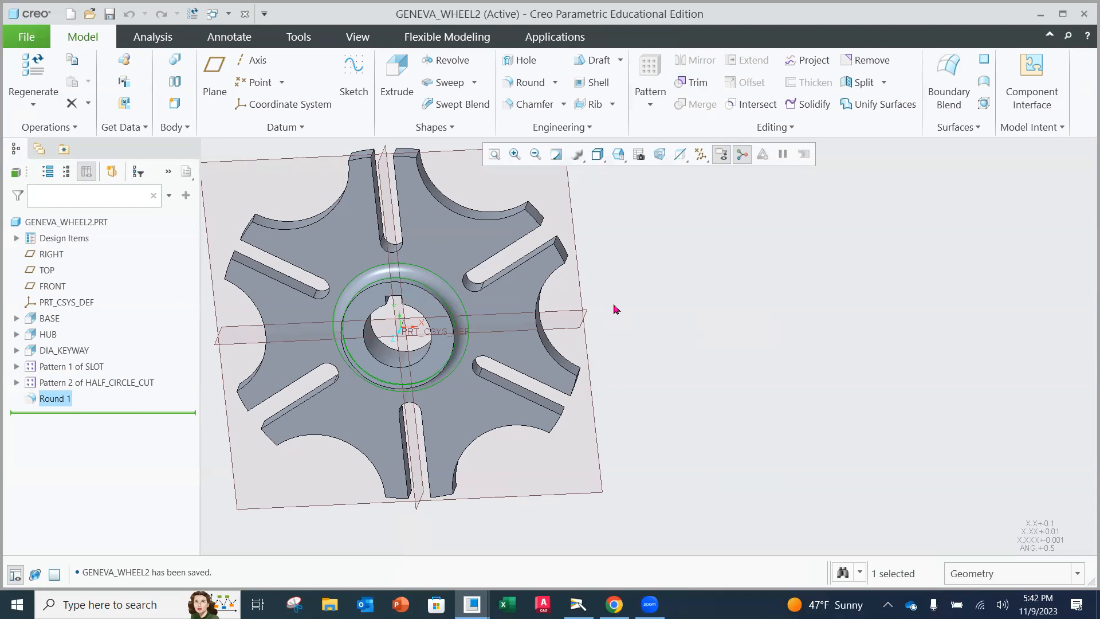
- View the model in Wireframe display, restore Shading With Edges and deselect the round
{"action": "left_click", "coordinate": [600, 156]}
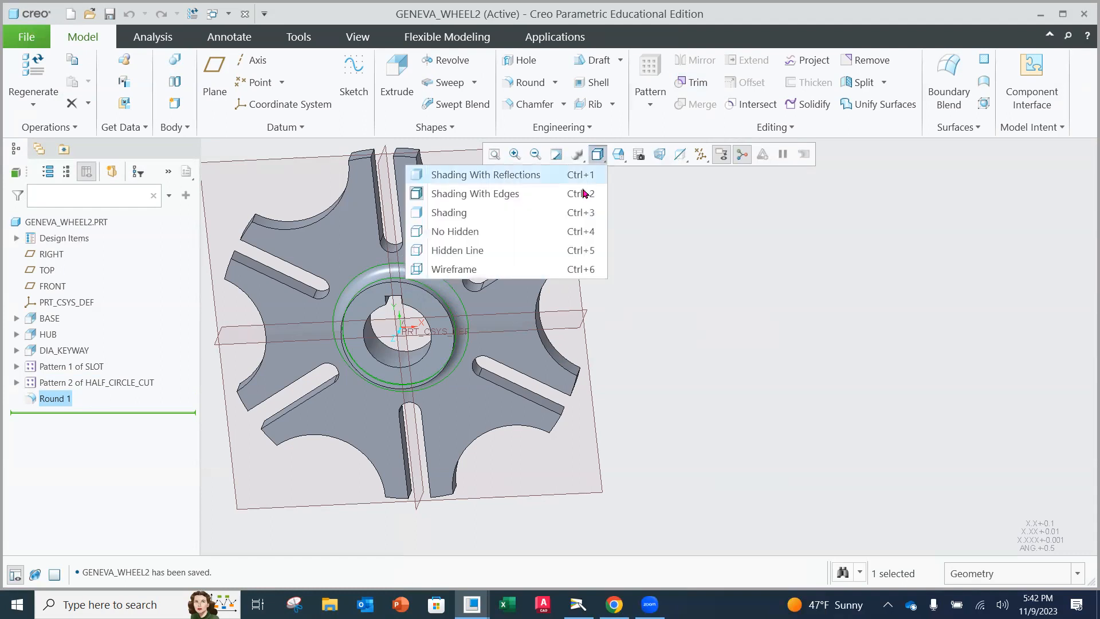
{"action": "left_click", "coordinate": [491, 269]}
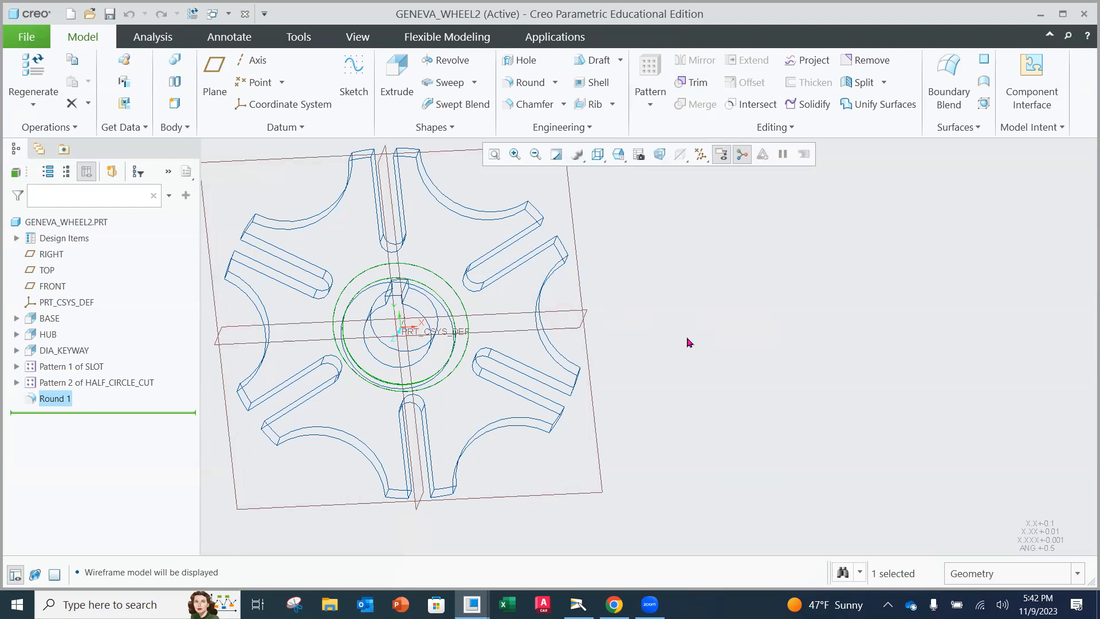
{"action": "left_click", "coordinate": [601, 157]}
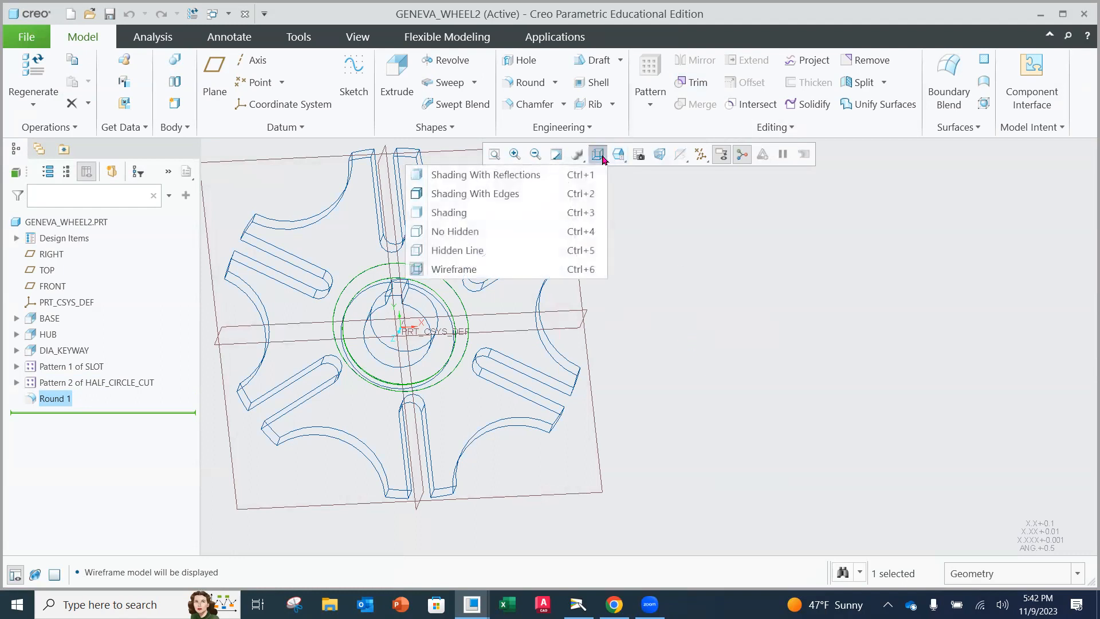
{"action": "left_click", "coordinate": [488, 193]}
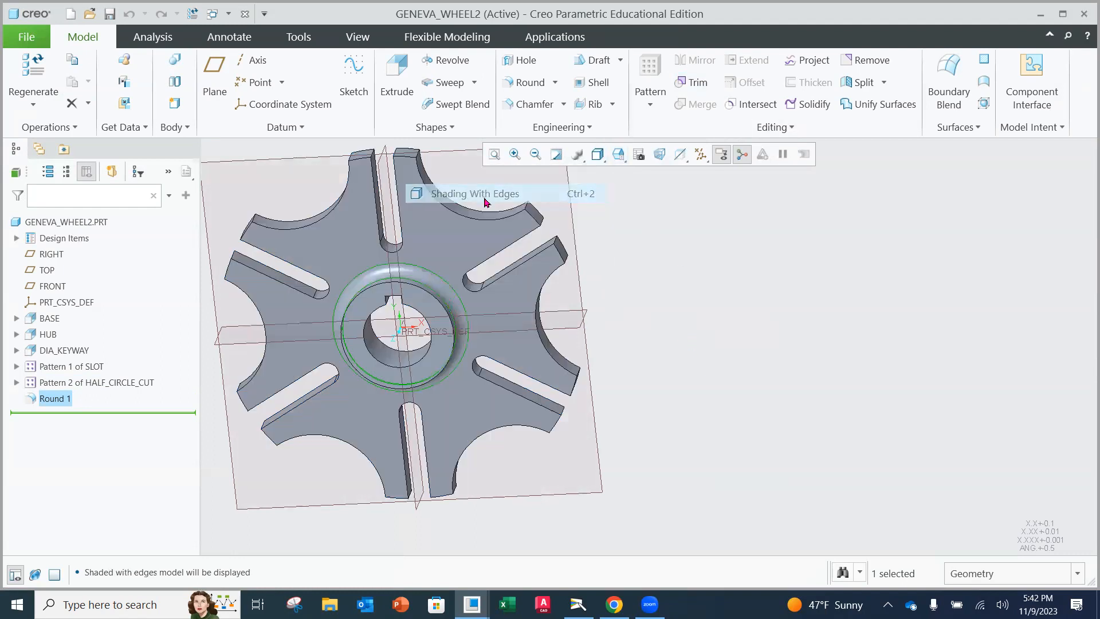
{"action": "left_click", "coordinate": [688, 288]}
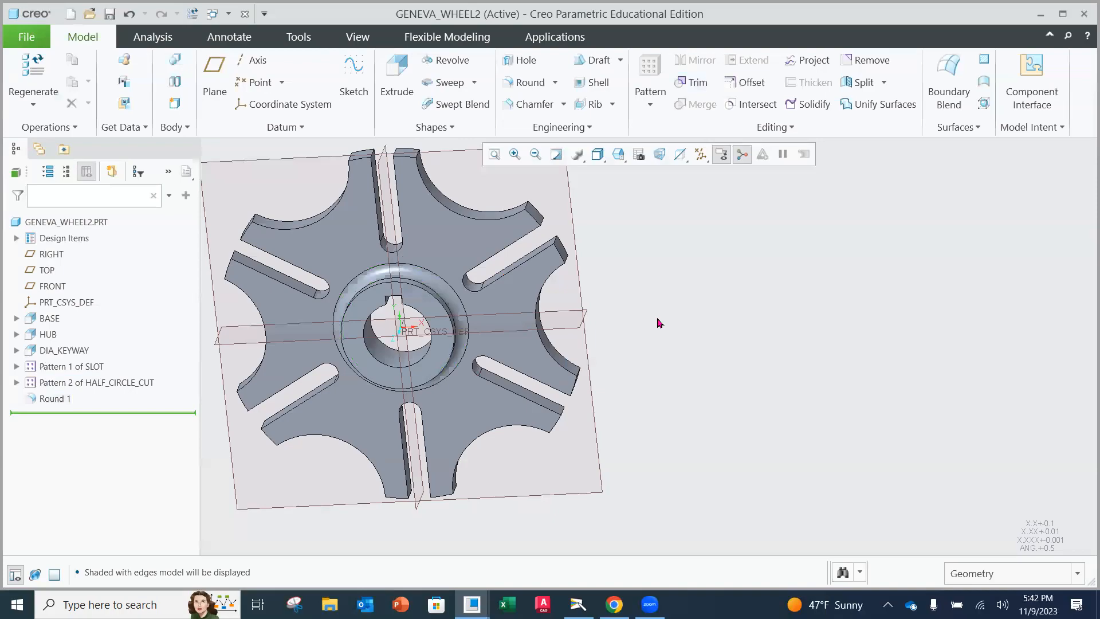
- Capture a rectangular screen snip of the shaded Geneva wheel together with its model tree
{"action": "key", "text": "super+shift+s"}
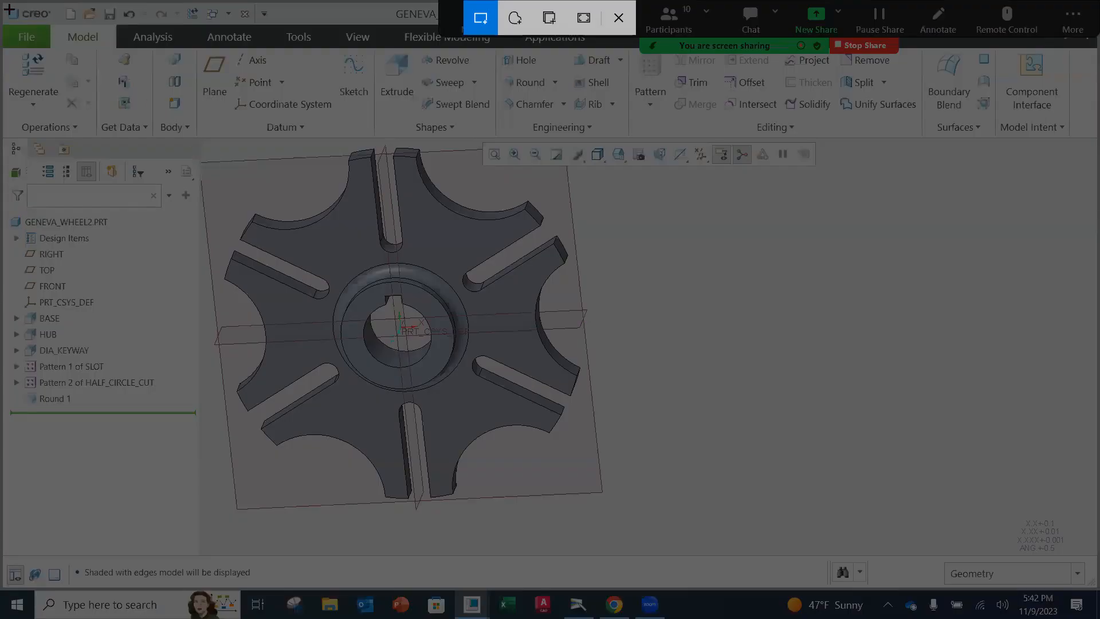
{"action": "left_click_drag", "start_coordinate": [6, 3], "coordinate": [615, 516]}
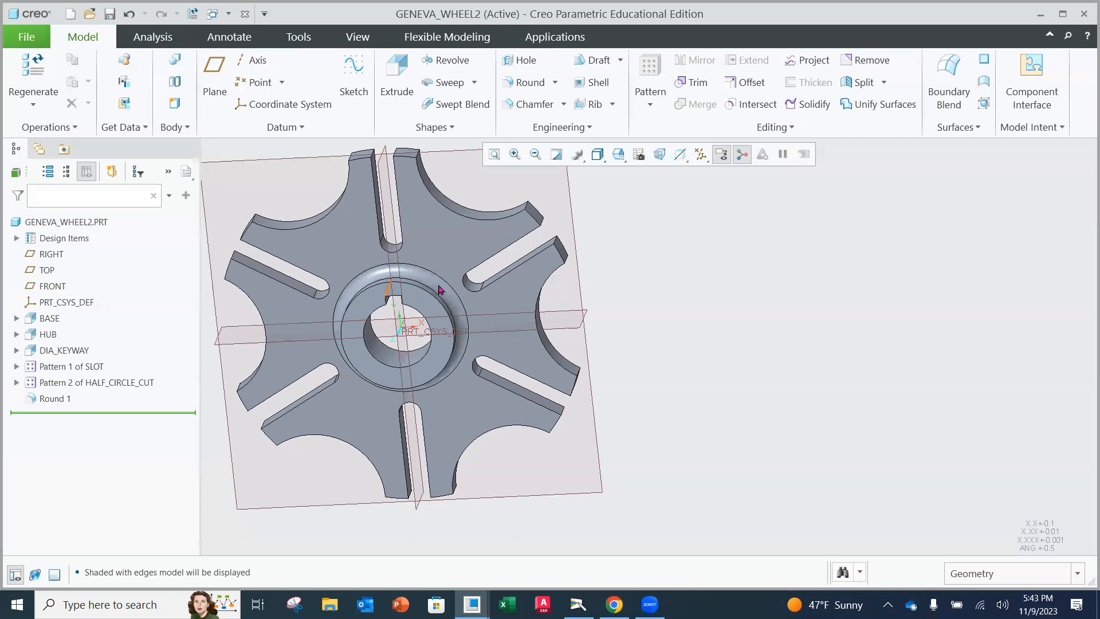
- Change the Geneva wheel's display style from shading with edges to wireframe
{"action": "left_click", "coordinate": [602, 160]}
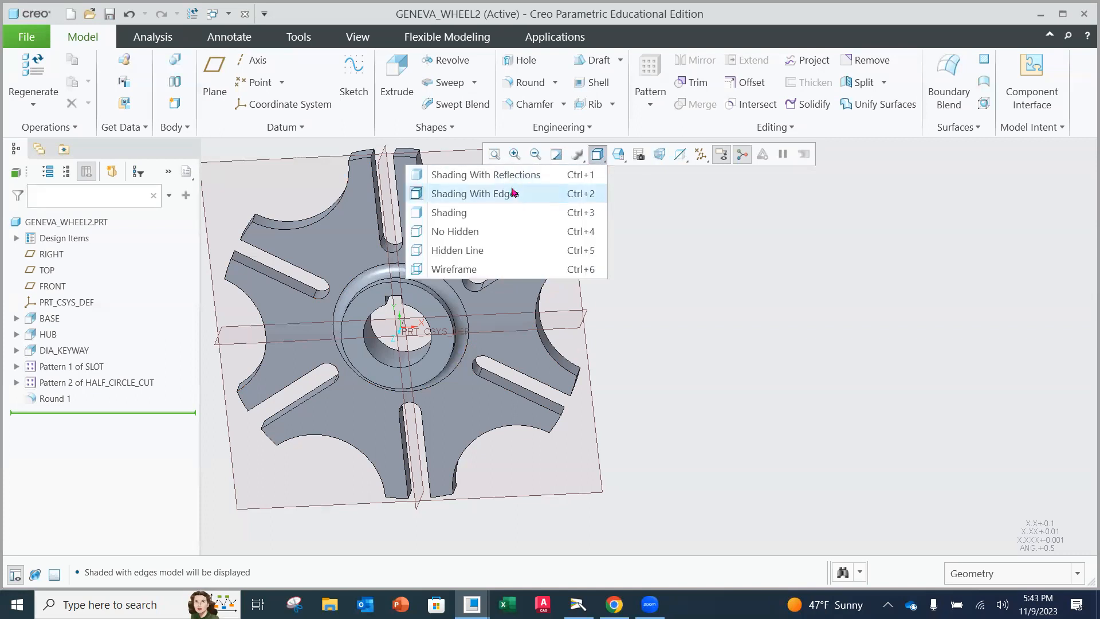
{"action": "left_click", "coordinate": [477, 270]}
{"action": "middle_click_drag", "start_coordinate": [585, 273], "coordinate": [629, 291]}
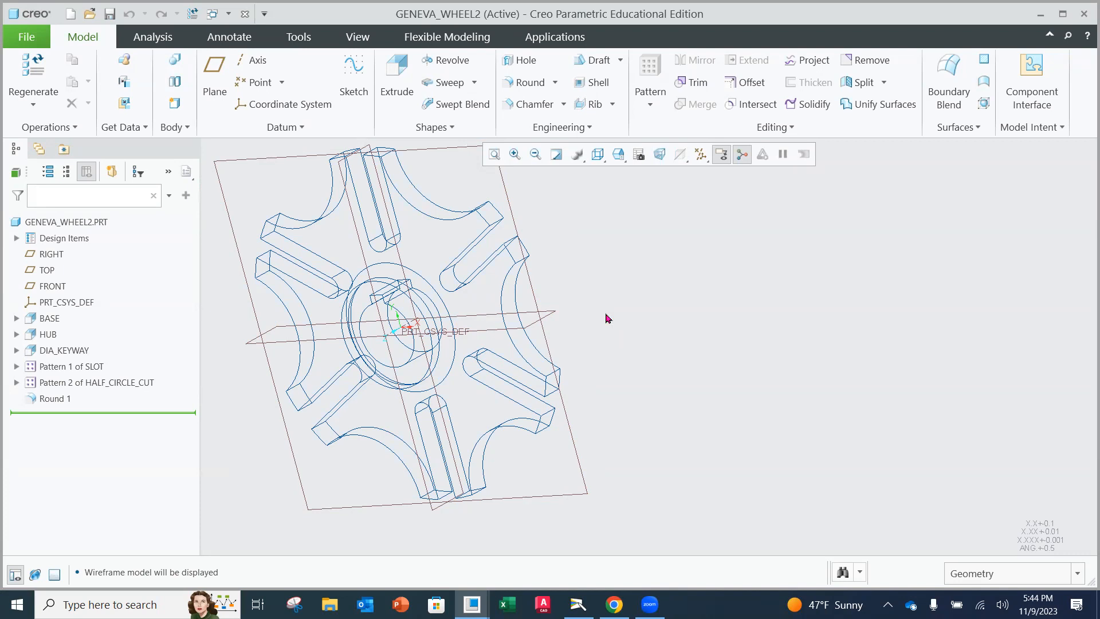
{"action": "middle_click_drag", "start_coordinate": [602, 294], "coordinate": [630, 285]}
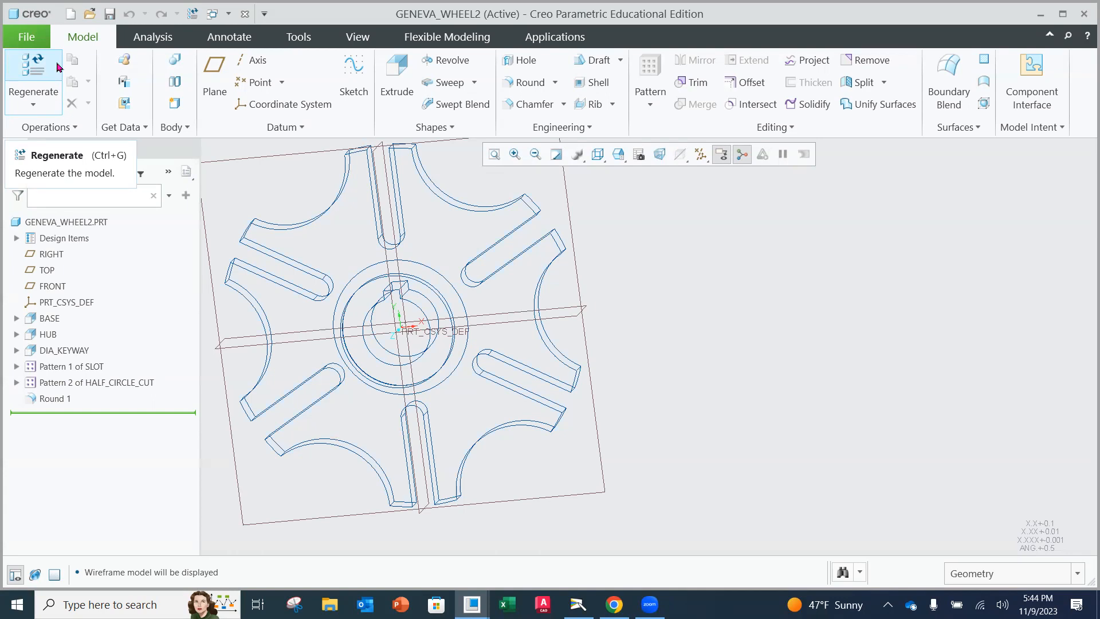
{"action": "left_click", "coordinate": [377, 6]}
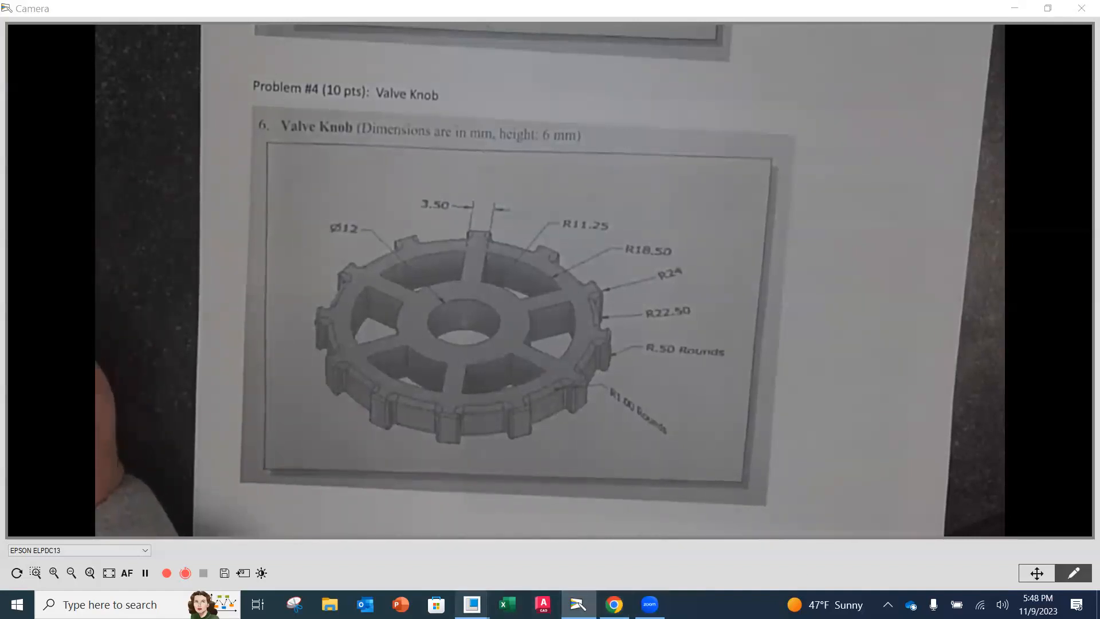
- Switch to Creo Parametric and create a new solid part named valve_knob2 using the default template
{"action": "mouse_move", "coordinate": [471, 604]}
{"action": "left_click", "coordinate": [453, 560]}
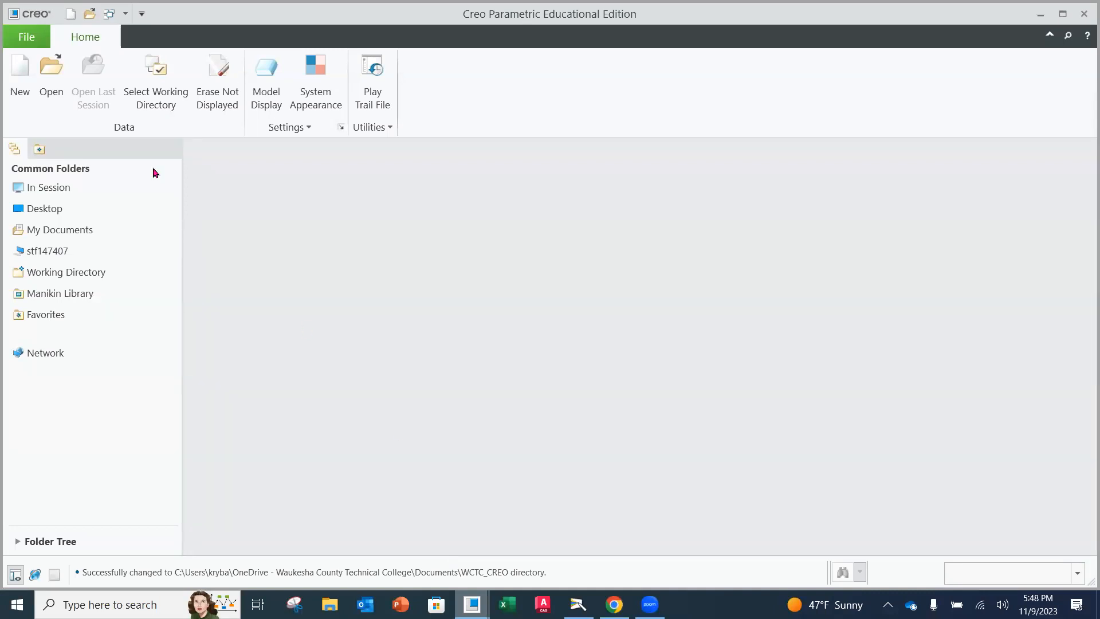
{"action": "left_click", "coordinate": [23, 86]}
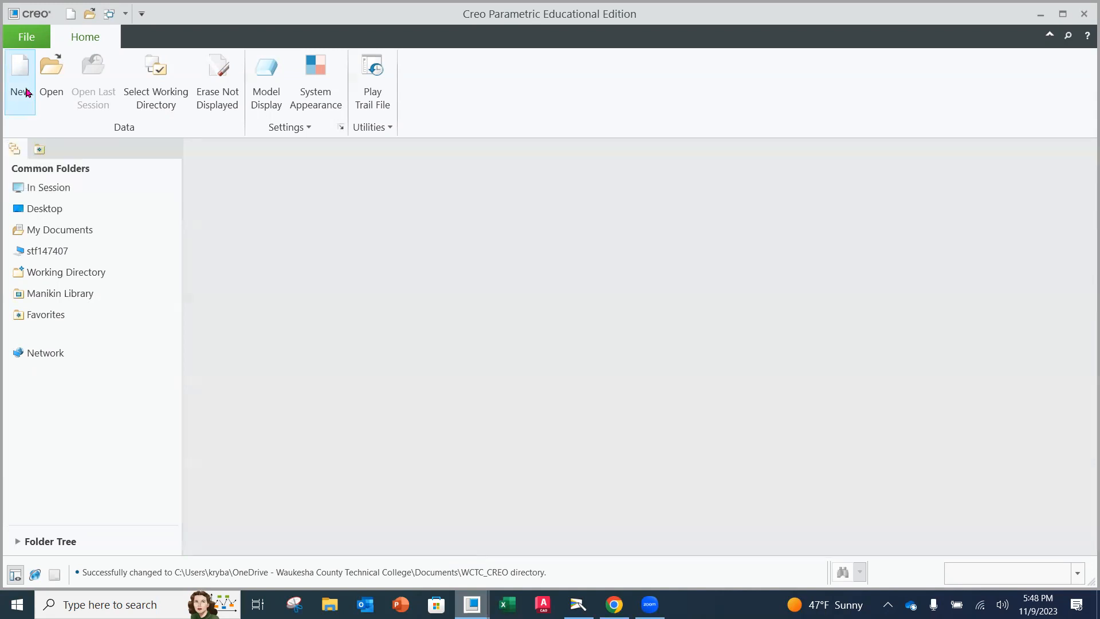
{"action": "type", "text": "va"}
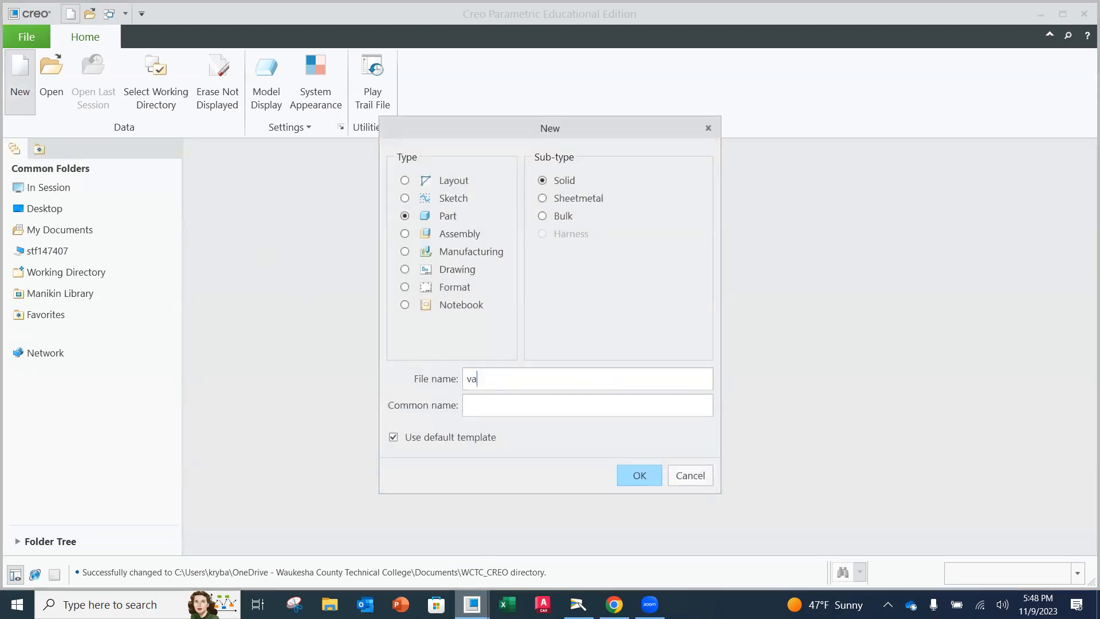
{"action": "type", "text": "lve_know"}
{"action": "key", "text": "BackSpace"}
{"action": "type", "text": "b2"}
{"action": "left_click", "coordinate": [640, 476]}
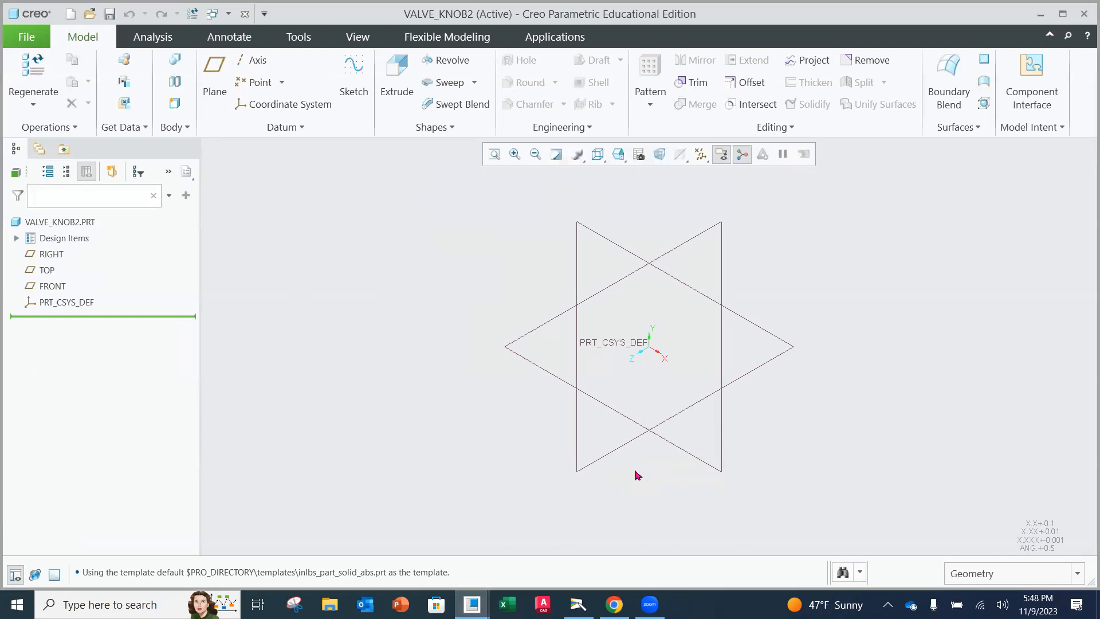
- Start an Extrude feature and open its sketch on the FRONT plane, with RIGHT as the right-facing orientation reference
{"action": "left_click", "coordinate": [396, 92]}
{"action": "left_click", "coordinate": [401, 196]}
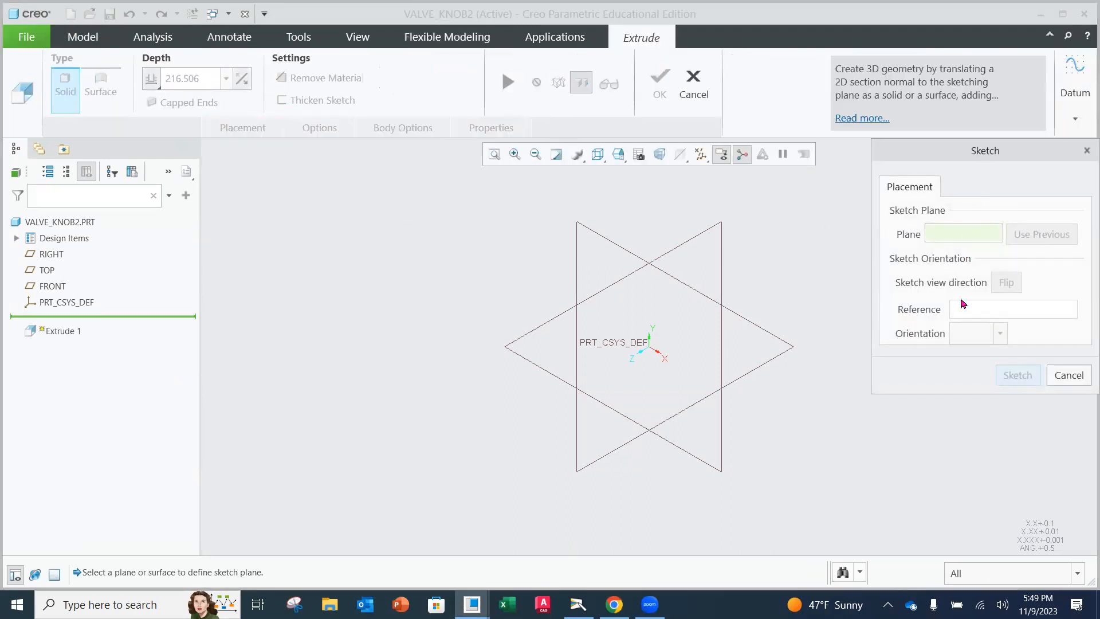
{"action": "left_click", "coordinate": [609, 240]}
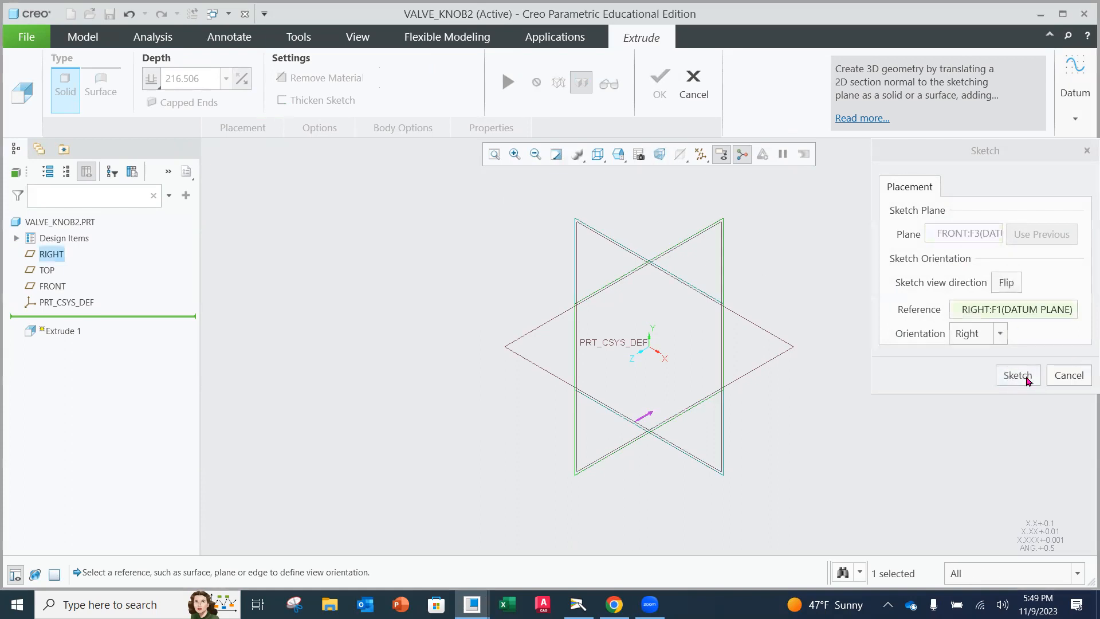
{"action": "left_click", "coordinate": [1026, 378]}
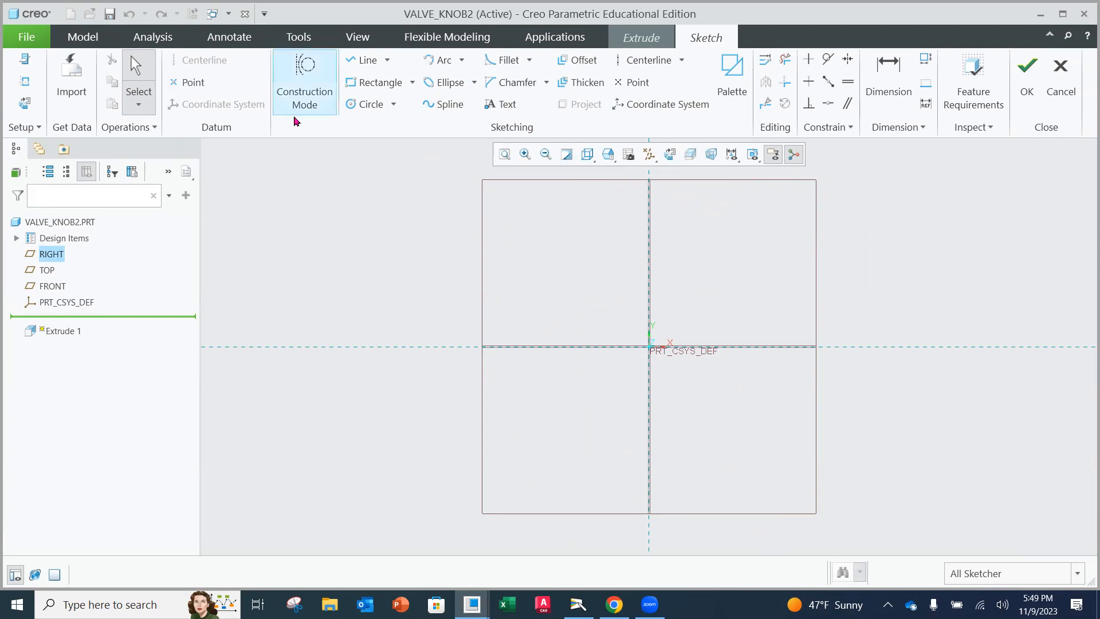
{"action": "left_click", "coordinate": [26, 38]}
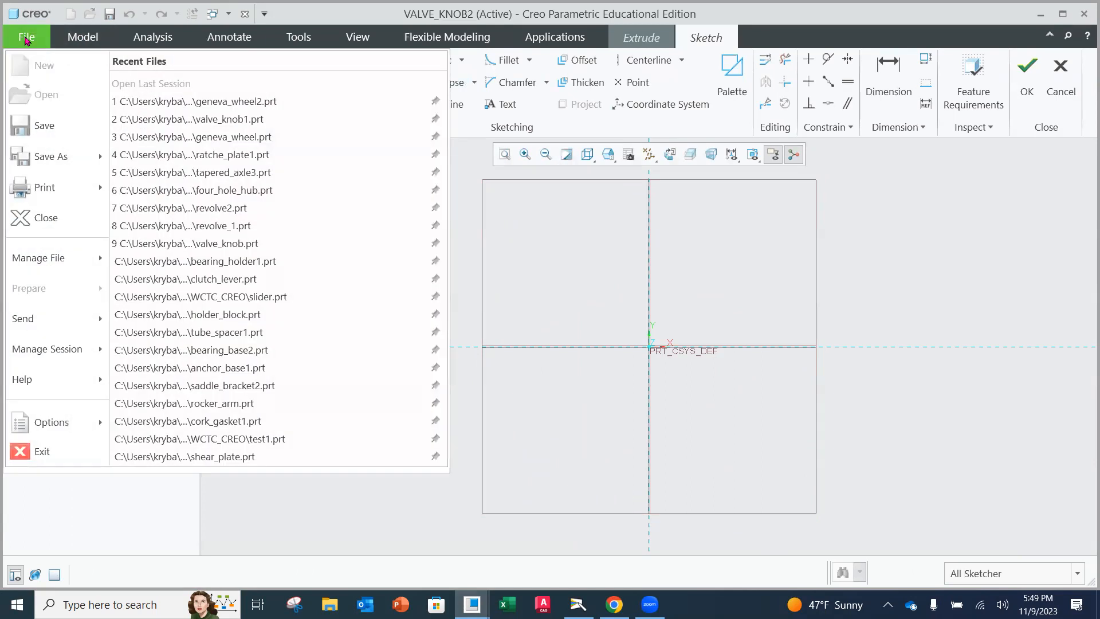
{"action": "left_click", "coordinate": [31, 48]}
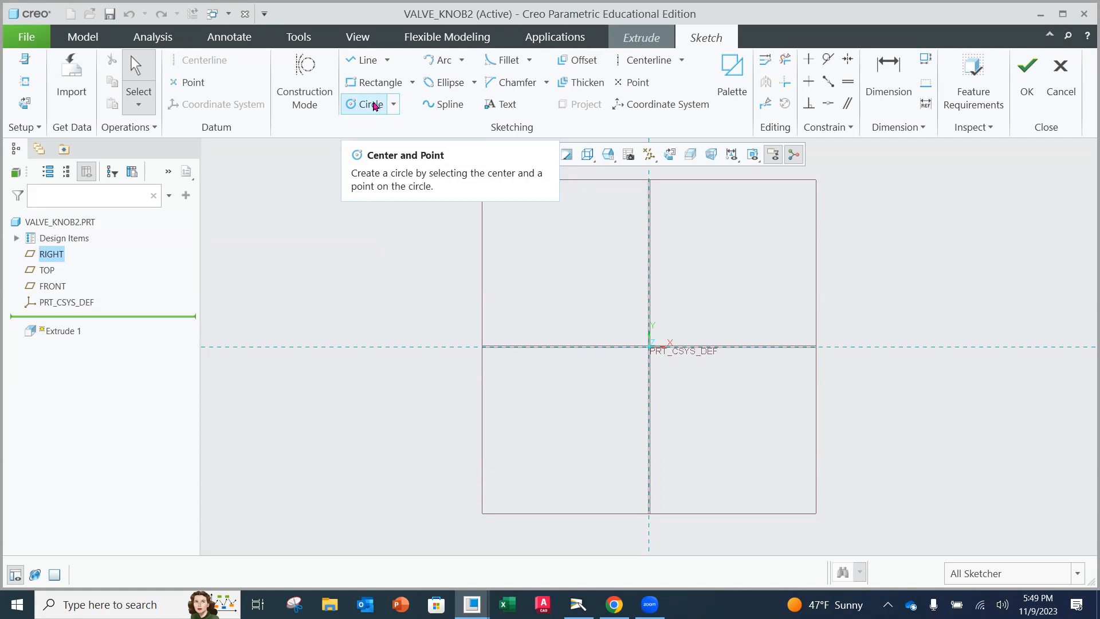
- Sketch the outer rim circle centred on the origin with a diameter of 45 and convert its dimension to a radius
{"action": "left_click", "coordinate": [370, 106]}
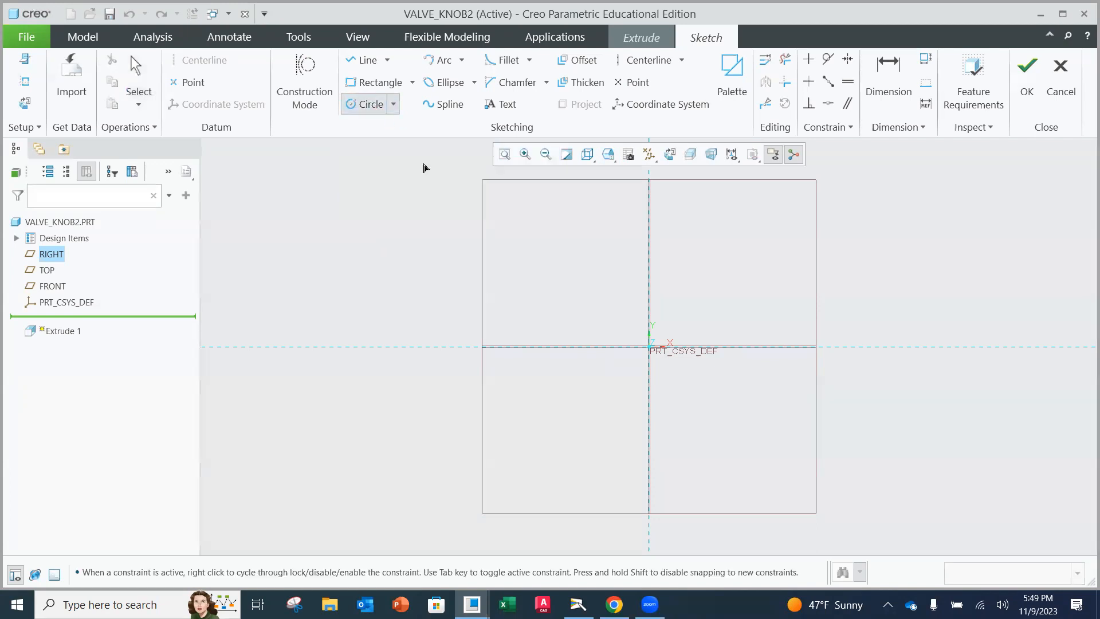
{"action": "left_click", "coordinate": [649, 347]}
{"action": "left_click", "coordinate": [742, 226]}
{"action": "middle_click", "coordinate": [631, 238]}
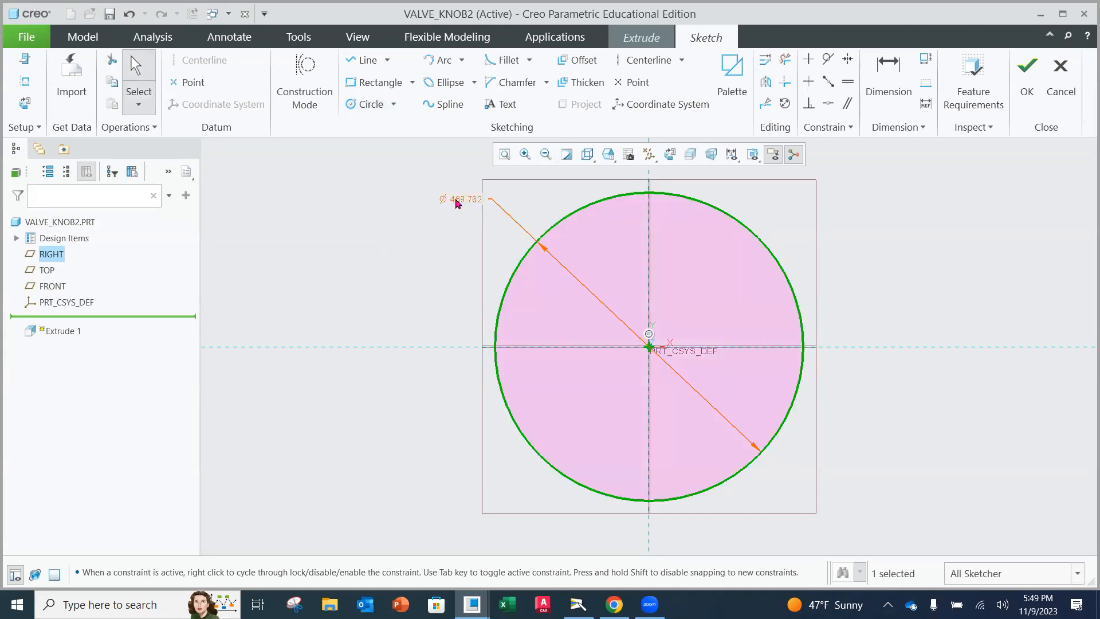
{"action": "double_click", "coordinate": [459, 201]}
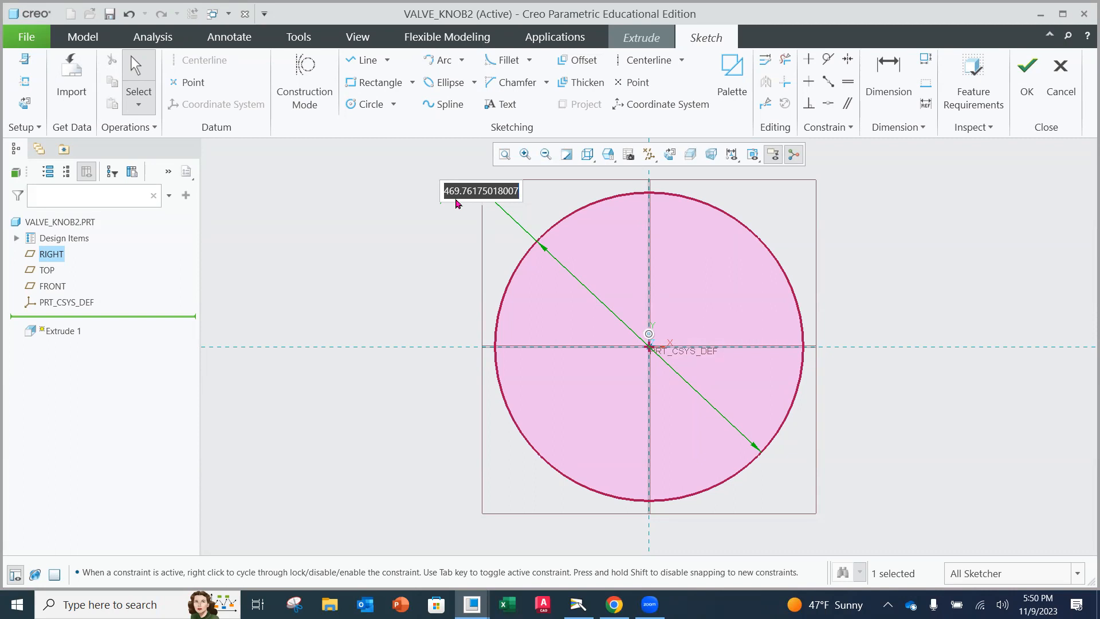
{"action": "type", "text": "4"}
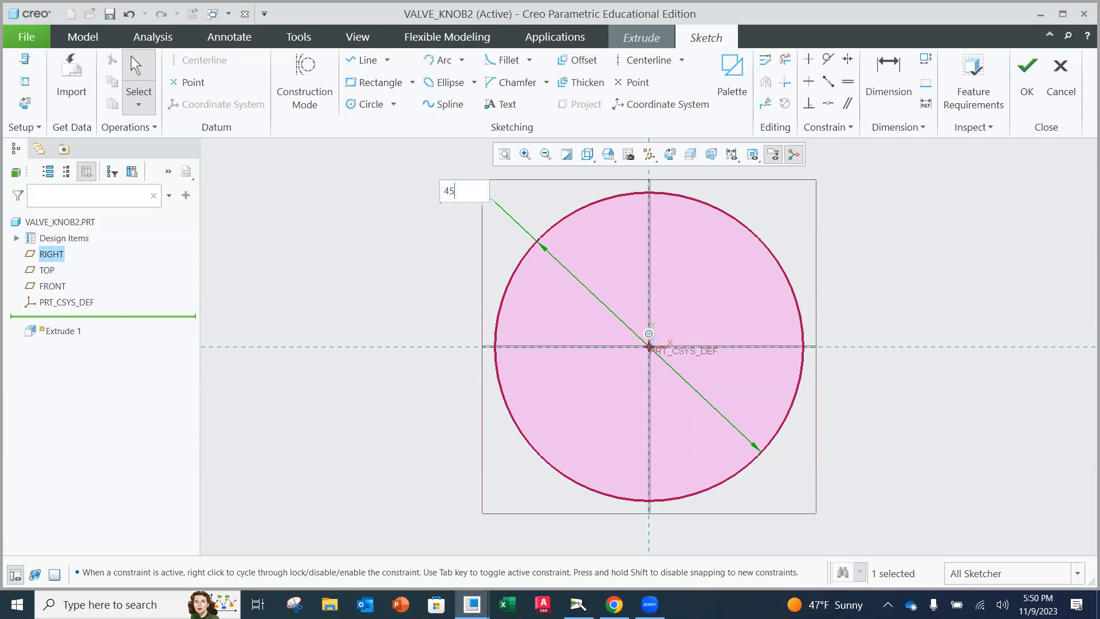
{"action": "type", "text": "5"}
{"action": "key", "text": "Return"}
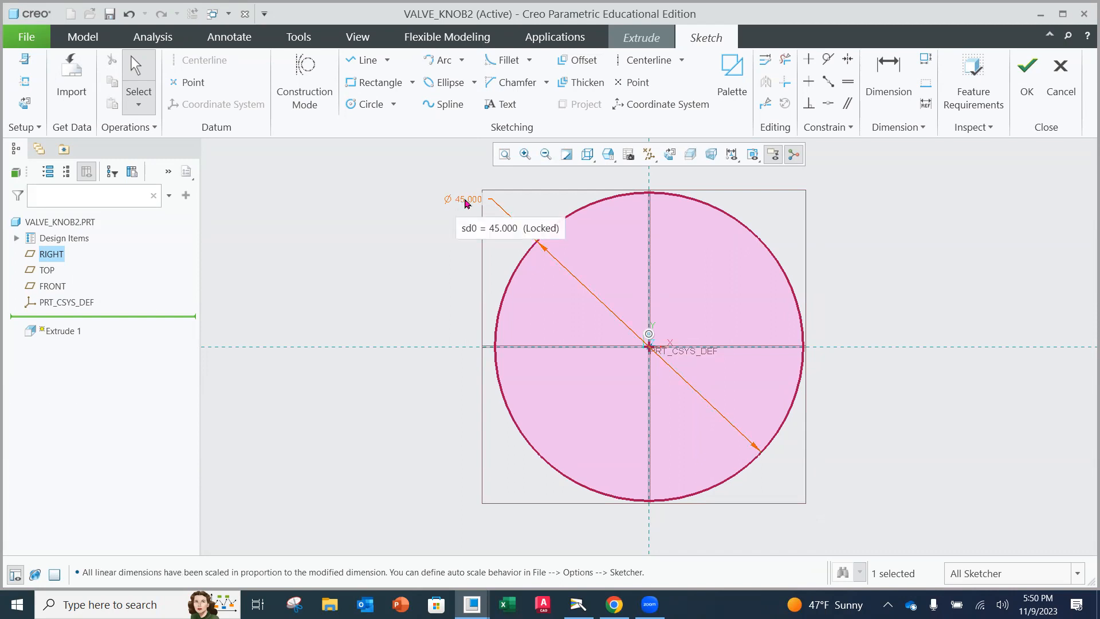
{"action": "left_click", "coordinate": [467, 199]}
{"action": "left_click", "coordinate": [477, 152]}
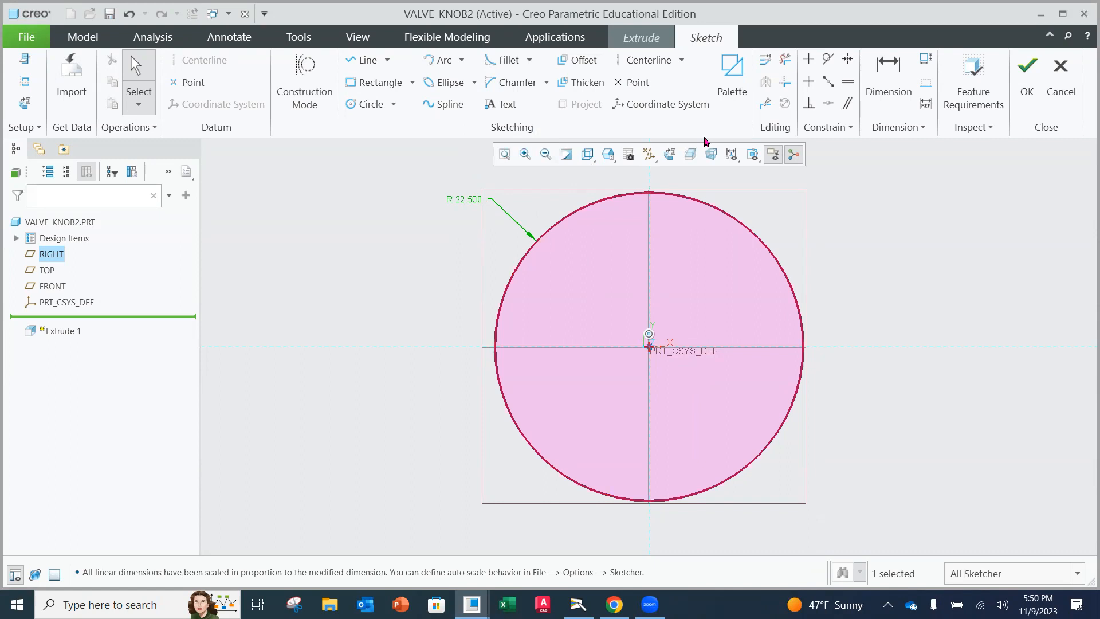
- Sketch a second concentric circle inside the rim with a diameter of 37 and convert its dimension to a radius
{"action": "left_click", "coordinate": [367, 108]}
{"action": "left_click", "coordinate": [649, 346]}
{"action": "left_click", "coordinate": [687, 235]}
{"action": "middle_click", "coordinate": [596, 245]}
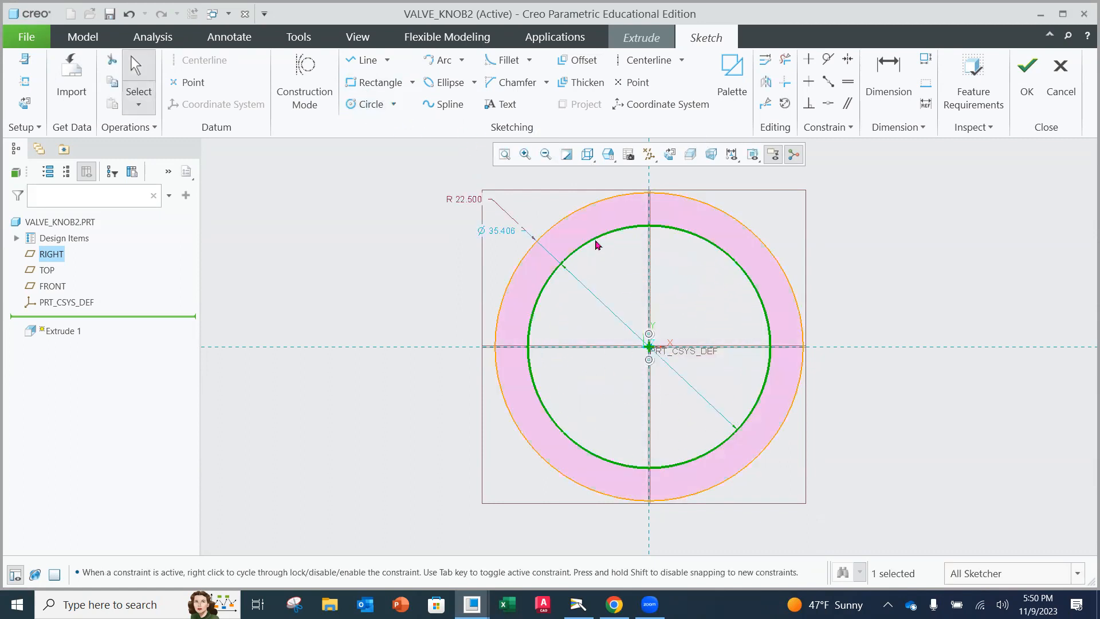
{"action": "left_click_drag", "start_coordinate": [512, 240], "coordinate": [464, 262]}
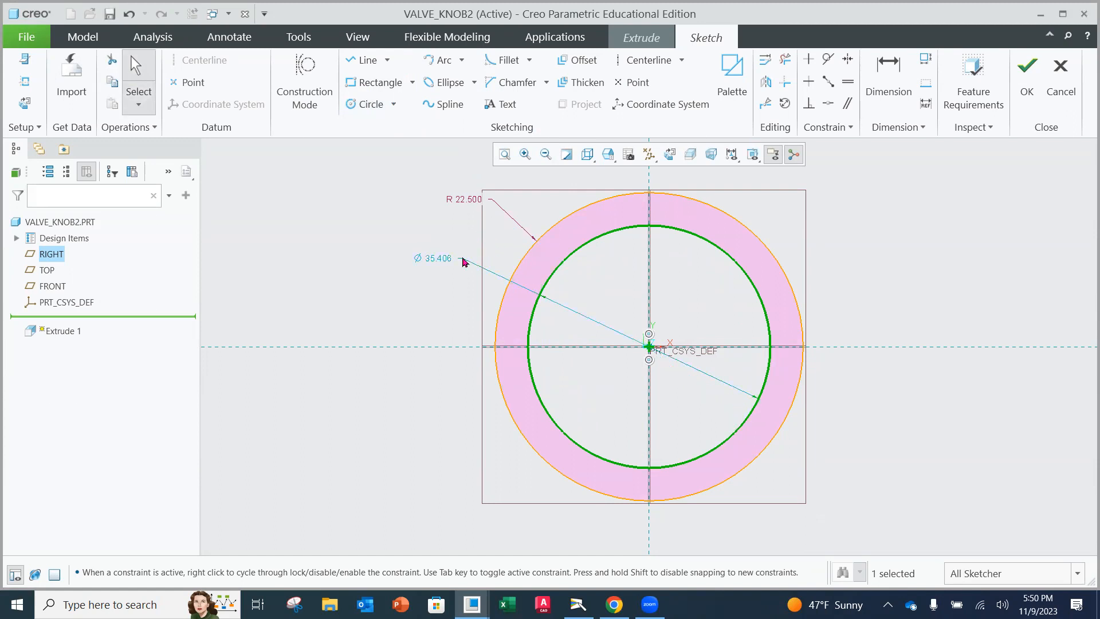
{"action": "key", "text": "3"}
{"action": "key", "text": "Return"}
{"action": "double_click", "coordinate": [437, 259]}
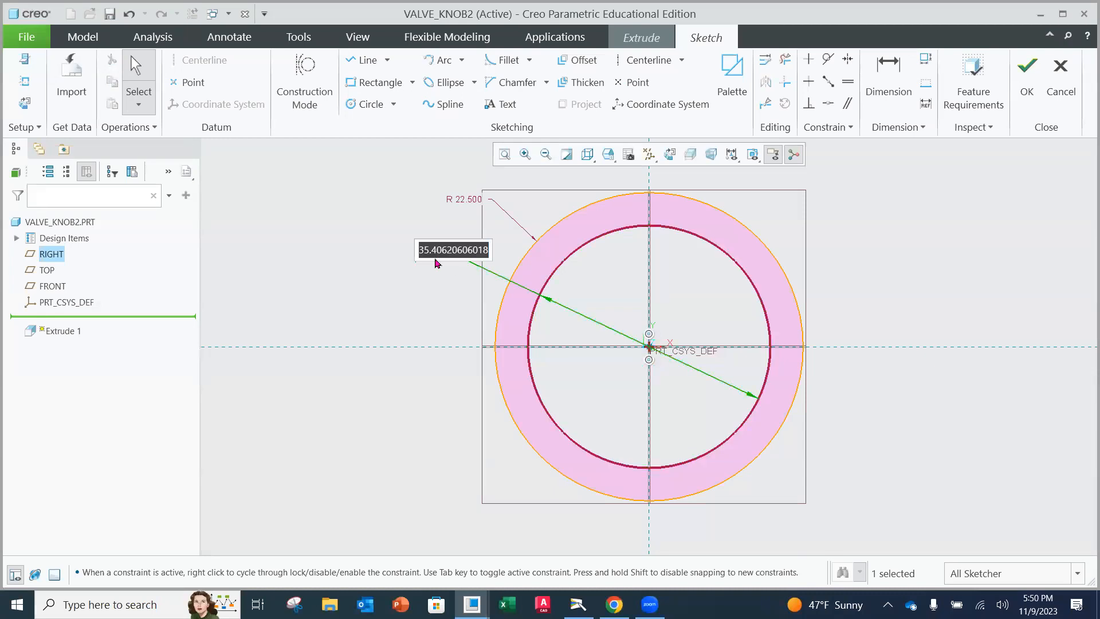
{"action": "type", "text": "37"}
{"action": "key", "text": "Return"}
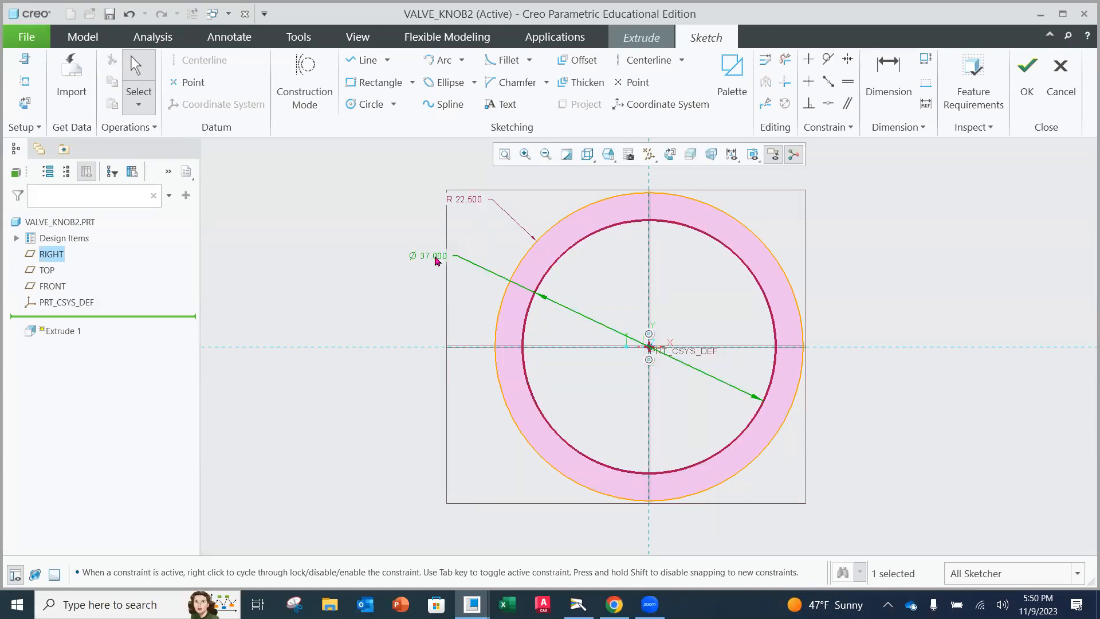
{"action": "left_click", "coordinate": [437, 252]}
{"action": "left_click", "coordinate": [455, 208]}
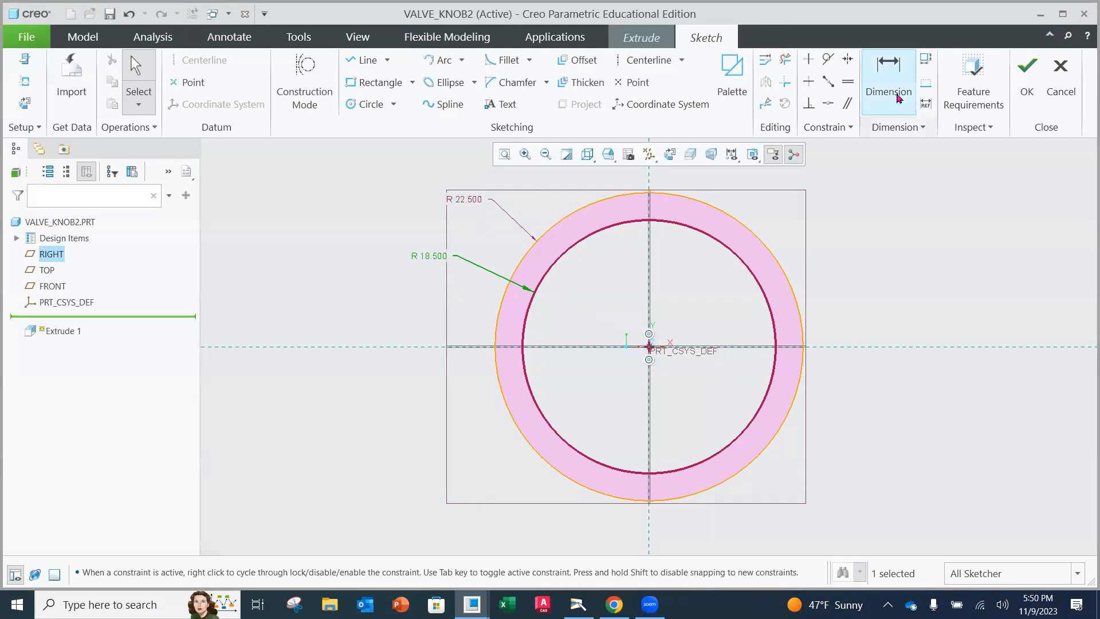
- Sketch a third concentric circle for the hub with a diameter of 22.5 and show its dimension as a radius outside the rim
{"action": "left_click", "coordinate": [367, 104]}
{"action": "left_click", "coordinate": [649, 348]}
{"action": "left_click", "coordinate": [682, 298]}
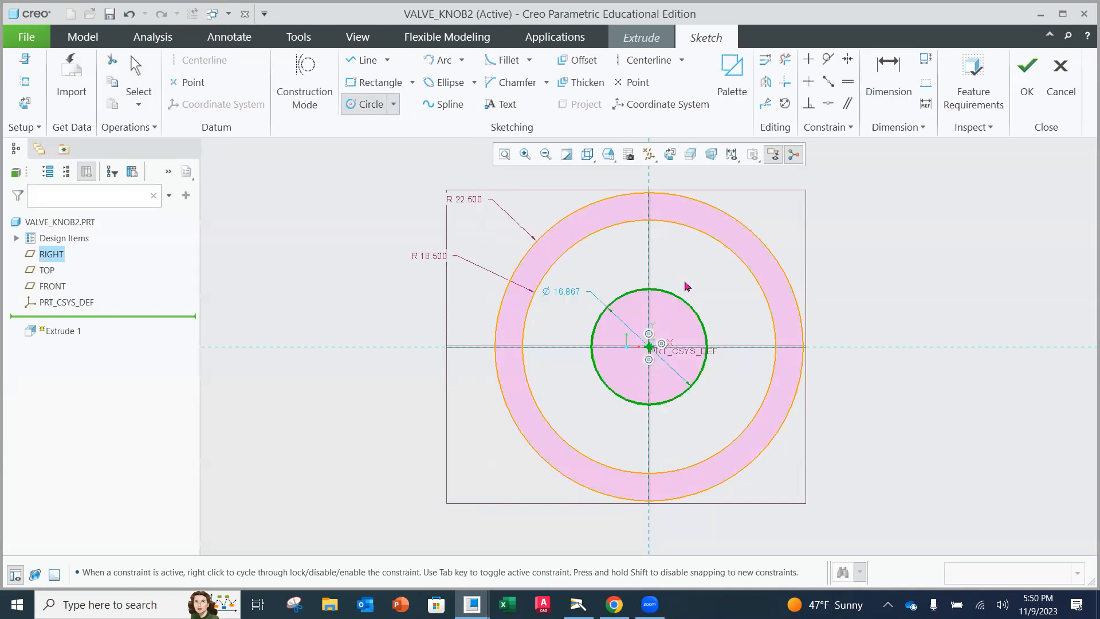
{"action": "middle_click", "coordinate": [683, 286]}
{"action": "double_click", "coordinate": [566, 292]}
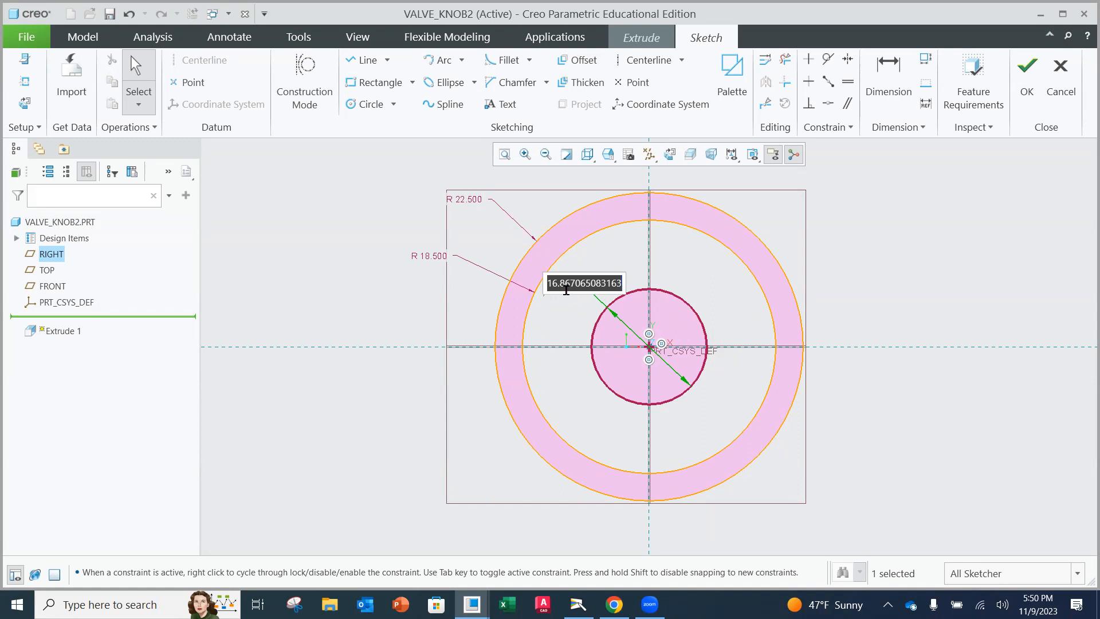
{"action": "type", "text": "22.5"}
{"action": "key", "text": "Return"}
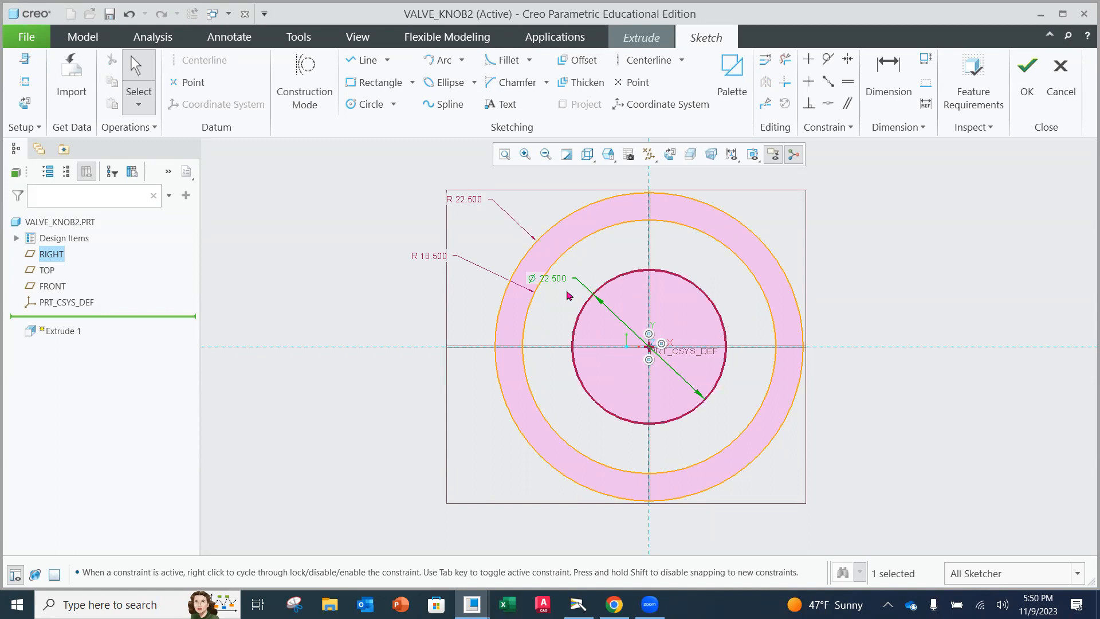
{"action": "left_click", "coordinate": [557, 279]}
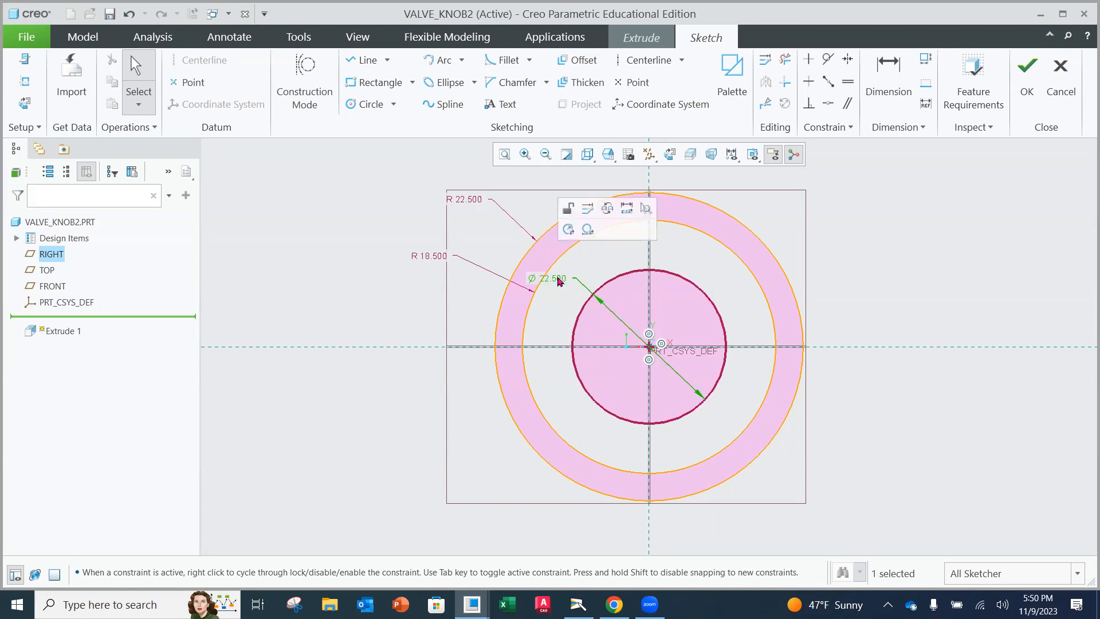
{"action": "left_click", "coordinate": [570, 210]}
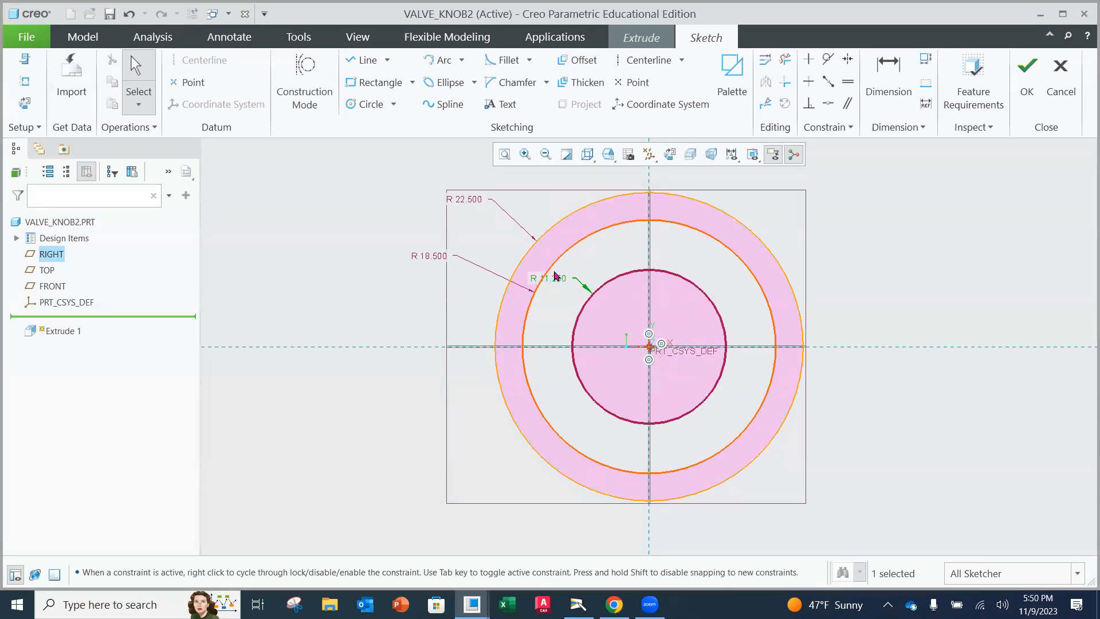
{"action": "left_click_drag", "start_coordinate": [556, 279], "coordinate": [465, 297]}
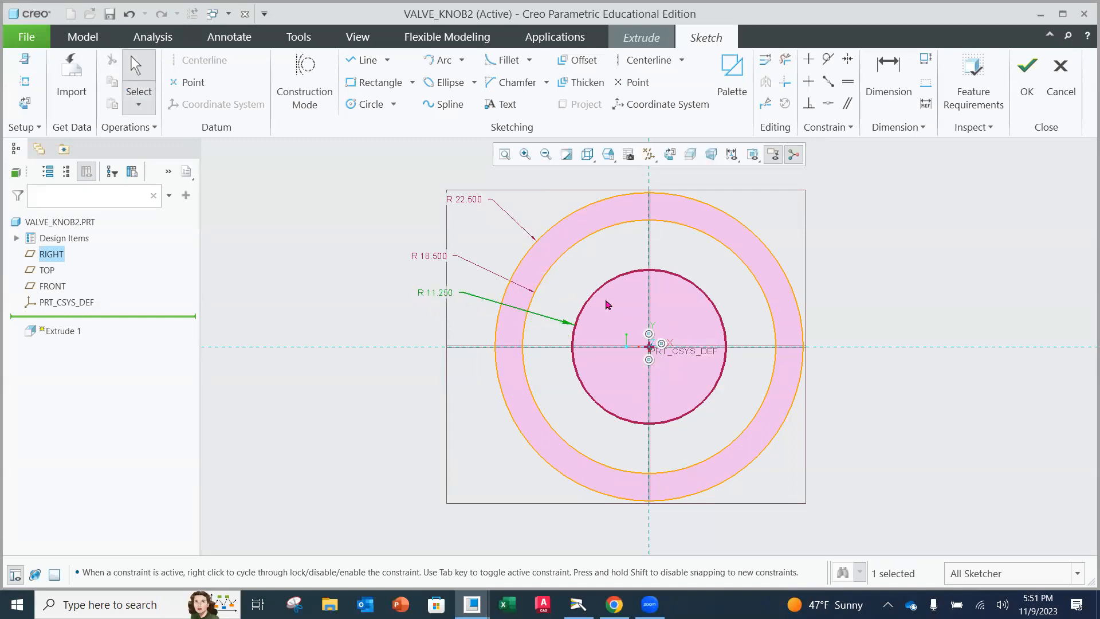
- Sketch a concentric bore circle inside the hub, place its dimension outside the hub, and set its diameter to 12
{"action": "left_click", "coordinate": [370, 104]}
{"action": "left_click", "coordinate": [650, 347]}
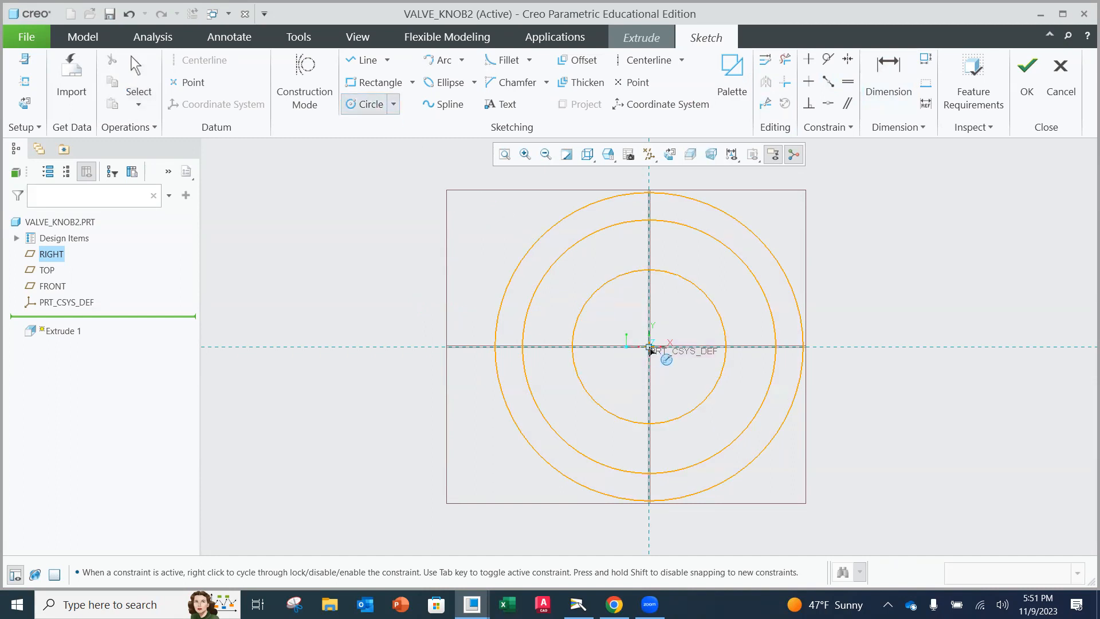
{"action": "left_click", "coordinate": [675, 314]}
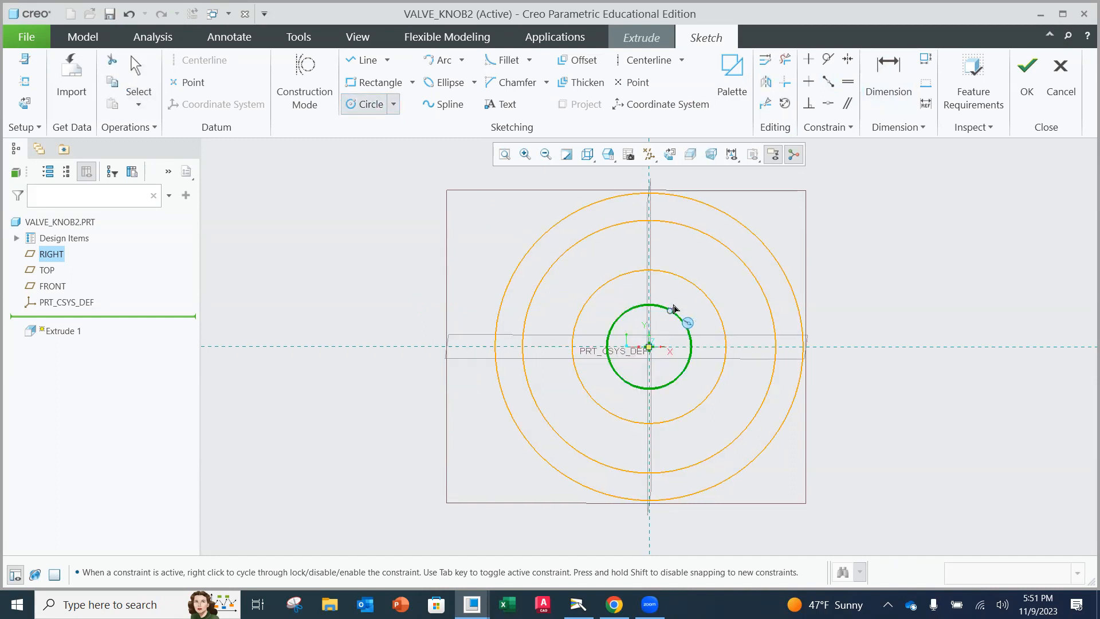
{"action": "left_click", "coordinate": [670, 154]}
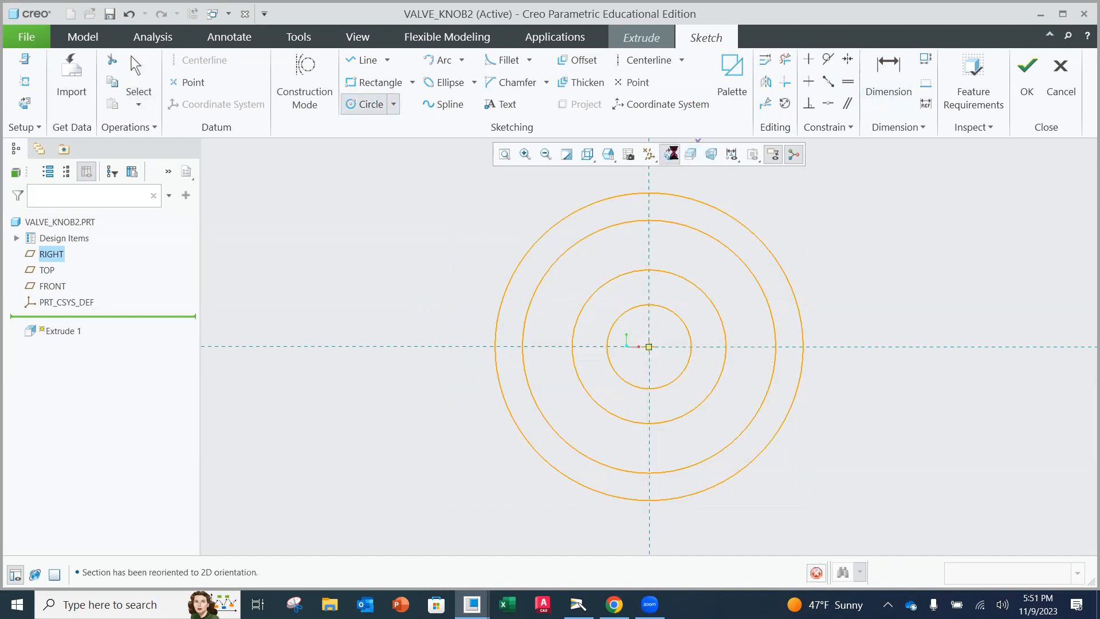
{"action": "middle_click", "coordinate": [677, 313]}
{"action": "left_click_drag", "start_coordinate": [606, 310], "coordinate": [607, 269]}
{"action": "double_click", "coordinate": [599, 267]}
{"action": "type", "text": "12"}
{"action": "key", "text": "Return"}
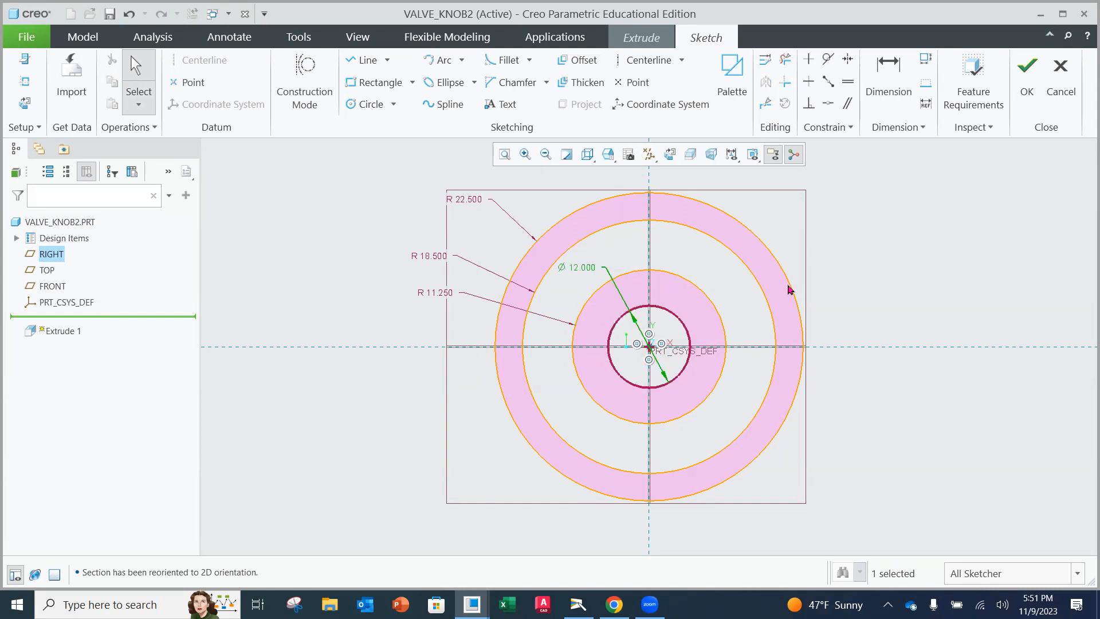
{"action": "left_click", "coordinate": [877, 258]}
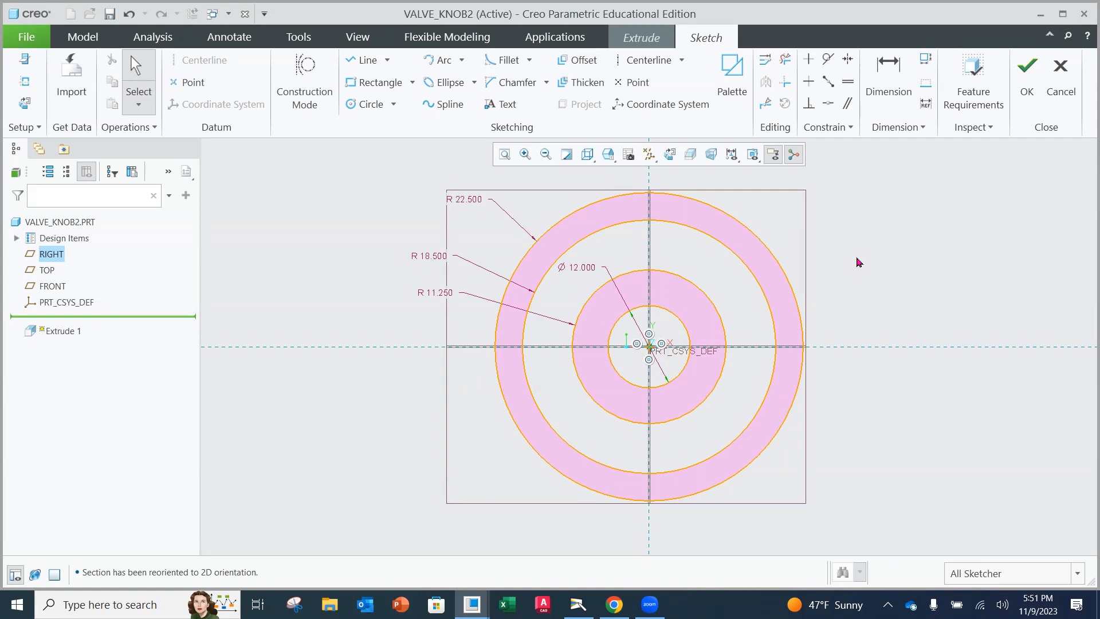
- Check the four-circle sketch against the feature requirements and accept it for the extrusion
{"action": "left_click", "coordinate": [983, 90]}
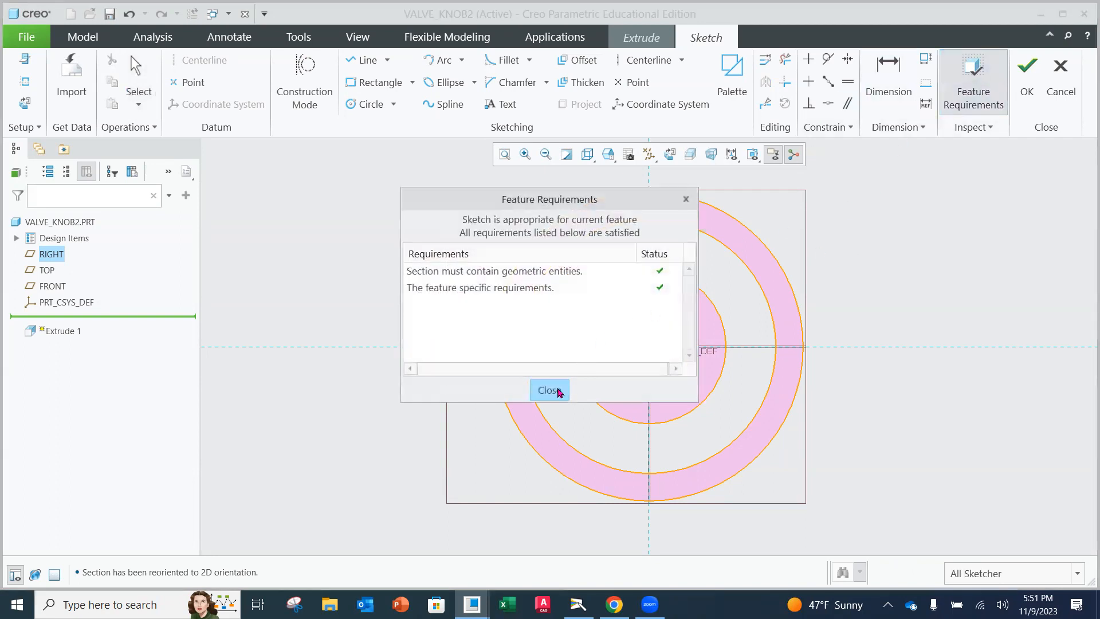
{"action": "left_click", "coordinate": [549, 390]}
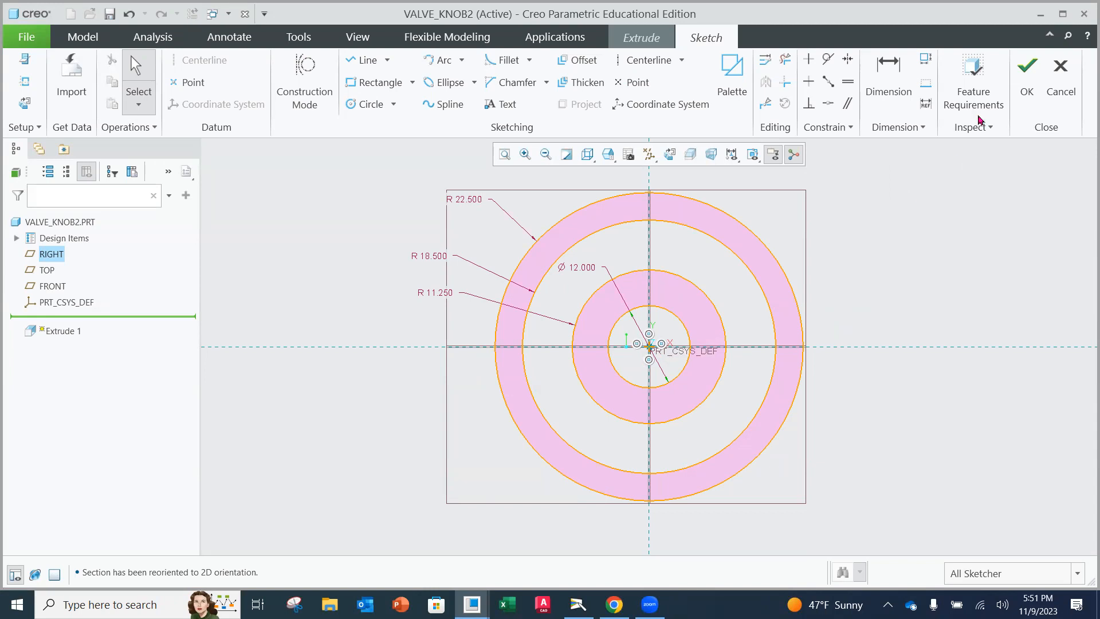
{"action": "left_click", "coordinate": [1025, 96]}
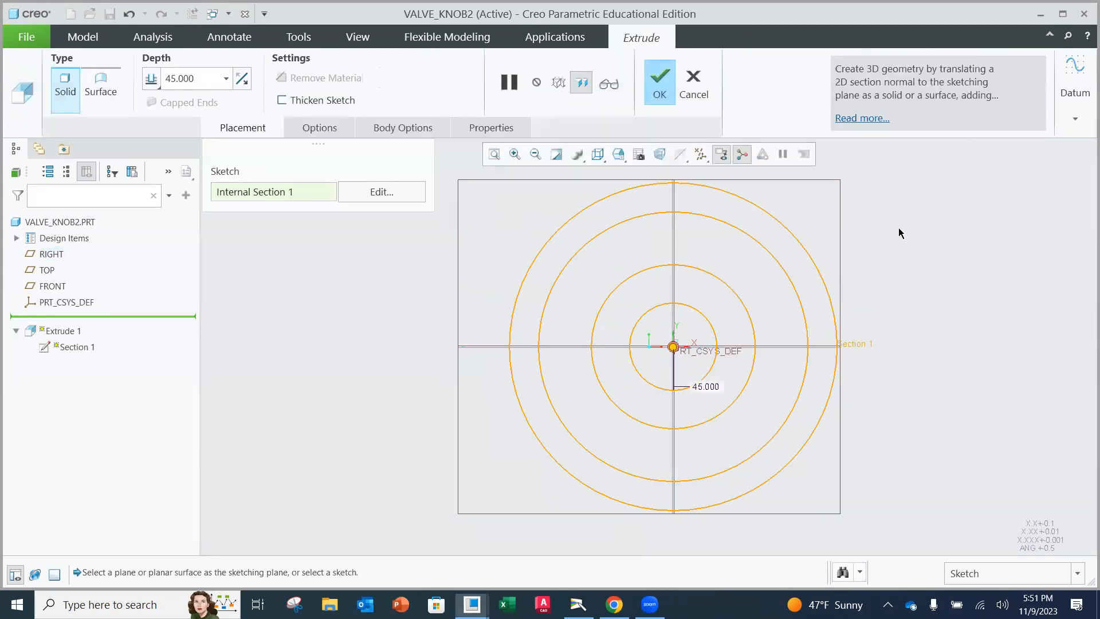
- Display the model as Shading With Edges and extrude the rim and hub profile to a depth of 6
{"action": "left_click", "coordinate": [599, 155]}
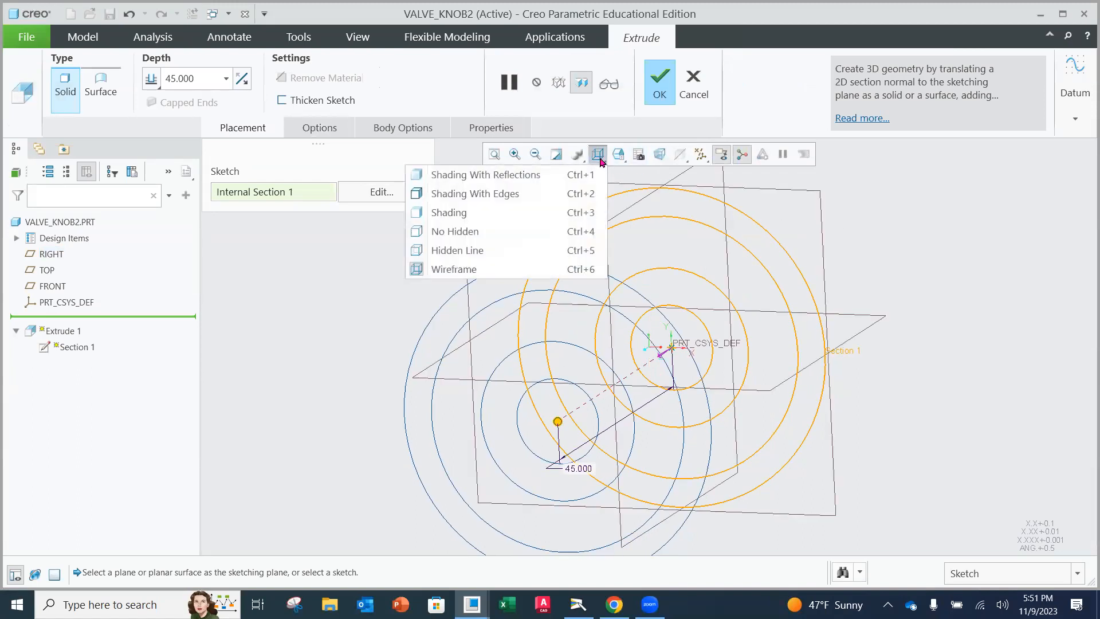
{"action": "left_click", "coordinate": [492, 197]}
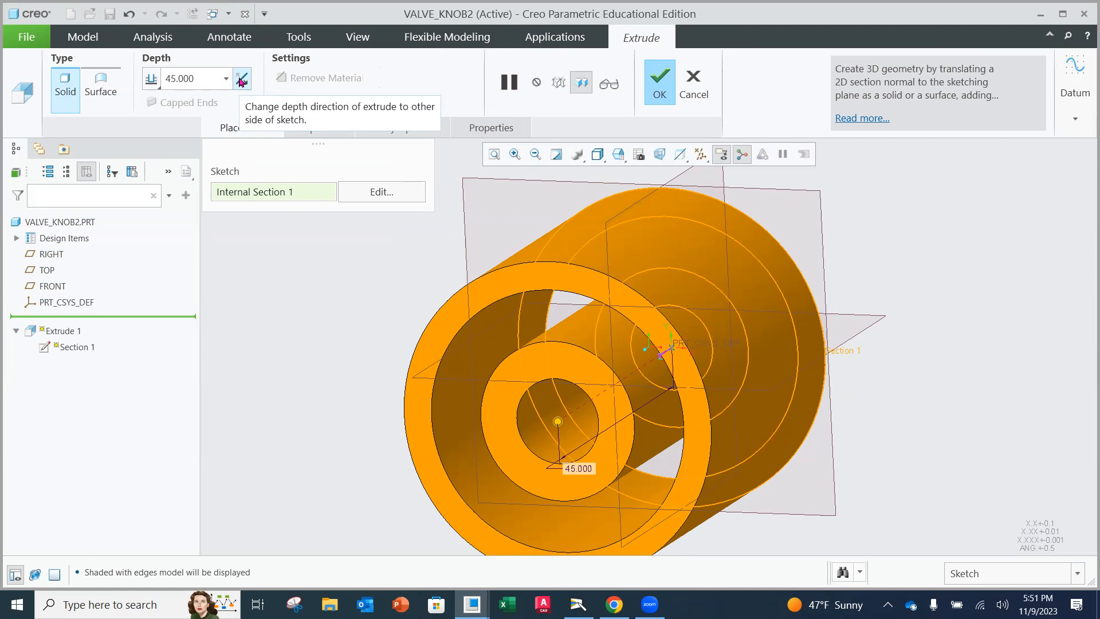
{"action": "left_click", "coordinate": [205, 77]}
{"action": "type", "text": "6"}
{"action": "key", "text": "Return"}
{"action": "mouse_move", "coordinate": [710, 210]}
{"action": "middle_mouse_down"}
{"action": "mouse_move", "coordinate": [665, 202]}
{"action": "mouse_move", "coordinate": [698, 201]}
{"action": "mouse_move", "coordinate": [699, 213]}
{"action": "middle_mouse_up"}
{"action": "left_click", "coordinate": [662, 87]}
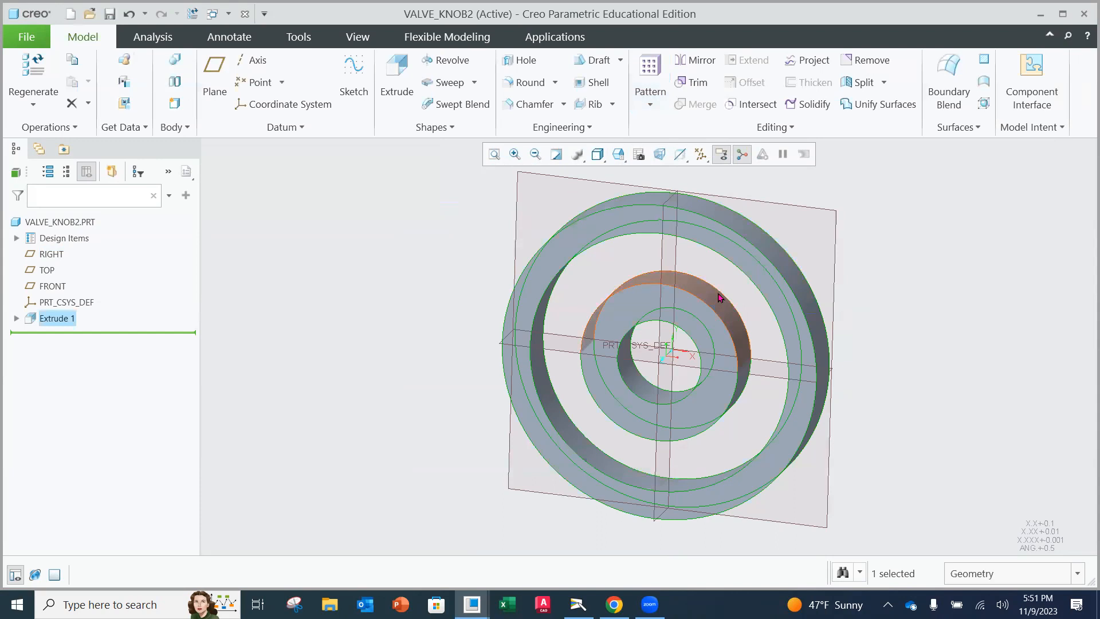
- Save the VALVE_KNOB2.PRT part in the WCTC_CREO folder
{"action": "mouse_move", "coordinate": [720, 297]}
{"action": "middle_mouse_down"}
{"action": "mouse_move", "coordinate": [830, 317]}
{"action": "mouse_move", "coordinate": [762, 315]}
{"action": "mouse_move", "coordinate": [753, 292]}
{"action": "mouse_move", "coordinate": [725, 298]}
{"action": "middle_mouse_up"}
{"action": "left_click", "coordinate": [17, 34]}
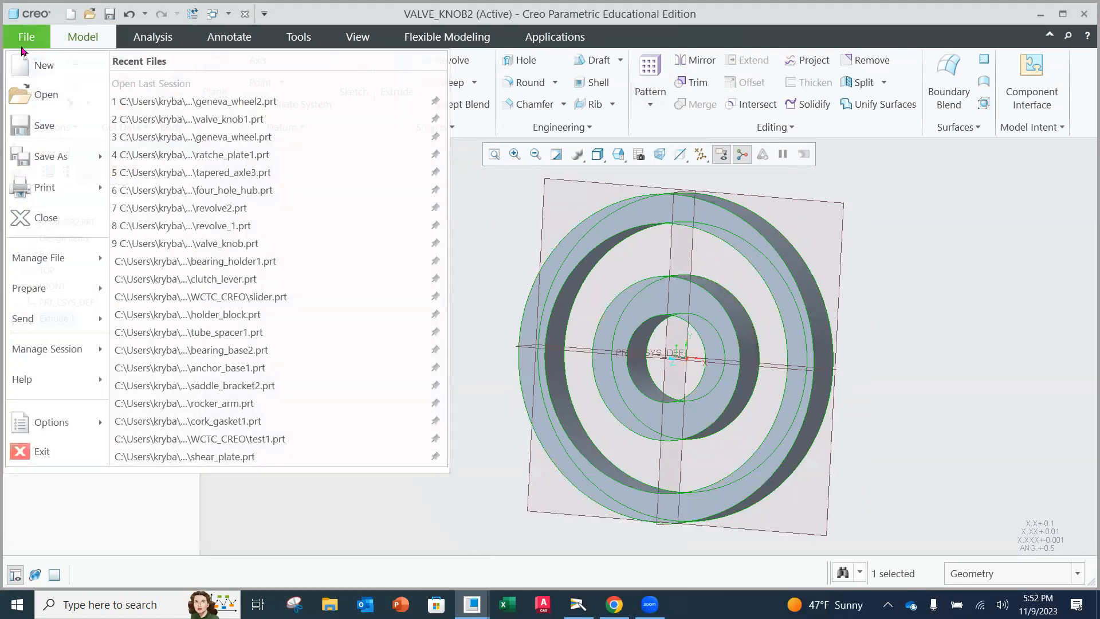
{"action": "left_click", "coordinate": [35, 125]}
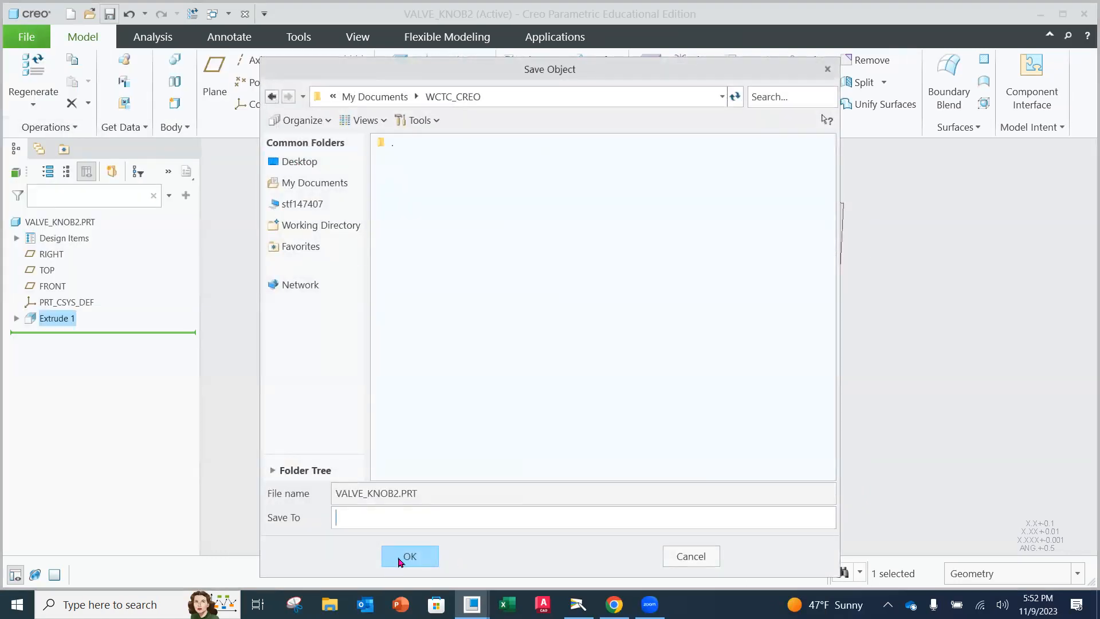
{"action": "left_click", "coordinate": [401, 560]}
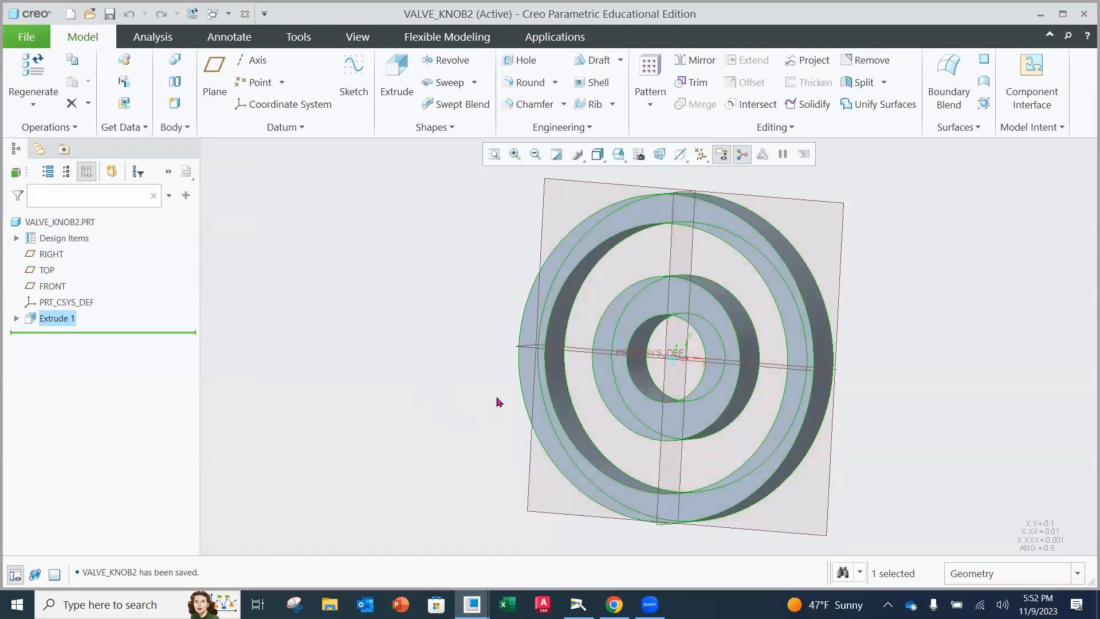
- Start a second Extrude feature and open its sketch on the flat face of the outer rim
{"action": "mouse_move", "coordinate": [578, 605]}
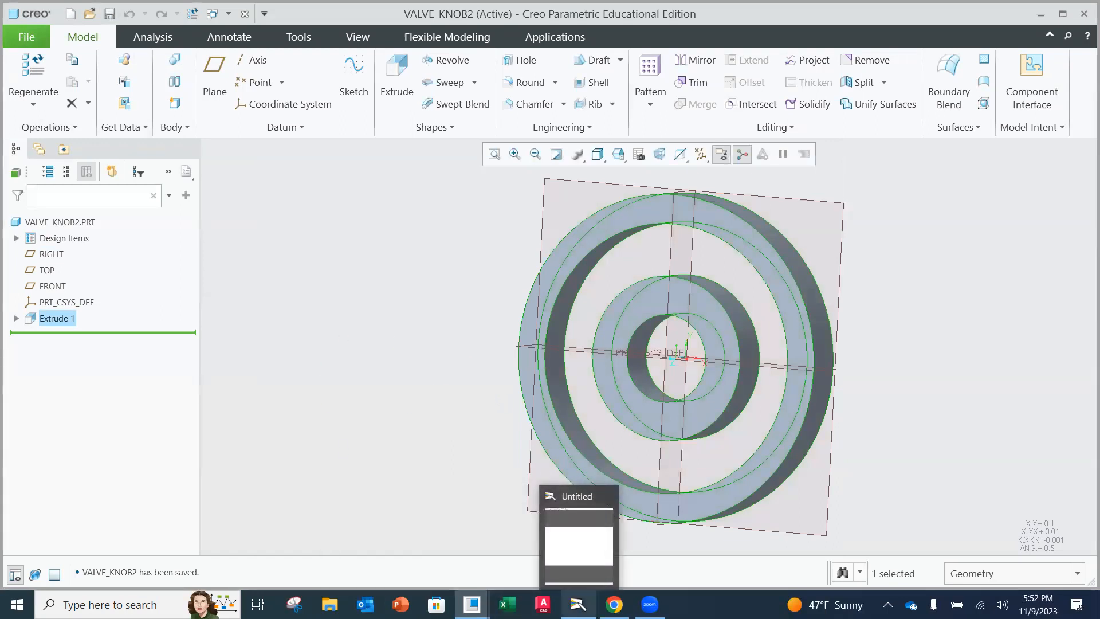
{"action": "left_click", "coordinate": [400, 83]}
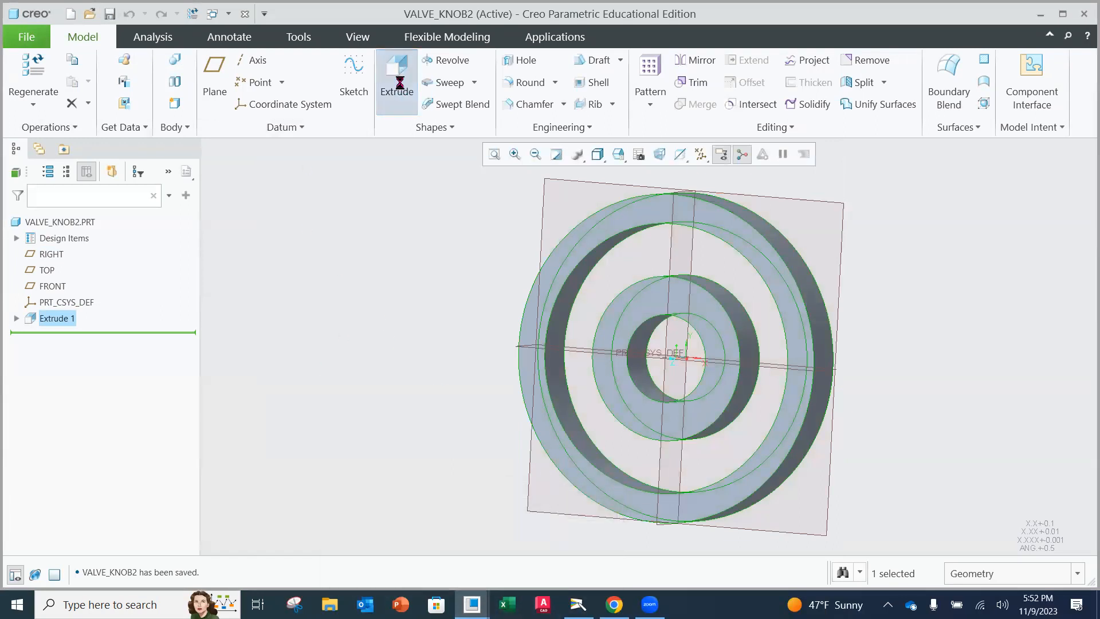
{"action": "left_click", "coordinate": [642, 215]}
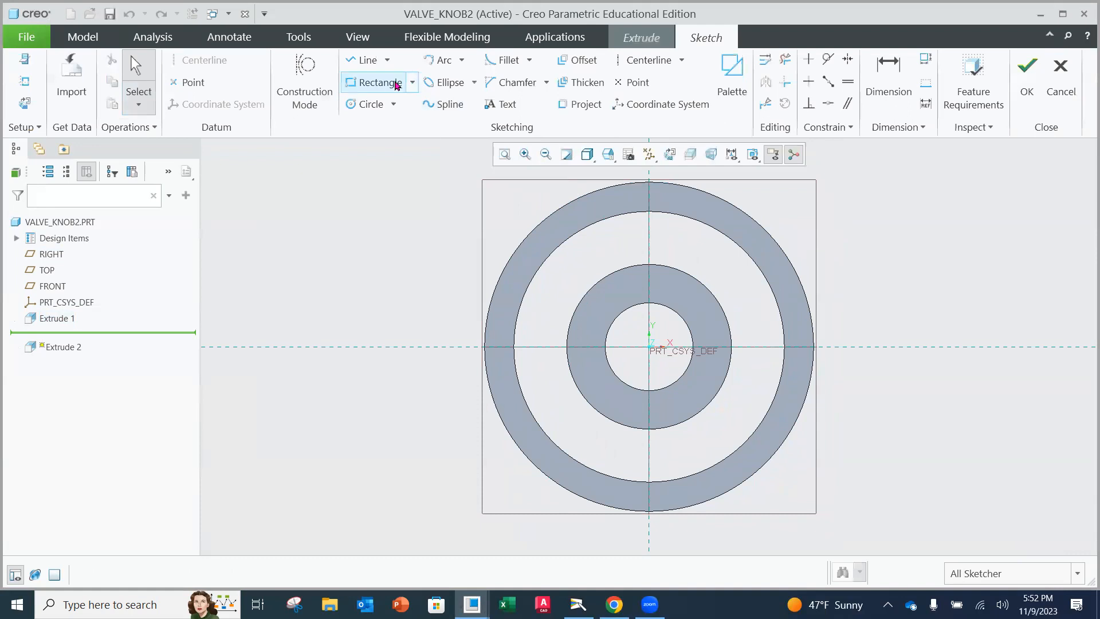
{"action": "scroll", "coordinate": [659, 255], "scroll_direction": "down", "scroll_amount": 1}
{"action": "scroll", "coordinate": [662, 237], "scroll_direction": "up", "scroll_amount": 3}
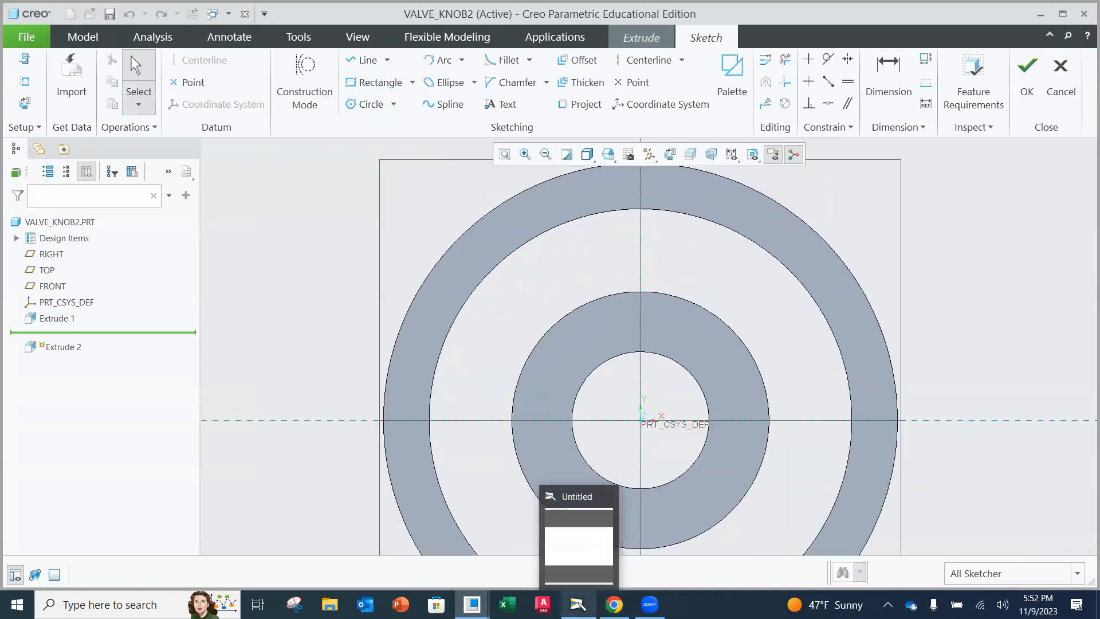
- Check the valve knob drawing in the Camera window and project the upper halves of the rim's inner edge and hub's outer edge
{"action": "left_click", "coordinate": [579, 603]}
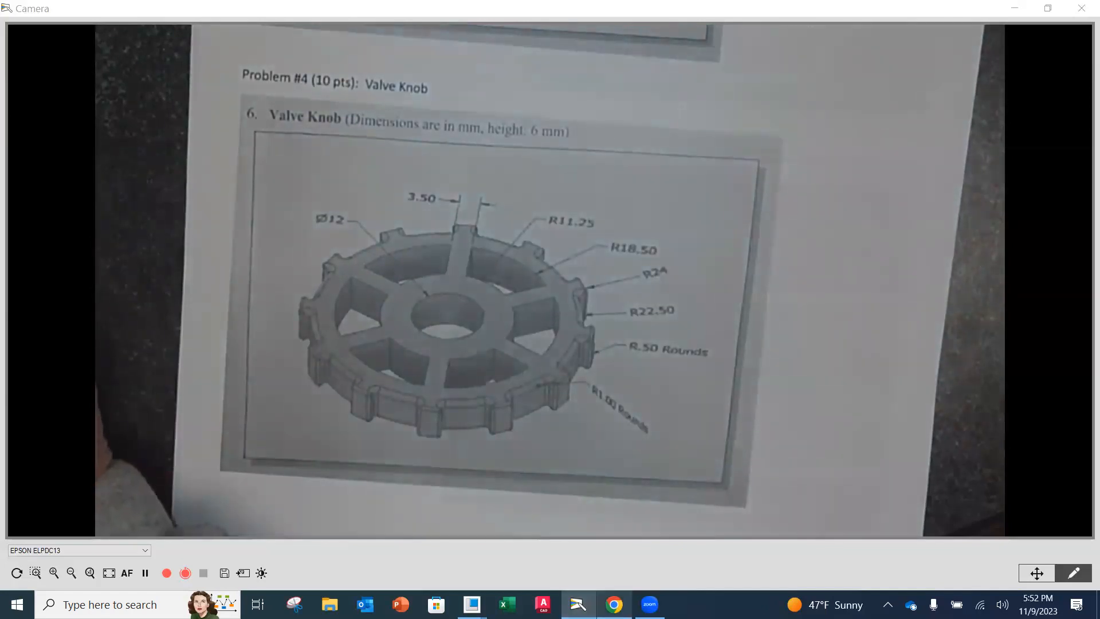
{"action": "mouse_move", "coordinate": [615, 605]}
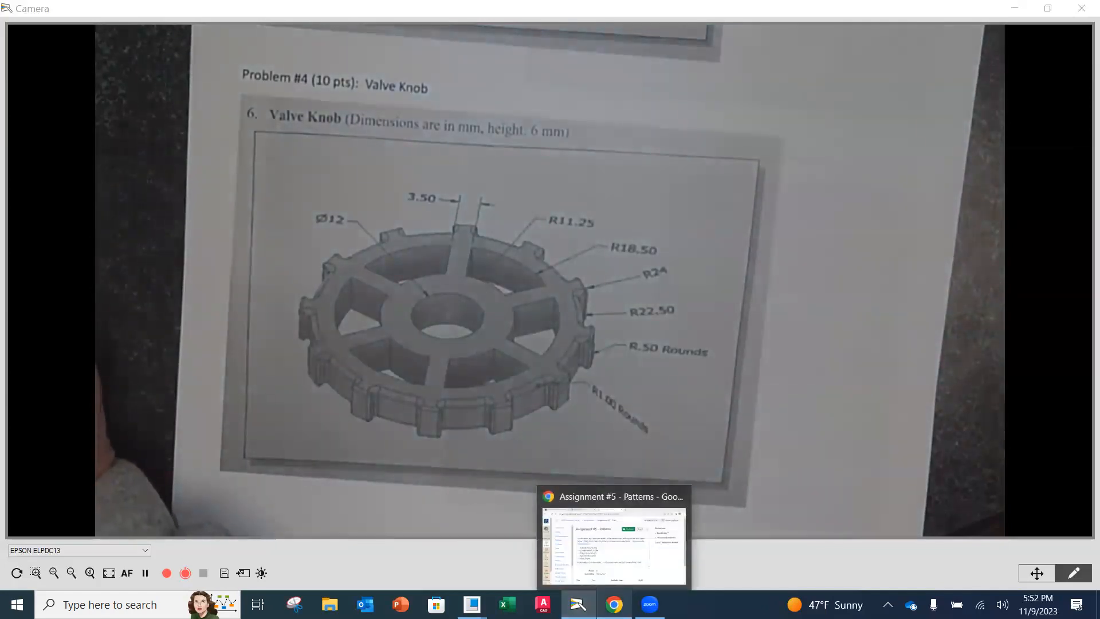
{"action": "mouse_move", "coordinate": [472, 604]}
{"action": "left_click", "coordinate": [461, 550]}
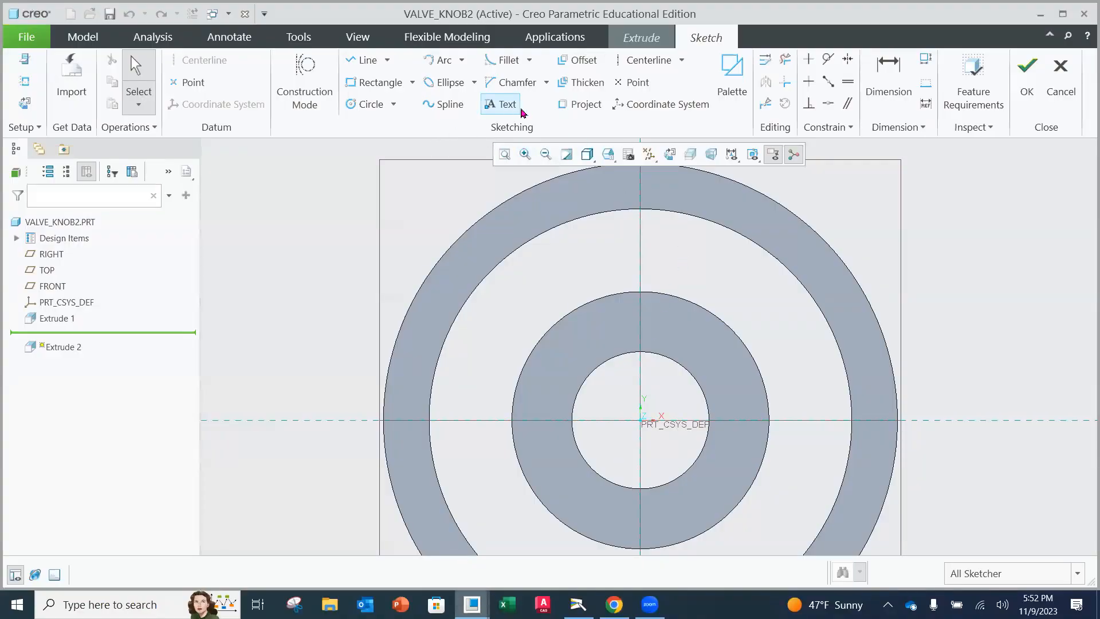
{"action": "left_click", "coordinate": [589, 106]}
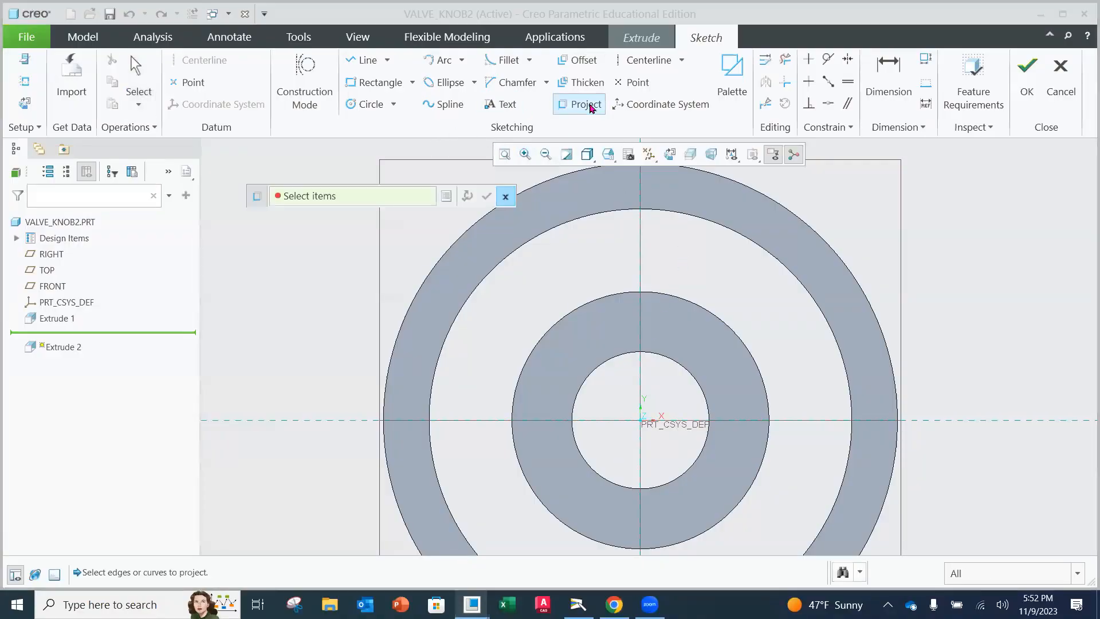
{"action": "left_click", "coordinate": [704, 223]}
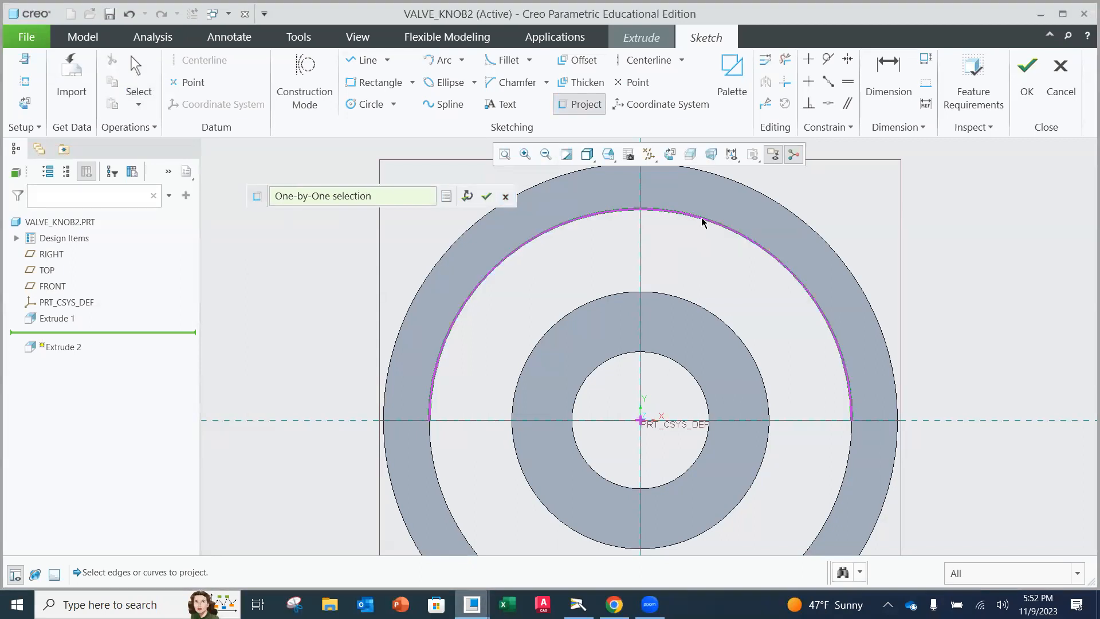
{"action": "left_click", "coordinate": [676, 300]}
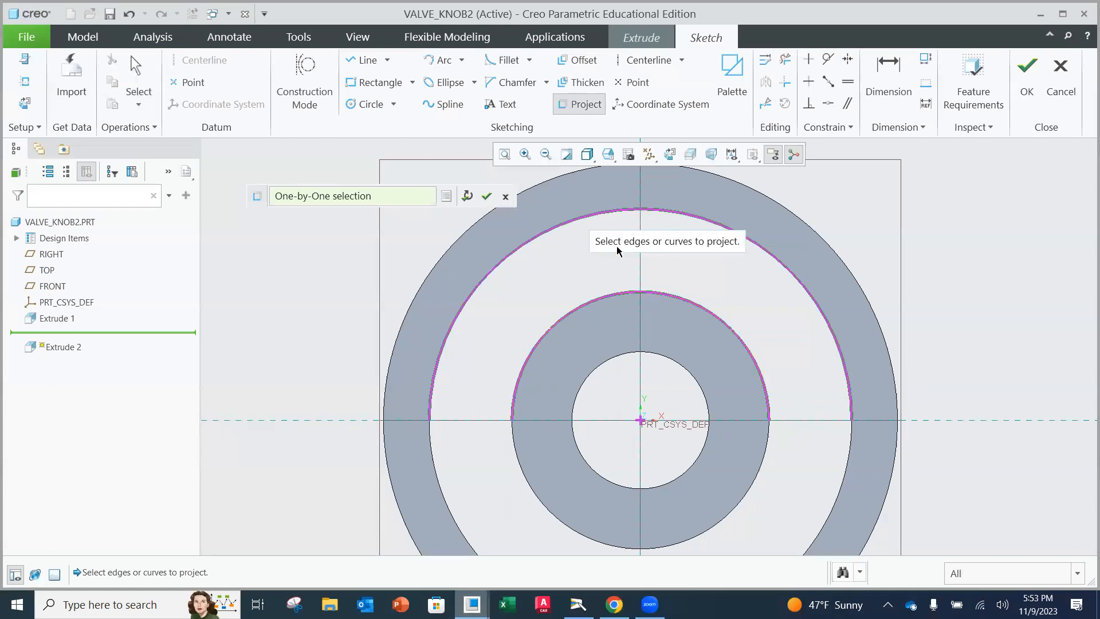
{"action": "left_click", "coordinate": [486, 198]}
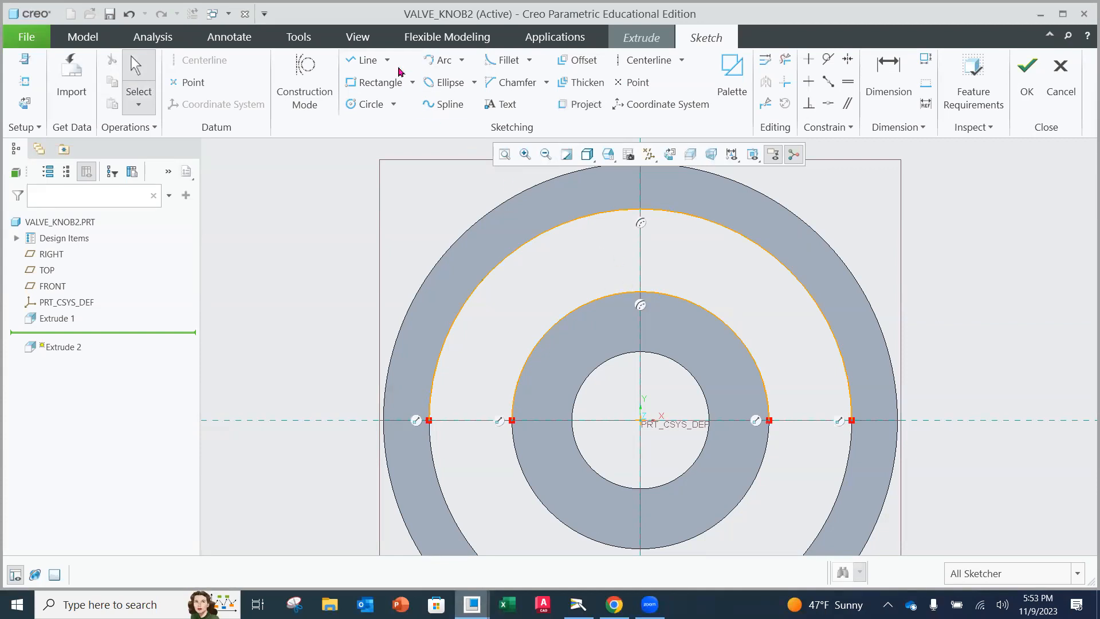
- Draw two vertical spoke lines between the projected hub and rim arcs, one on each side of the vertical centreline
{"action": "left_click", "coordinate": [367, 62]}
{"action": "left_click", "coordinate": [613, 295]}
{"action": "left_click", "coordinate": [613, 211]}
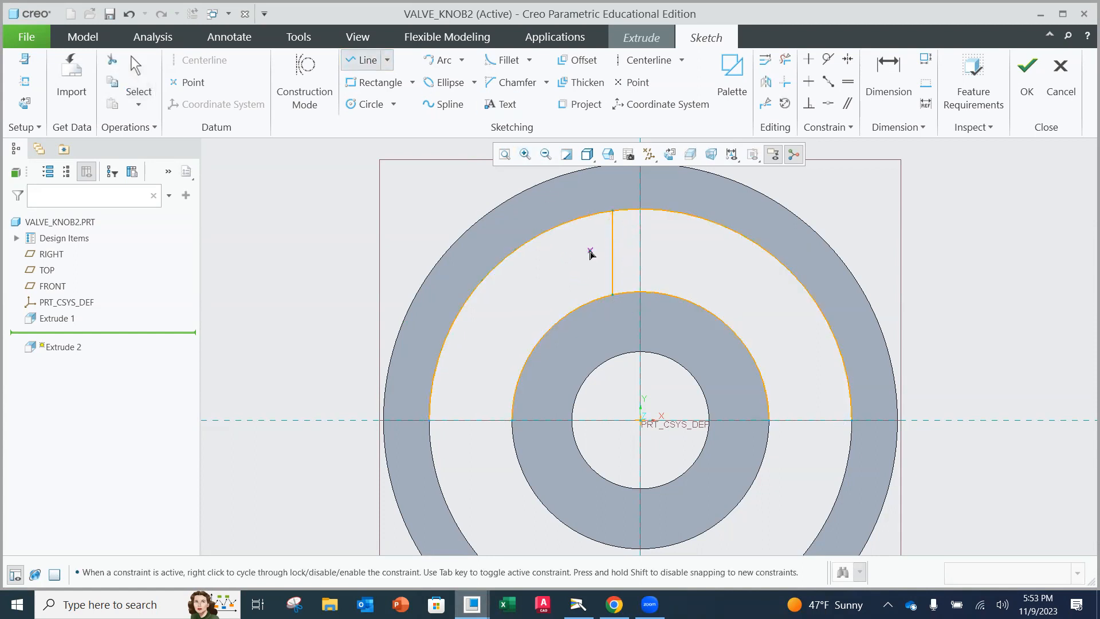
{"action": "middle_click", "coordinate": [590, 250]}
{"action": "left_click", "coordinate": [361, 63]}
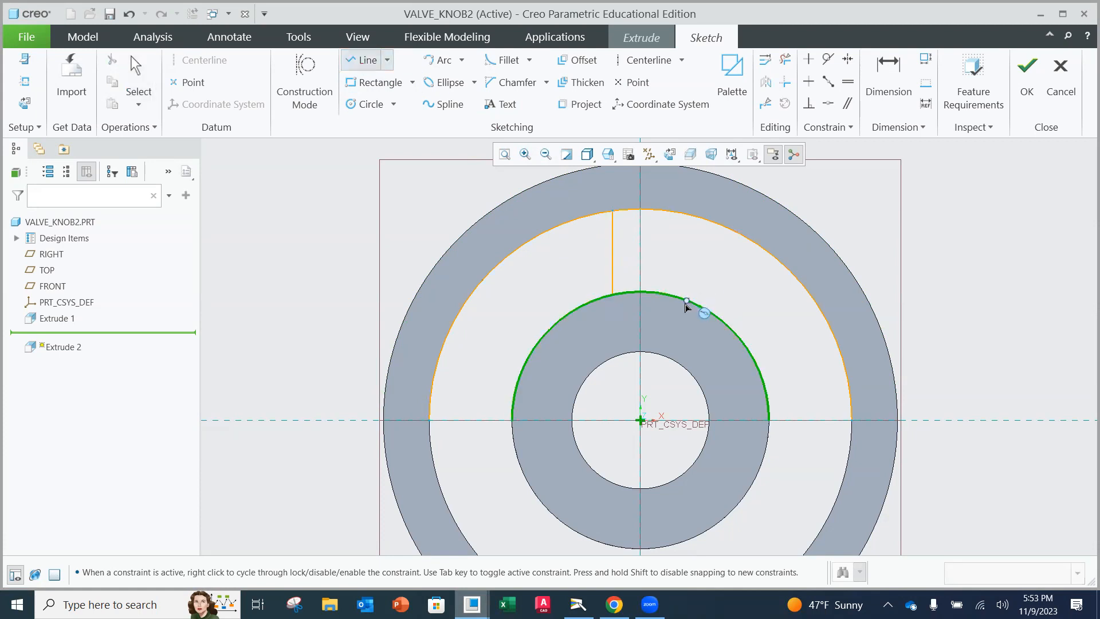
{"action": "left_click", "coordinate": [680, 295]}
{"action": "left_click", "coordinate": [680, 212]}
{"action": "middle_click", "coordinate": [697, 242]}
{"action": "middle_click", "coordinate": [717, 275]}
- Trim away the projected arc portions outside the two vertical lines, leaving a closed spoke profile
{"action": "scroll", "coordinate": [692, 266], "scroll_direction": "down", "scroll_amount": 1}
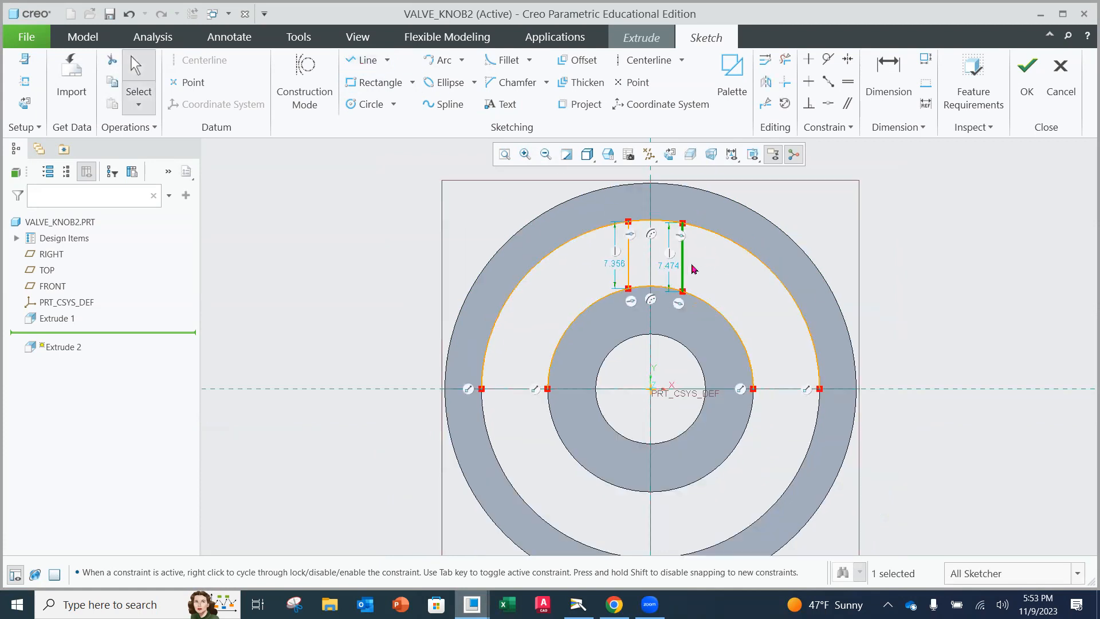
{"action": "scroll", "coordinate": [691, 264], "scroll_direction": "up", "scroll_amount": 1}
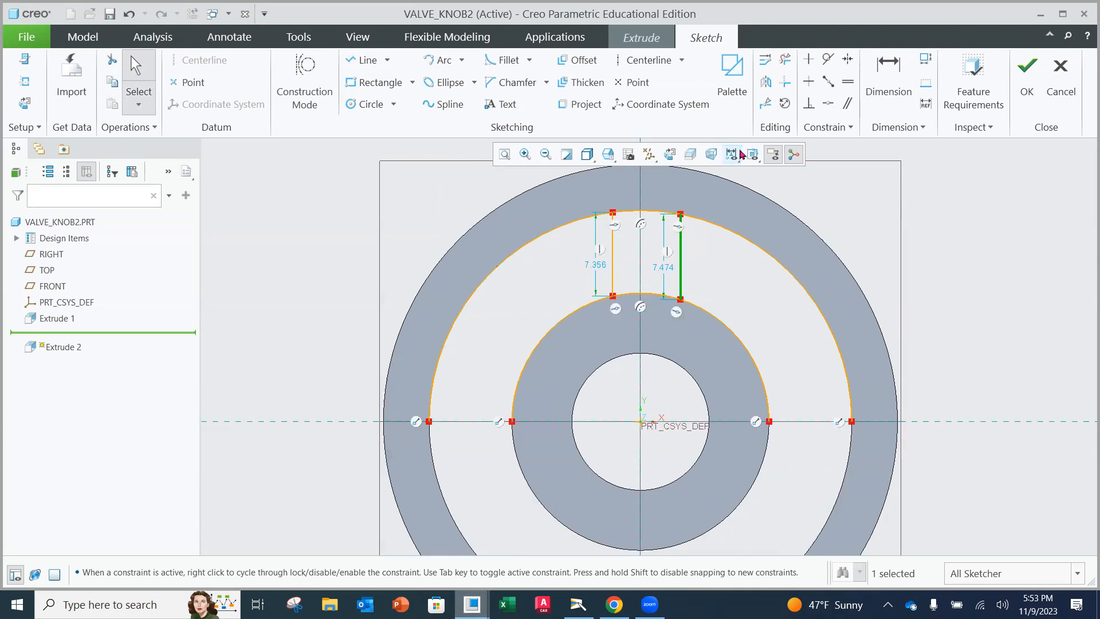
{"action": "left_click", "coordinate": [787, 60]}
{"action": "mouse_move", "coordinate": [771, 250]}
{"action": "left_mouse_down"}
{"action": "mouse_move", "coordinate": [729, 342]}
{"action": "mouse_move", "coordinate": [679, 356]}
{"action": "mouse_move", "coordinate": [596, 353]}
{"action": "mouse_move", "coordinate": [557, 331]}
{"action": "mouse_move", "coordinate": [519, 230]}
{"action": "left_mouse_up"}
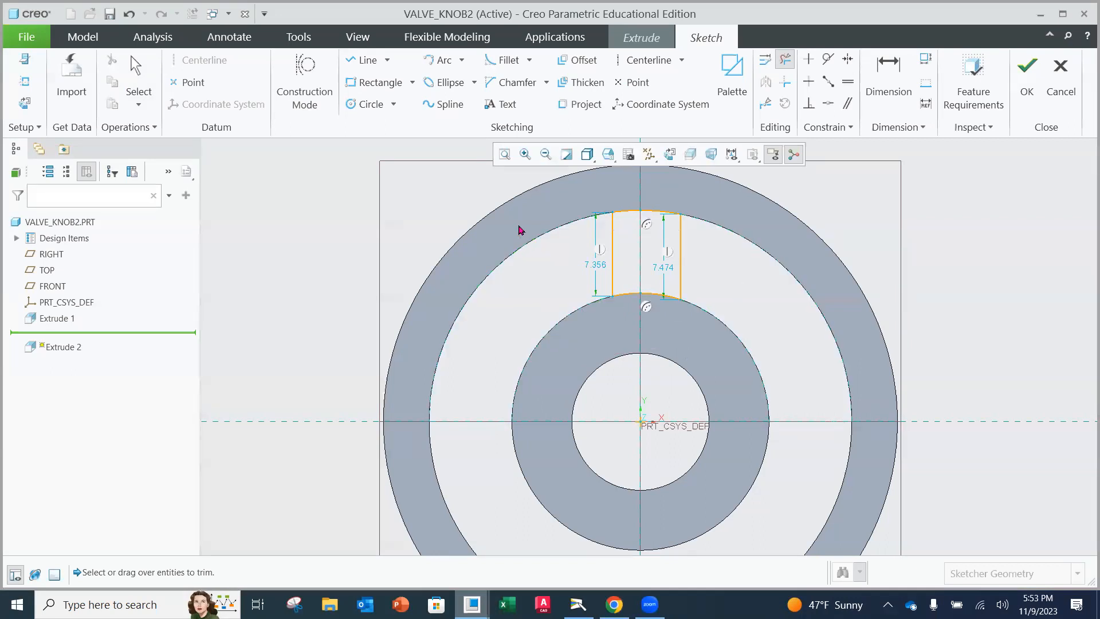
{"action": "middle_click", "coordinate": [848, 193]}
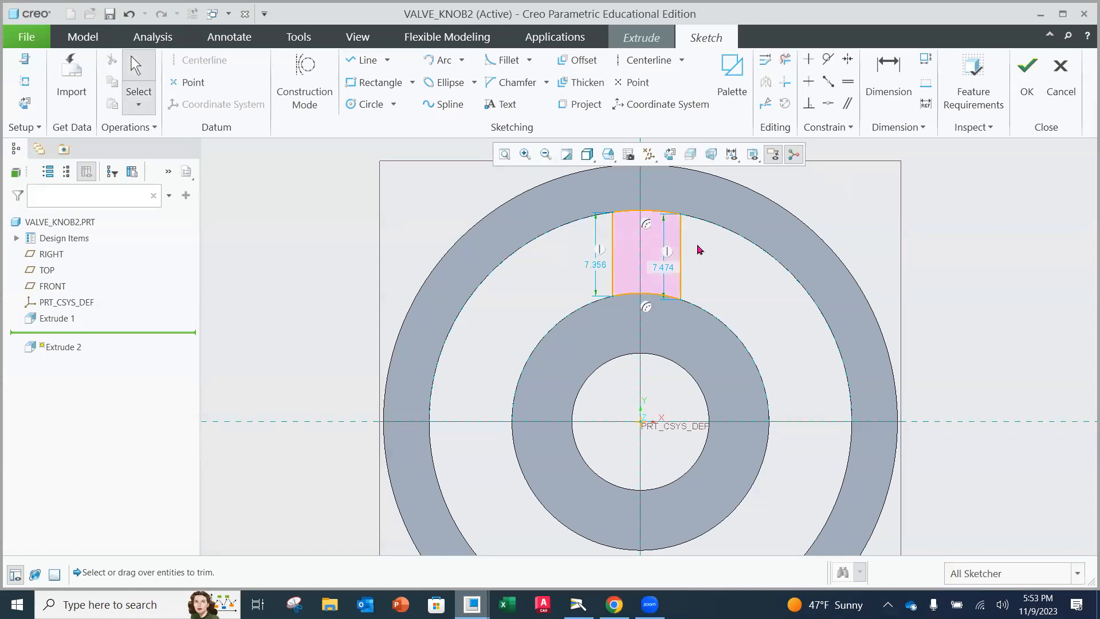
- Dimension the distance between the spoke's two vertical lines and set it to 3.5
{"action": "scroll", "coordinate": [701, 249], "scroll_direction": "down", "scroll_amount": 2}
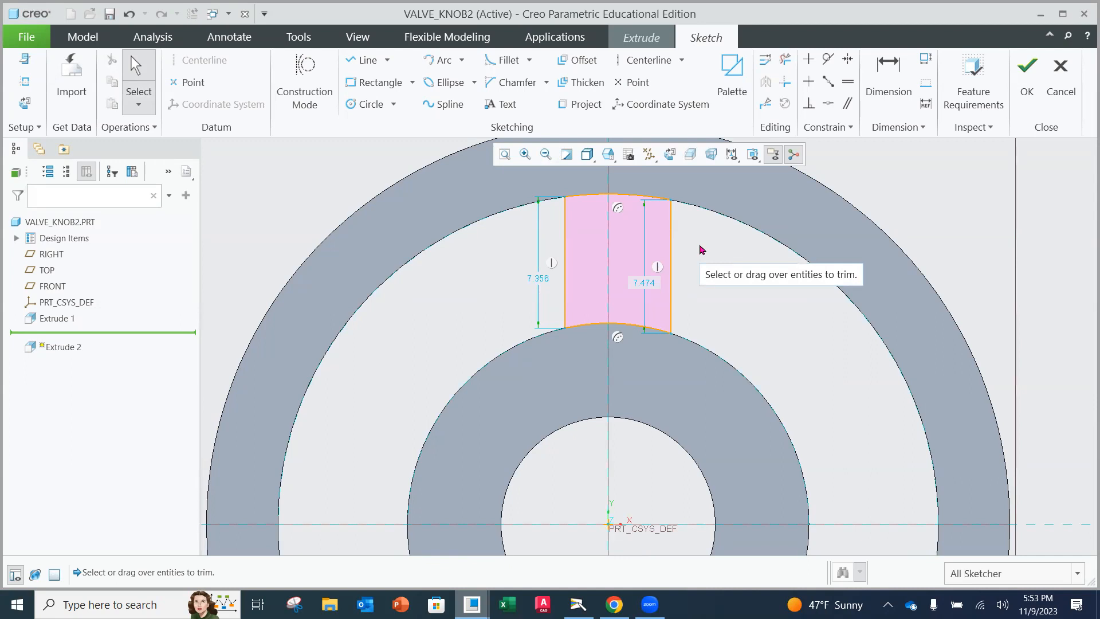
{"action": "scroll", "coordinate": [674, 232], "scroll_direction": "down", "scroll_amount": 2}
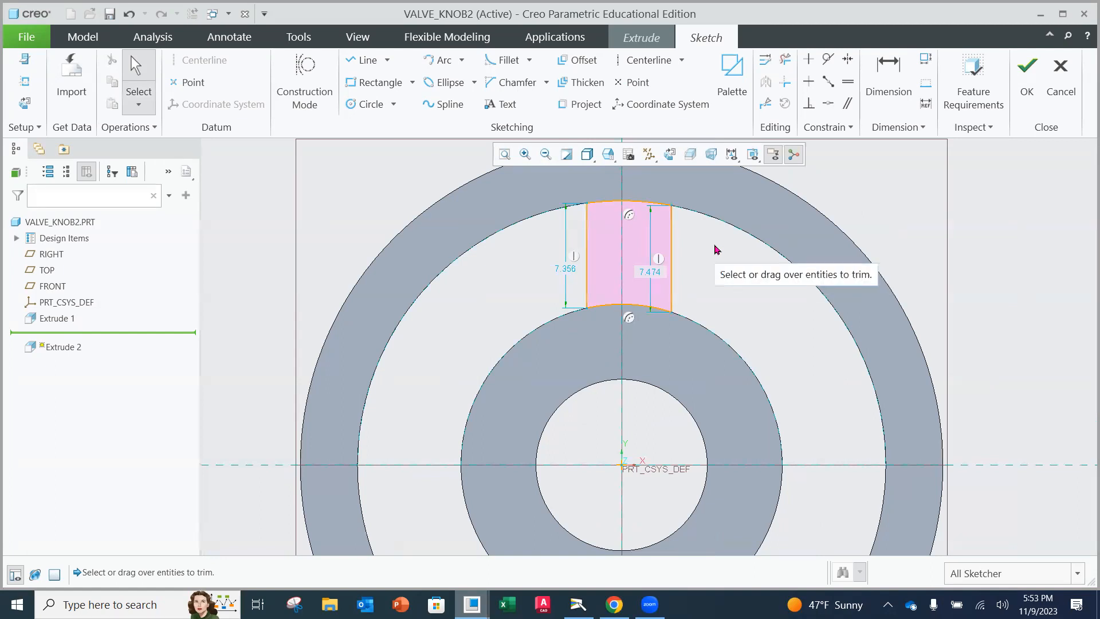
{"action": "scroll", "coordinate": [695, 248], "scroll_direction": "up", "scroll_amount": 1}
{"action": "scroll", "coordinate": [692, 247], "scroll_direction": "down", "scroll_amount": 1}
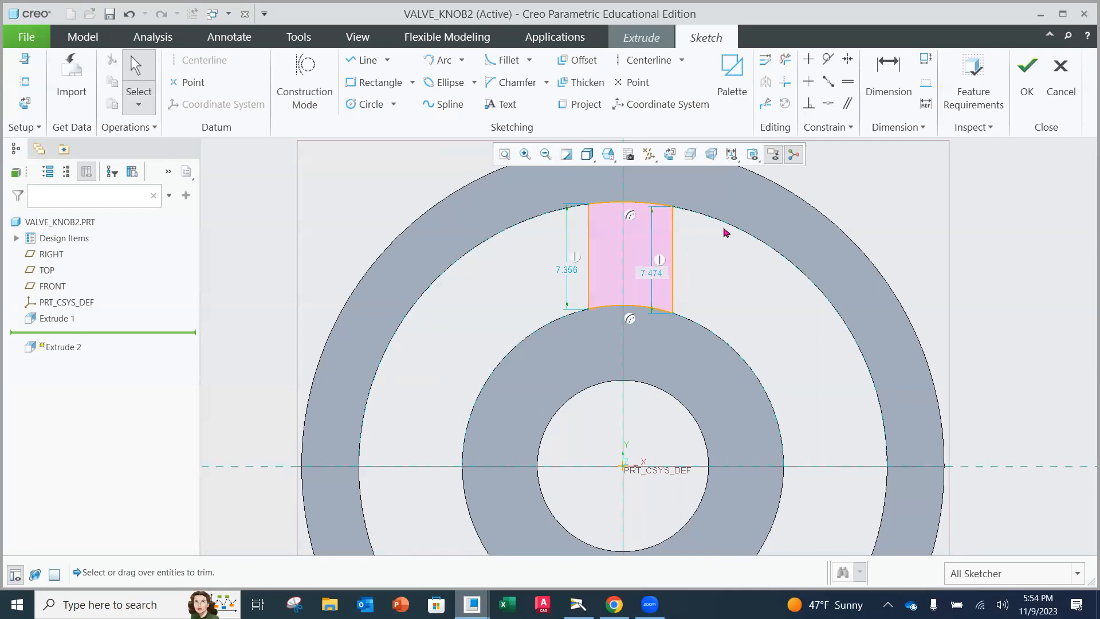
{"action": "left_click", "coordinate": [884, 73]}
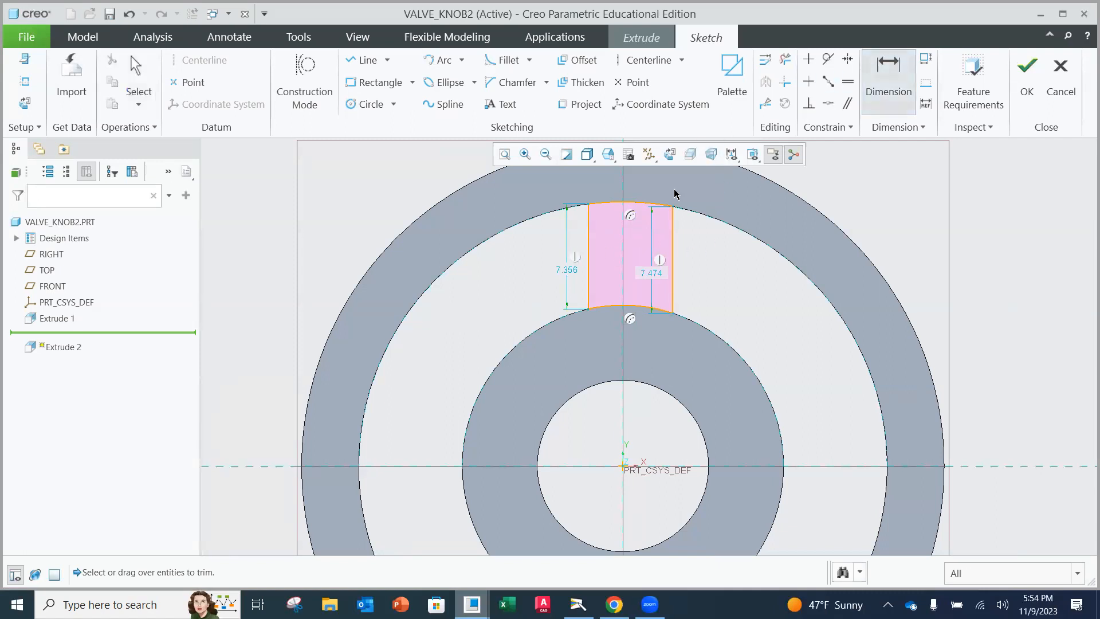
{"action": "left_click", "coordinate": [588, 246]}
{"action": "left_click", "coordinate": [672, 255]}
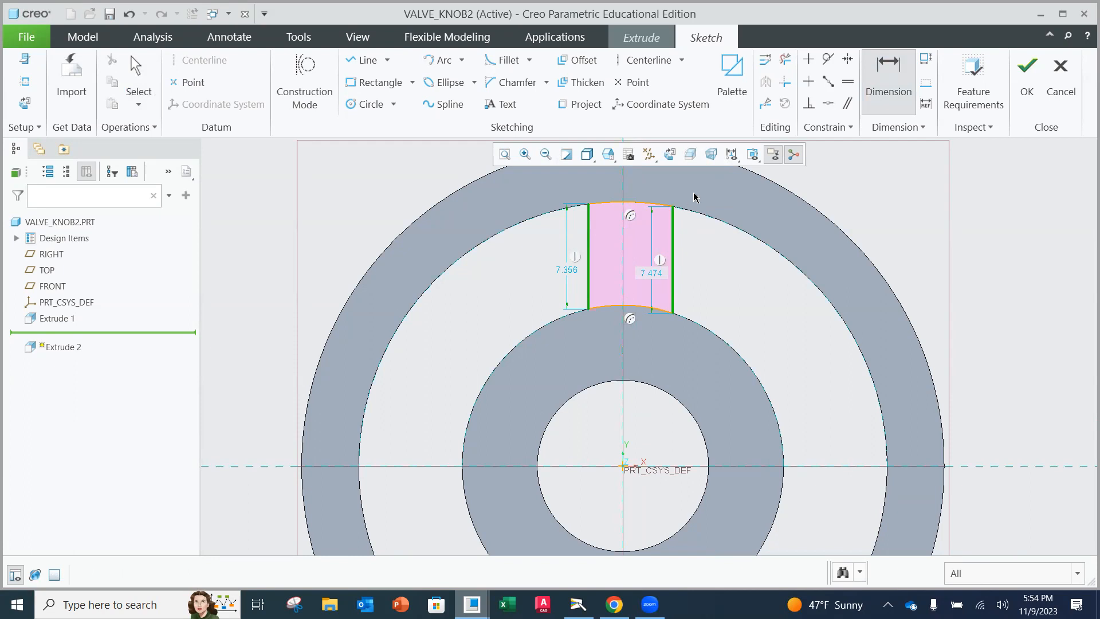
{"action": "middle_click", "coordinate": [713, 254]}
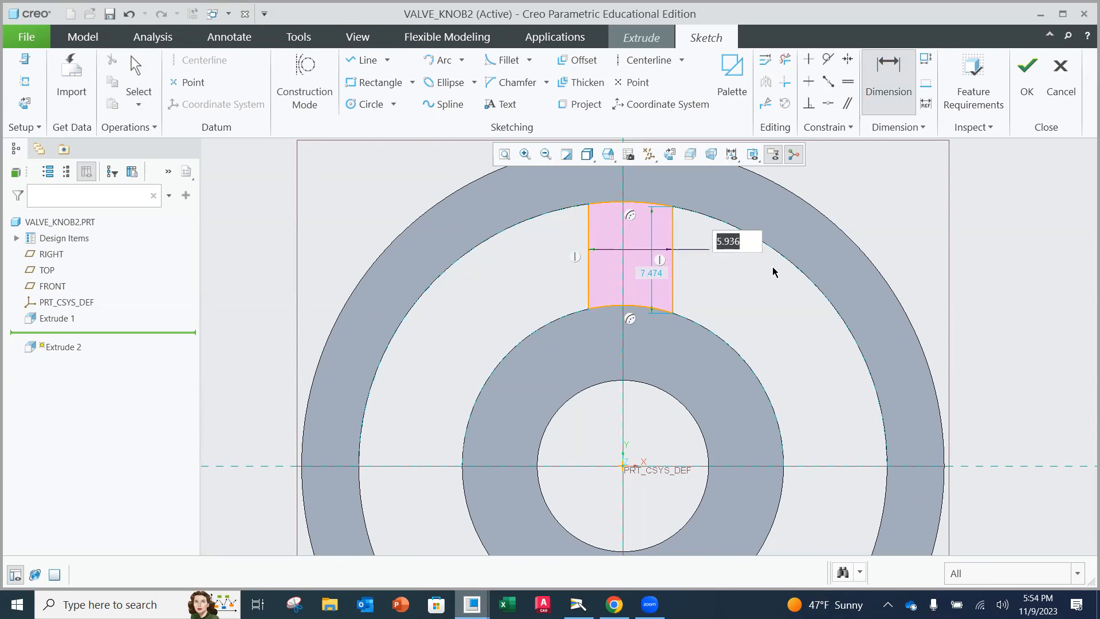
{"action": "type", "text": "3.5"}
{"action": "key", "text": "Return"}
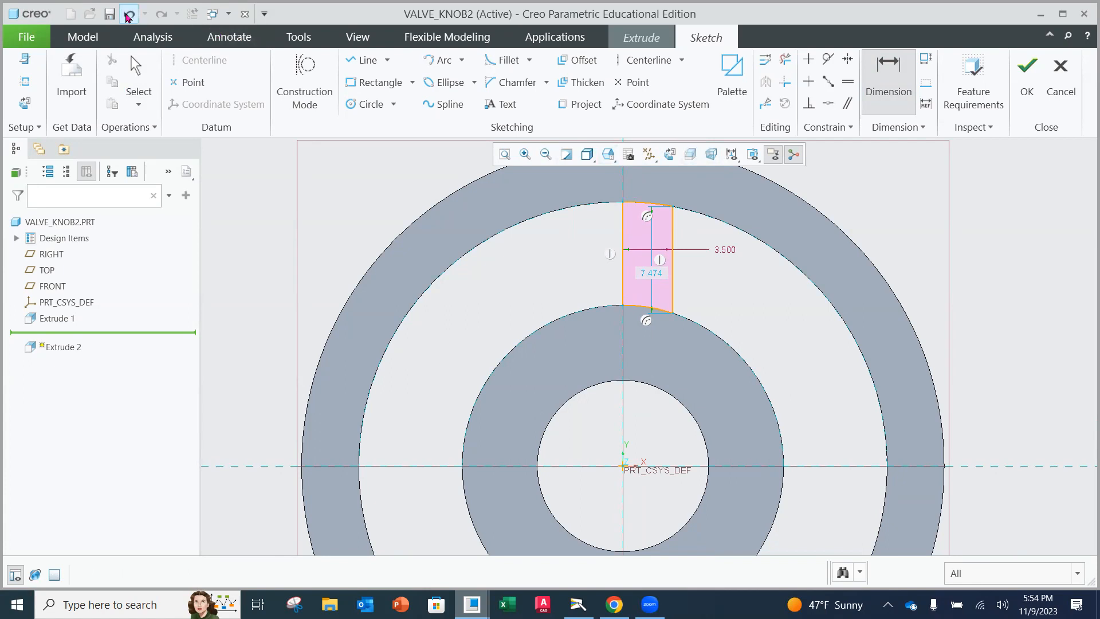
- Undo the last sketch change and set the spoke's width dimension to 4
{"action": "left_click", "coordinate": [128, 13]}
{"action": "double_click", "coordinate": [722, 250]}
{"action": "type", "text": "4"}
{"action": "key", "text": "Return"}
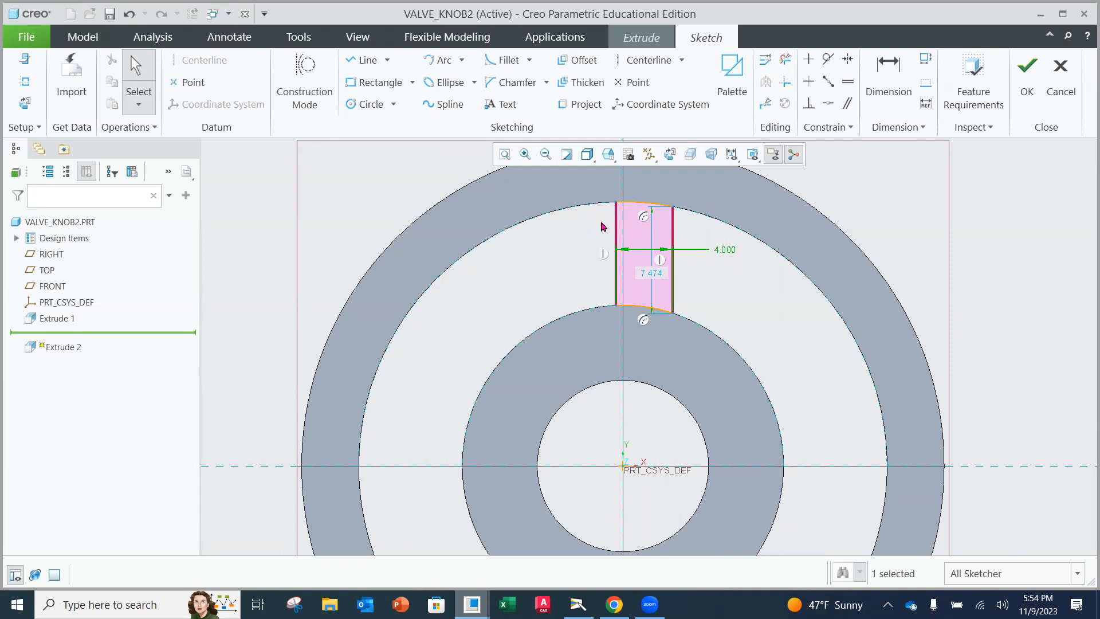
- Make the upper endpoints of the two spoke lines symmetric about the vertical centreline
{"action": "scroll", "coordinate": [604, 228], "scroll_direction": "up", "scroll_amount": 2}
{"action": "scroll", "coordinate": [632, 230], "scroll_direction": "down", "scroll_amount": 3}
{"action": "scroll", "coordinate": [629, 216], "scroll_direction": "down", "scroll_amount": 1}
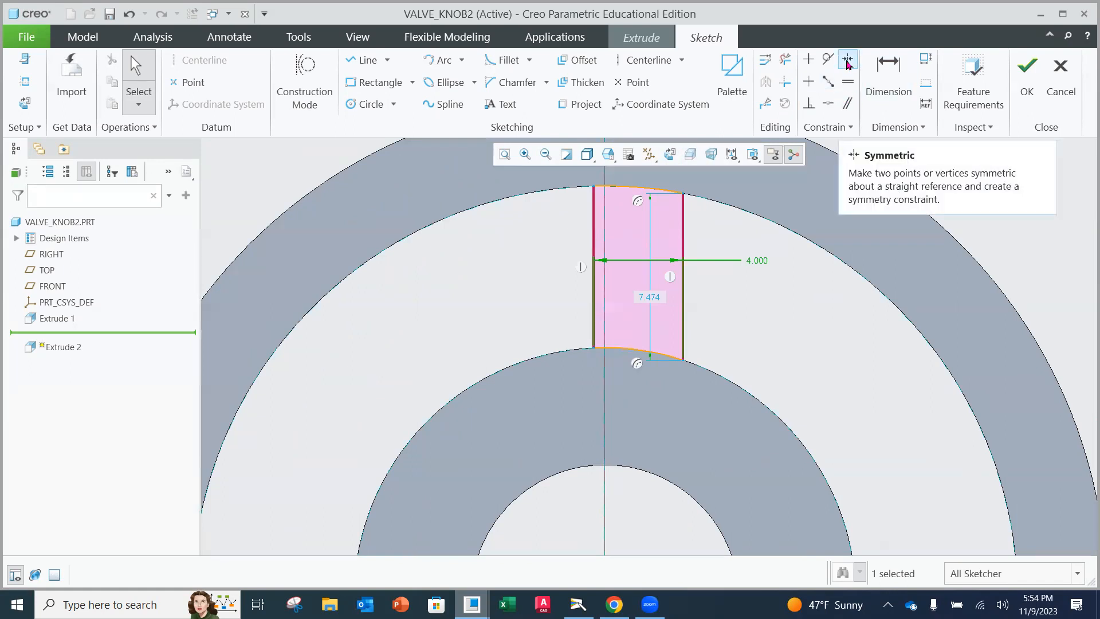
{"action": "left_click", "coordinate": [849, 62]}
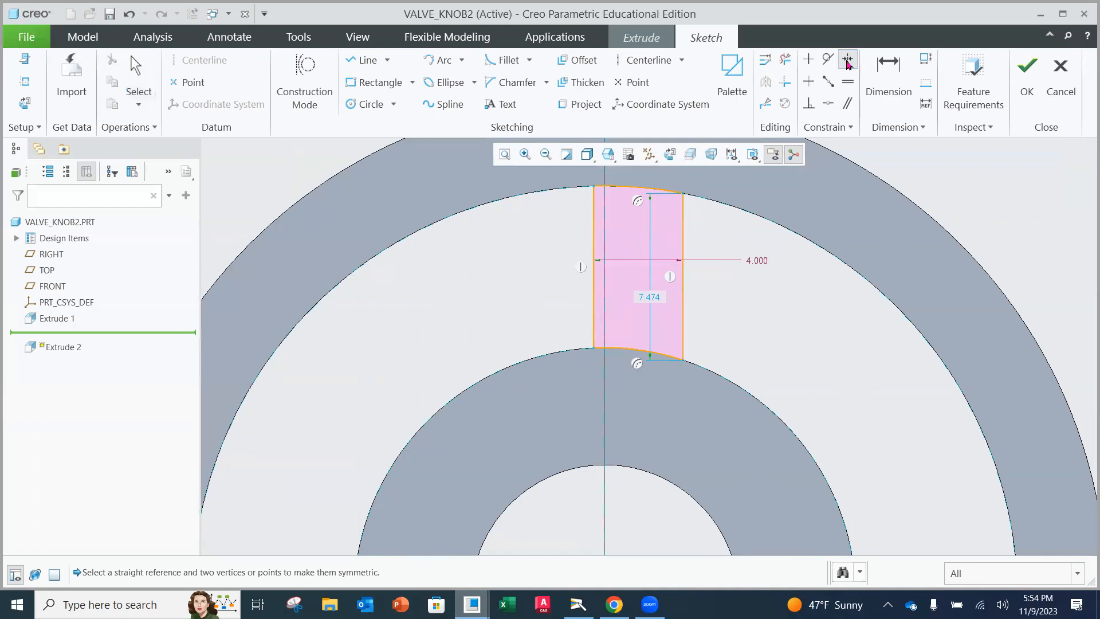
{"action": "left_click", "coordinate": [594, 187]}
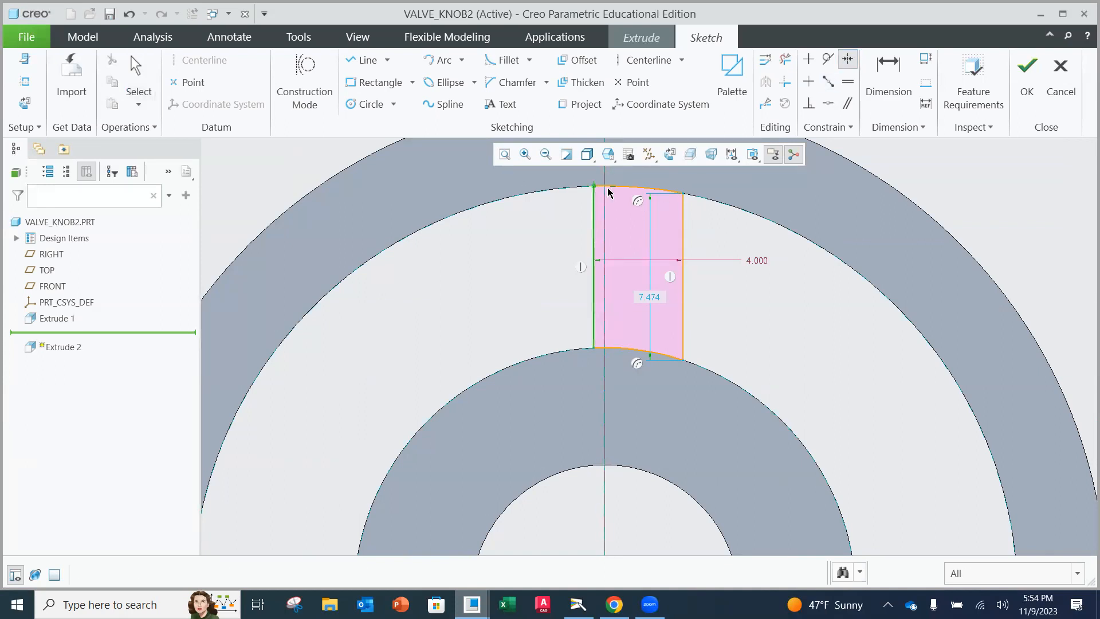
{"action": "left_click", "coordinate": [682, 194]}
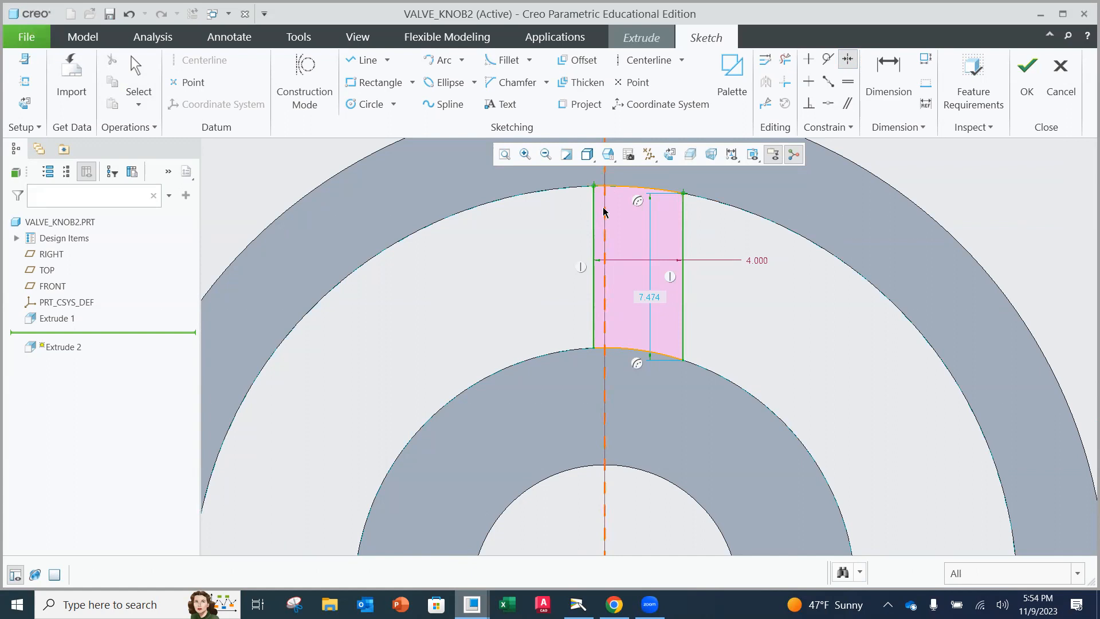
{"action": "left_click", "coordinate": [606, 214]}
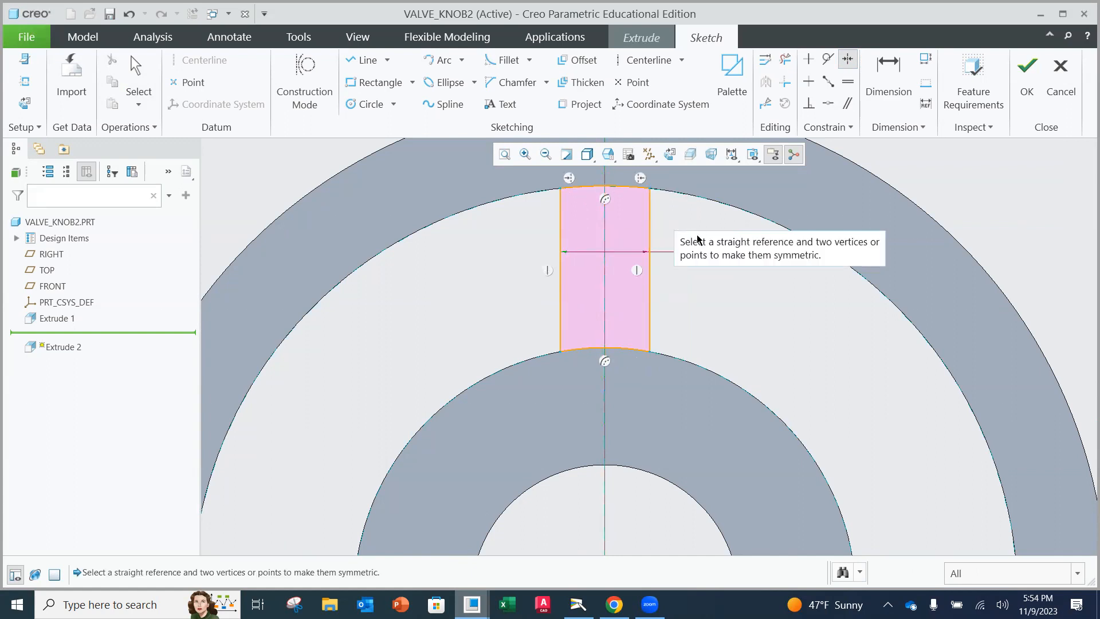
{"action": "middle_click", "coordinate": [724, 252]}
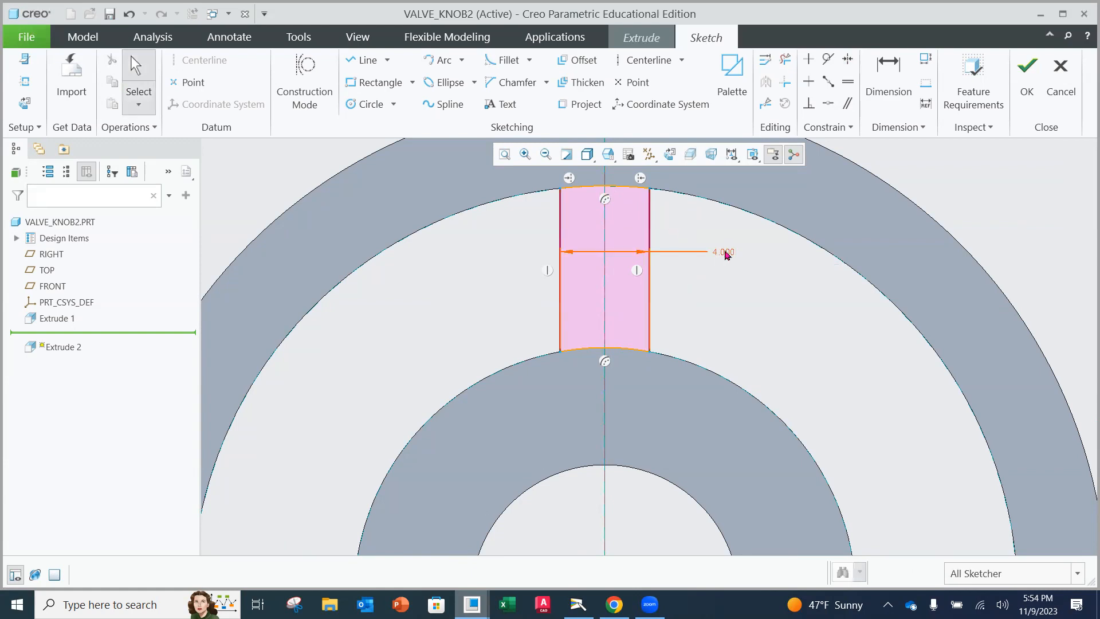
- Set the width of the centred spoke profile to 3.5
{"action": "double_click", "coordinate": [724, 253]}
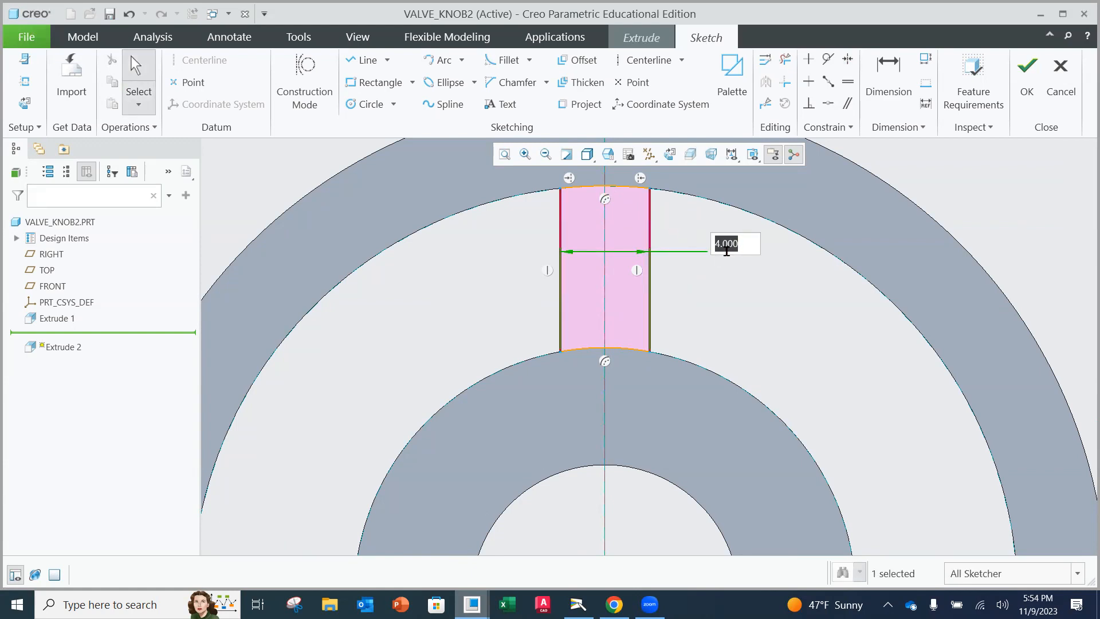
{"action": "type", "text": "3.5"}
{"action": "key", "text": "Return"}
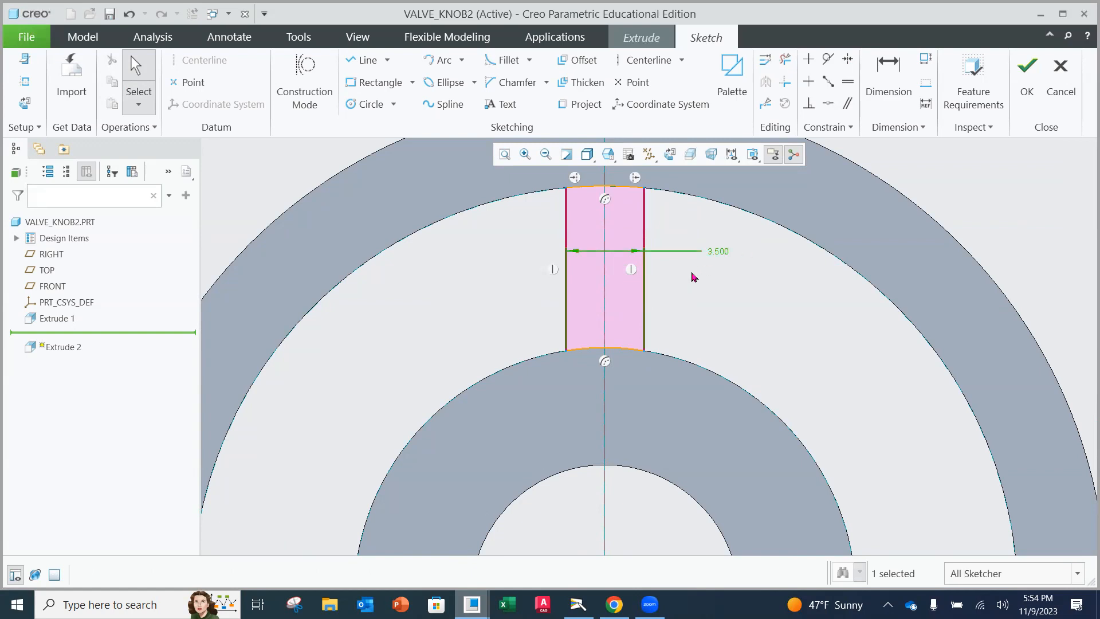
{"action": "scroll", "coordinate": [662, 263], "scroll_direction": "up", "scroll_amount": 2}
{"action": "scroll", "coordinate": [662, 262], "scroll_direction": "down", "scroll_amount": 2}
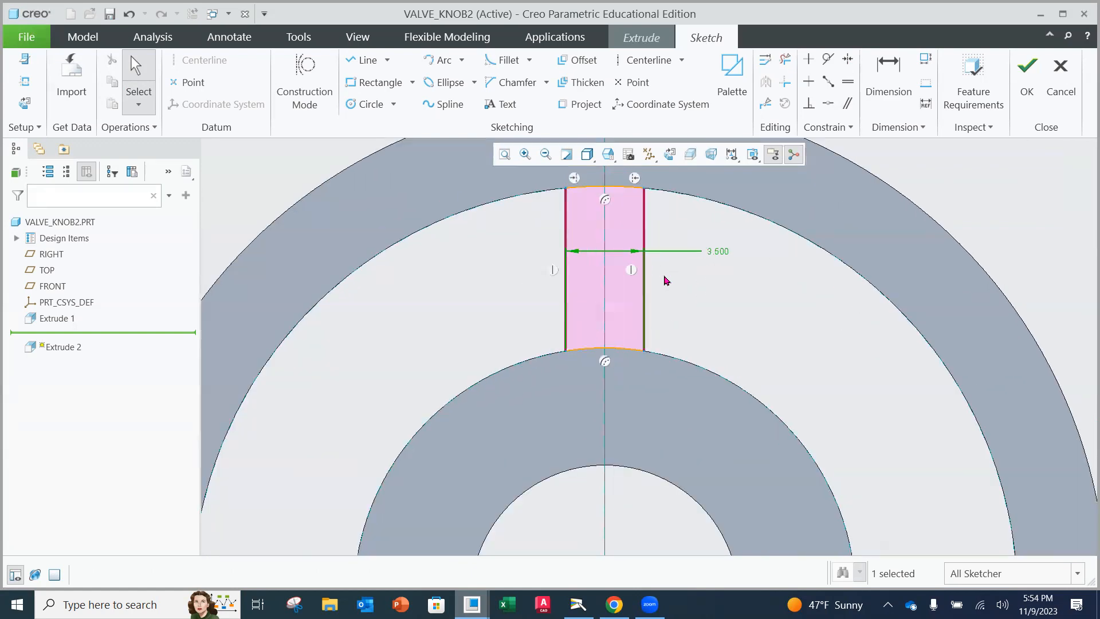
{"action": "scroll", "coordinate": [712, 294], "scroll_direction": "up", "scroll_amount": 3}
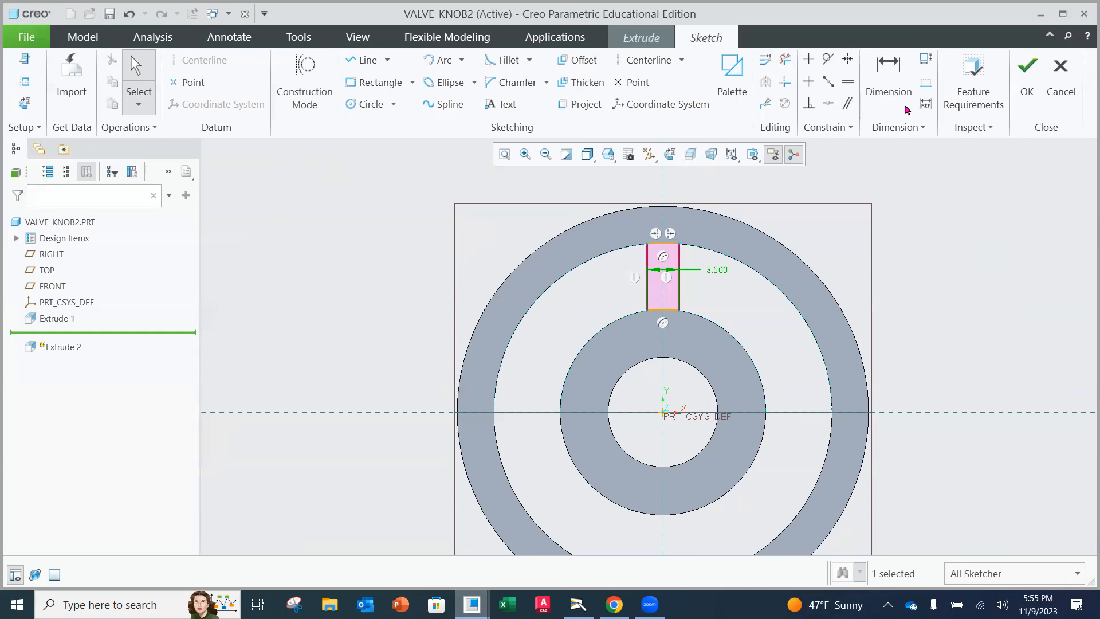
- Check the spoke sketch against the feature requirements and finish the sketch
{"action": "left_click", "coordinate": [972, 94]}
{"action": "left_click", "coordinate": [549, 389]}
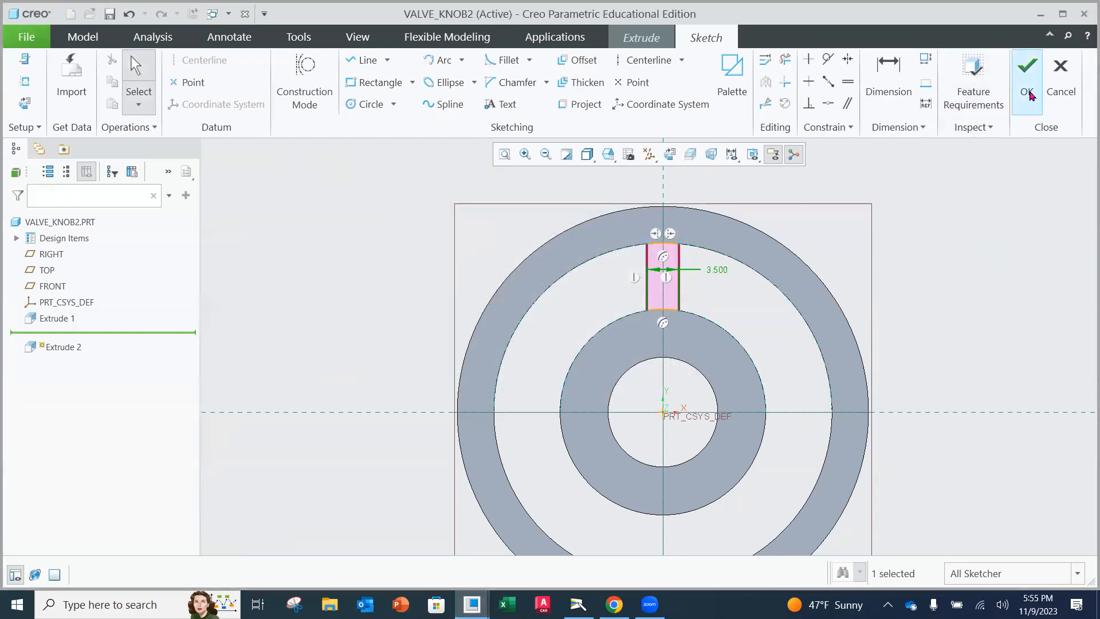
{"action": "left_click", "coordinate": [1026, 86]}
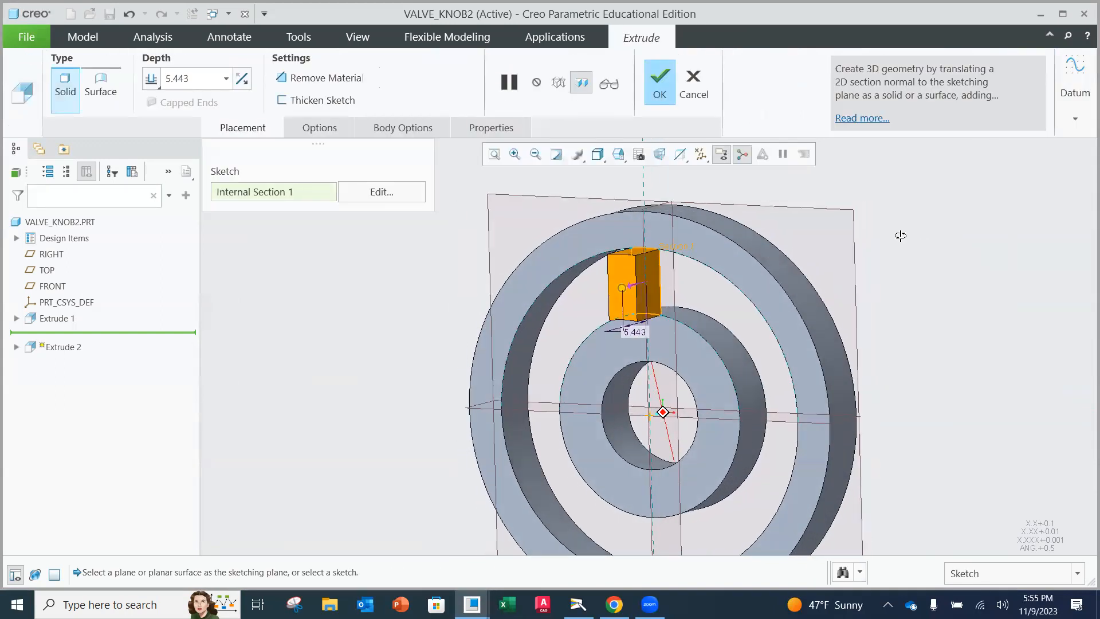
- Flip the spoke's extrusion into the part, extrude it to the rim's opposite flat face as depth reference, and complete the feature
{"action": "left_click", "coordinate": [241, 84]}
{"action": "middle_click_drag", "start_coordinate": [615, 240], "coordinate": [567, 240]}
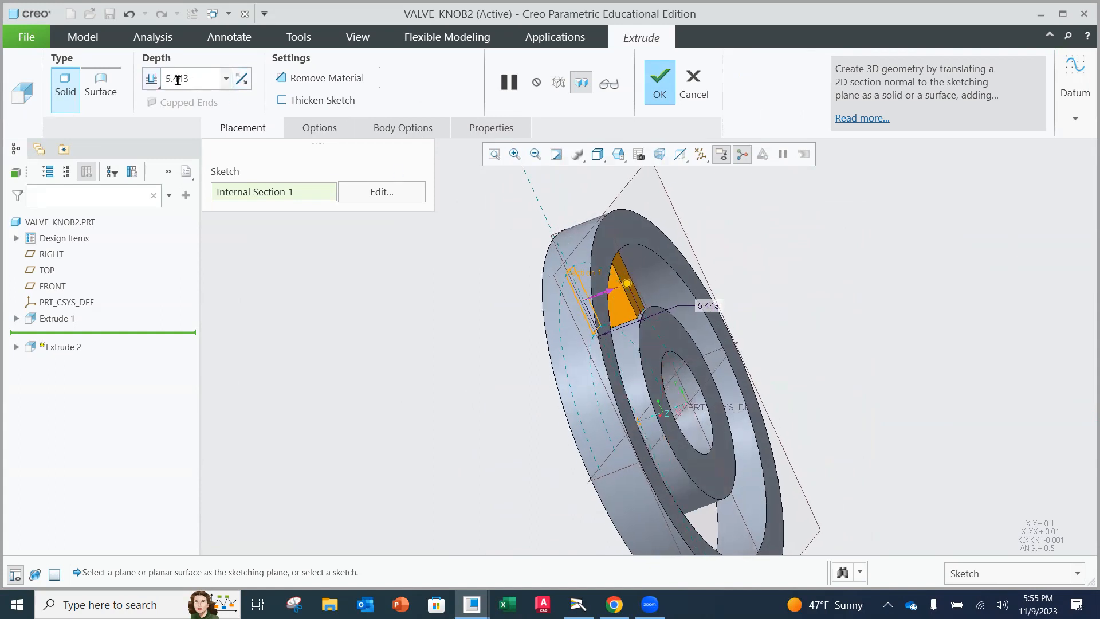
{"action": "left_click", "coordinate": [152, 80]}
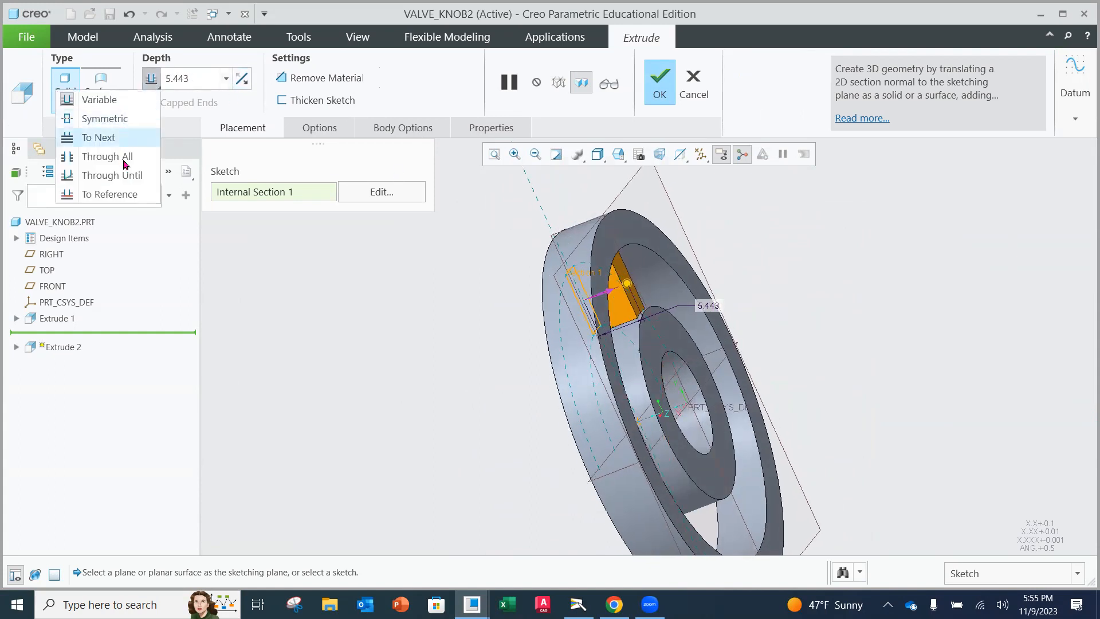
{"action": "left_click", "coordinate": [116, 194]}
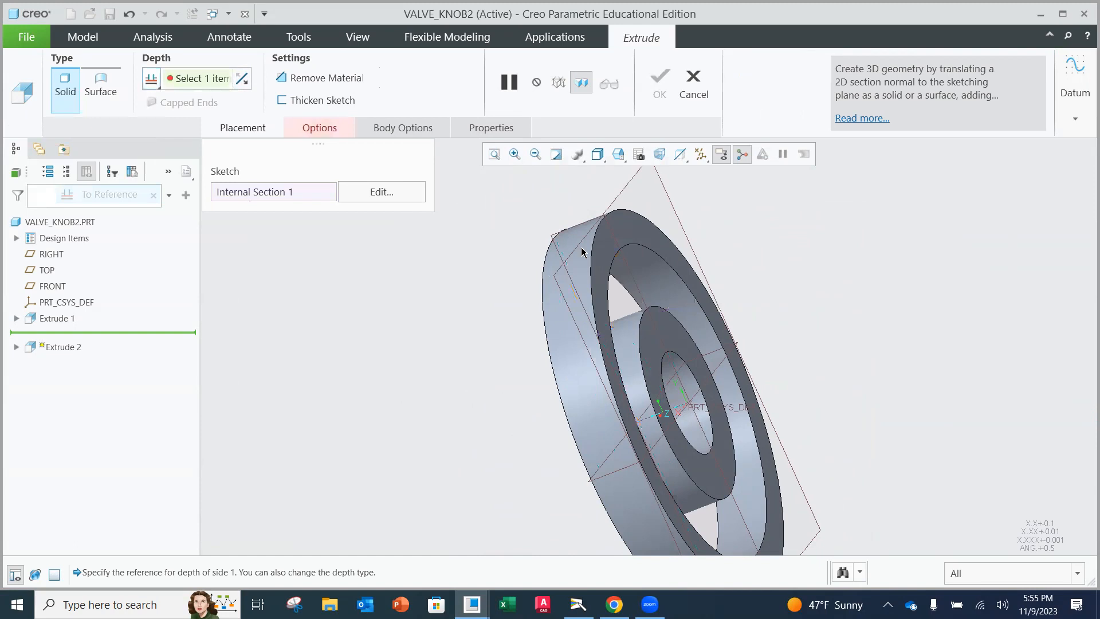
{"action": "left_click", "coordinate": [624, 227]}
{"action": "middle_click_drag", "start_coordinate": [518, 222], "coordinate": [597, 199]}
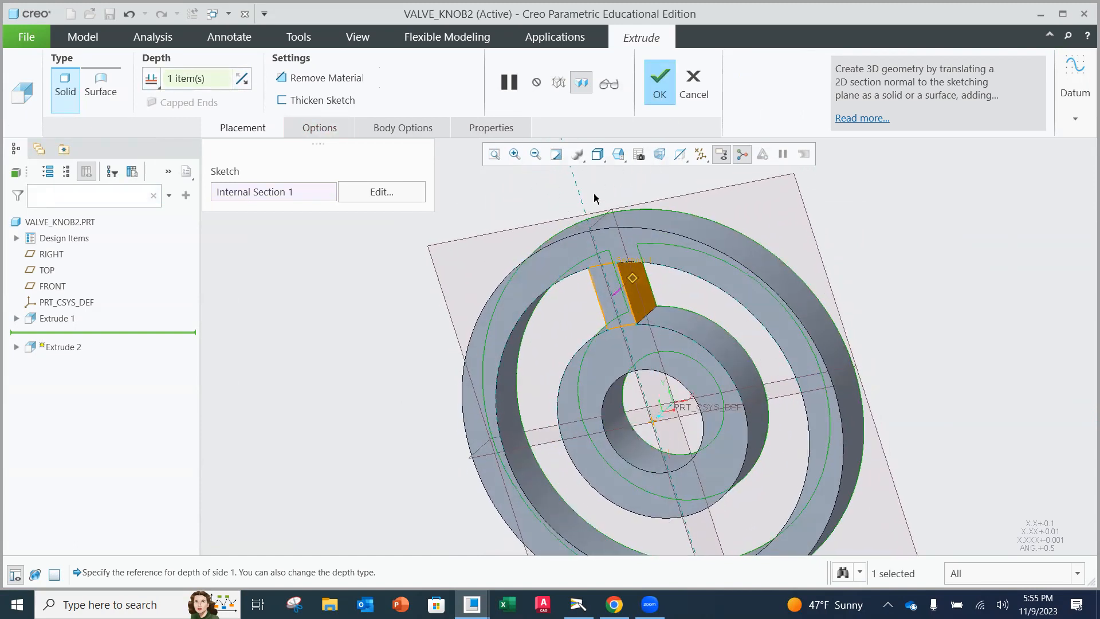
{"action": "left_click", "coordinate": [659, 94]}
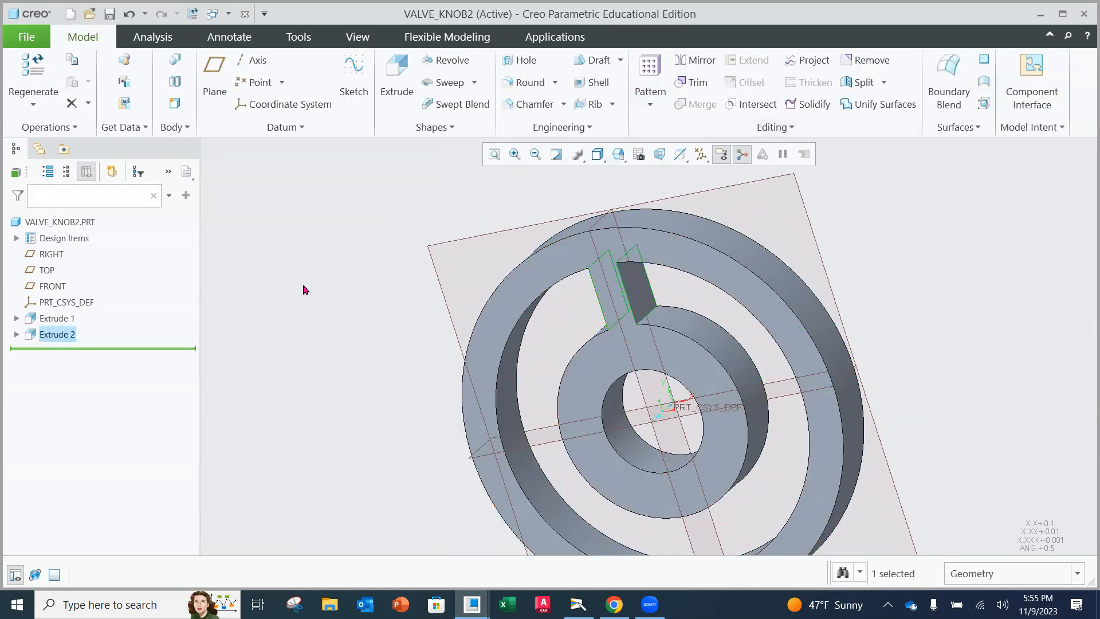
- Rename the first extrusion, the hub and rim feature, as TUBES
{"action": "left_click", "coordinate": [56, 319]}
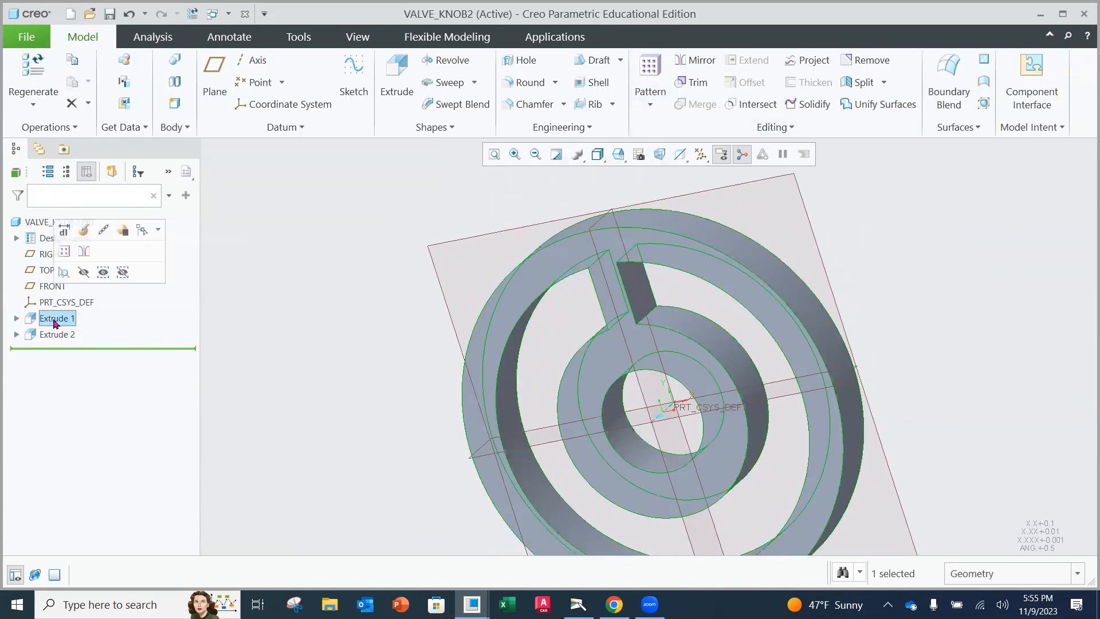
{"action": "left_click", "coordinate": [55, 321]}
{"action": "type", "text": "tub"}
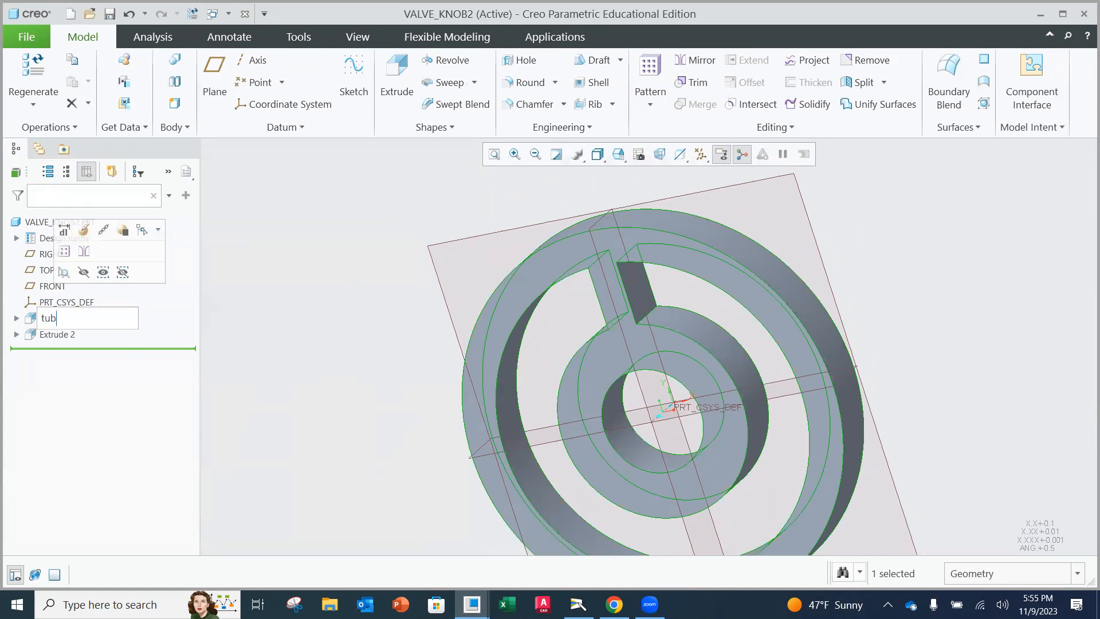
{"action": "type", "text": "es"}
{"action": "key", "text": "Return"}
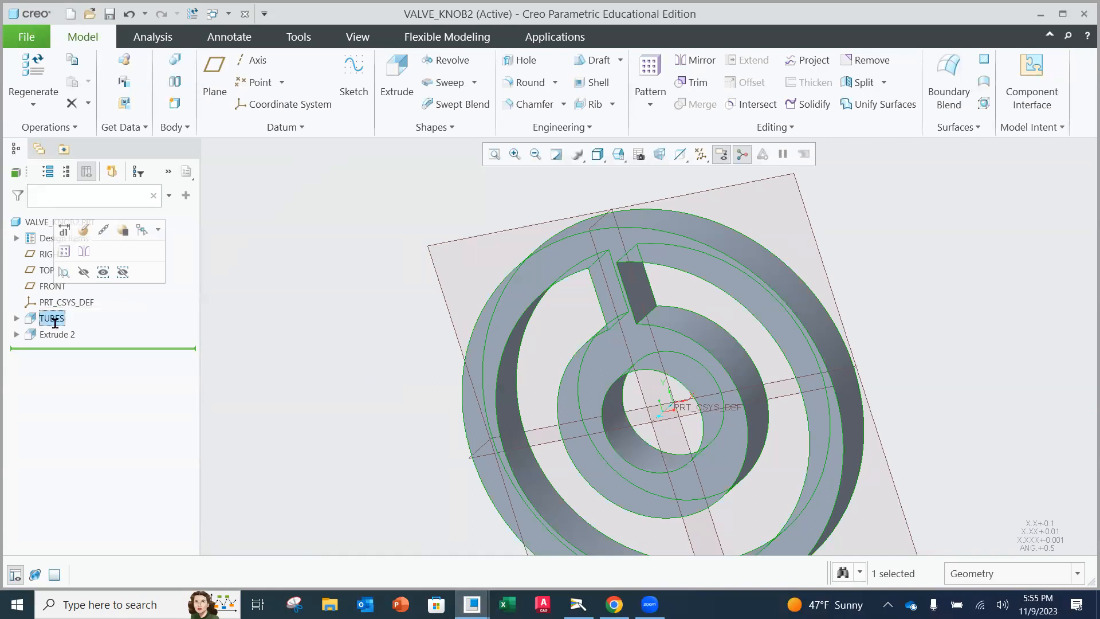
- Rename the second extrusion, the spoke feature, as RIB and collapse its entry in the model tree
{"action": "left_click", "coordinate": [51, 338]}
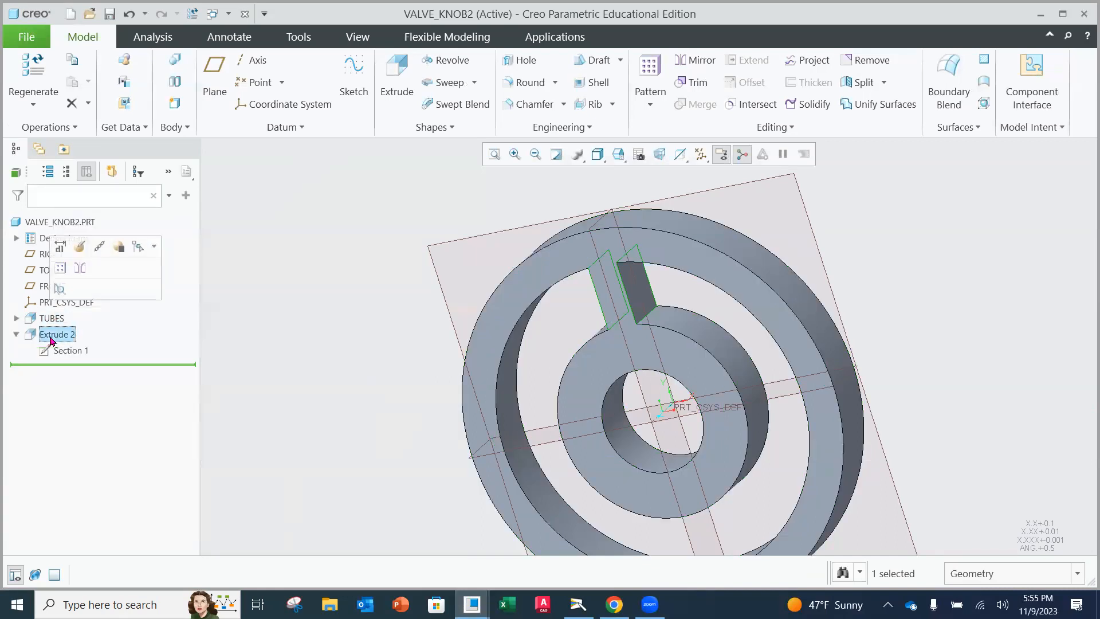
{"action": "double_click", "coordinate": [52, 337]}
{"action": "type", "text": "rig"}
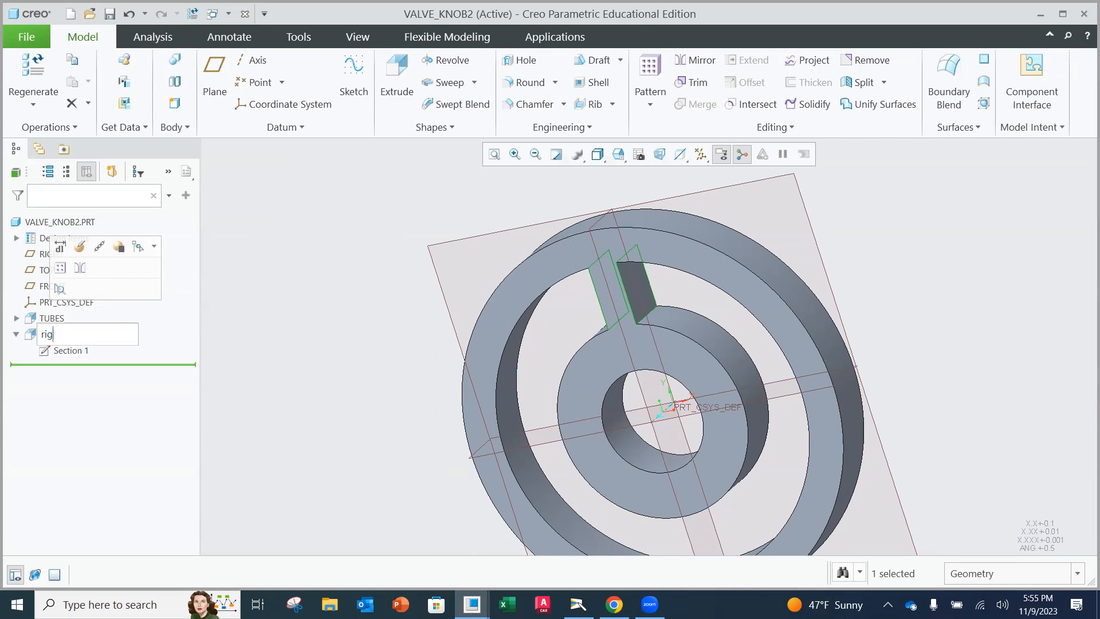
{"action": "key", "text": "Return"}
{"action": "left_click", "coordinate": [17, 334]}
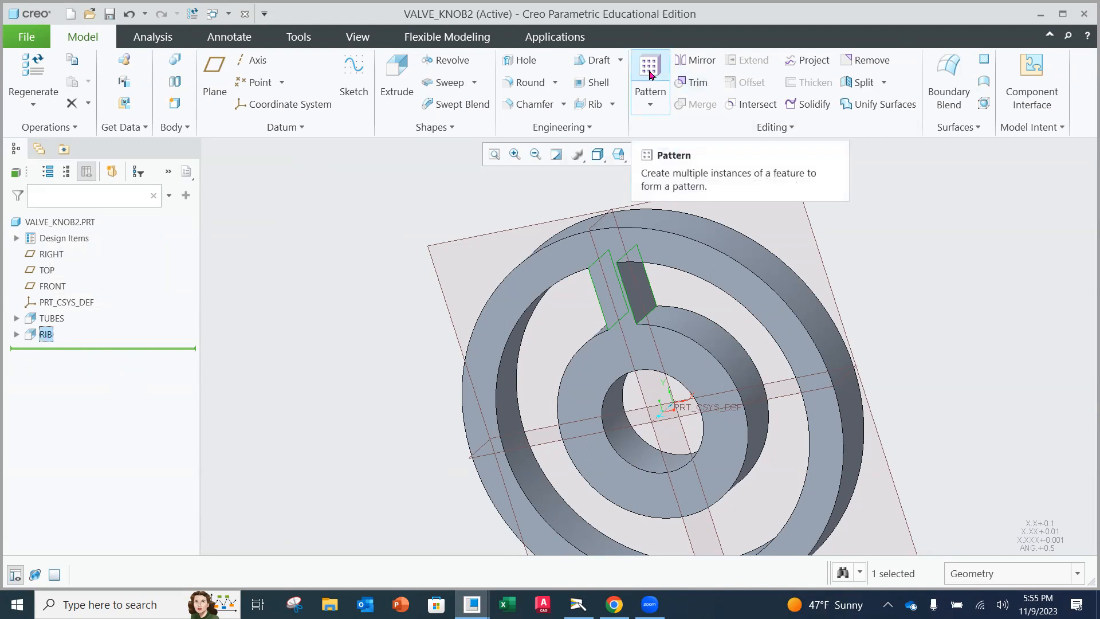
- Start an axis pattern of the RIB feature about the hub's central axis A_1
{"action": "left_click", "coordinate": [650, 91]}
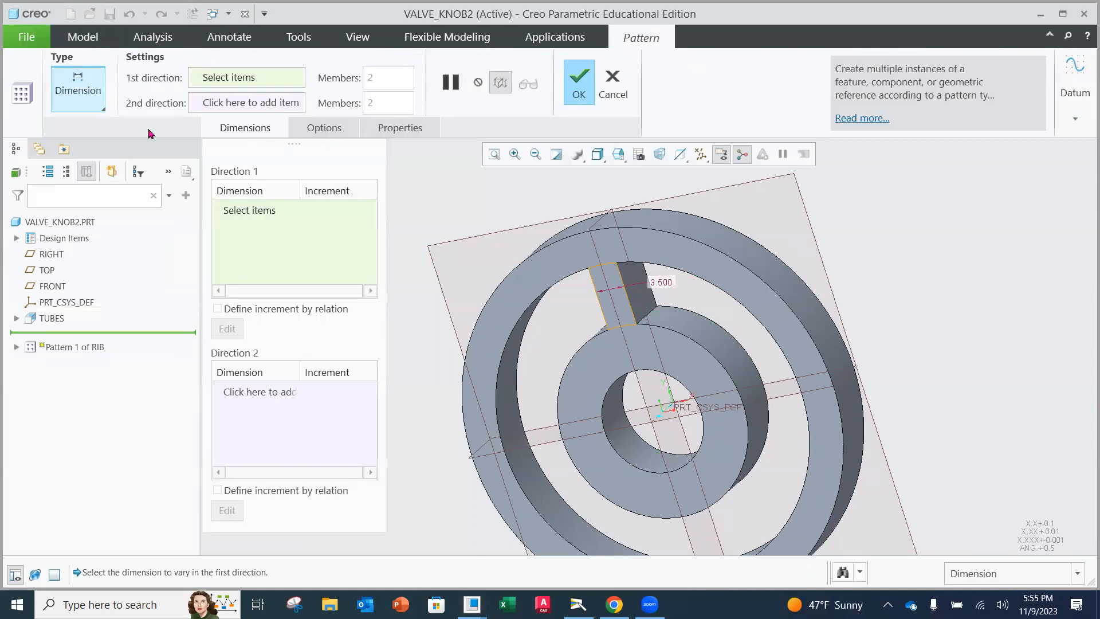
{"action": "left_click", "coordinate": [97, 106]}
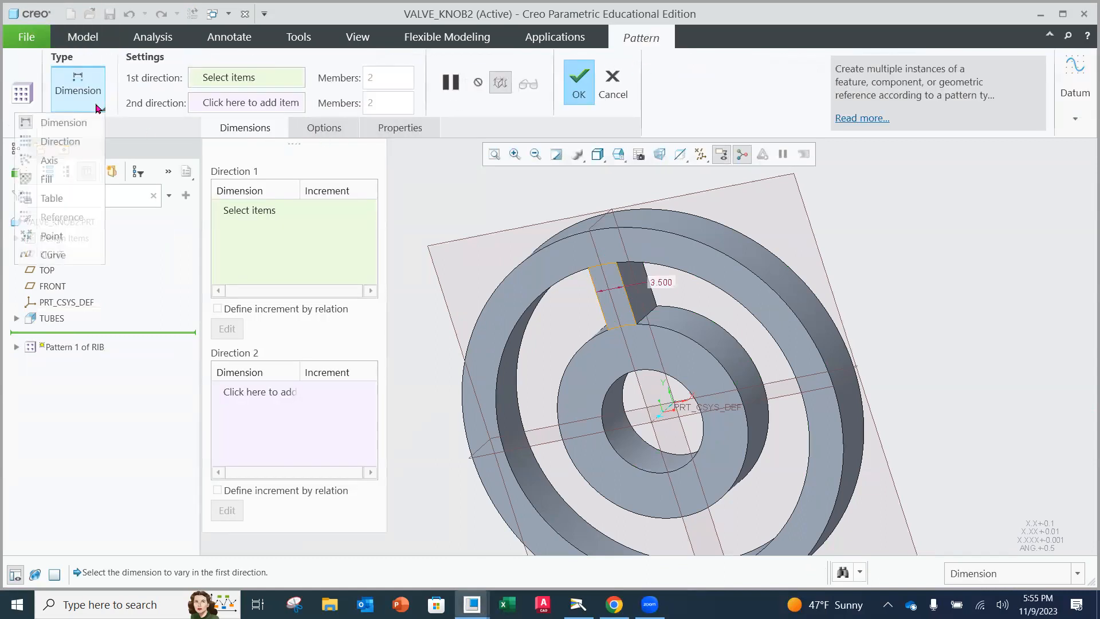
{"action": "left_click", "coordinate": [50, 161]}
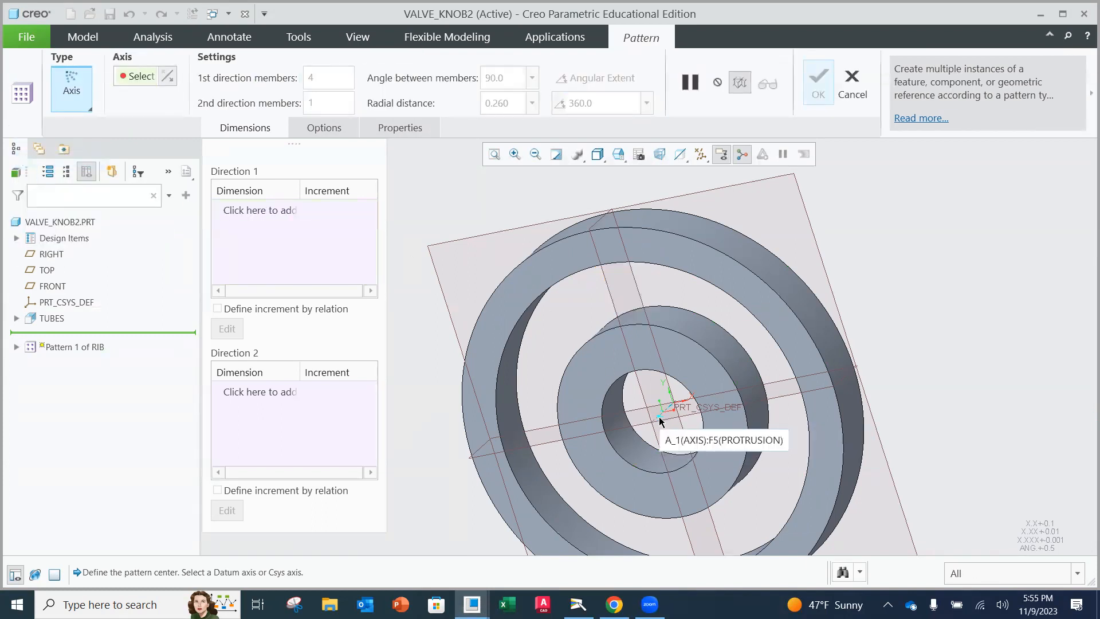
{"action": "scroll", "coordinate": [659, 417], "scroll_direction": "up", "scroll_amount": 3}
{"action": "scroll", "coordinate": [659, 417], "scroll_direction": "up", "scroll_amount": 2}
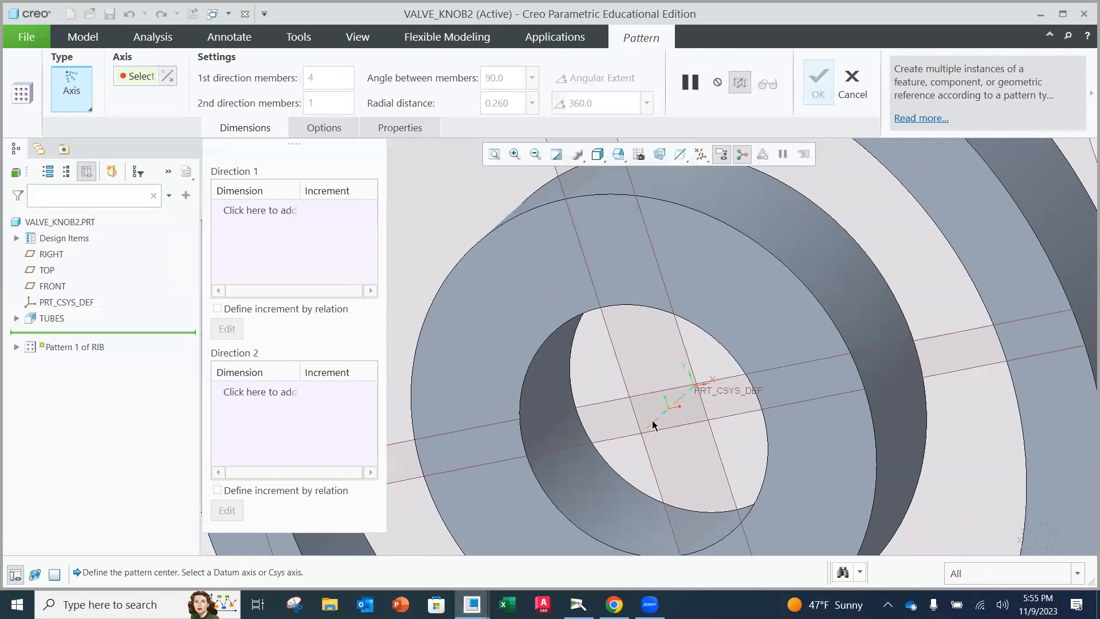
{"action": "left_click", "coordinate": [654, 422]}
{"action": "scroll", "coordinate": [611, 362], "scroll_direction": "down", "scroll_amount": 2}
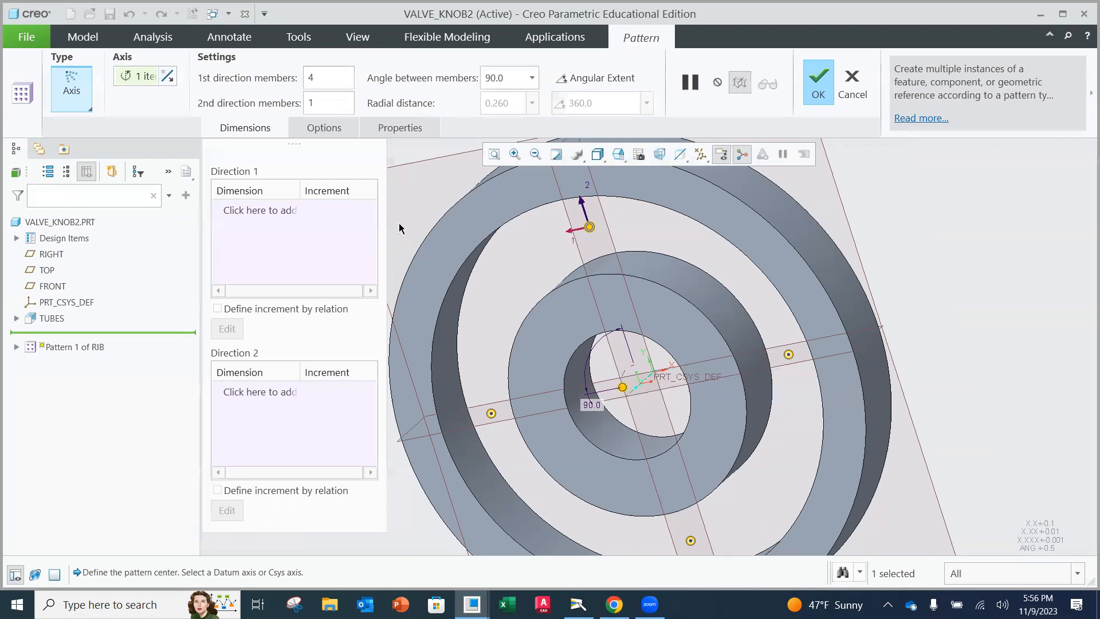
- Complete the rib pattern with 6 members spaced 60° apart and save the part
{"action": "double_click", "coordinate": [318, 79]}
{"action": "type", "text": "6"}
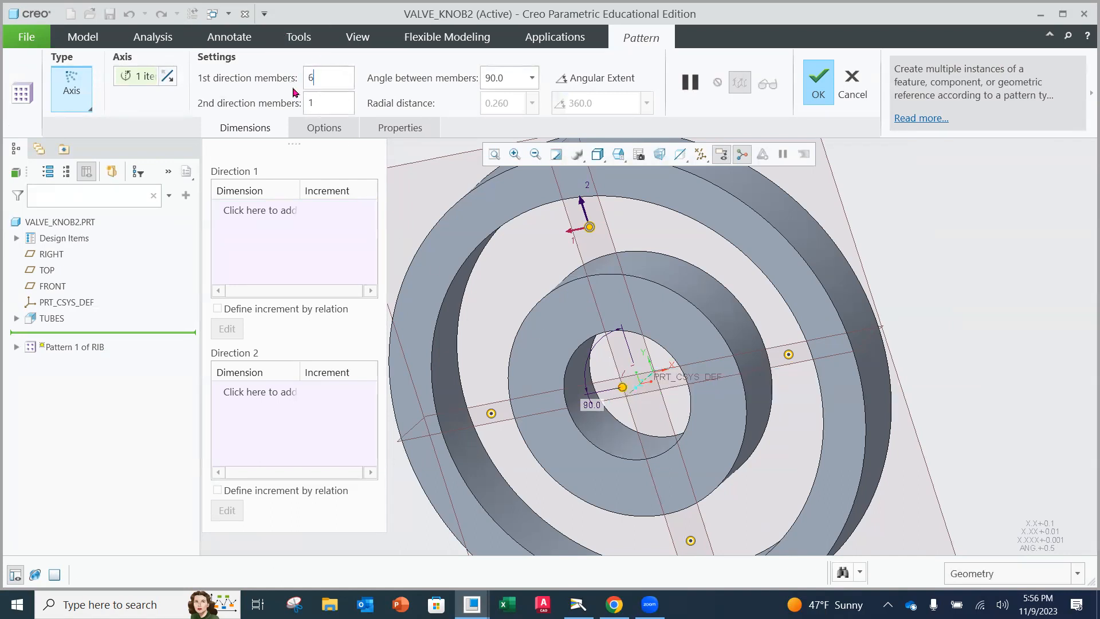
{"action": "double_click", "coordinate": [510, 77]}
{"action": "type", "text": "60"}
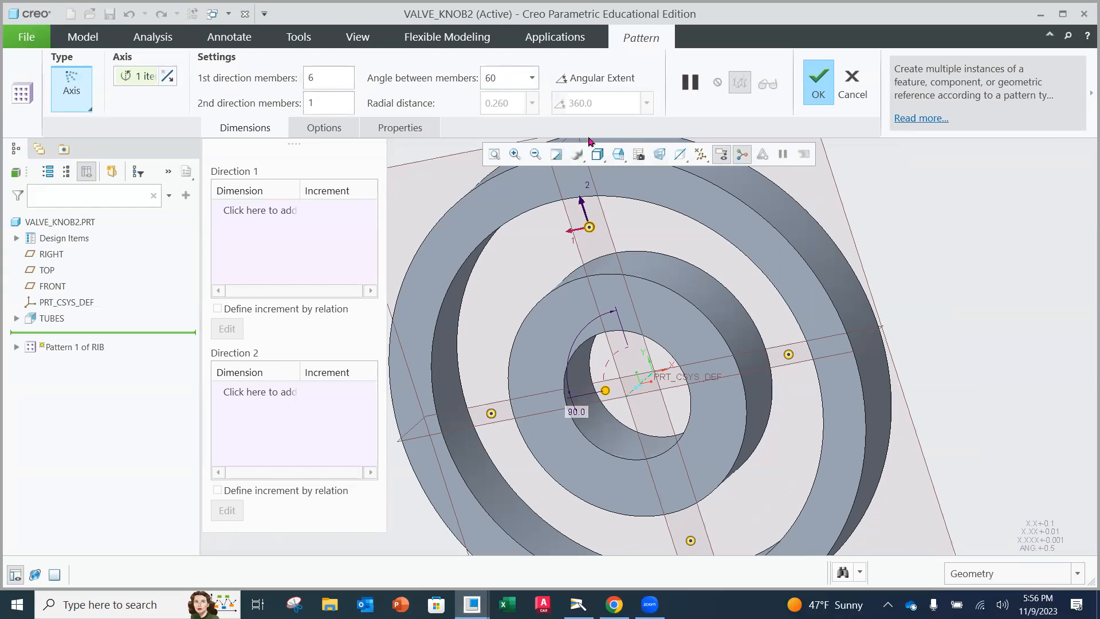
{"action": "key", "text": "Return"}
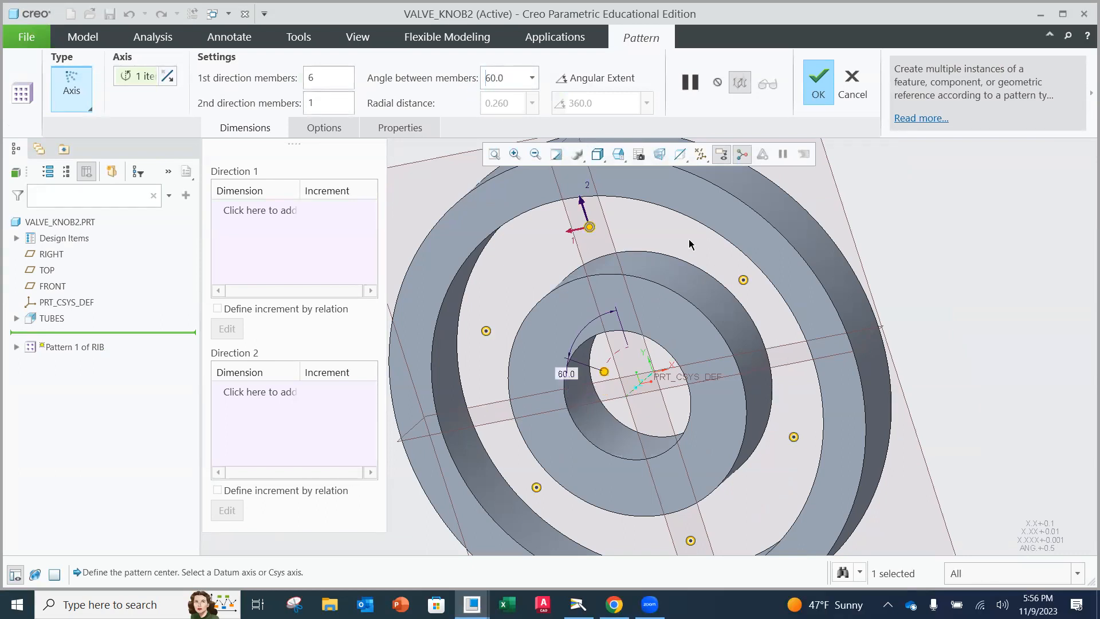
{"action": "mouse_move", "coordinate": [717, 343]}
{"action": "middle_mouse_down"}
{"action": "mouse_move", "coordinate": [761, 344]}
{"action": "mouse_move", "coordinate": [732, 339]}
{"action": "mouse_move", "coordinate": [727, 376]}
{"action": "mouse_move", "coordinate": [721, 331]}
{"action": "middle_mouse_up"}
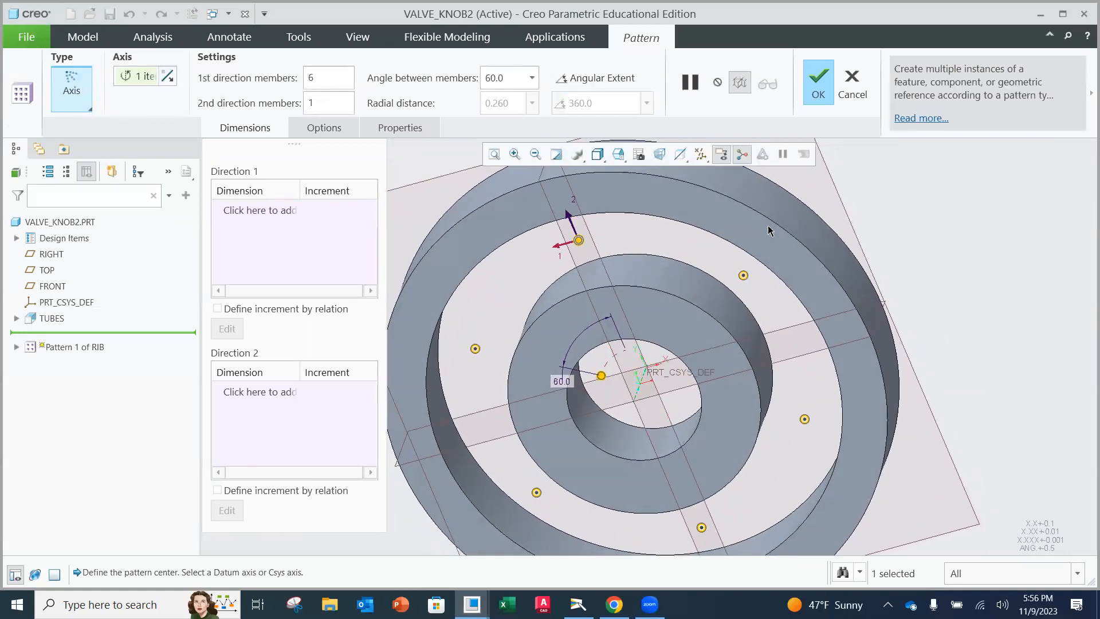
{"action": "left_click", "coordinate": [818, 91]}
{"action": "middle_click_drag", "start_coordinate": [574, 294], "coordinate": [598, 251]}
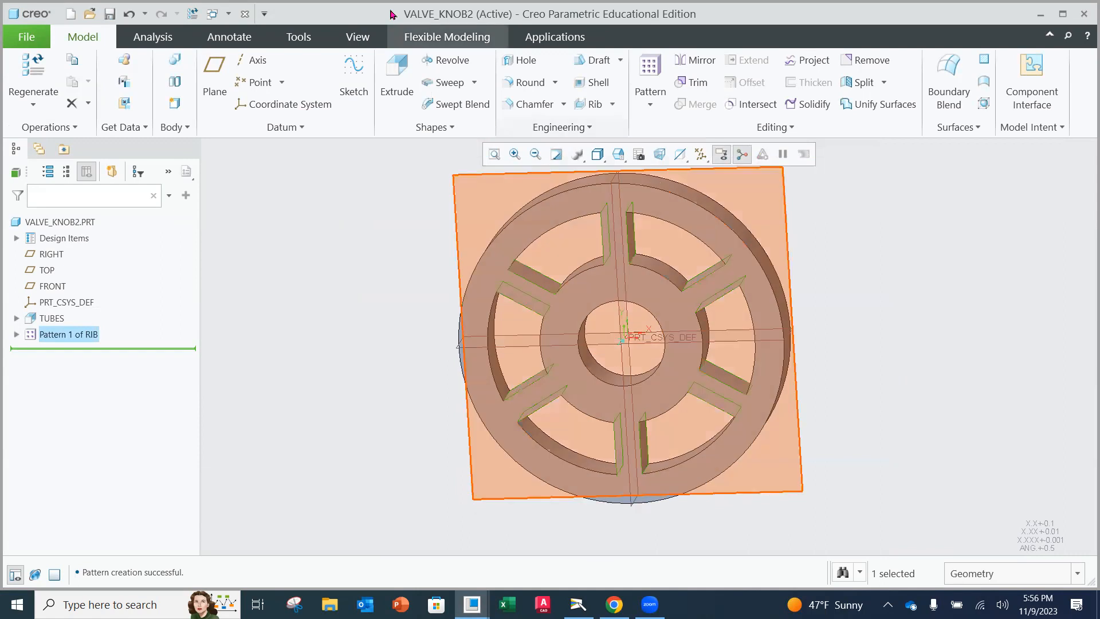
{"action": "left_click", "coordinate": [27, 37]}
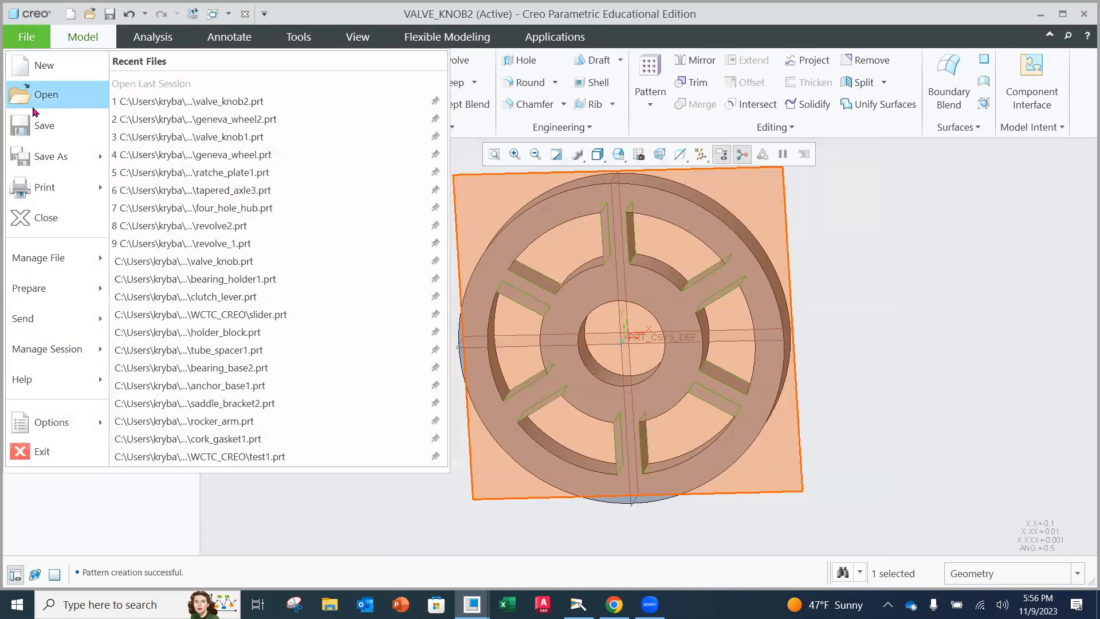
{"action": "left_click", "coordinate": [28, 125]}
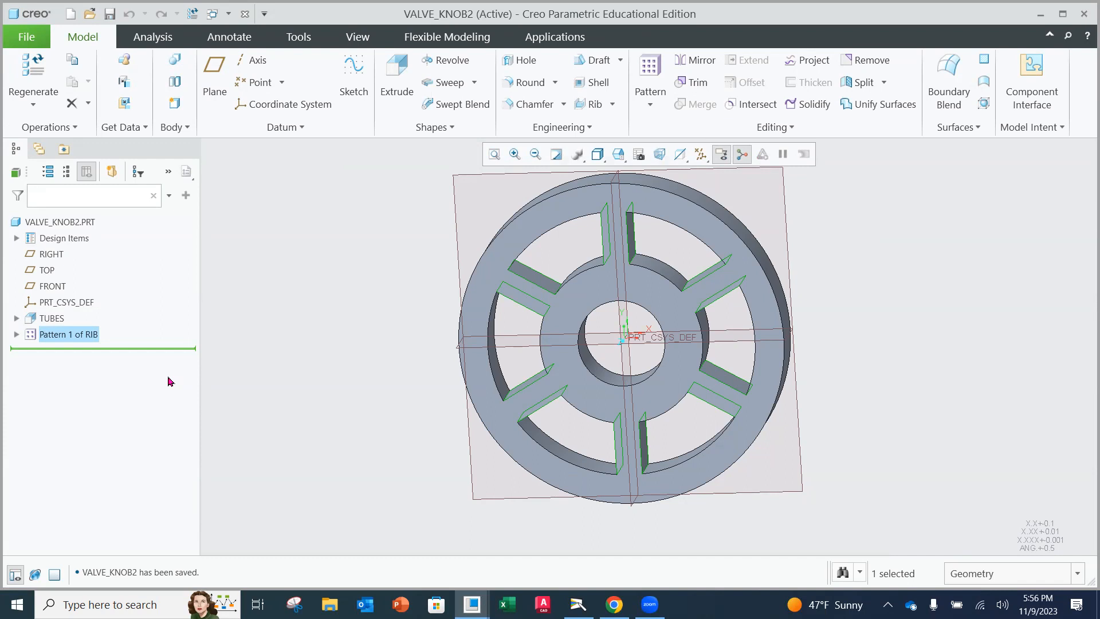
- Start a new extrusion and open its sketch on the flat front face of the rim
{"action": "scroll", "coordinate": [624, 199], "scroll_direction": "down", "scroll_amount": 2}
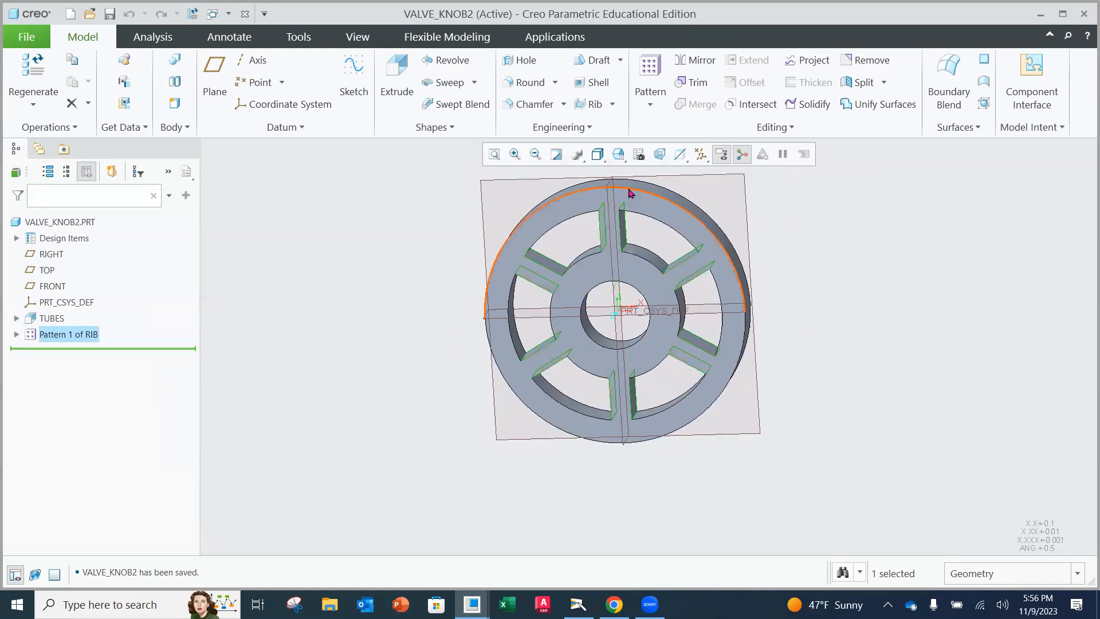
{"action": "middle_click_drag", "start_coordinate": [624, 199], "coordinate": [609, 249], "text": "shift"}
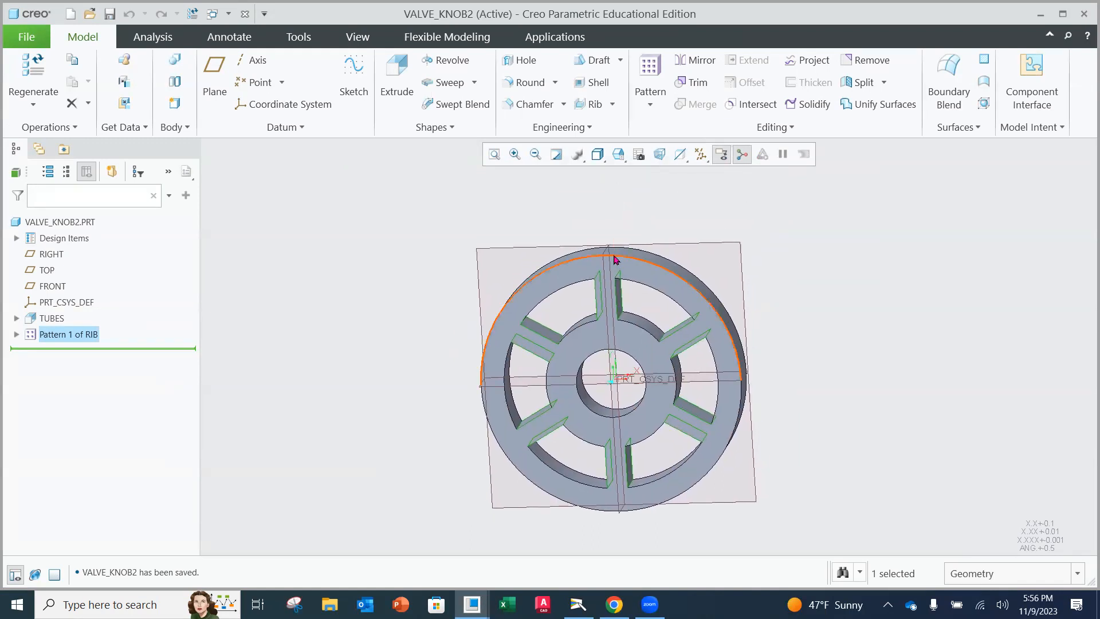
{"action": "scroll", "coordinate": [609, 249], "scroll_direction": "up", "scroll_amount": 1}
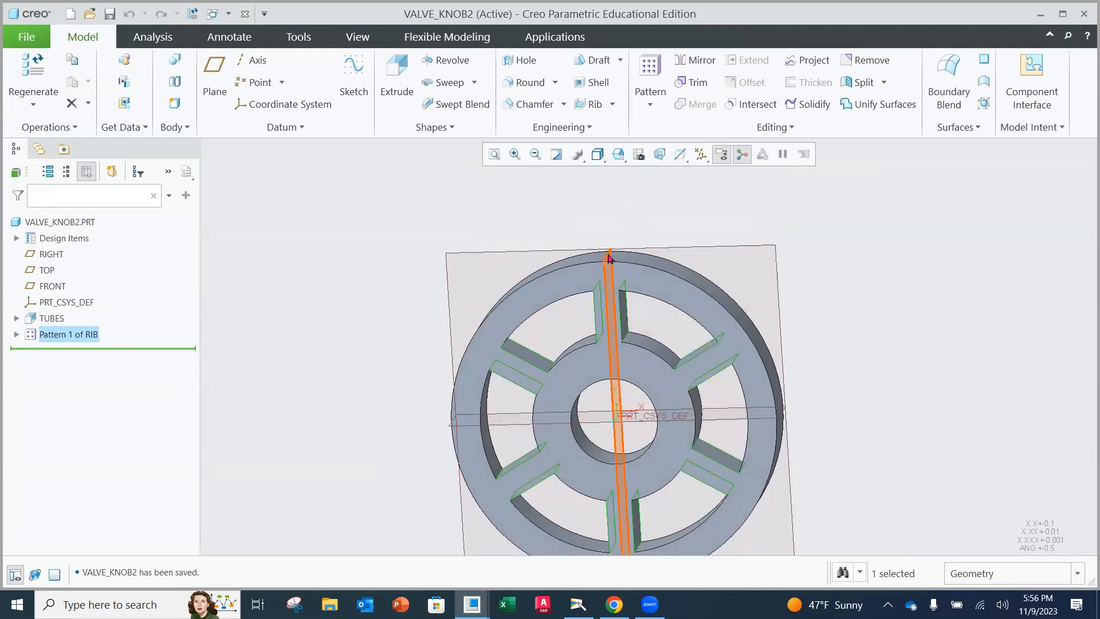
{"action": "left_click", "coordinate": [400, 86]}
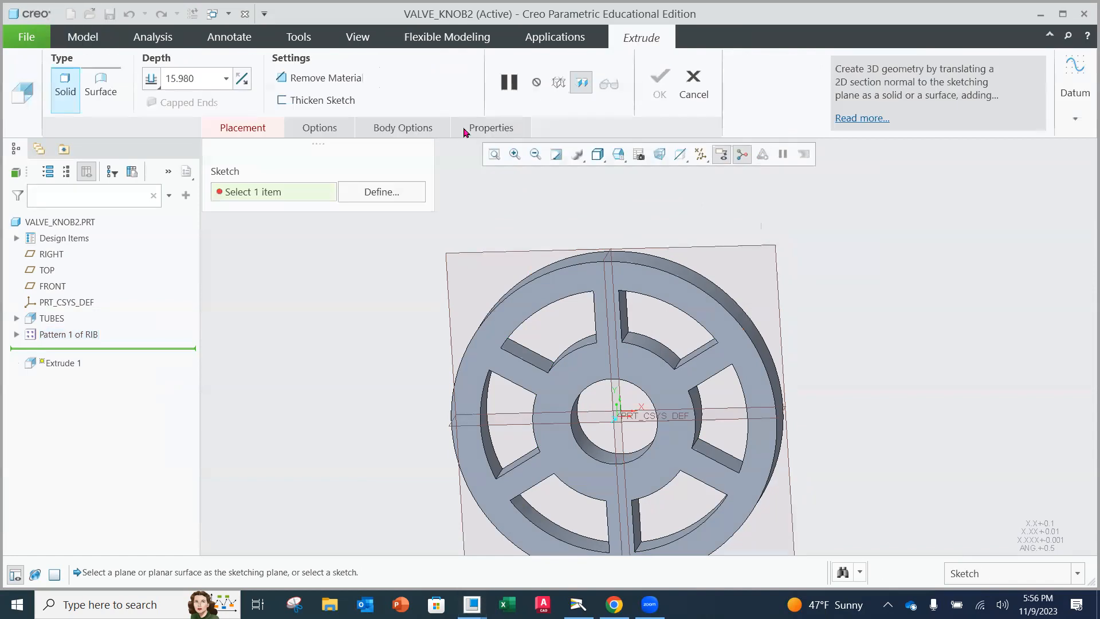
{"action": "left_click", "coordinate": [645, 286]}
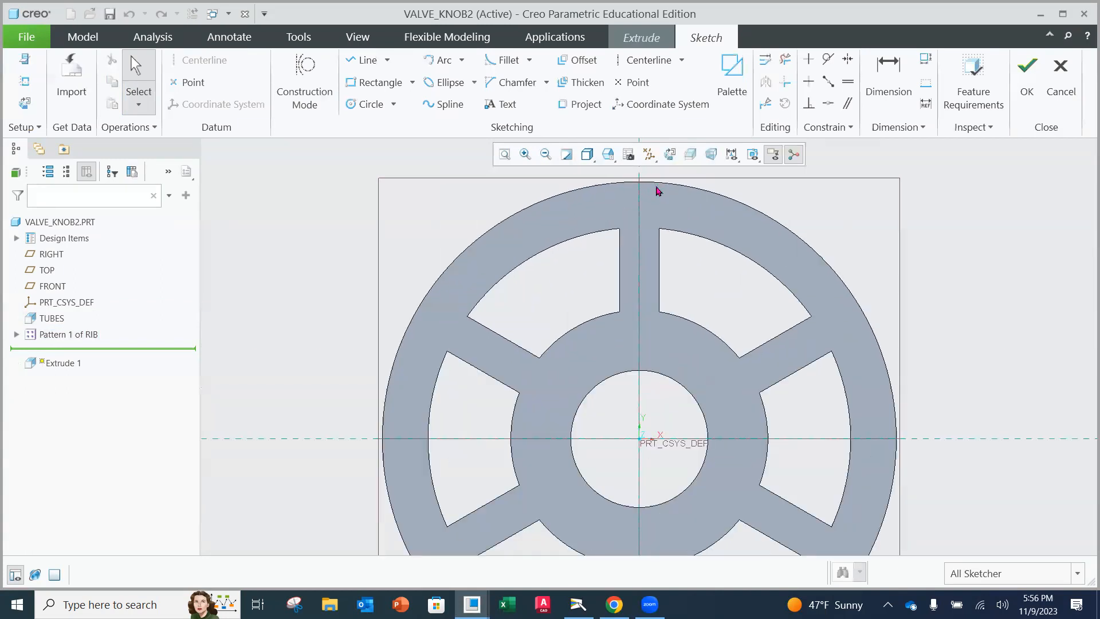
{"action": "scroll", "coordinate": [658, 190], "scroll_direction": "down", "scroll_amount": 3}
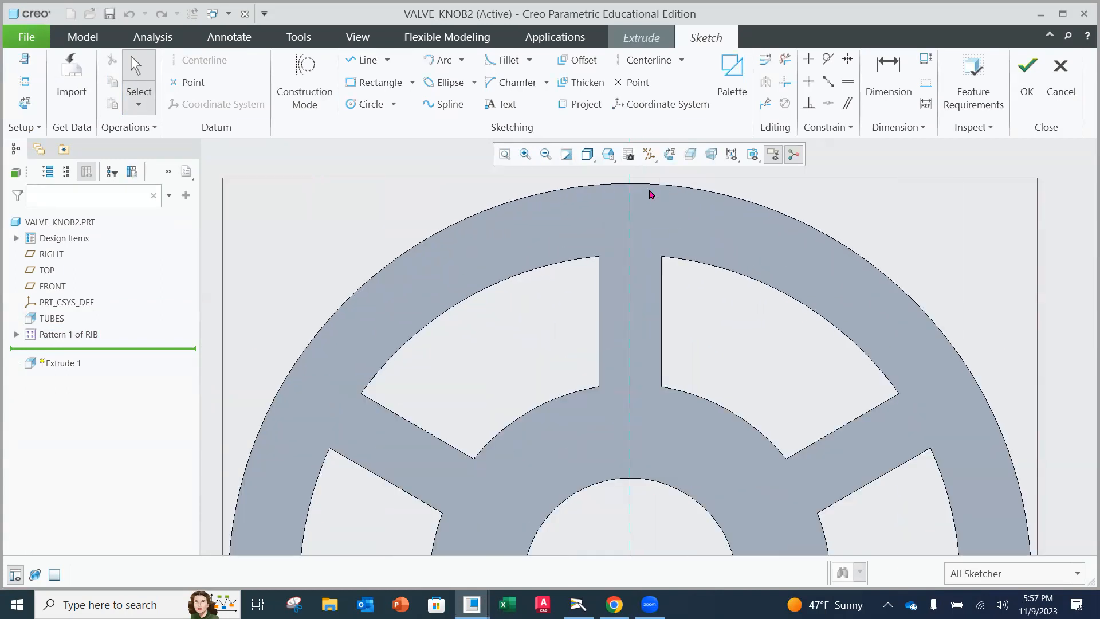
{"action": "scroll", "coordinate": [651, 195], "scroll_direction": "up", "scroll_amount": 3}
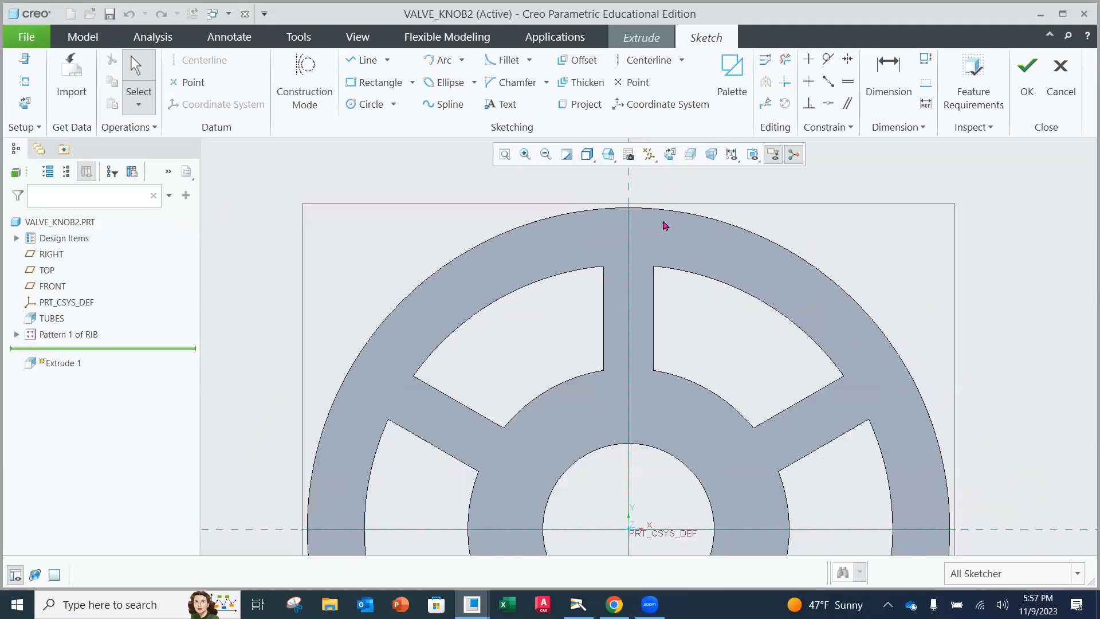
- Consult the valve knob drawing in the Camera window and sketch a circle about 48.6 mm in diameter around the rim, centred on the origin
{"action": "left_click", "coordinate": [578, 605]}
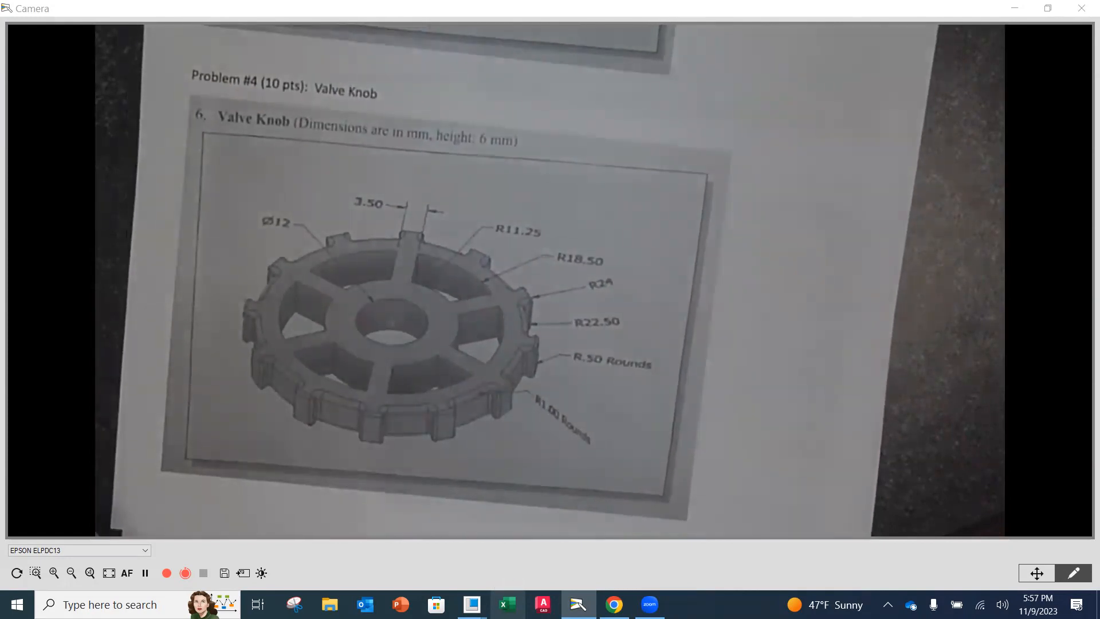
{"action": "mouse_move", "coordinate": [471, 605]}
{"action": "left_click", "coordinate": [443, 566]}
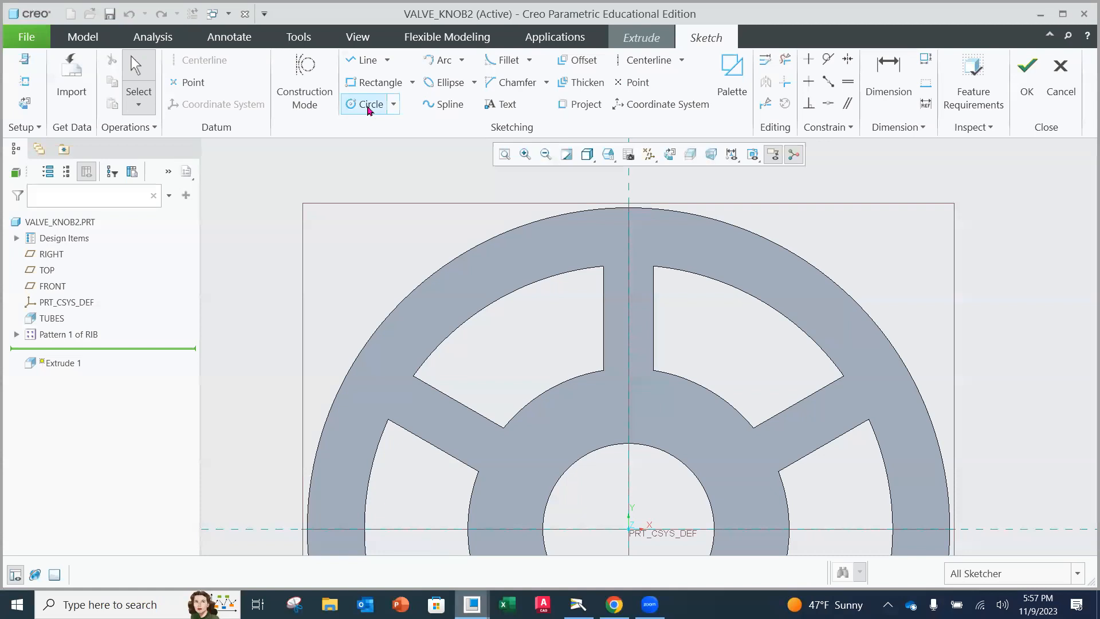
{"action": "left_click", "coordinate": [368, 108]}
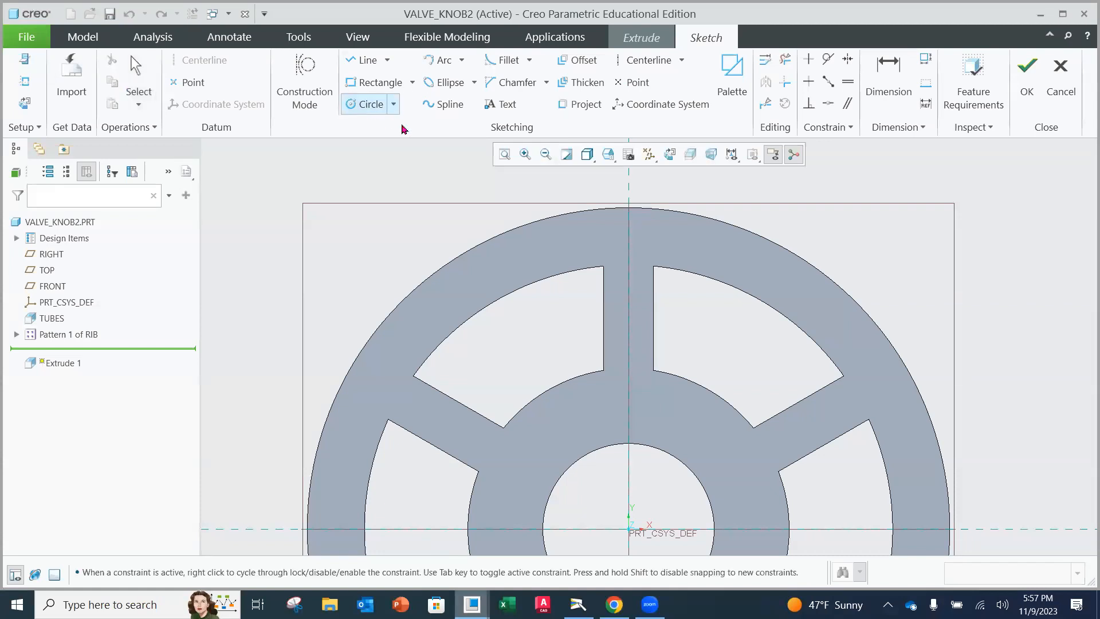
{"action": "left_click", "coordinate": [628, 529]}
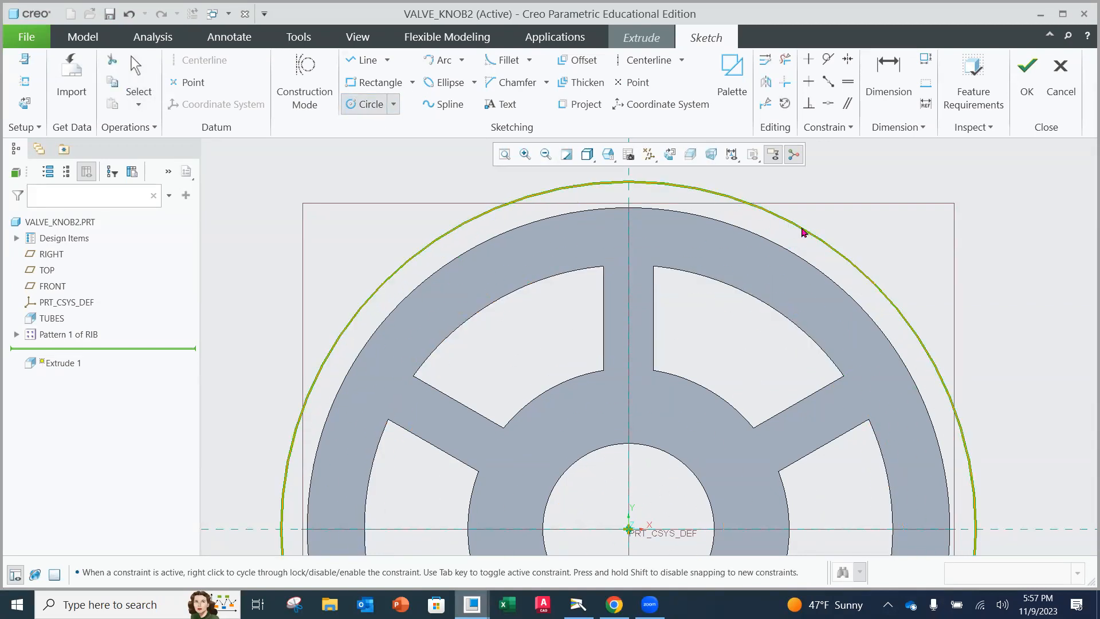
{"action": "left_click", "coordinate": [797, 224]}
{"action": "middle_click", "coordinate": [798, 224]}
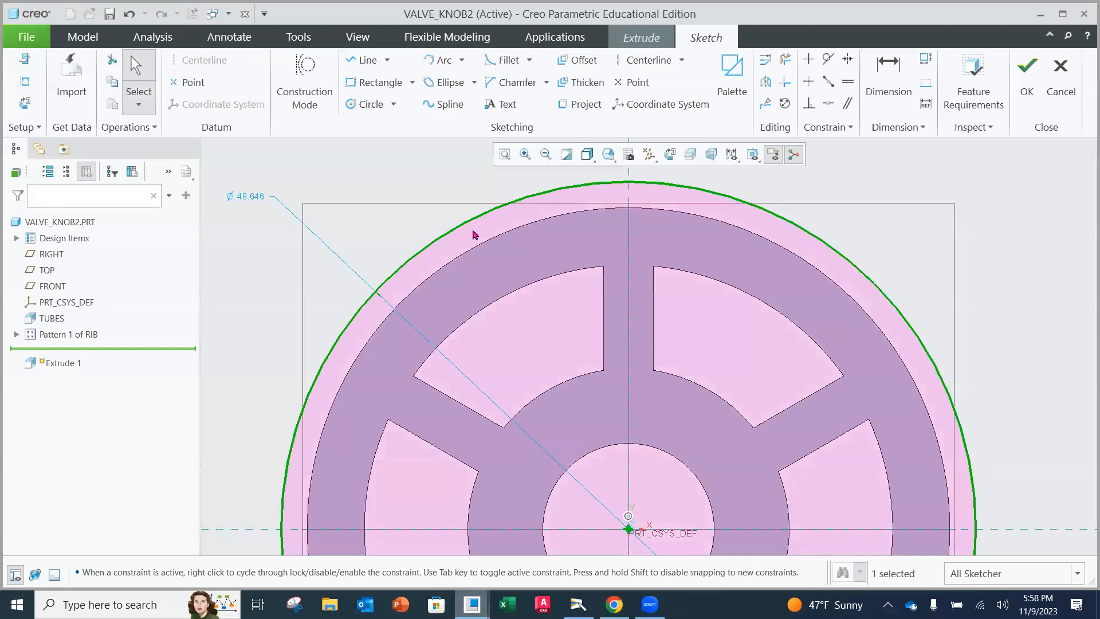
- Set the circle's diameter to 48 mm and convert the dimension to a radius
{"action": "double_click", "coordinate": [251, 197]}
{"action": "type", "text": "4"}
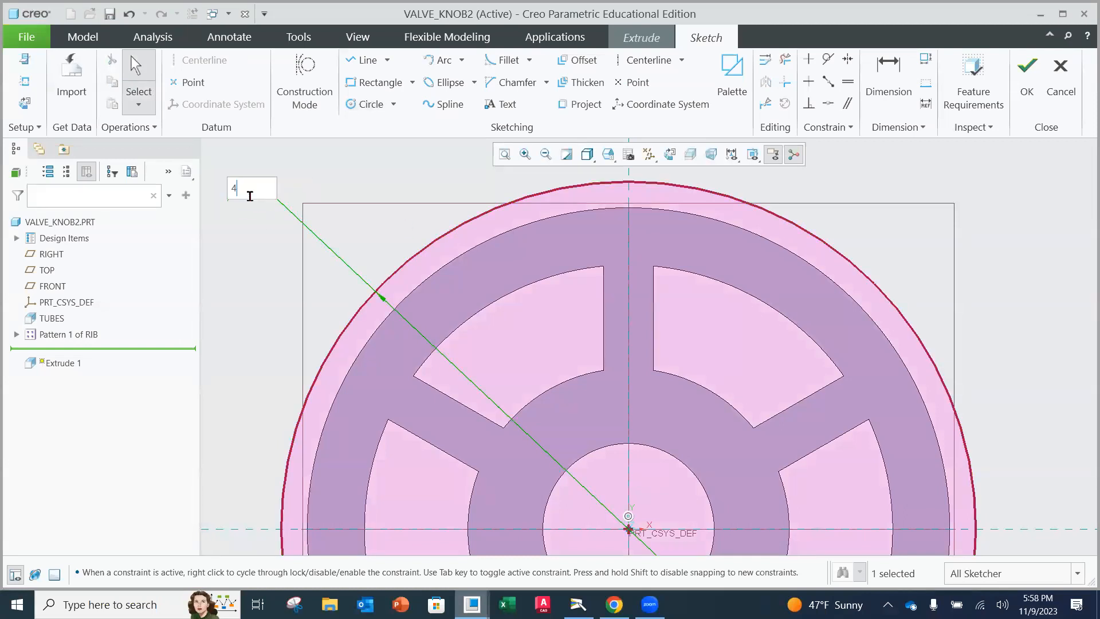
{"action": "type", "text": "8"}
{"action": "key", "text": "Return"}
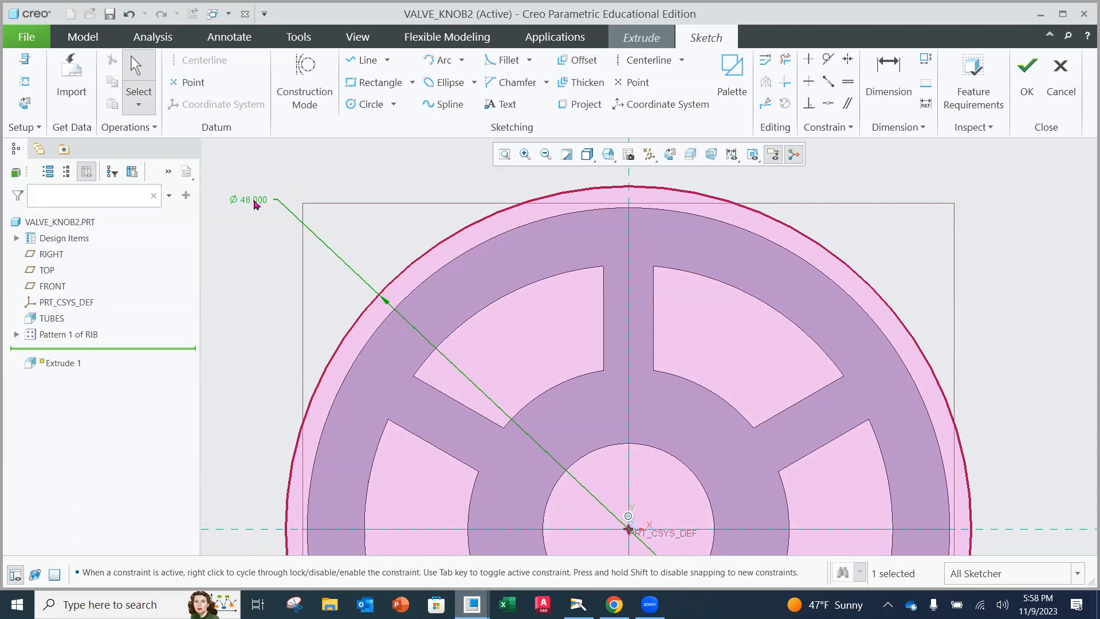
{"action": "left_click", "coordinate": [265, 157]}
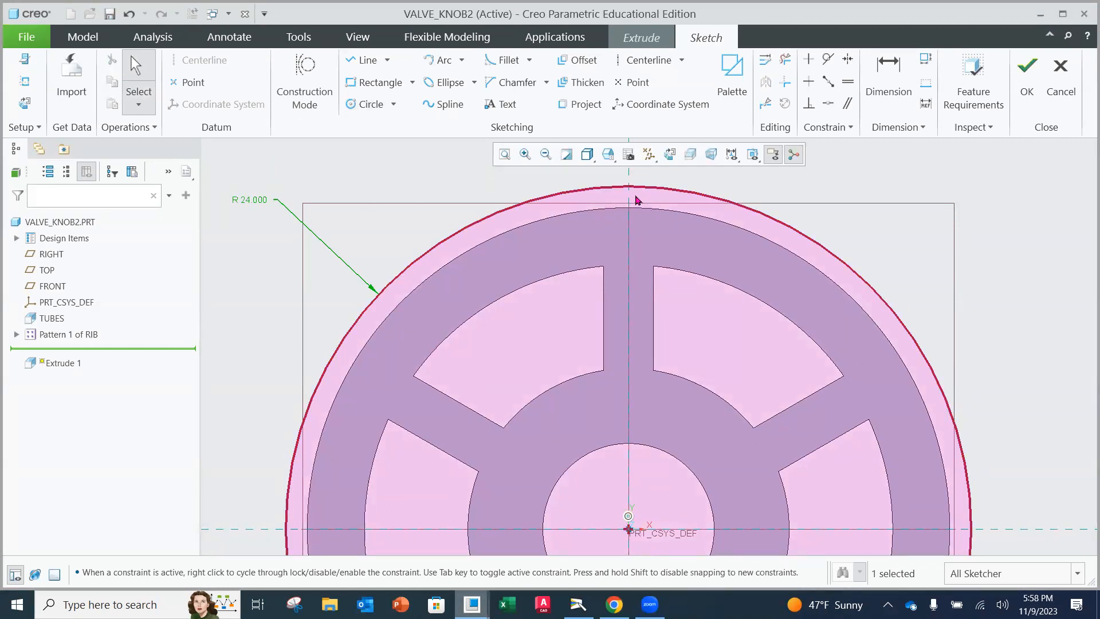
- Project the rim's upper outer edge into the sketch
{"action": "scroll", "coordinate": [637, 203], "scroll_direction": "down", "scroll_amount": 3}
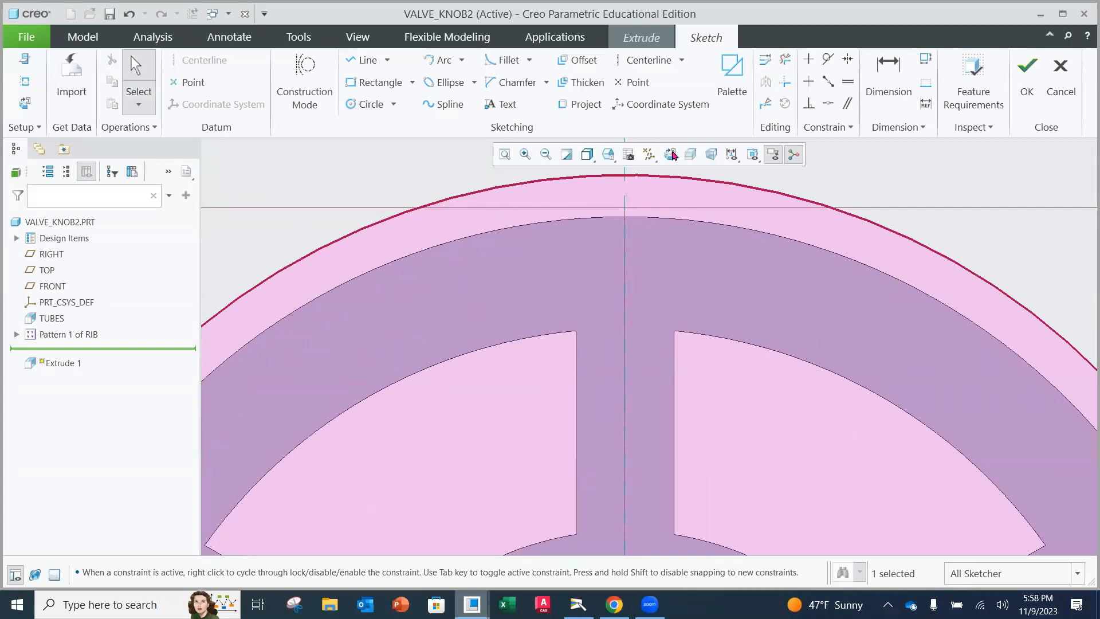
{"action": "left_click", "coordinate": [585, 107]}
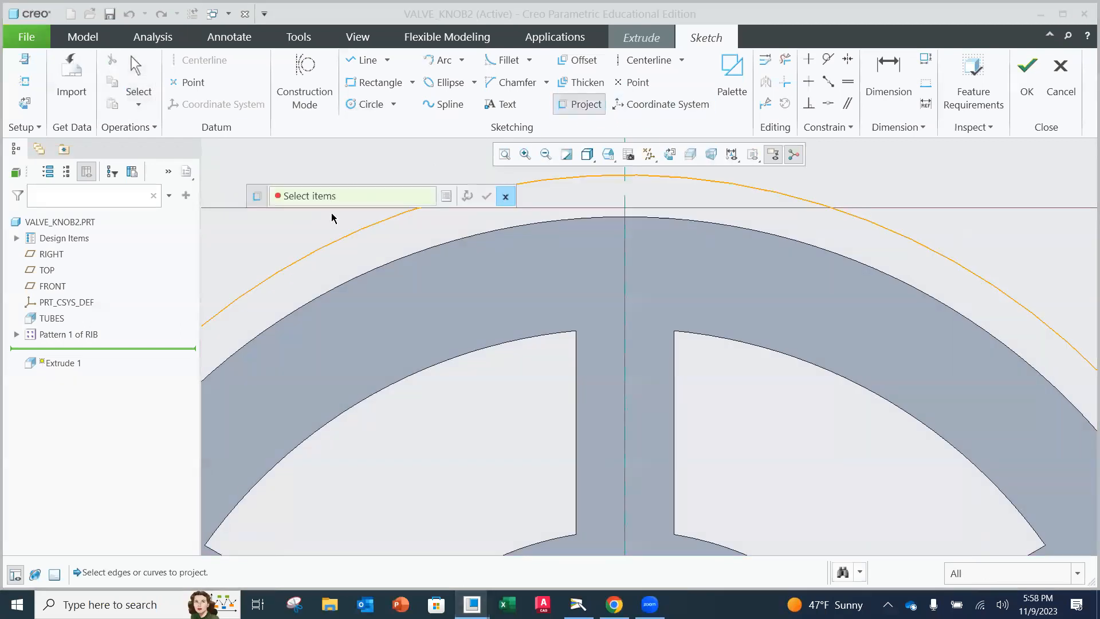
{"action": "left_click", "coordinate": [682, 221]}
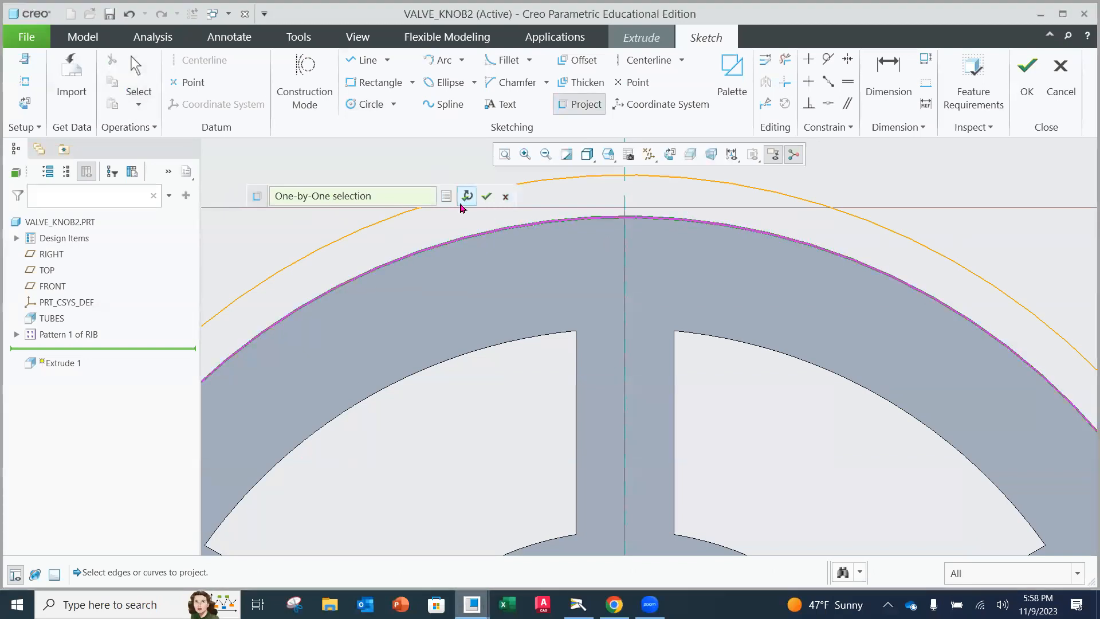
{"action": "left_click", "coordinate": [486, 196]}
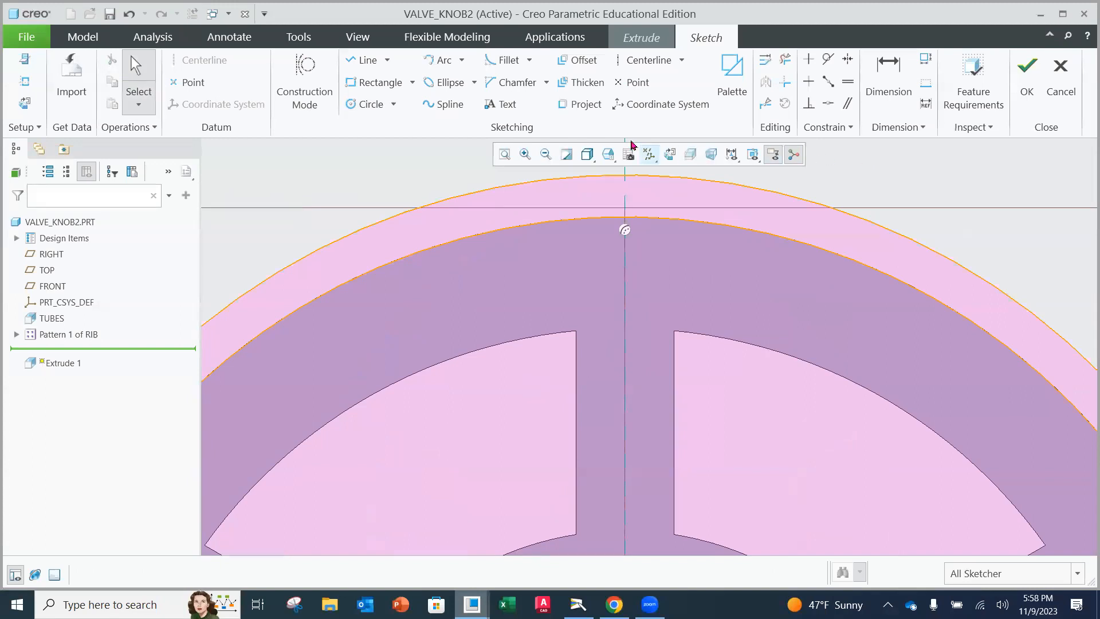
- Sketch a vertical line about 1.5 mm long from the projected rim edge to the outer circle, just left of the vertical reference
{"action": "left_click", "coordinate": [370, 61]}
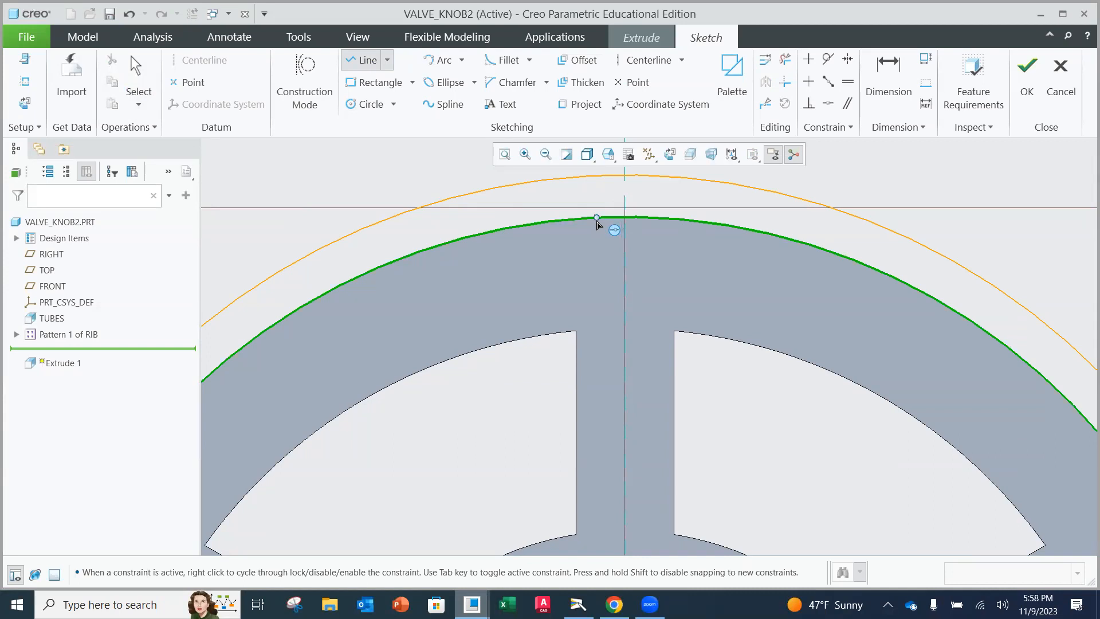
{"action": "left_click", "coordinate": [599, 218]}
{"action": "left_click", "coordinate": [602, 175]}
{"action": "middle_click", "coordinate": [605, 179]}
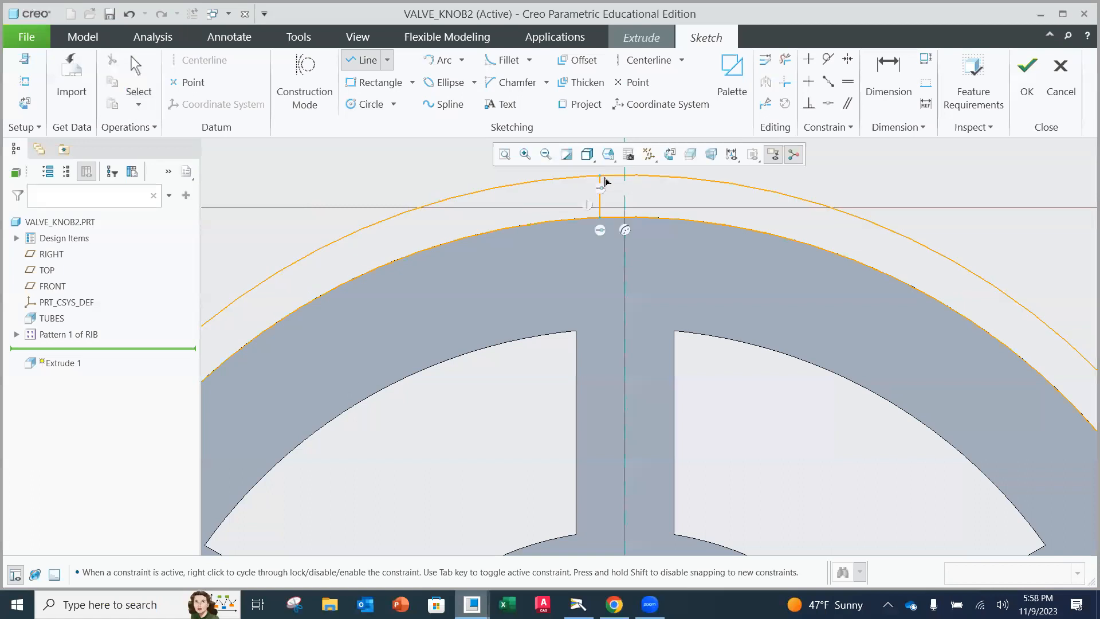
{"action": "middle_click", "coordinate": [656, 192]}
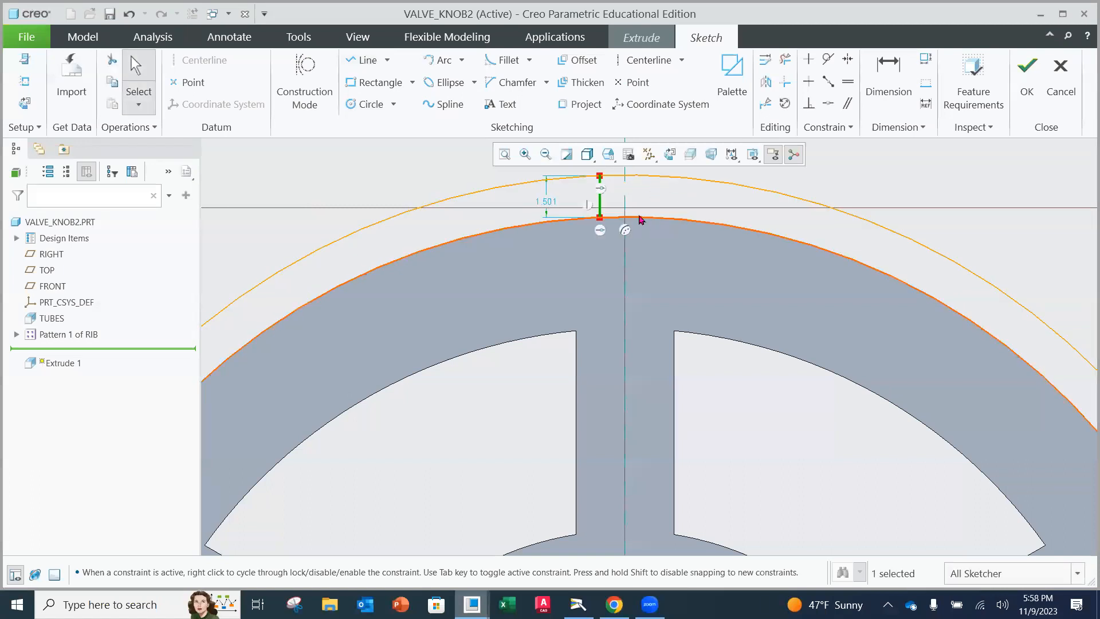
{"action": "left_click", "coordinate": [600, 216]}
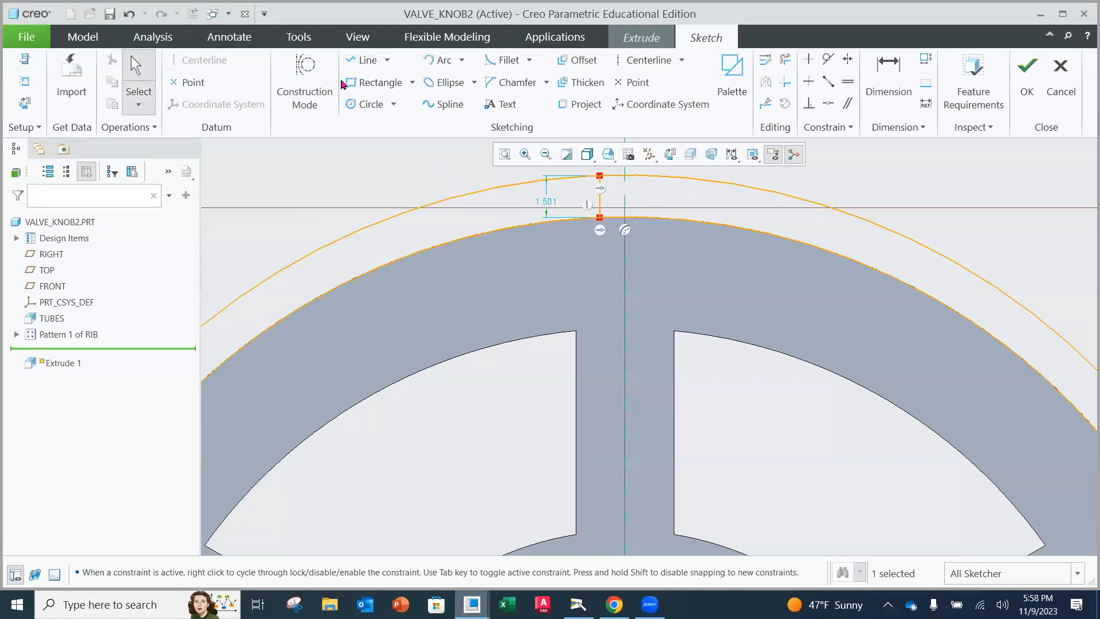
{"action": "left_click", "coordinate": [360, 60]}
{"action": "left_click", "coordinate": [659, 217]}
{"action": "left_click", "coordinate": [663, 181]}
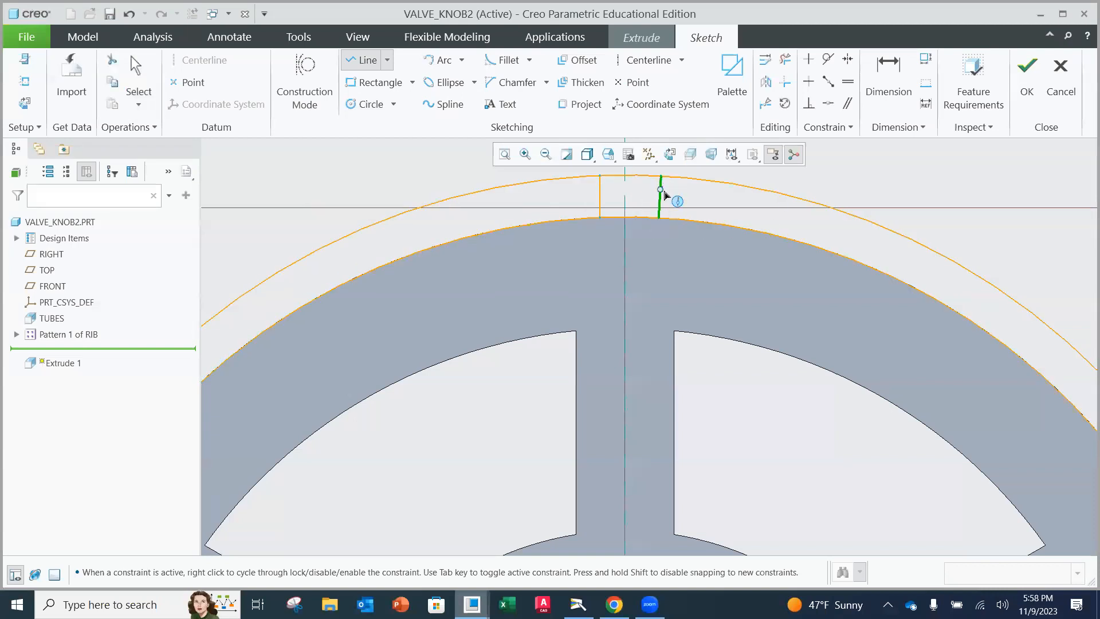
{"action": "middle_click", "coordinate": [665, 196]}
{"action": "left_click", "coordinate": [660, 201]}
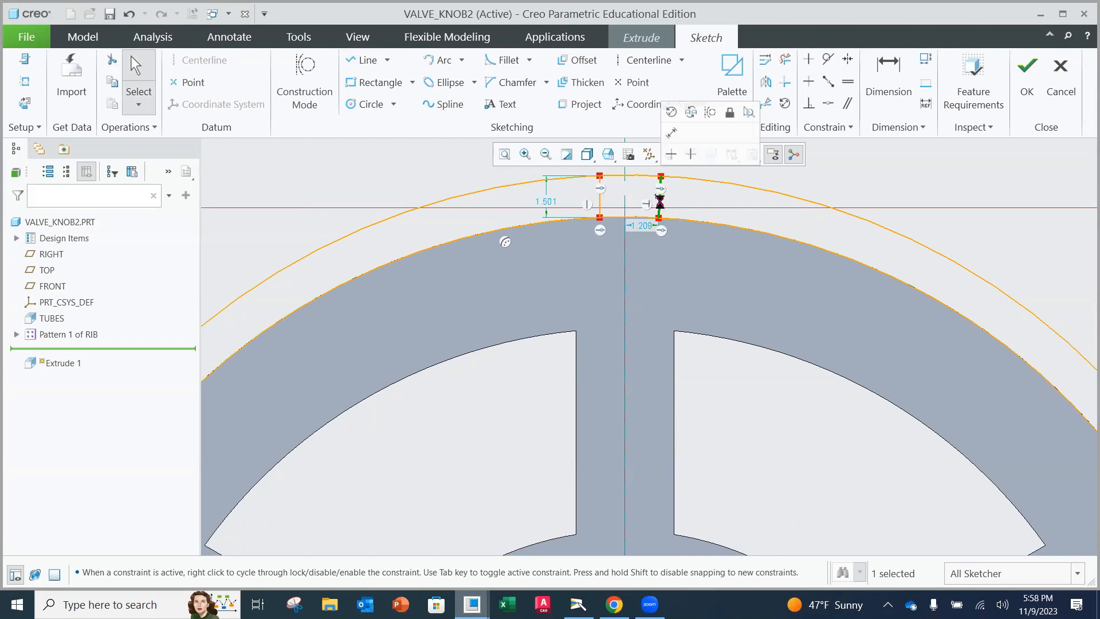
{"action": "key", "text": "Delete"}
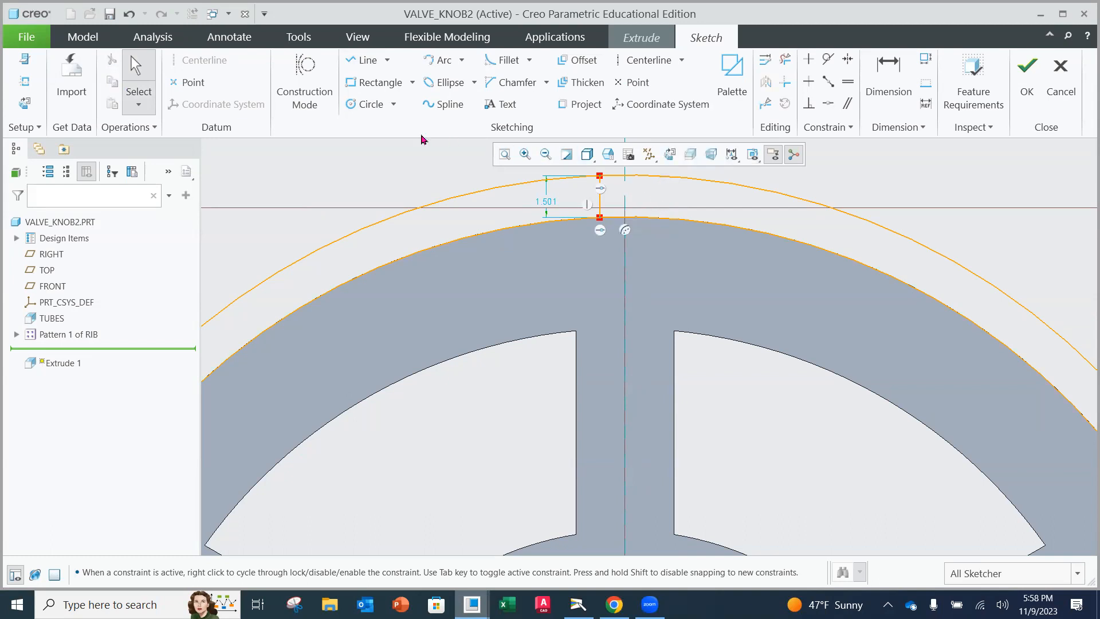
- Sketch a vertical line about 1.5 mm long from the projected rim edge to the outer circle, just right of the vertical reference
{"action": "left_click", "coordinate": [364, 60]}
{"action": "left_click", "coordinate": [657, 218]}
{"action": "left_click", "coordinate": [657, 176]}
{"action": "middle_click", "coordinate": [673, 202]}
{"action": "middle_click", "coordinate": [672, 202]}
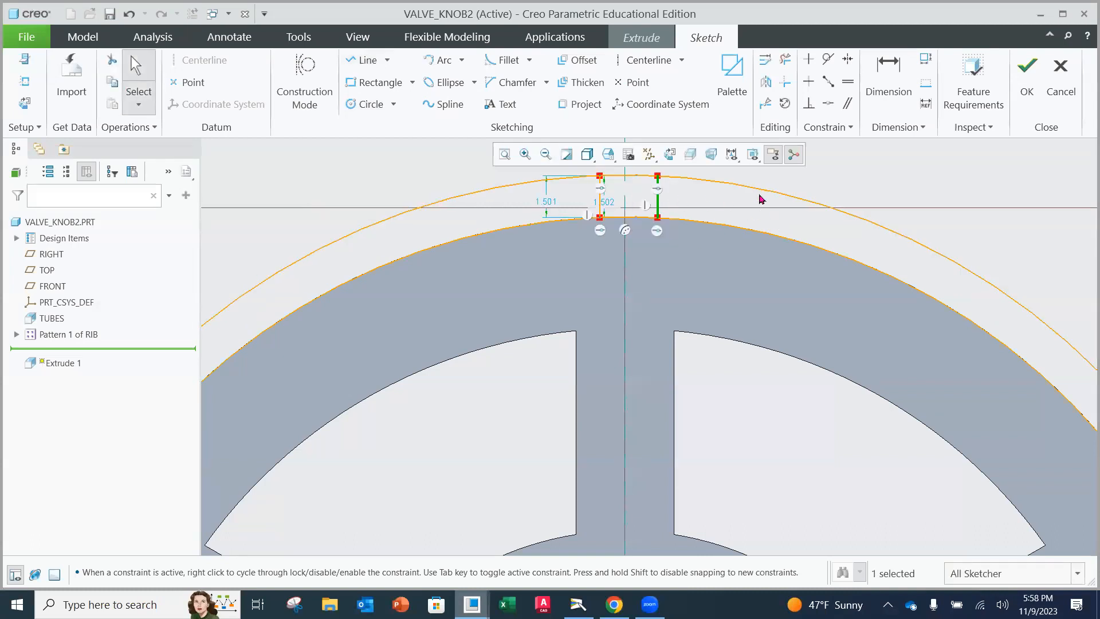
- Trim the outer circle and the projected rim edge outside the two short vertical lines, leaving only the closed tooth outline
{"action": "scroll", "coordinate": [681, 206], "scroll_direction": "up", "scroll_amount": 2}
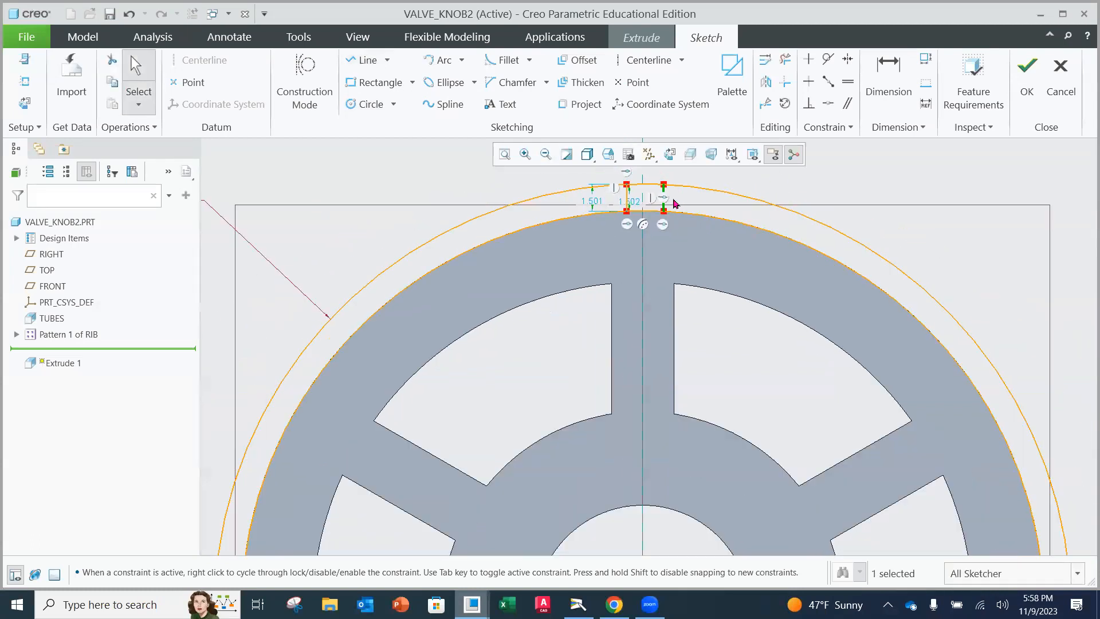
{"action": "left_click", "coordinate": [767, 60]}
{"action": "mouse_move", "coordinate": [741, 186]}
{"action": "left_mouse_down"}
{"action": "mouse_move", "coordinate": [725, 190]}
{"action": "mouse_move", "coordinate": [698, 240]}
{"action": "left_mouse_up"}
{"action": "mouse_move", "coordinate": [597, 238]}
{"action": "left_mouse_down"}
{"action": "mouse_move", "coordinate": [528, 199]}
{"action": "mouse_move", "coordinate": [543, 207]}
{"action": "left_mouse_up"}
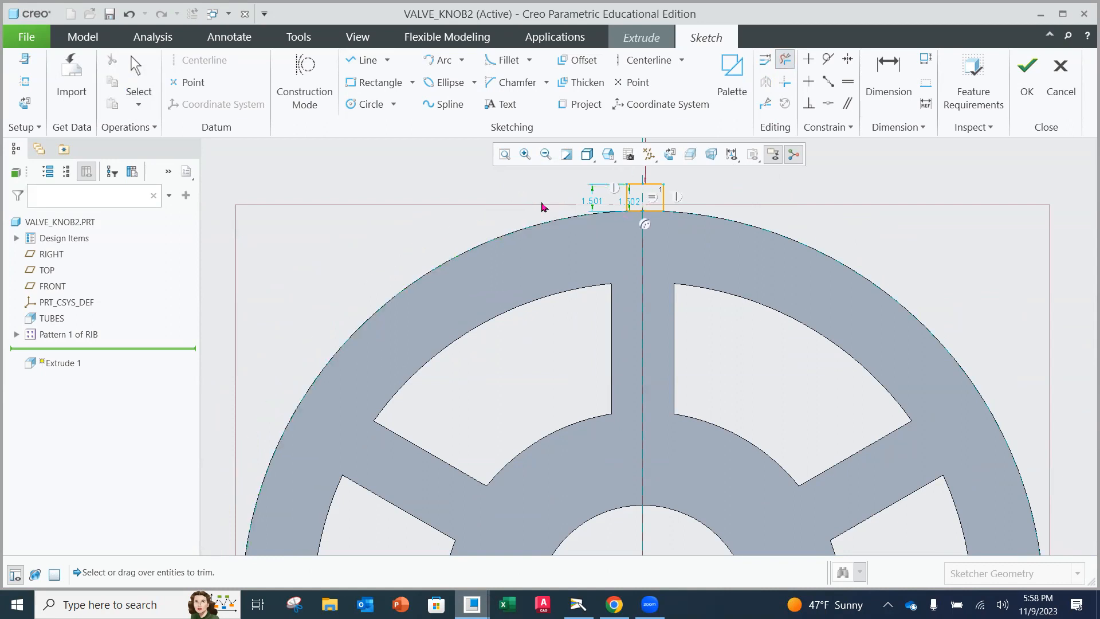
{"action": "scroll", "coordinate": [633, 255], "scroll_direction": "up", "scroll_amount": 1}
{"action": "middle_click_drag", "start_coordinate": [656, 329], "coordinate": [668, 208], "text": "shift"}
{"action": "scroll", "coordinate": [677, 251], "scroll_direction": "up", "scroll_amount": 2}
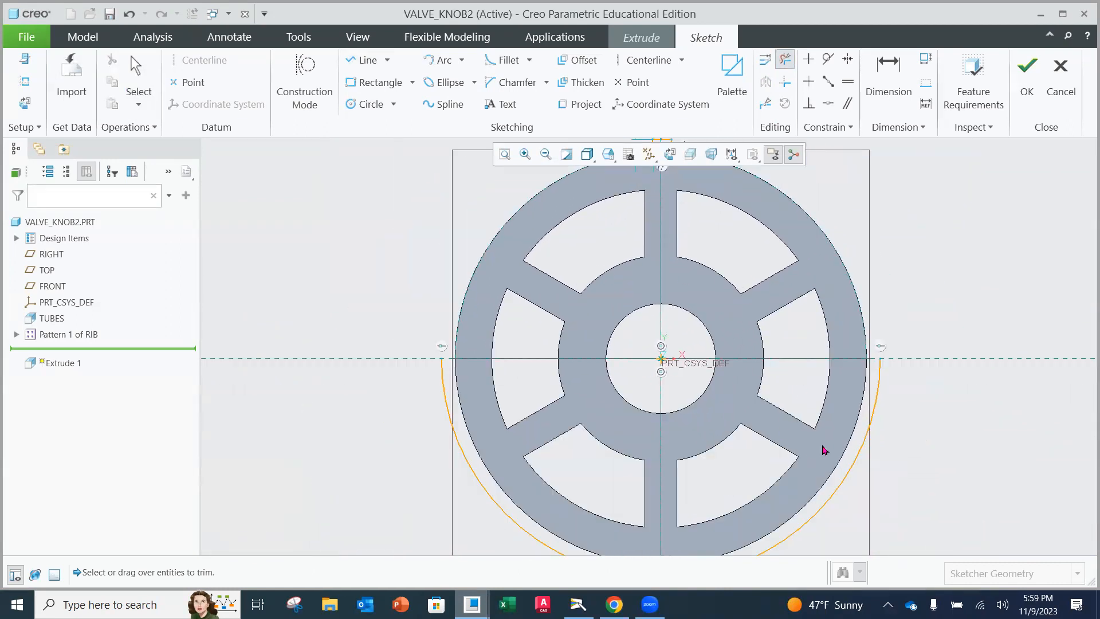
{"action": "left_click_drag", "start_coordinate": [843, 496], "coordinate": [841, 495]}
{"action": "left_click_drag", "start_coordinate": [543, 555], "coordinate": [580, 535]}
{"action": "scroll", "coordinate": [620, 487], "scroll_direction": "up", "scroll_amount": 2}
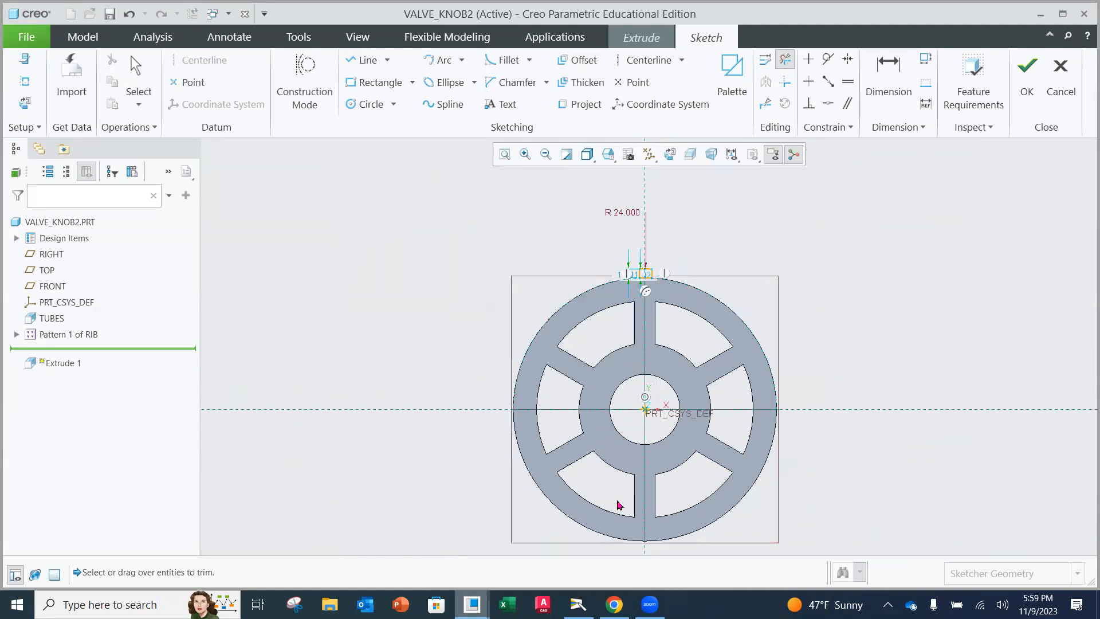
- Make the upper corners of the tooth outline symmetric about the vertical reference
{"action": "scroll", "coordinate": [659, 283], "scroll_direction": "down", "scroll_amount": 5}
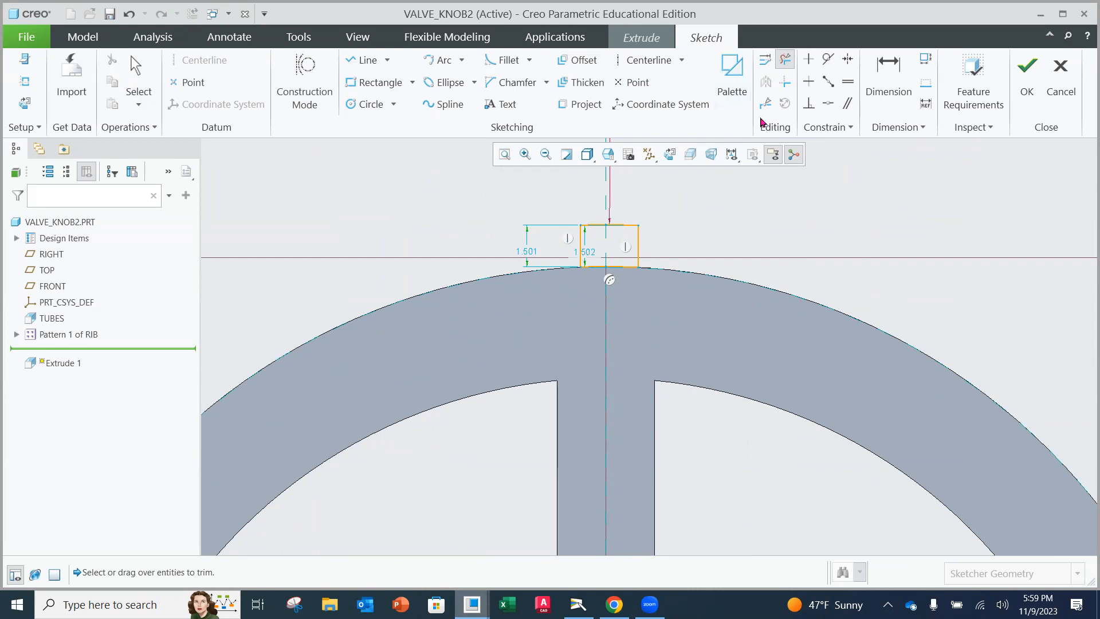
{"action": "scroll", "coordinate": [629, 252], "scroll_direction": "up", "scroll_amount": 1}
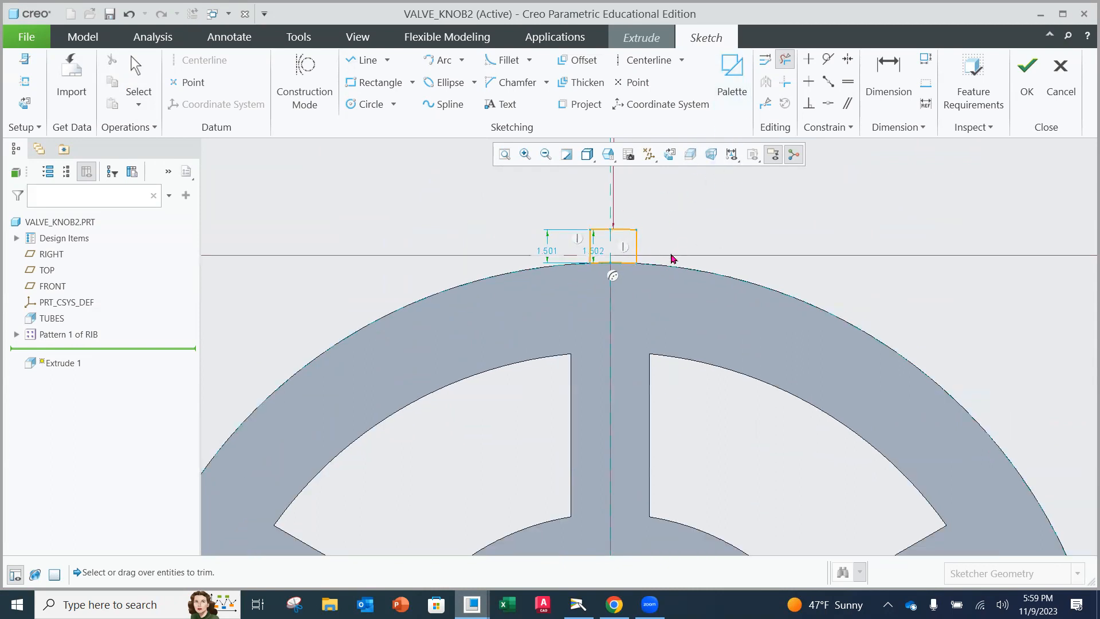
{"action": "scroll", "coordinate": [634, 253], "scroll_direction": "up", "scroll_amount": 2}
{"action": "scroll", "coordinate": [630, 247], "scroll_direction": "down", "scroll_amount": 3}
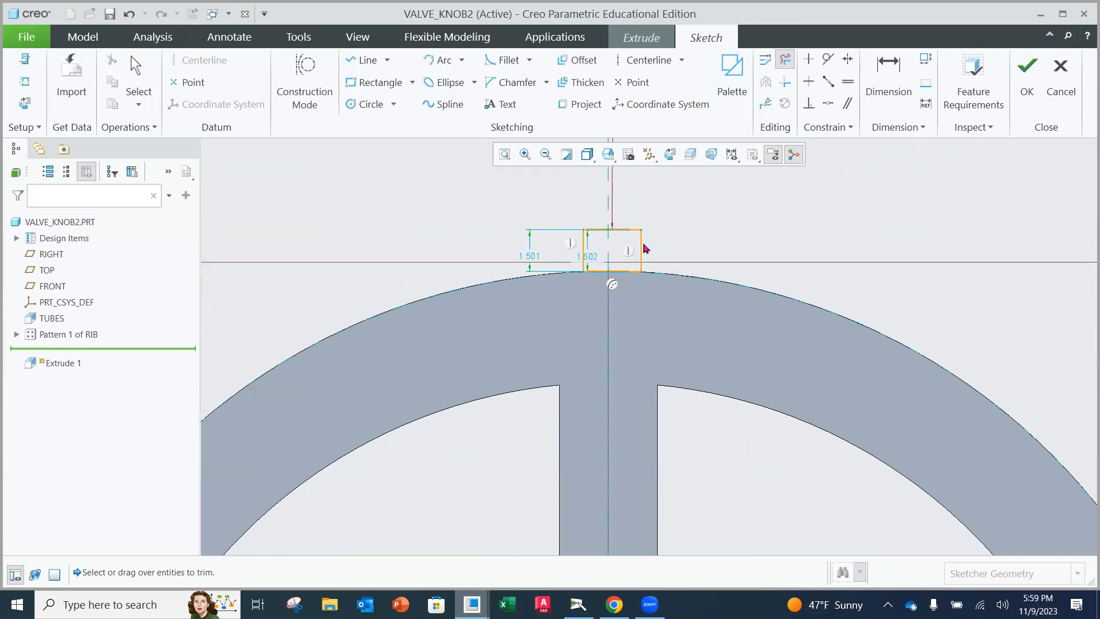
{"action": "scroll", "coordinate": [625, 245], "scroll_direction": "up", "scroll_amount": 1}
{"action": "scroll", "coordinate": [641, 235], "scroll_direction": "down", "scroll_amount": 2}
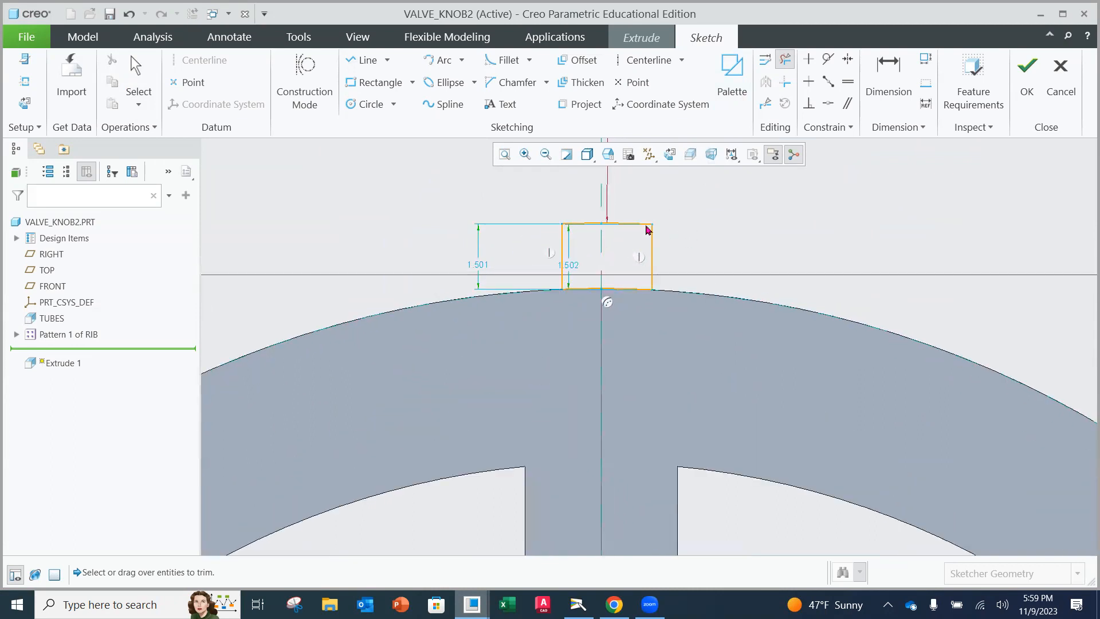
{"action": "left_click", "coordinate": [847, 62]}
{"action": "left_click", "coordinate": [653, 224]}
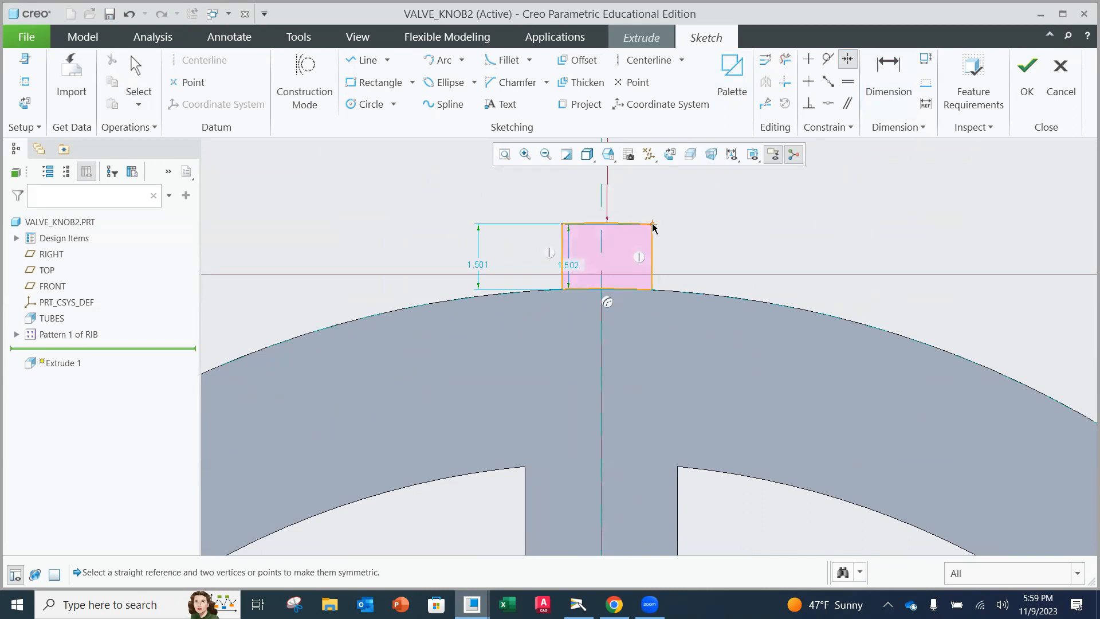
{"action": "left_click", "coordinate": [603, 250]}
{"action": "scroll", "coordinate": [632, 235], "scroll_direction": "down", "scroll_amount": 2}
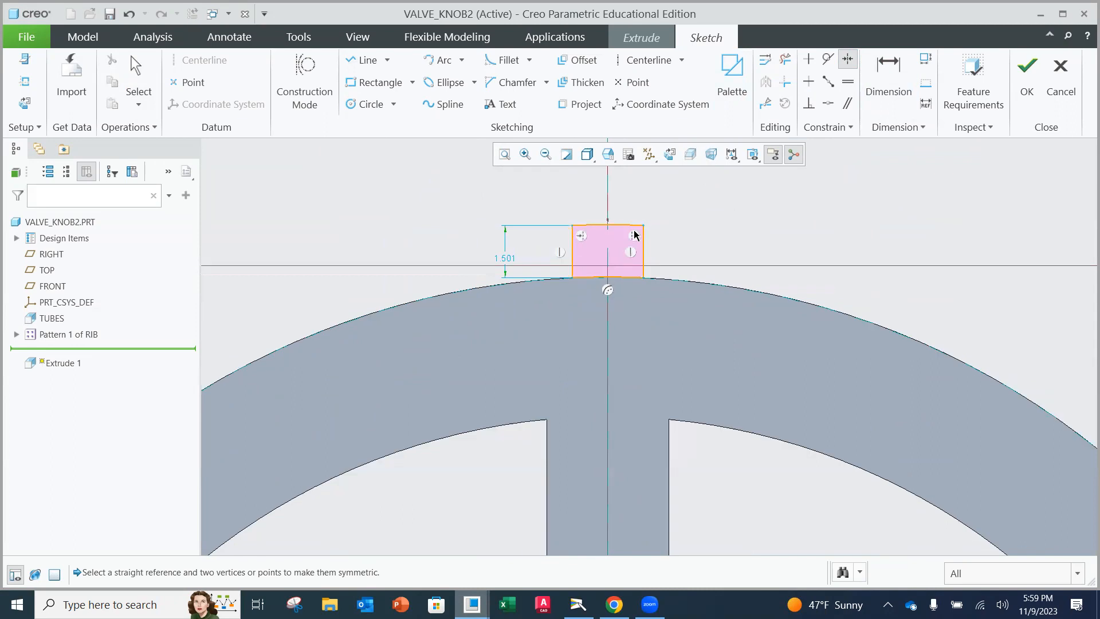
- Dimension the tooth's width between its two vertical lines and set it to 3.5 mm
{"action": "left_click", "coordinate": [889, 80]}
{"action": "left_click", "coordinate": [573, 255]}
{"action": "left_click", "coordinate": [641, 261]}
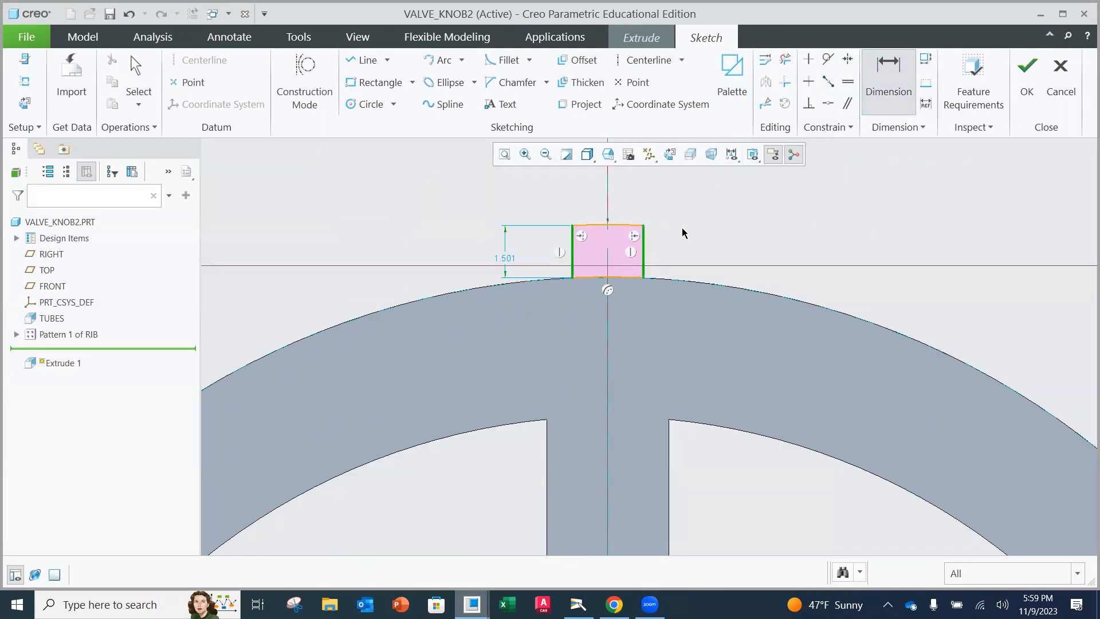
{"action": "middle_click", "coordinate": [673, 189]}
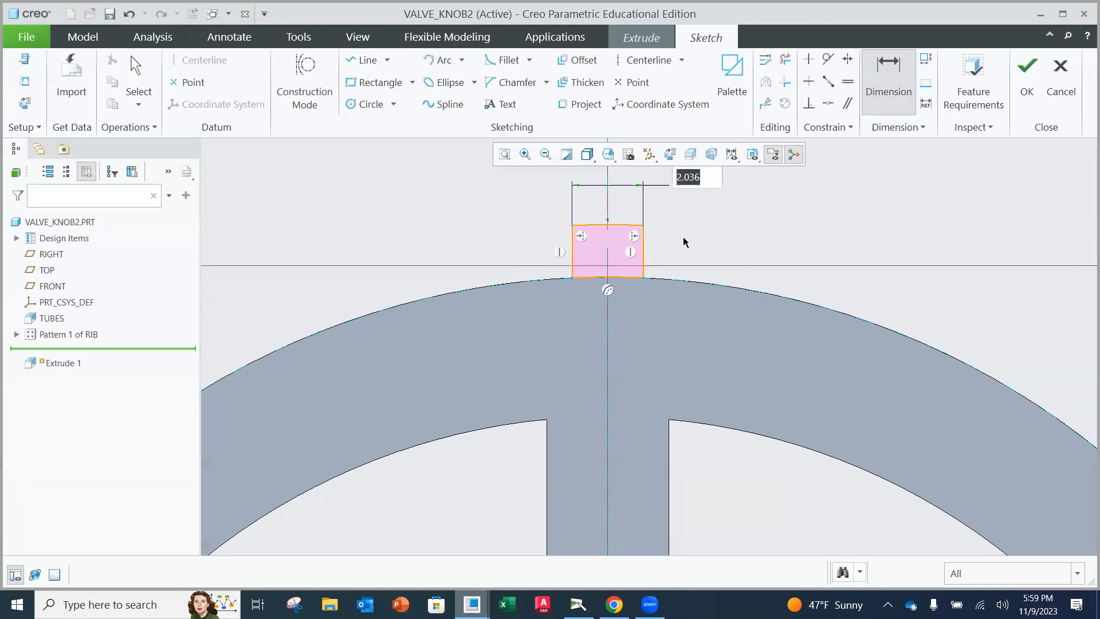
{"action": "type", "text": "3.5"}
{"action": "key", "text": "Return"}
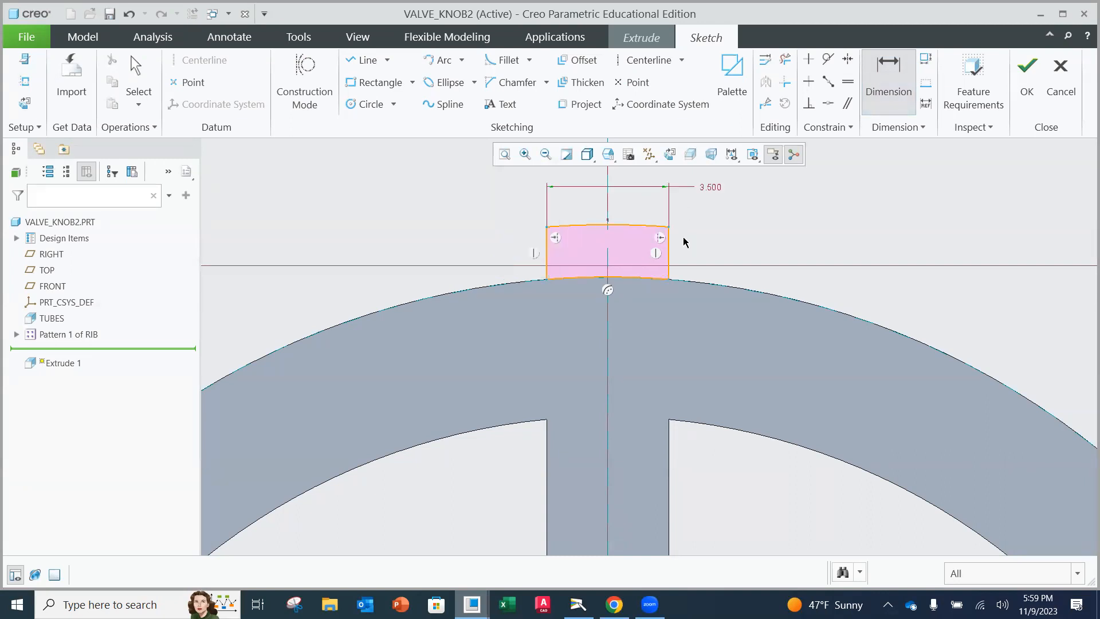
{"action": "middle_click", "coordinate": [758, 229]}
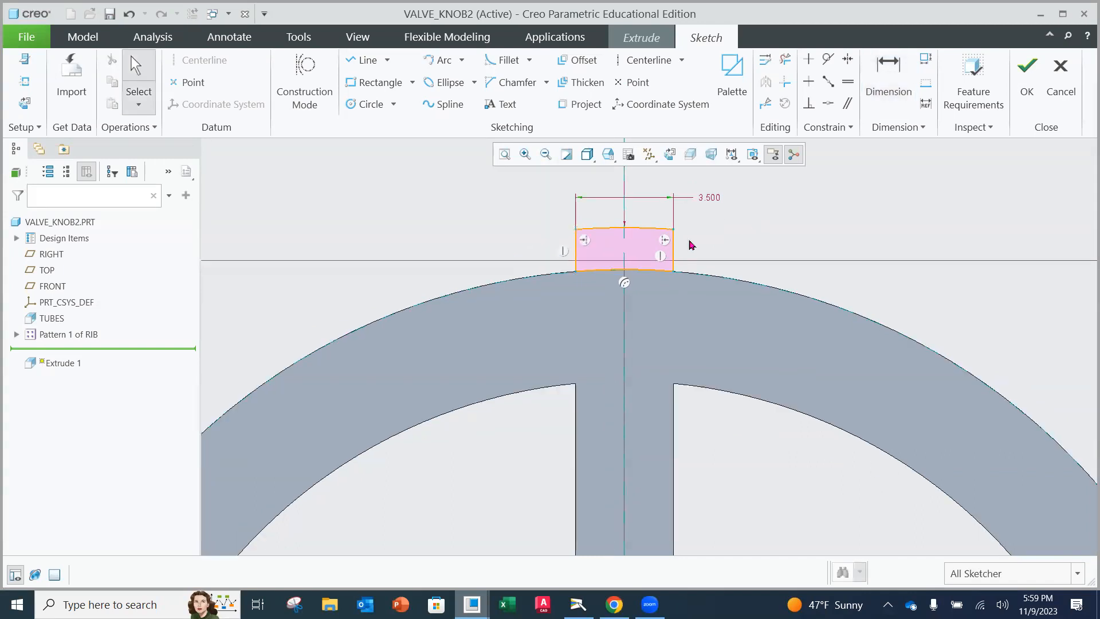
- Move the 24 mm radius dimension down closer to the tooth
{"action": "scroll", "coordinate": [695, 239], "scroll_direction": "down", "scroll_amount": 5}
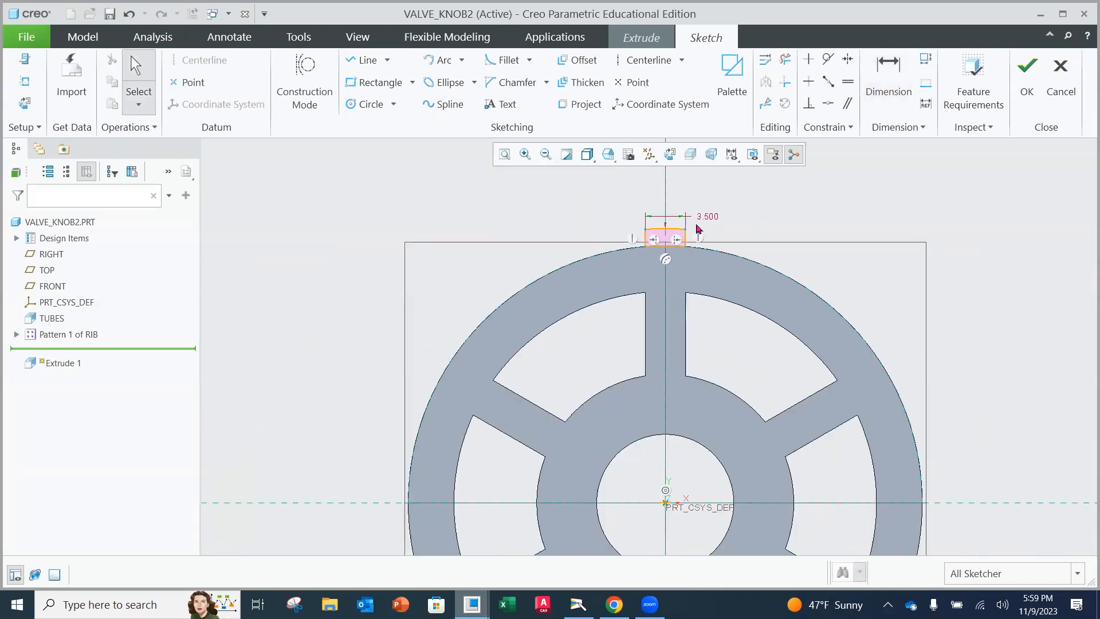
{"action": "middle_click_drag", "start_coordinate": [697, 226], "coordinate": [685, 365], "text": "shift"}
{"action": "mouse_move", "coordinate": [633, 257]}
{"action": "left_mouse_down"}
{"action": "mouse_move", "coordinate": [613, 261]}
{"action": "mouse_move", "coordinate": [642, 317]}
{"action": "left_mouse_up"}
{"action": "scroll", "coordinate": [684, 344], "scroll_direction": "up", "scroll_amount": 1}
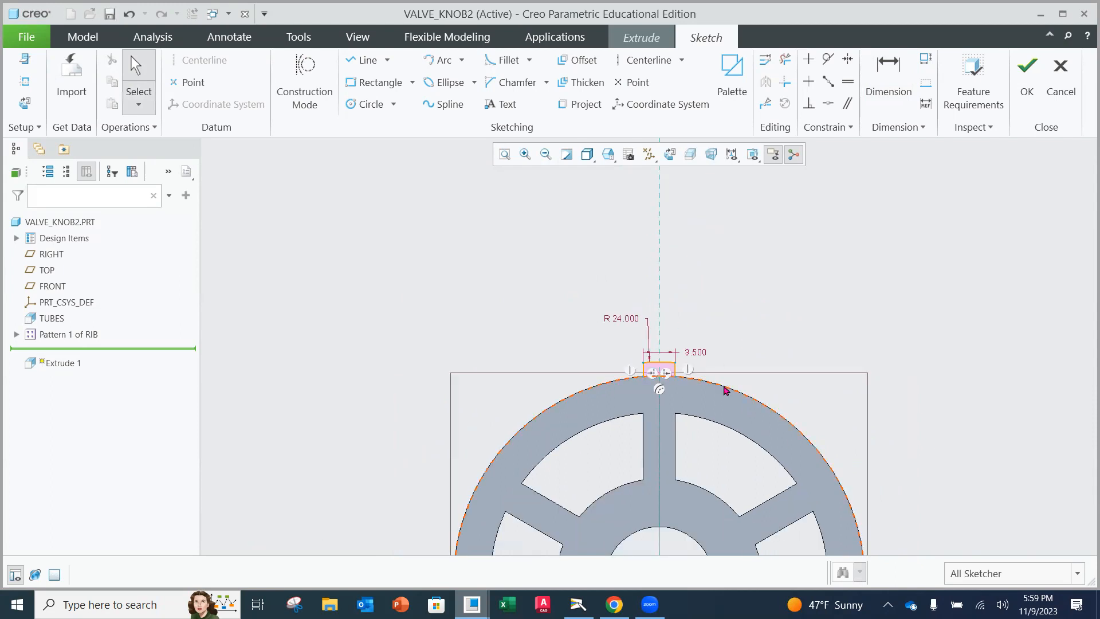
{"action": "scroll", "coordinate": [724, 385], "scroll_direction": "down", "scroll_amount": 2}
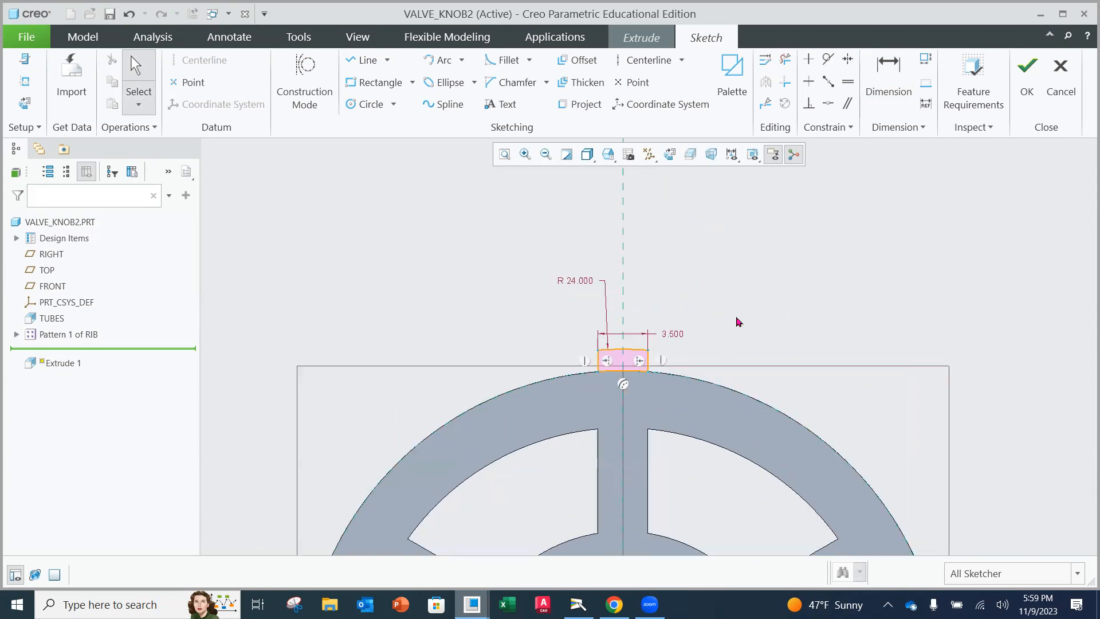
- Check the tooth sketch against the feature requirements and finish the sketch
{"action": "left_click", "coordinate": [973, 90]}
{"action": "left_click", "coordinate": [549, 390]}
{"action": "mouse_move", "coordinate": [738, 319]}
{"action": "middle_mouse_down"}
{"action": "mouse_move", "coordinate": [712, 317]}
{"action": "mouse_move", "coordinate": [734, 317]}
{"action": "mouse_move", "coordinate": [710, 342]}
{"action": "middle_mouse_up"}
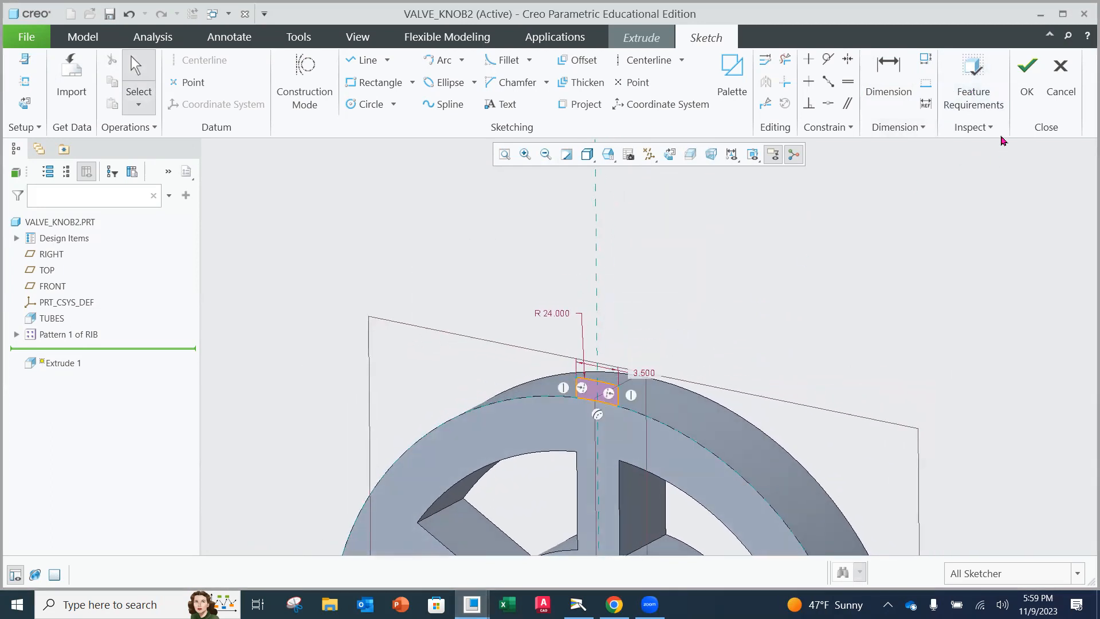
{"action": "left_click", "coordinate": [1026, 80]}
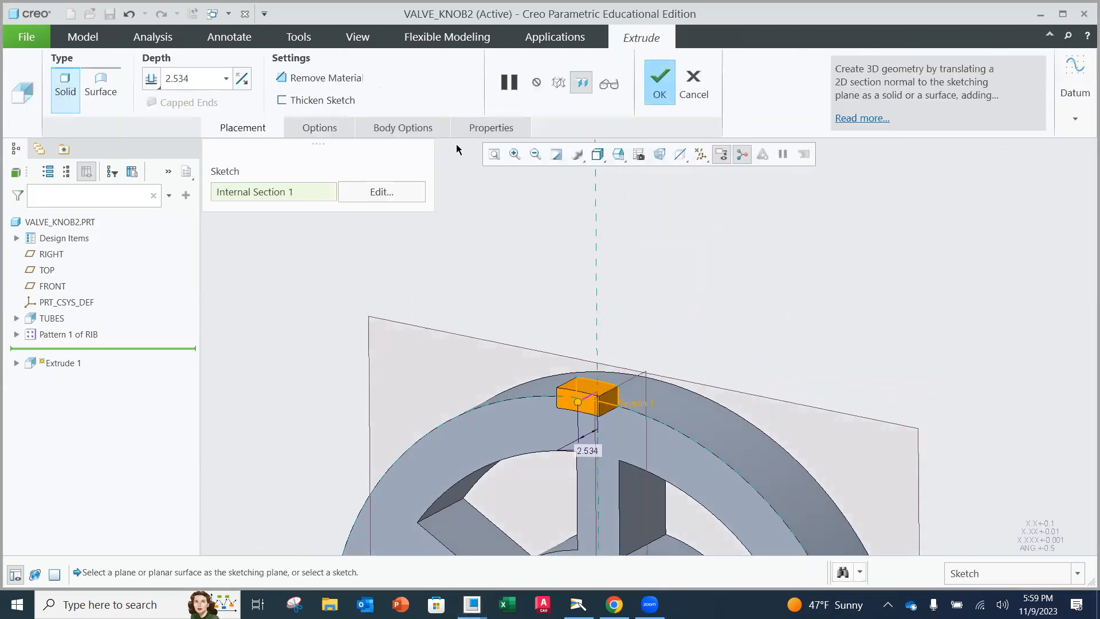
- Reverse the tooth's extrusion direction, extrude it up to the wheel's opposite face with the To Reference depth, and complete the feature
{"action": "left_click", "coordinate": [243, 79]}
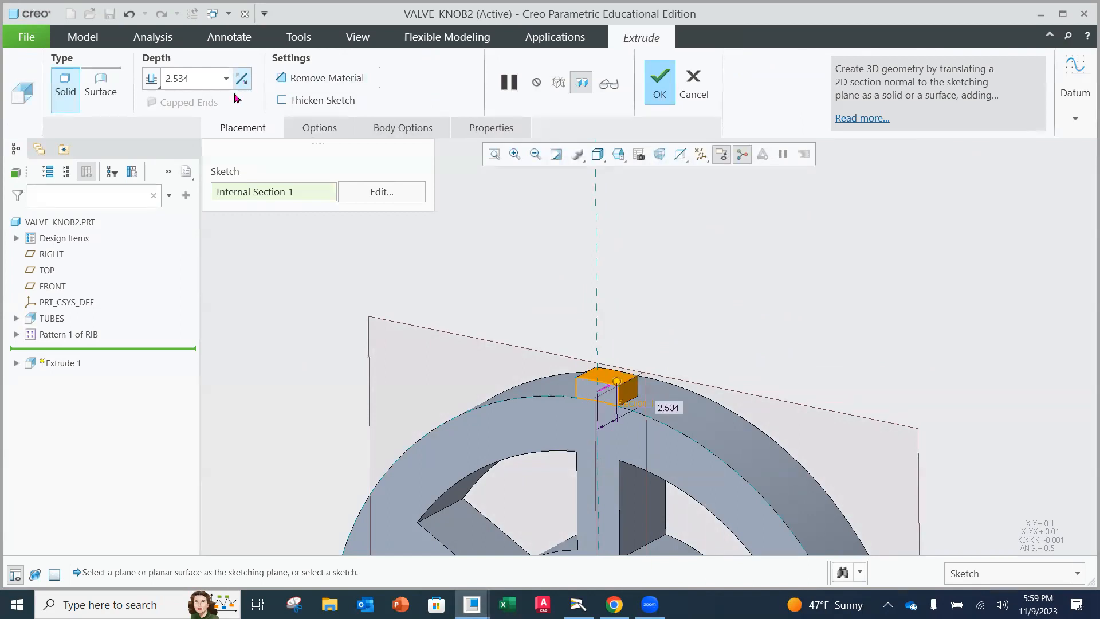
{"action": "left_click", "coordinate": [152, 81]}
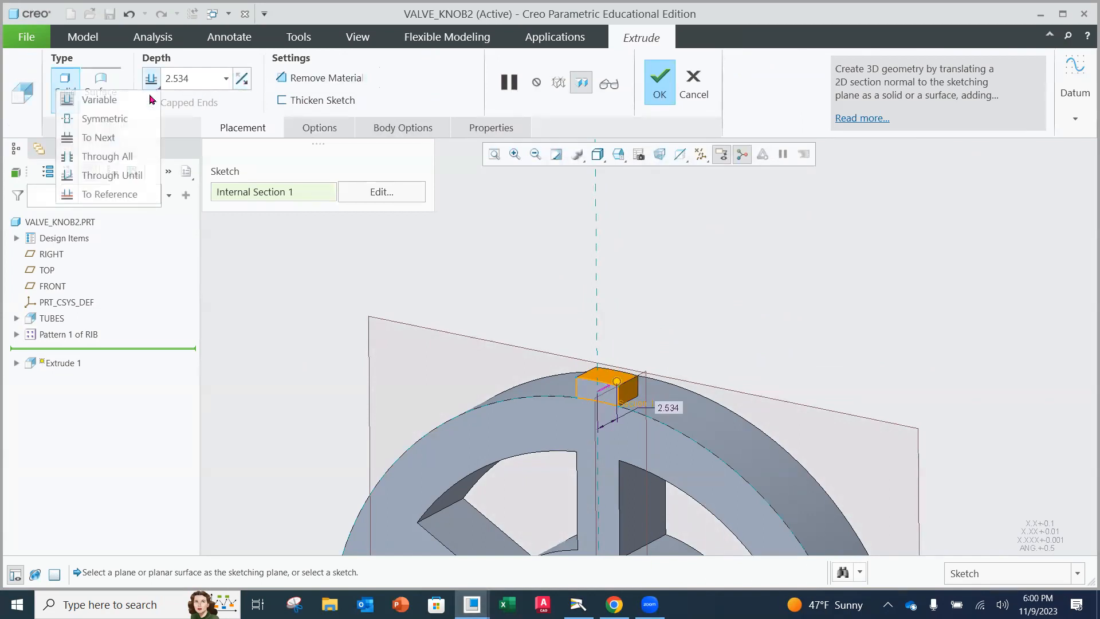
{"action": "left_click", "coordinate": [106, 194]}
{"action": "middle_click_drag", "start_coordinate": [624, 369], "coordinate": [516, 397]}
{"action": "left_click", "coordinate": [634, 397]}
{"action": "middle_click_drag", "start_coordinate": [528, 373], "coordinate": [535, 360]}
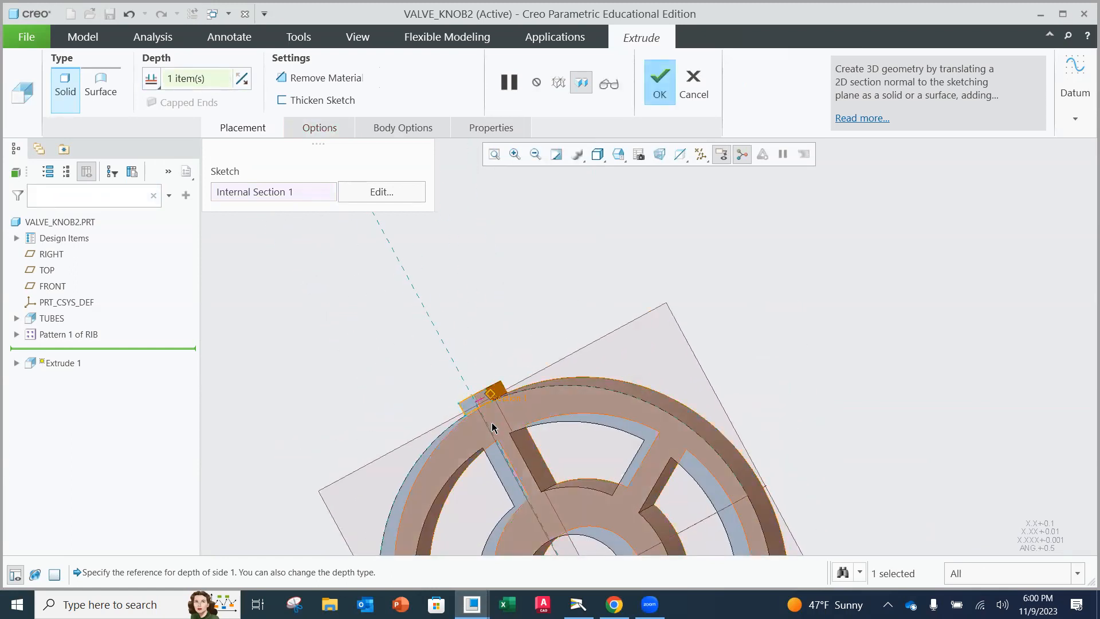
{"action": "scroll", "coordinate": [495, 421], "scroll_direction": "up", "scroll_amount": 2}
{"action": "scroll", "coordinate": [511, 419], "scroll_direction": "down", "scroll_amount": 3}
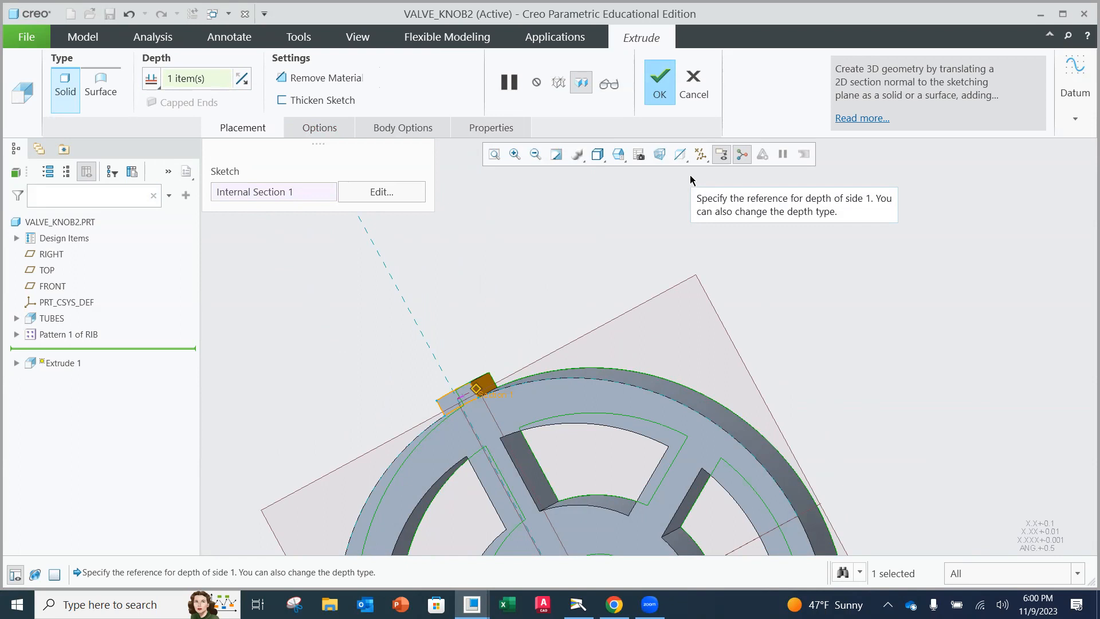
{"action": "left_click", "coordinate": [660, 81]}
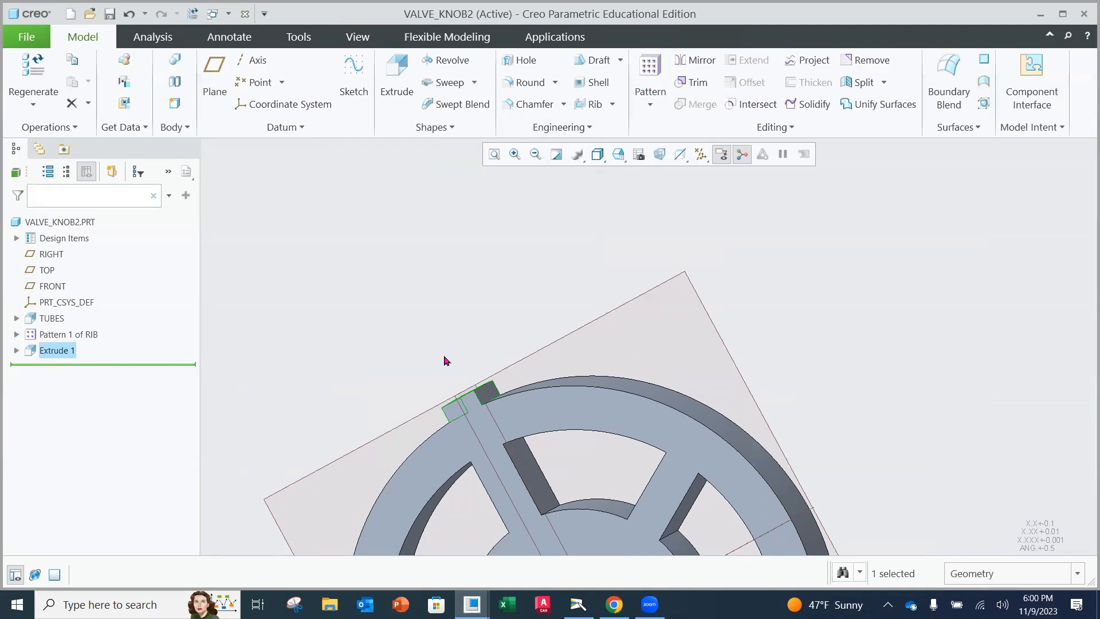
- Rename the new tooth extrusion as NUB
{"action": "scroll", "coordinate": [458, 373], "scroll_direction": "down", "scroll_amount": 1}
{"action": "scroll", "coordinate": [460, 373], "scroll_direction": "up", "scroll_amount": 3}
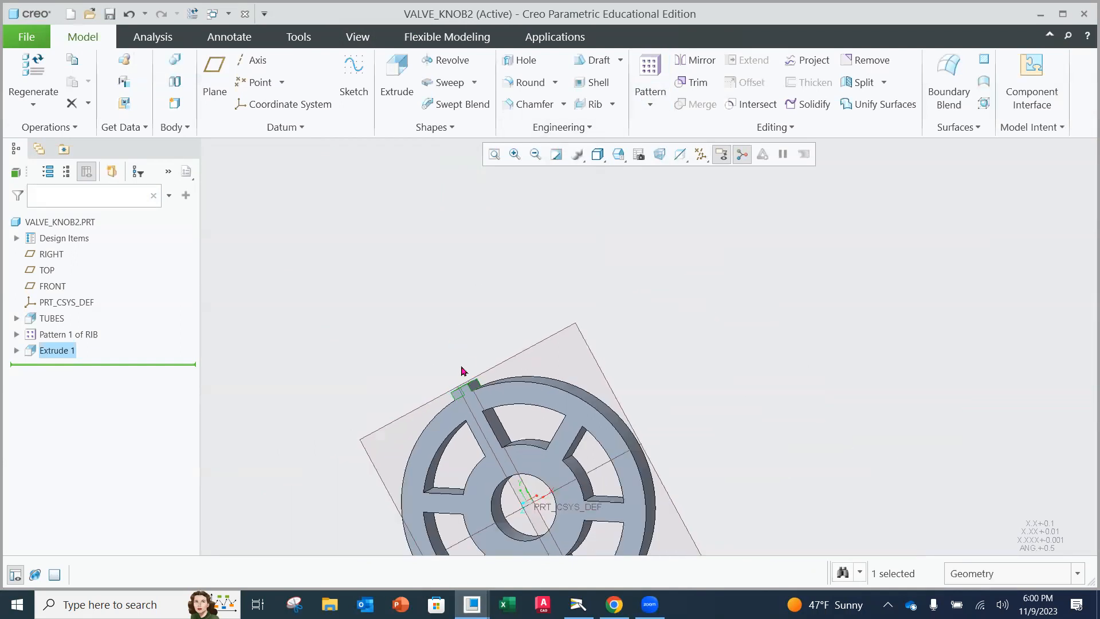
{"action": "left_click", "coordinate": [494, 153]}
{"action": "mouse_move", "coordinate": [564, 283]}
{"action": "middle_mouse_down"}
{"action": "mouse_move", "coordinate": [551, 320]}
{"action": "mouse_move", "coordinate": [593, 312]}
{"action": "middle_mouse_up"}
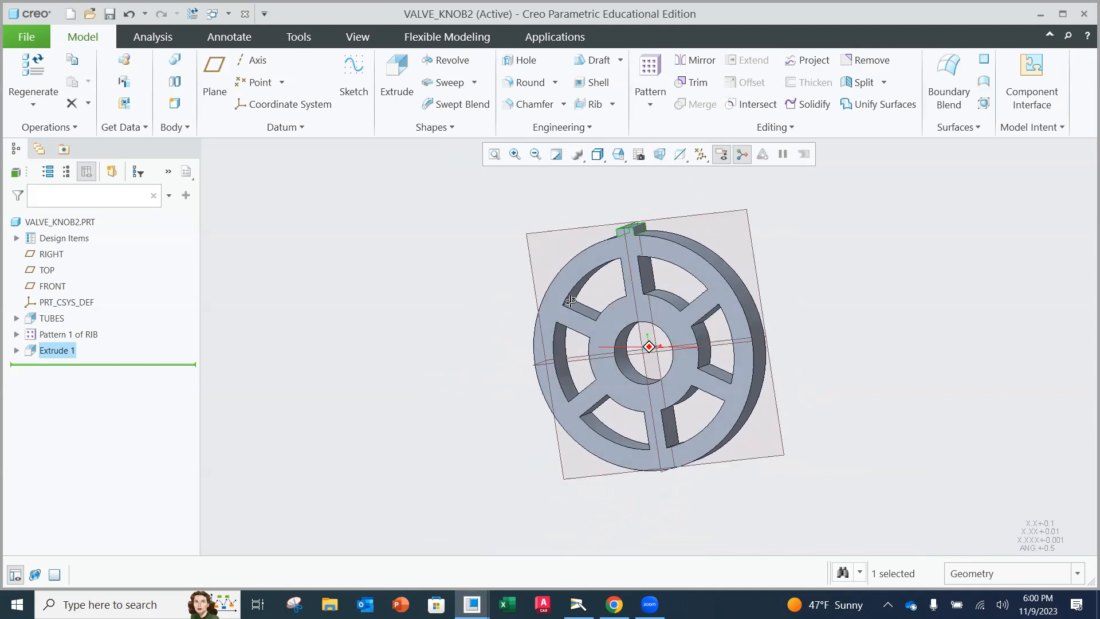
{"action": "left_click", "coordinate": [53, 348]}
{"action": "type", "text": "NUB"}
{"action": "key", "text": "Return"}
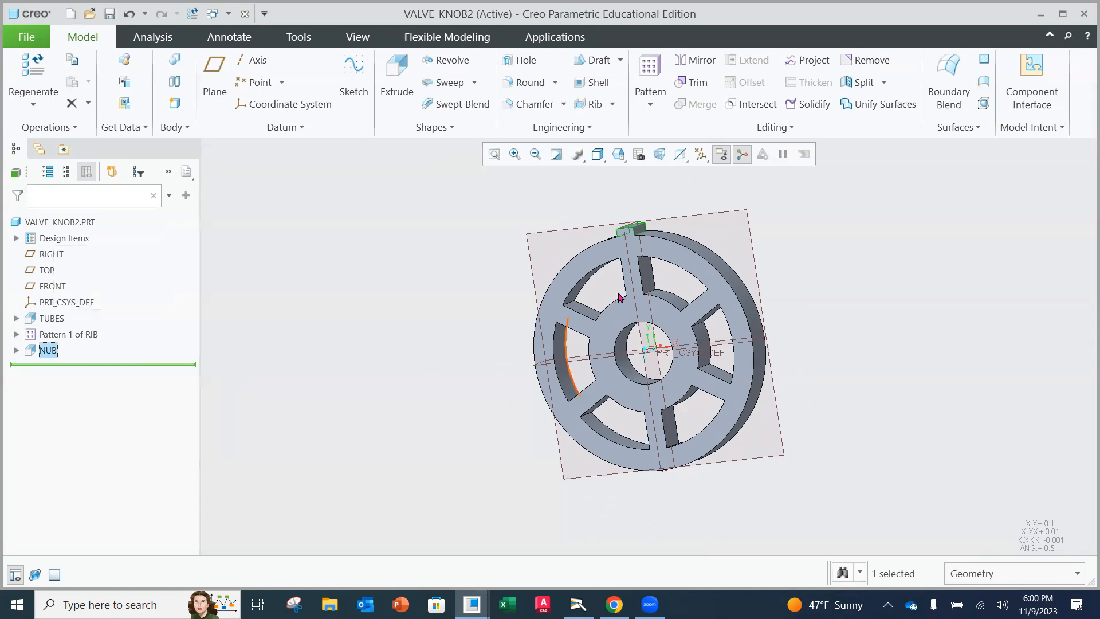
- Start an Axis pattern of the NUB feature around the PRT_CSYS_DEF coordinate system axis running through the hub bore
{"action": "scroll", "coordinate": [633, 264], "scroll_direction": "up", "scroll_amount": 5}
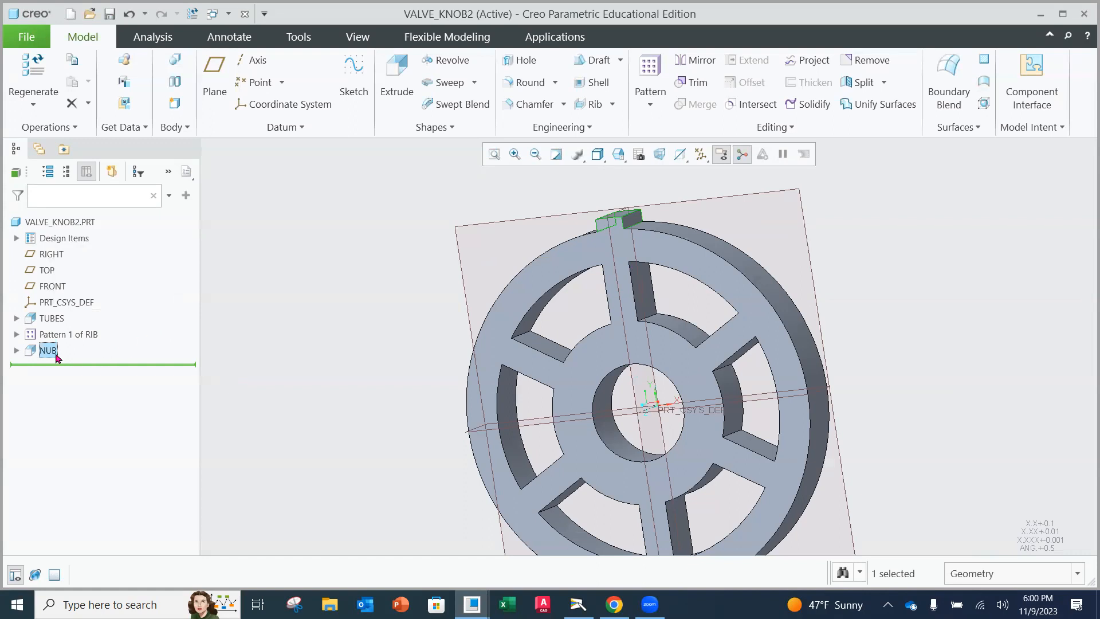
{"action": "left_click", "coordinate": [651, 78]}
{"action": "left_click", "coordinate": [78, 98]}
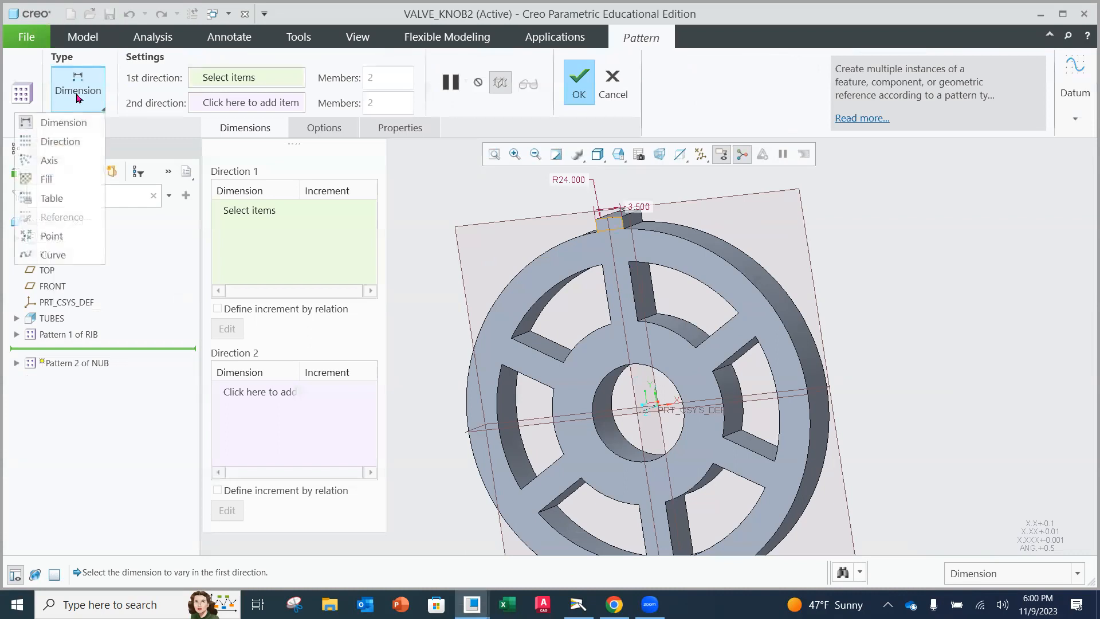
{"action": "left_click", "coordinate": [49, 161]}
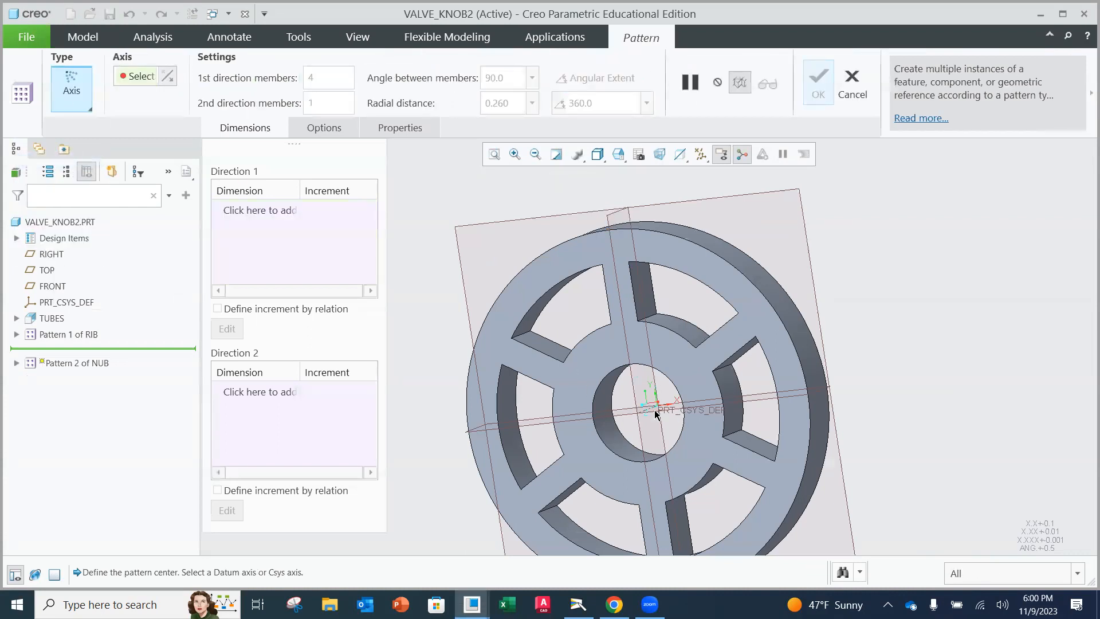
{"action": "scroll", "coordinate": [650, 407], "scroll_direction": "down", "scroll_amount": 1}
{"action": "scroll", "coordinate": [646, 403], "scroll_direction": "up", "scroll_amount": 6}
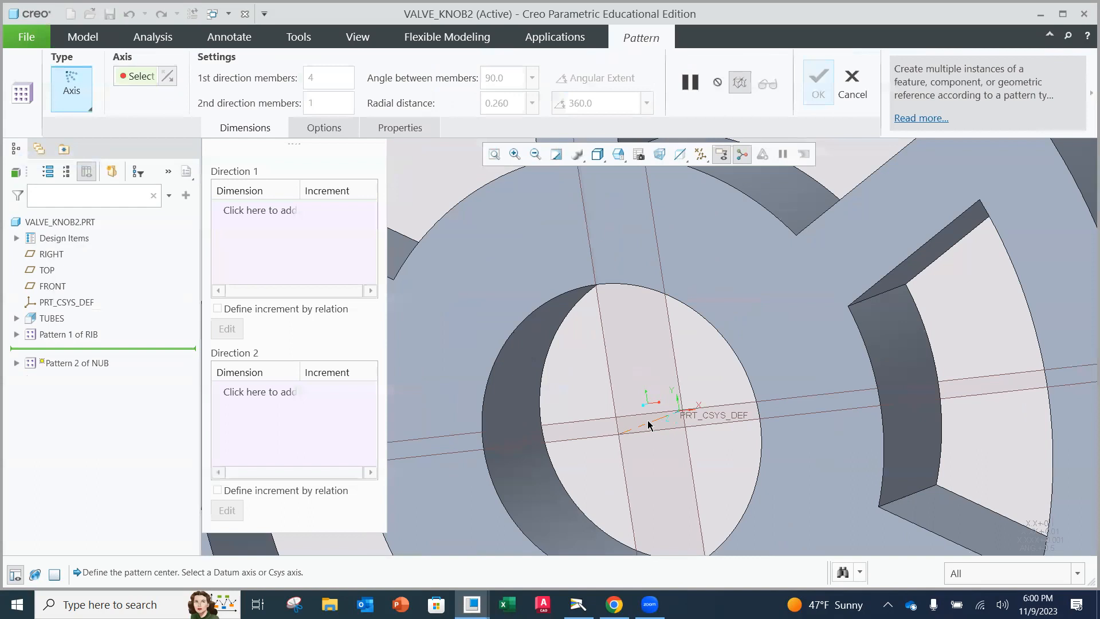
{"action": "left_click", "coordinate": [645, 422]}
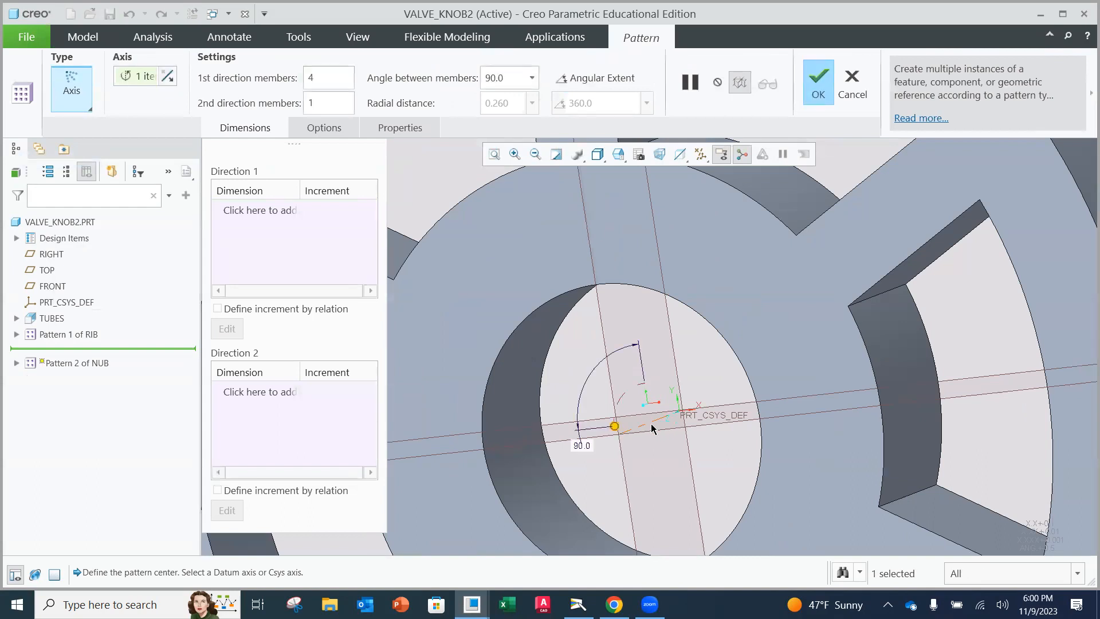
{"action": "scroll", "coordinate": [643, 382], "scroll_direction": "down", "scroll_amount": 3}
{"action": "scroll", "coordinate": [643, 381], "scroll_direction": "down", "scroll_amount": 2}
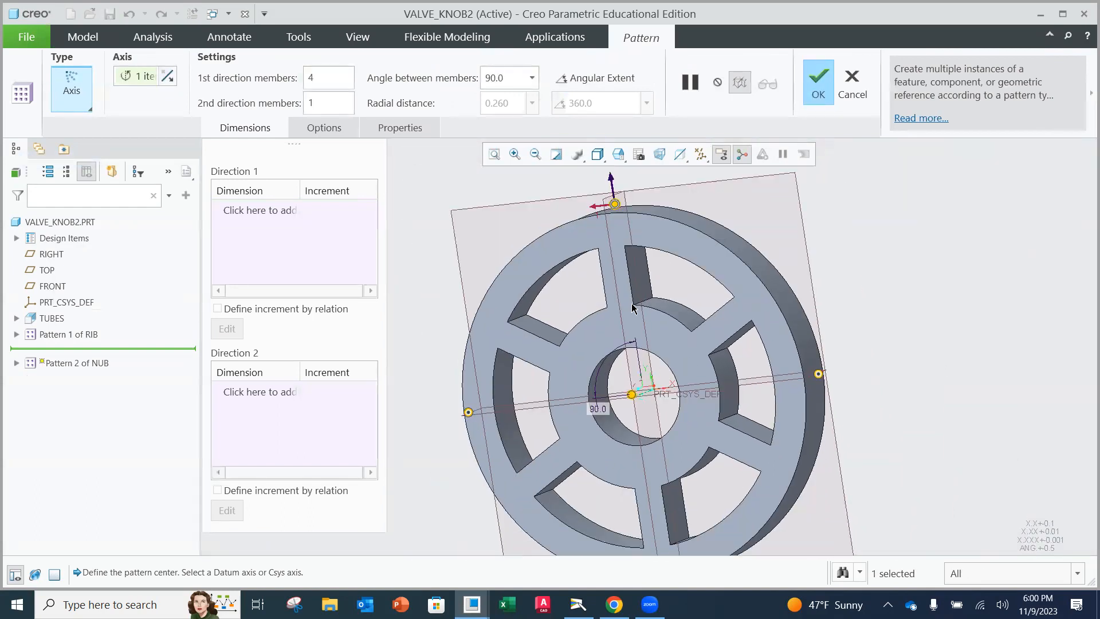
- Set the nub pattern to 12 members spaced 30° apart and complete it
{"action": "double_click", "coordinate": [322, 77]}
{"action": "type", "text": "12"}
{"action": "double_click", "coordinate": [497, 78]}
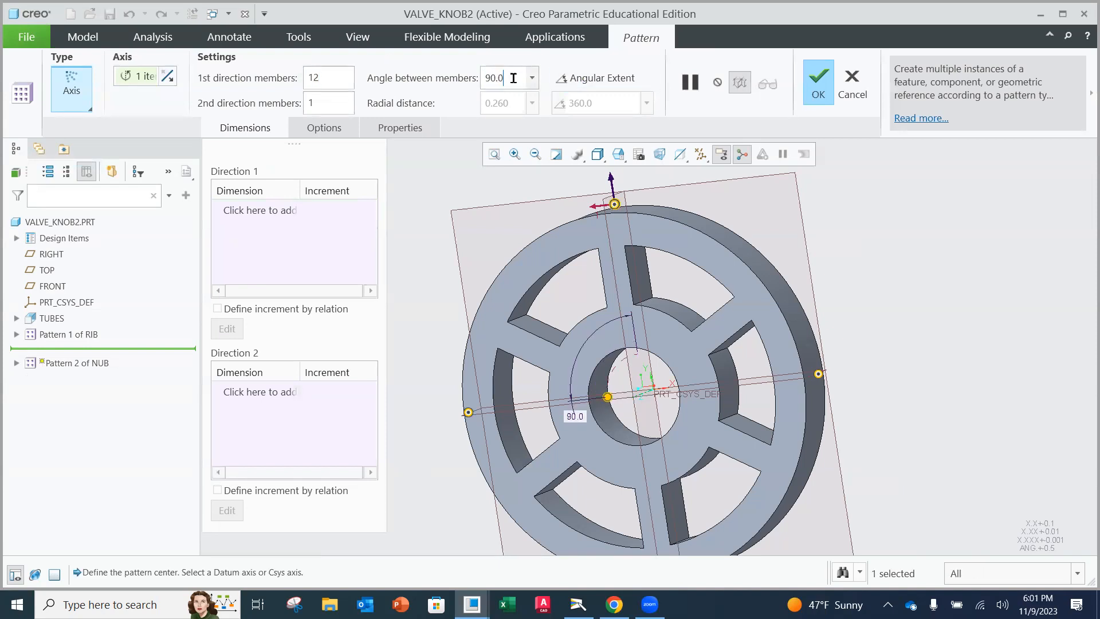
{"action": "type", "text": "30"}
{"action": "key", "text": "Return"}
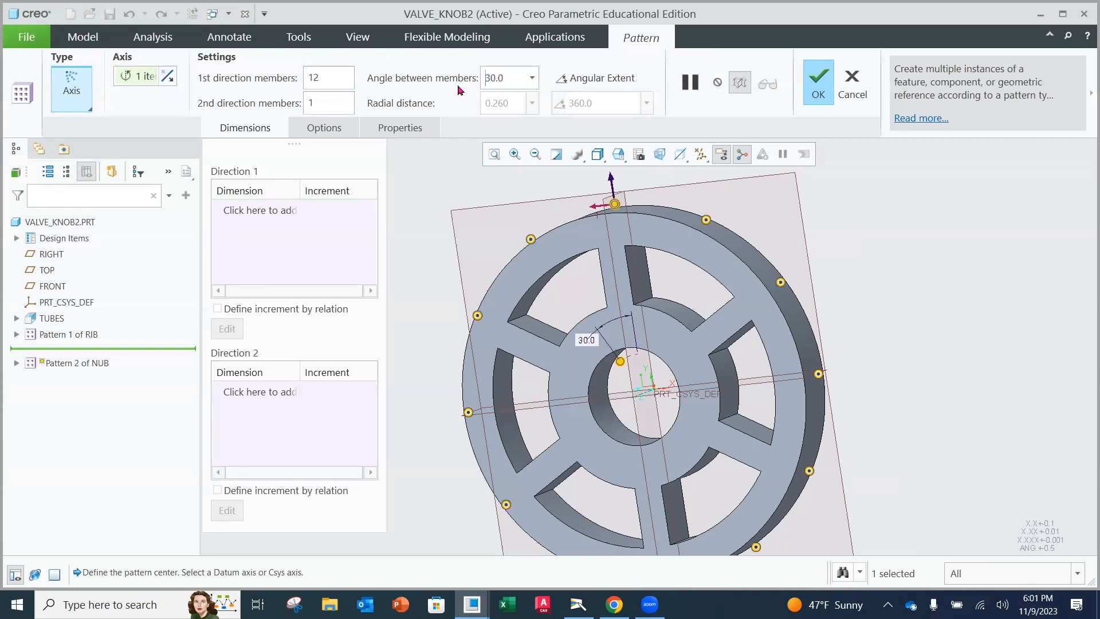
{"action": "middle_click_drag", "start_coordinate": [608, 284], "coordinate": [587, 295]}
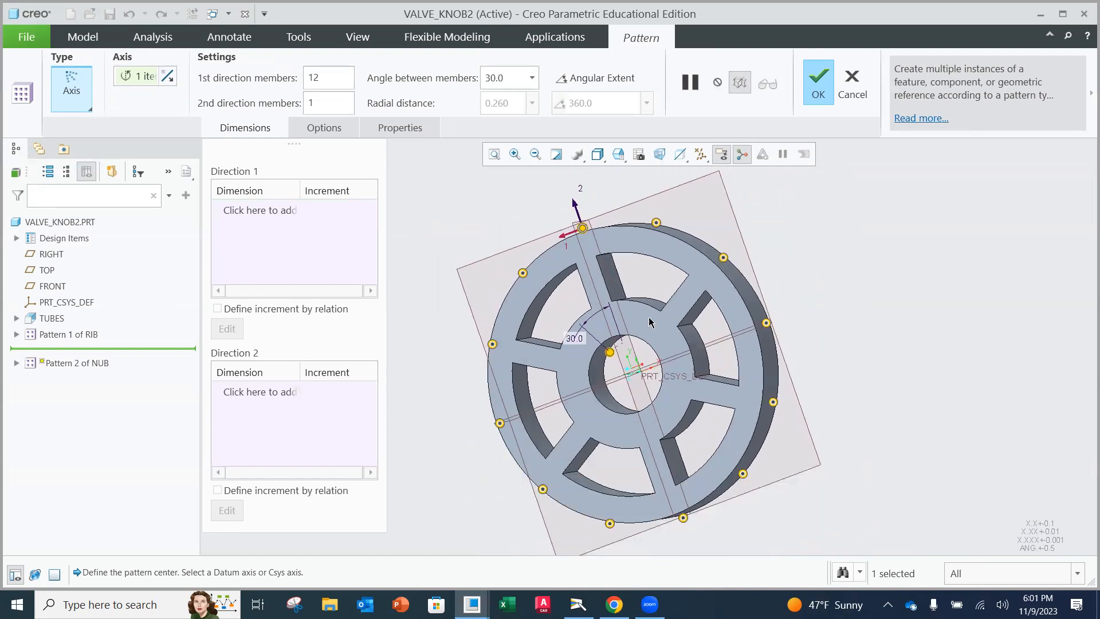
{"action": "left_click", "coordinate": [819, 87]}
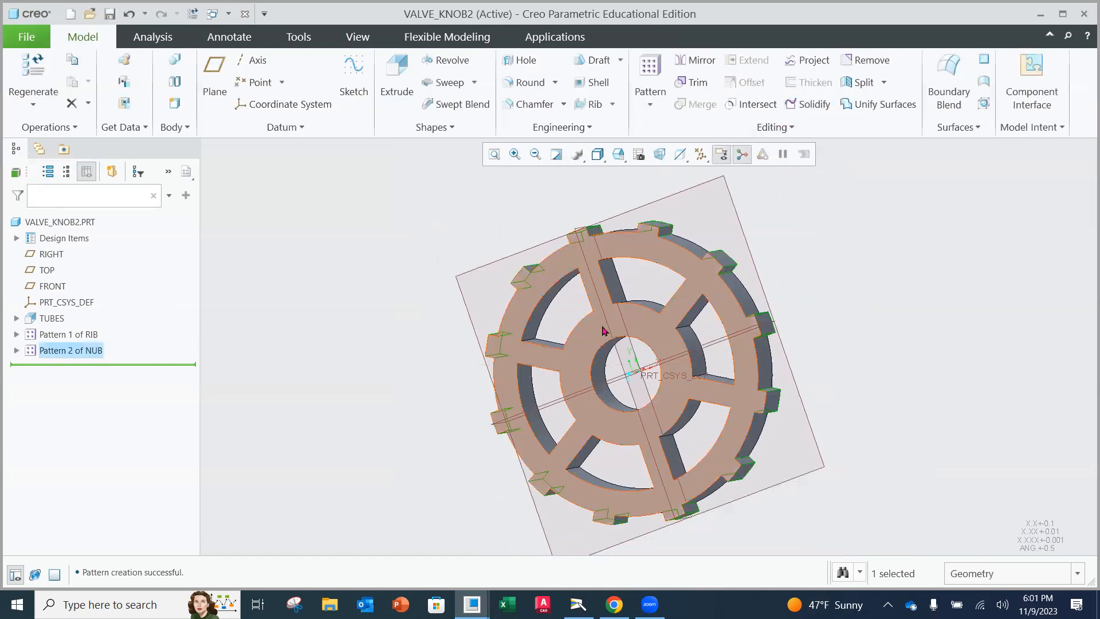
- Save the VALVE_KNOB2 part with its patterned nubs
{"action": "middle_click_drag", "start_coordinate": [551, 273], "coordinate": [467, 265]}
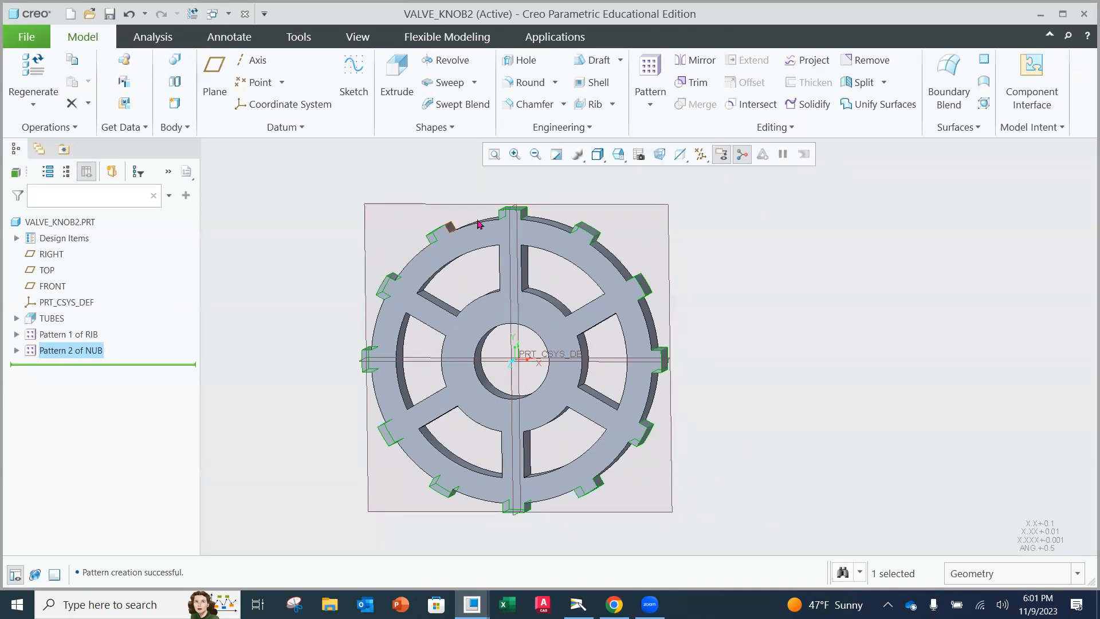
{"action": "left_click", "coordinate": [27, 37]}
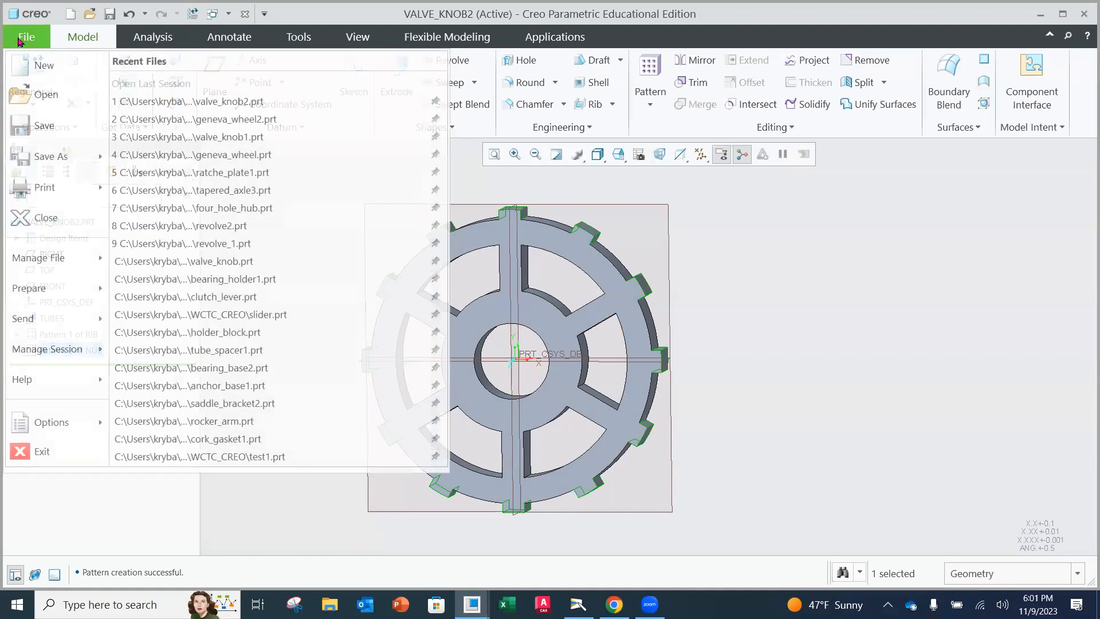
{"action": "left_click", "coordinate": [36, 126]}
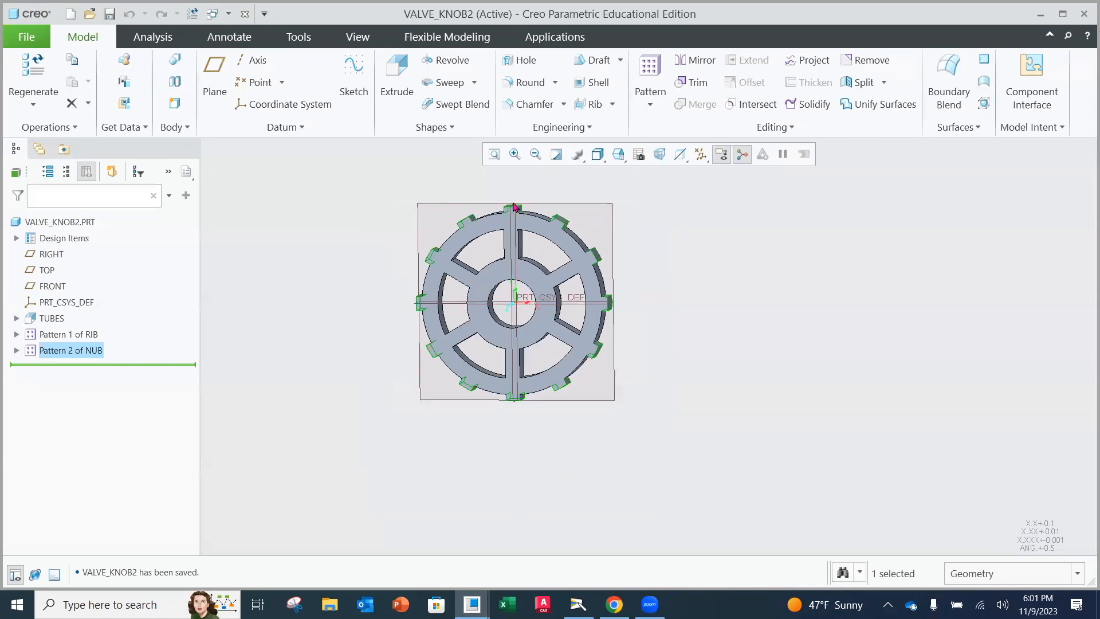
- Switch to the Camera window to check the round radii on the valve knob drawing, and return to the Creo model
{"action": "scroll", "coordinate": [508, 215], "scroll_direction": "down", "scroll_amount": 5}
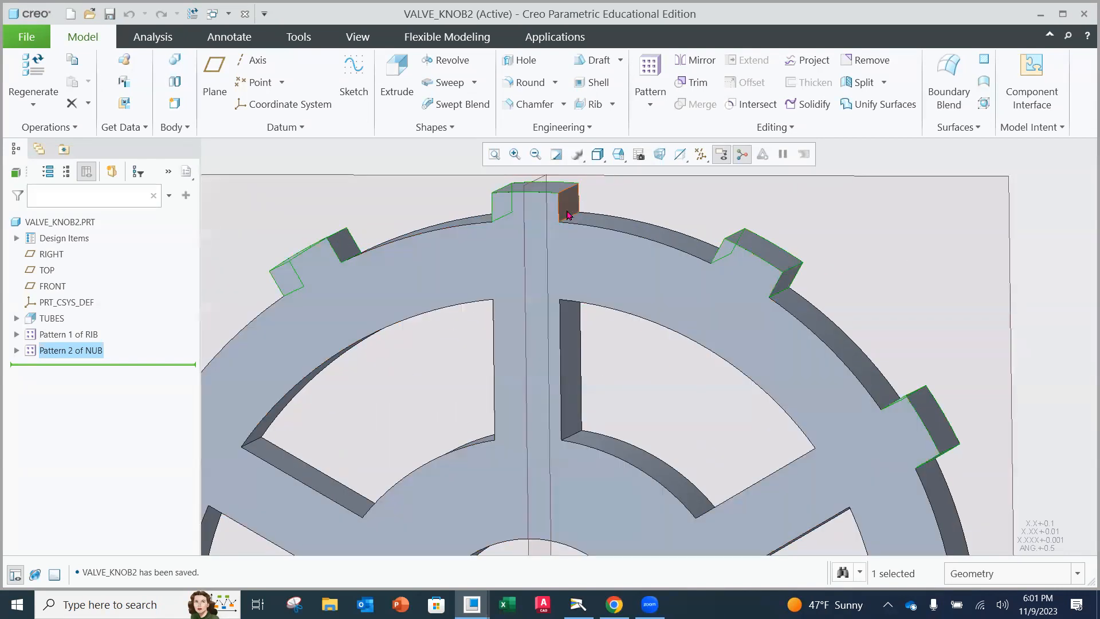
{"action": "left_click", "coordinate": [579, 604]}
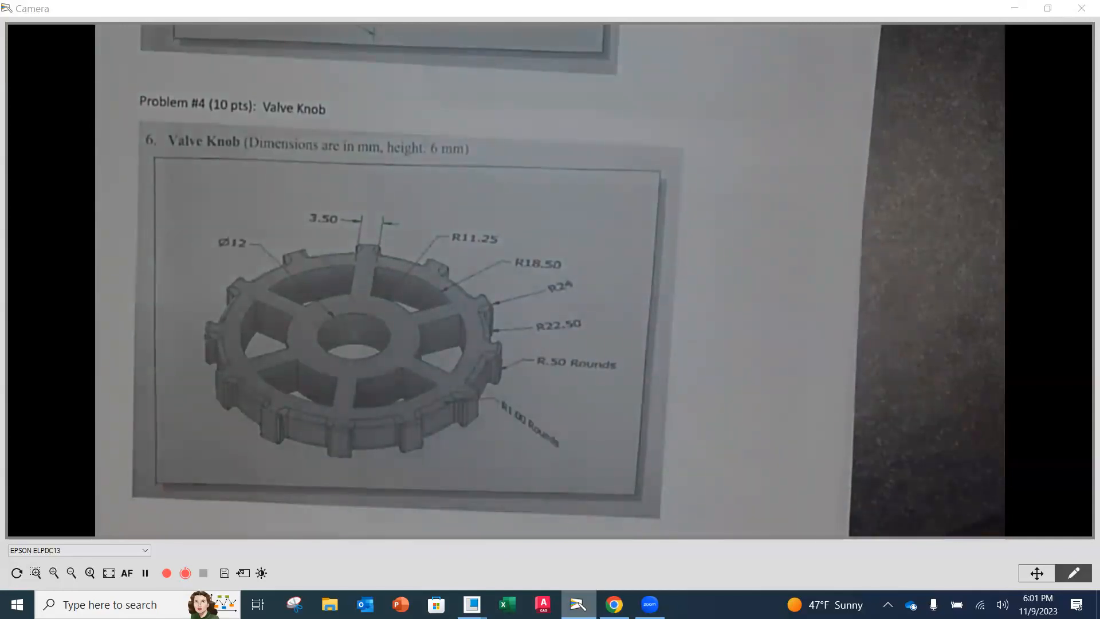
{"action": "mouse_move", "coordinate": [579, 605]}
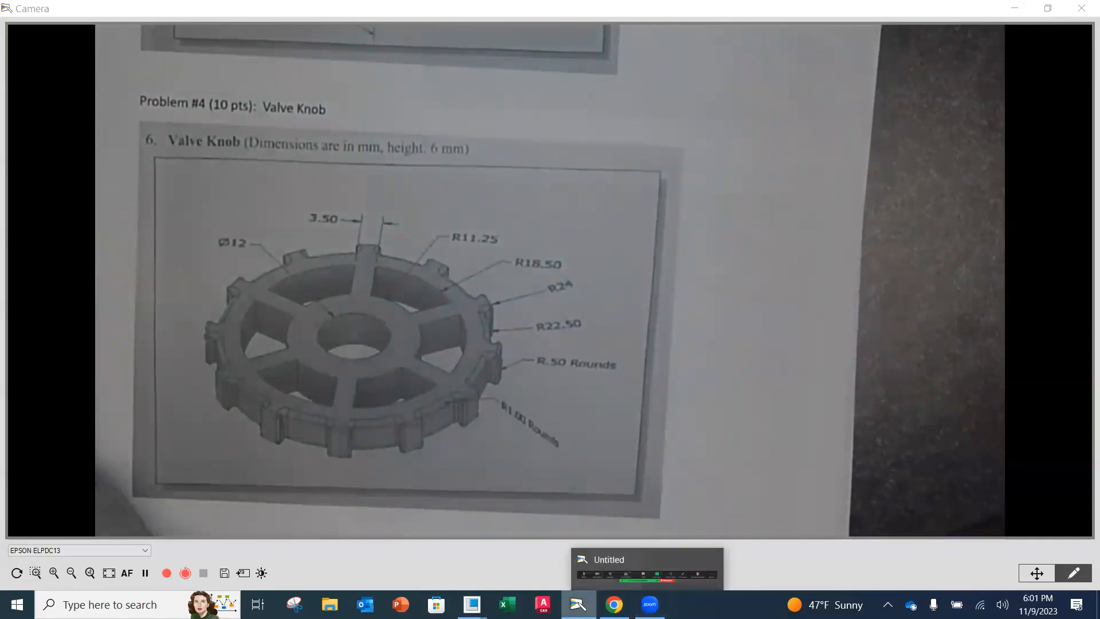
{"action": "mouse_move", "coordinate": [472, 604]}
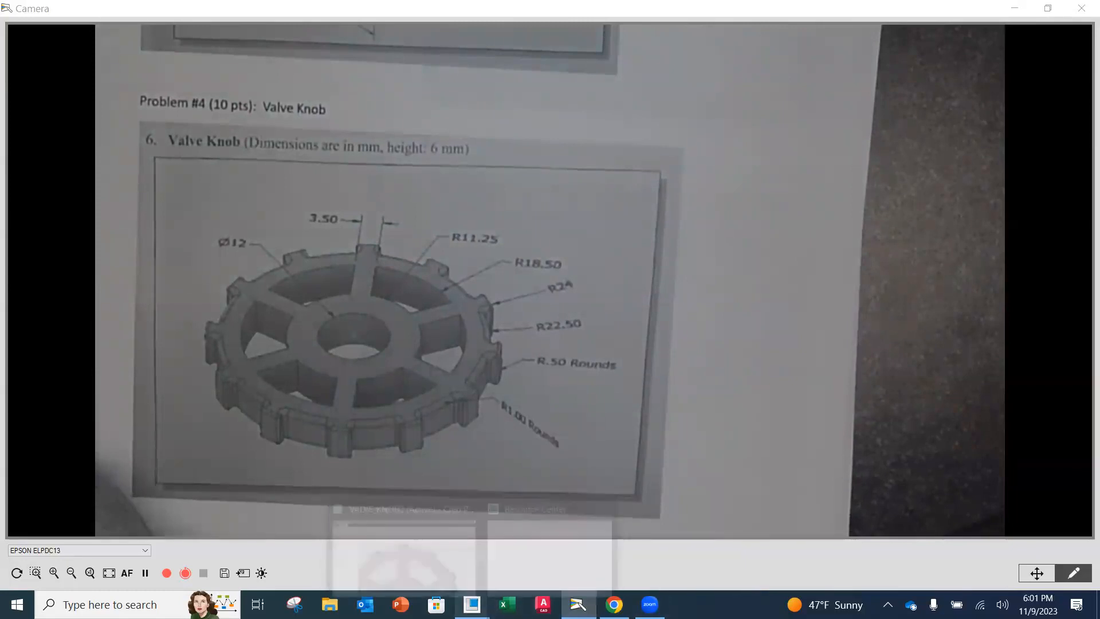
{"action": "left_click", "coordinate": [414, 558]}
- Start a Round on the original nub, adding the four edges of its outer face as separate sets
{"action": "middle_click_drag", "start_coordinate": [591, 245], "coordinate": [579, 268]}
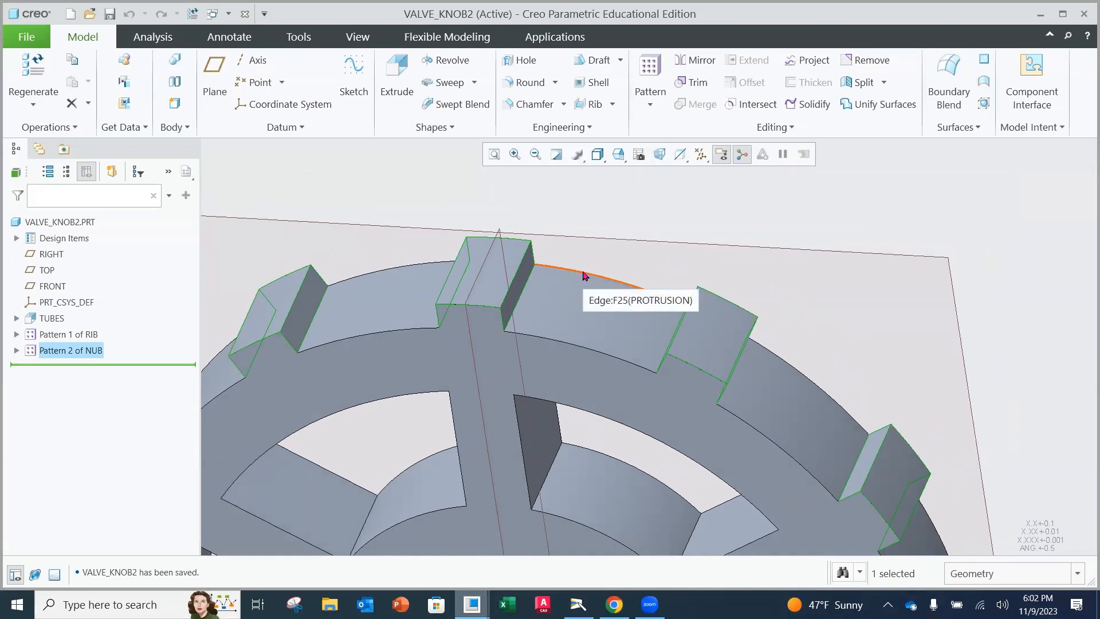
{"action": "left_click", "coordinate": [522, 82]}
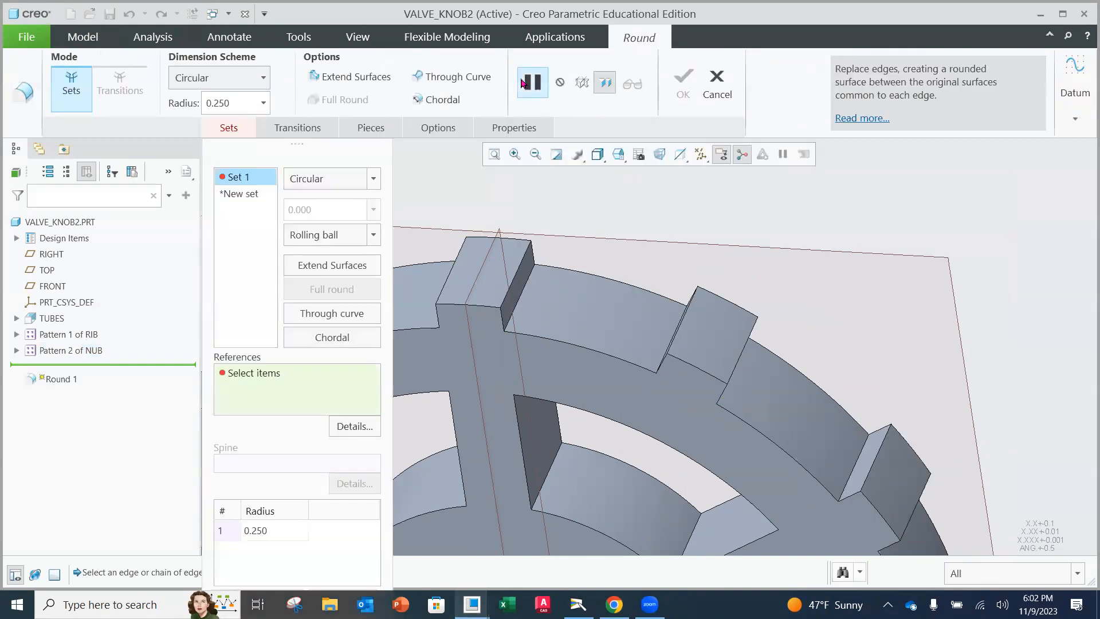
{"action": "left_click", "coordinate": [461, 256]}
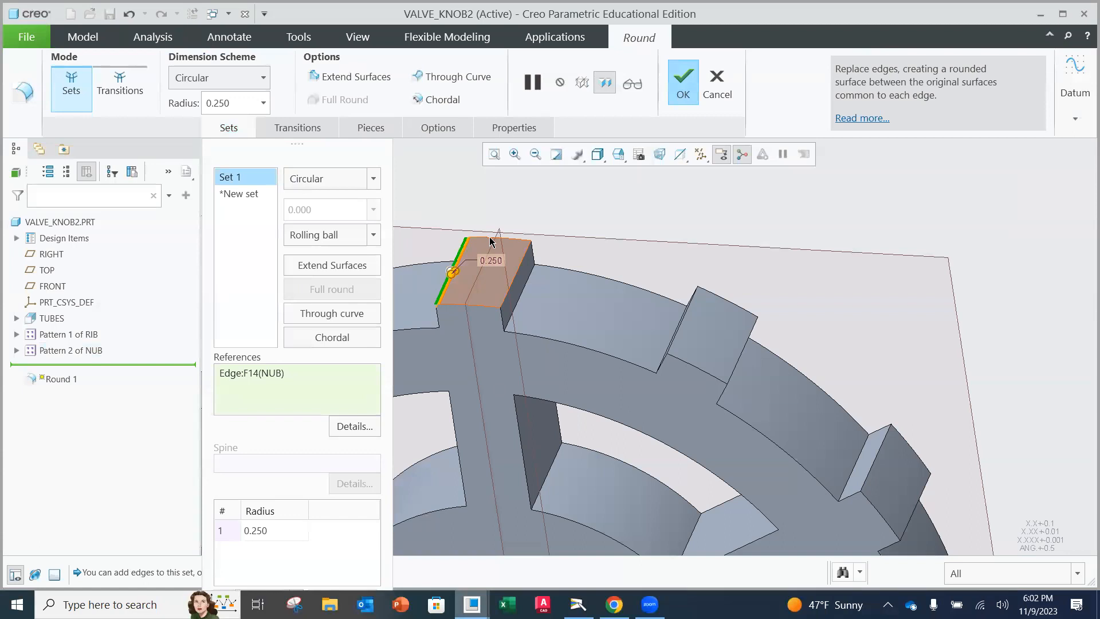
{"action": "scroll", "coordinate": [490, 240], "scroll_direction": "down", "scroll_amount": 5}
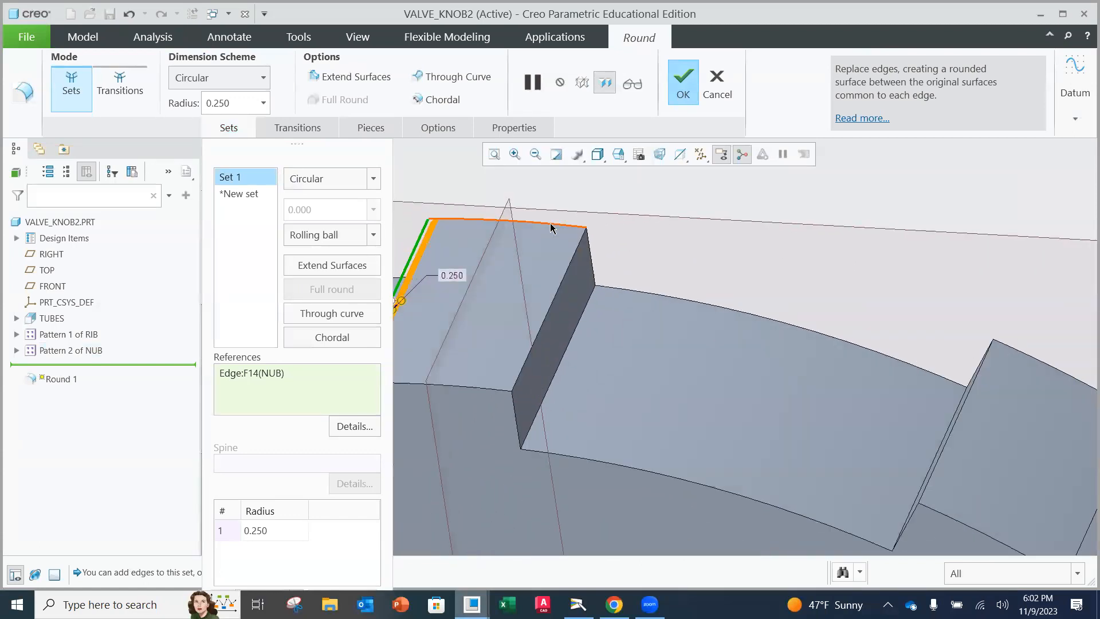
{"action": "left_click", "coordinate": [550, 228]}
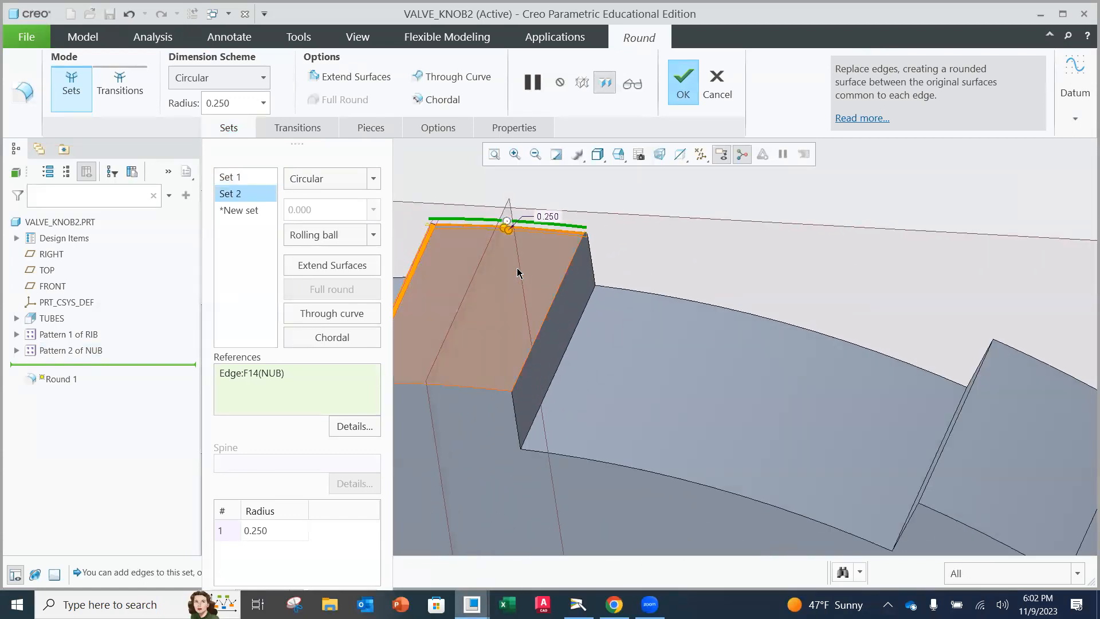
{"action": "middle_click_drag", "start_coordinate": [519, 269], "coordinate": [729, 287], "text": "shift"}
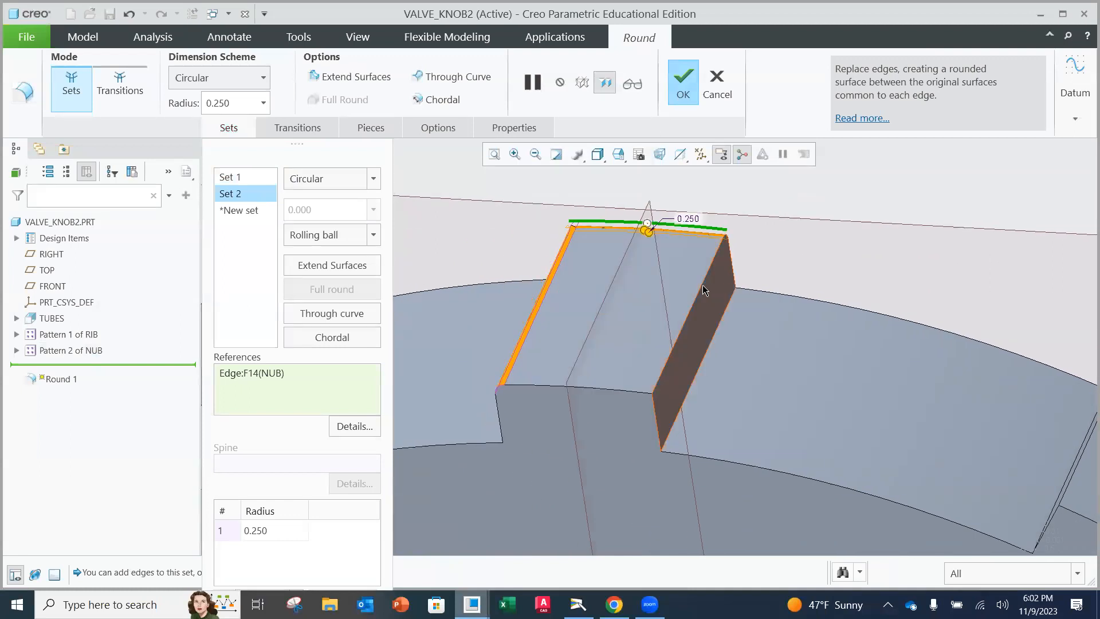
{"action": "left_click", "coordinate": [702, 289]}
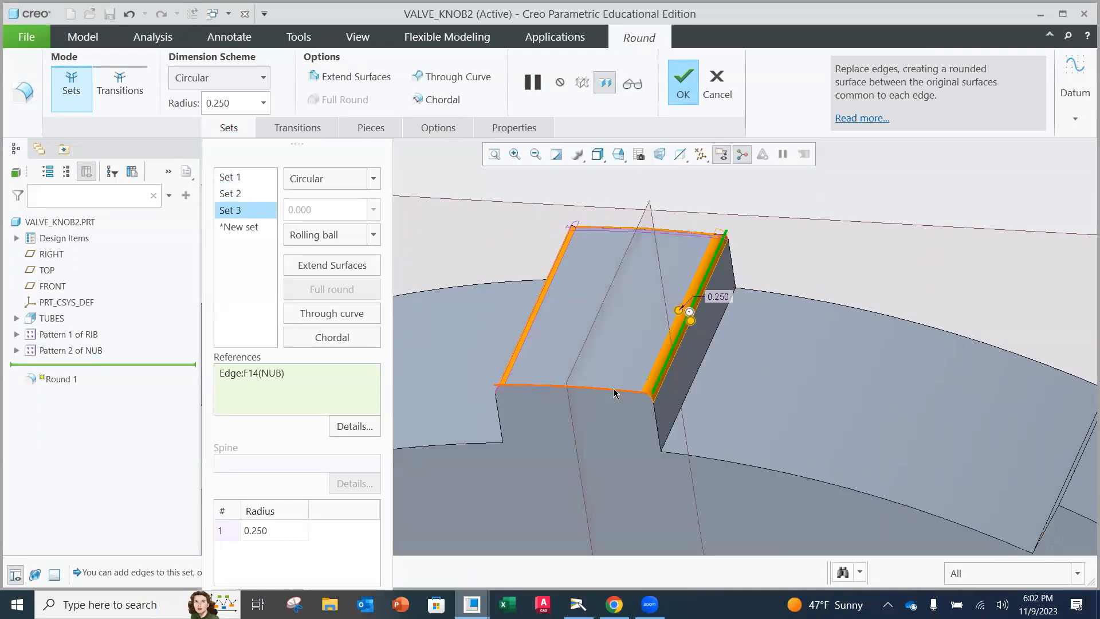
{"action": "left_click", "coordinate": [611, 394]}
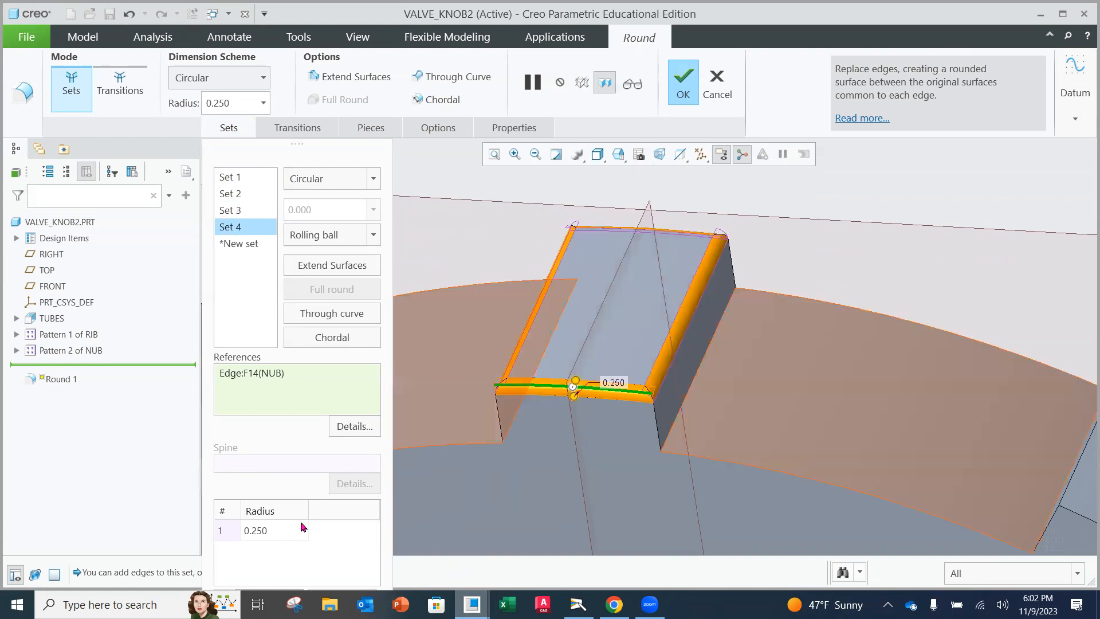
- Set the radius of round sets 4 and 3, the nub's front edge and one lengthwise edge, to 0.5 mm
{"action": "left_click", "coordinate": [276, 530]}
{"action": "type", "text": ".5"}
{"action": "key", "text": "Return"}
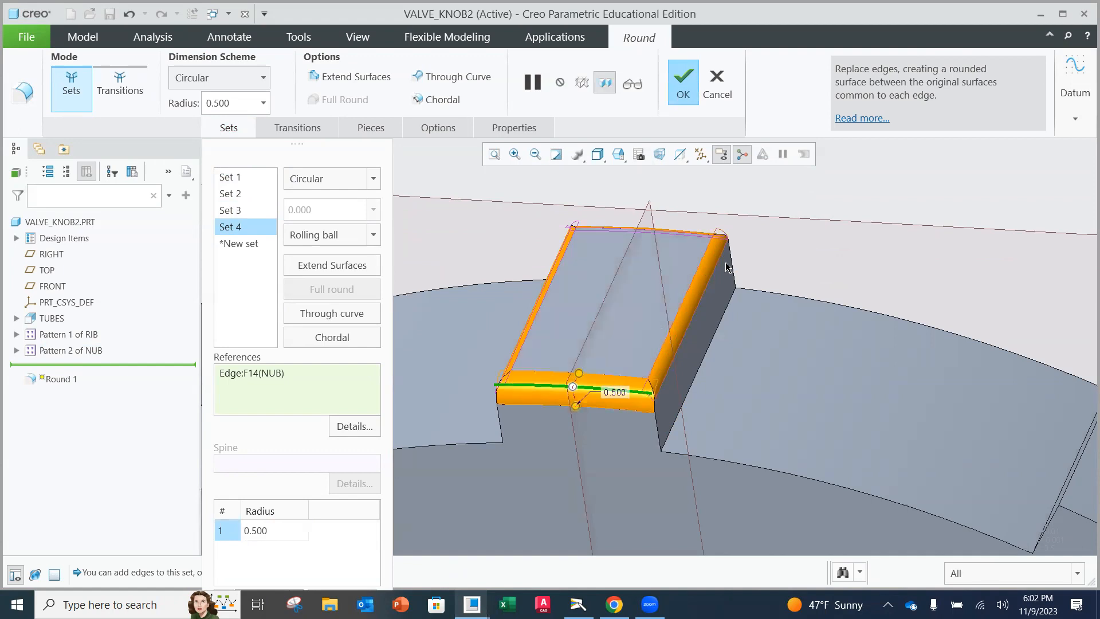
{"action": "left_click", "coordinate": [232, 211]}
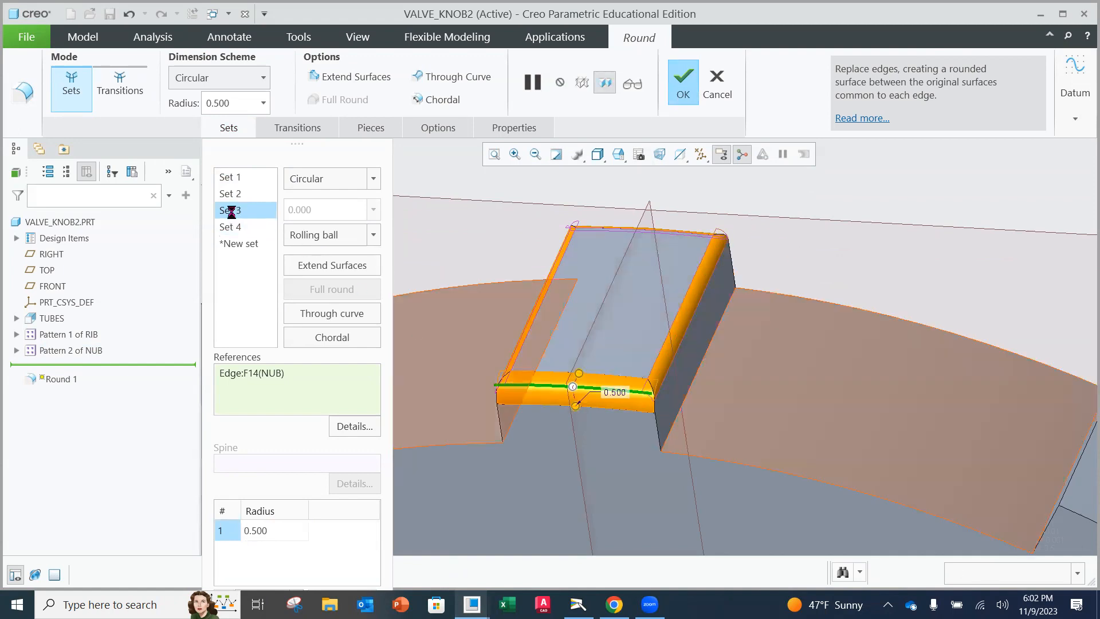
{"action": "left_click", "coordinate": [272, 530]}
{"action": "type", "text": ".5"}
{"action": "key", "text": "Return"}
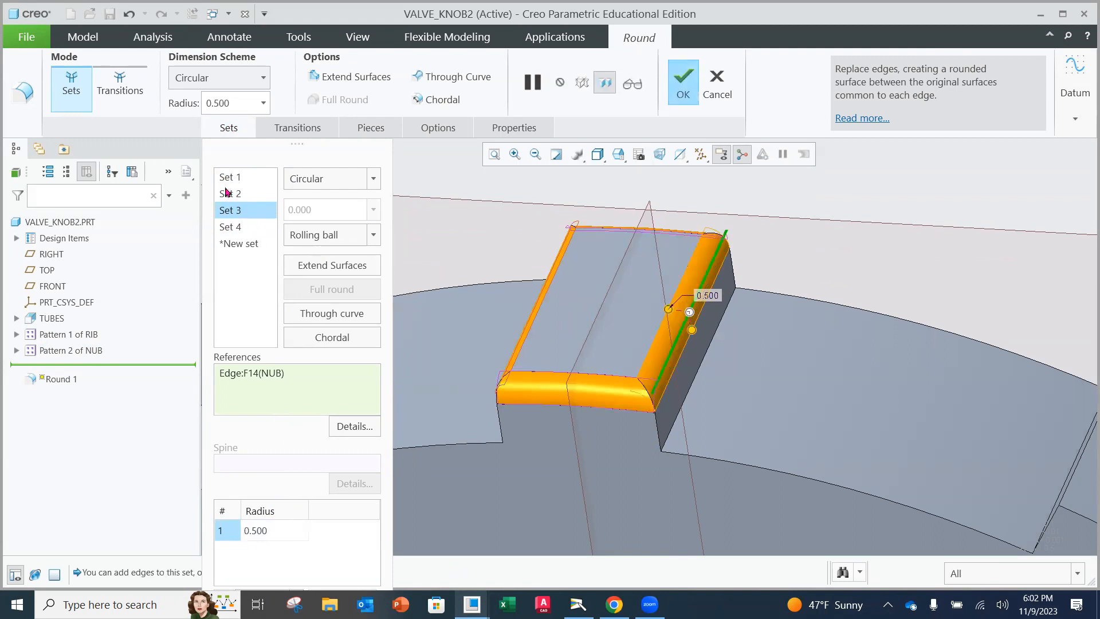
- Set the radius of round sets 2 and 1, the nub's rear edge and remaining lengthwise edge, to 0.5 mm
{"action": "left_click", "coordinate": [232, 194]}
{"action": "left_click", "coordinate": [275, 530]}
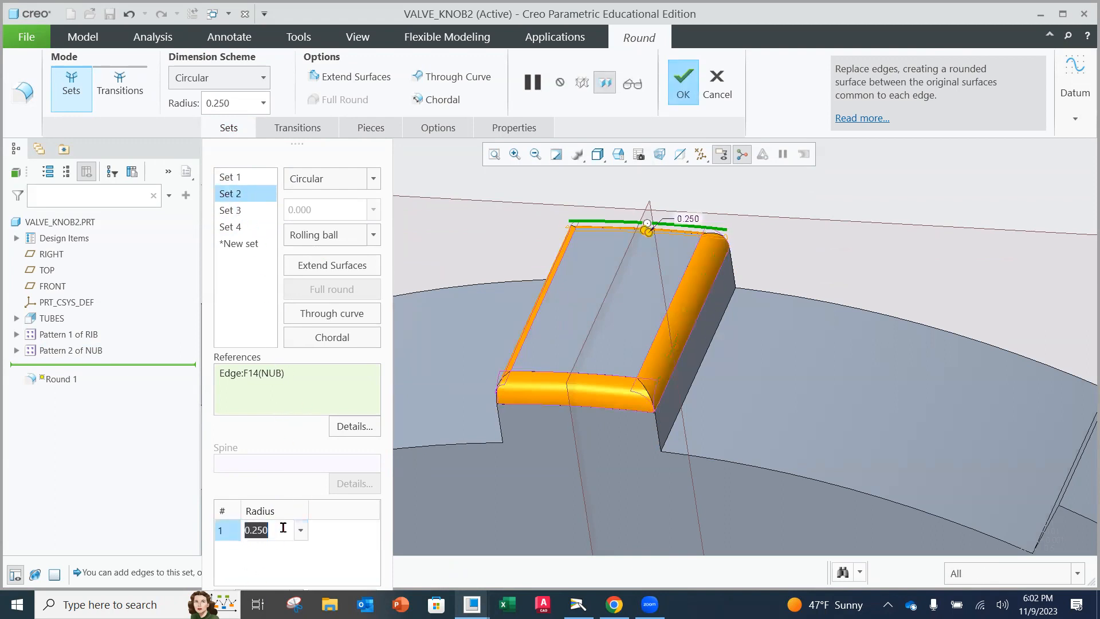
{"action": "type", "text": ".25"}
{"action": "key", "text": "Return"}
{"action": "left_click", "coordinate": [251, 179]}
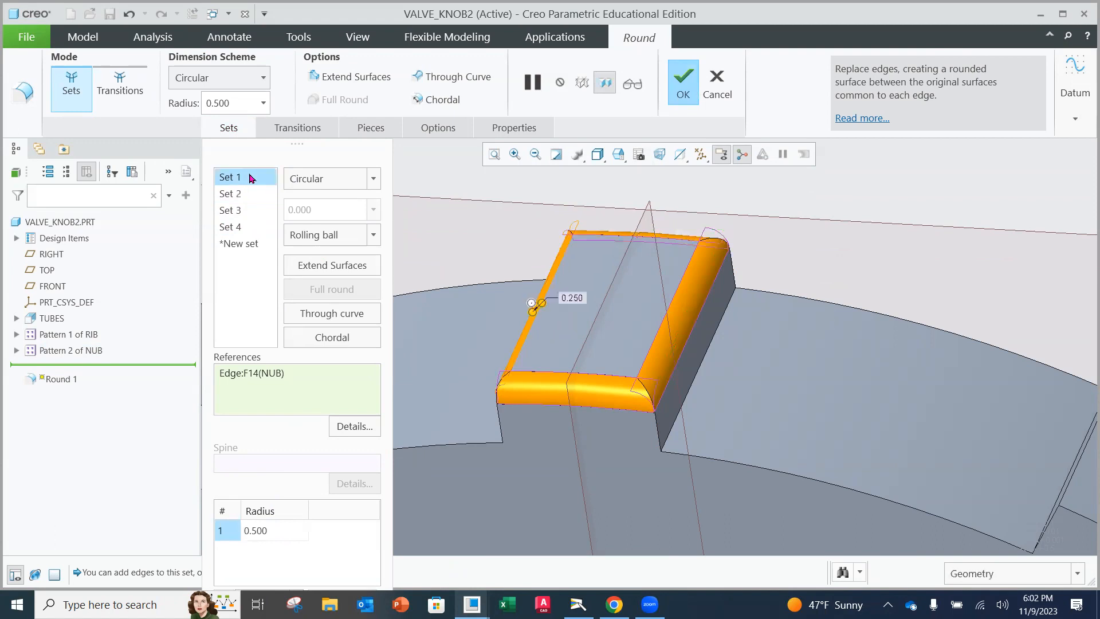
{"action": "left_click", "coordinate": [261, 528]}
{"action": "type", "text": ".5"}
{"action": "key", "text": "Return"}
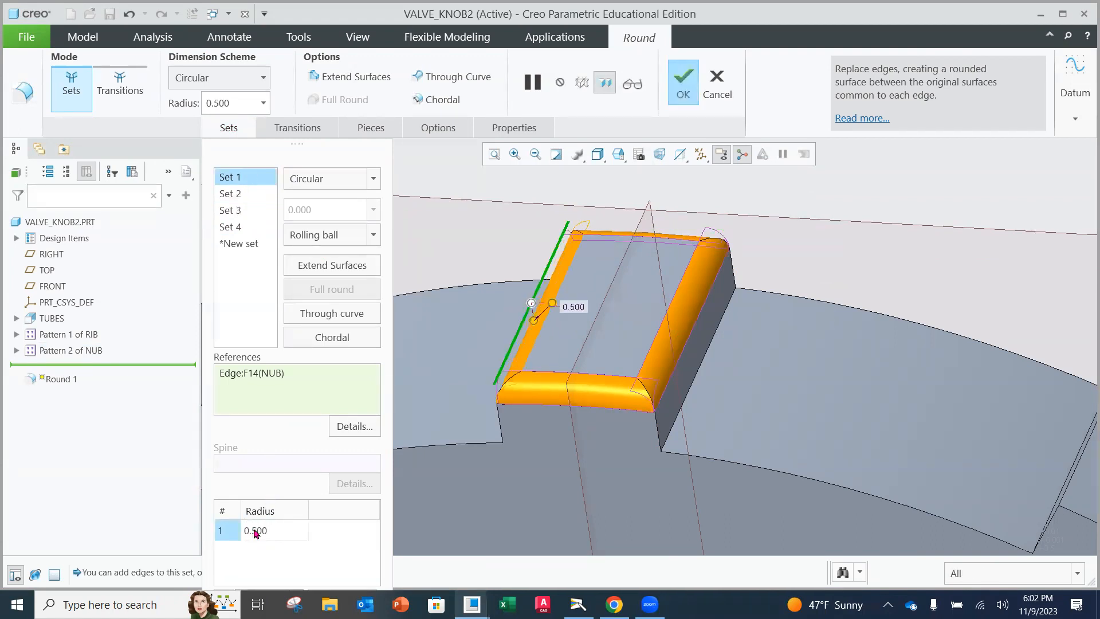
- Check the radius of round sets 2, 3 and 4, and complete the nub's round feature
{"action": "scroll", "coordinate": [635, 266], "scroll_direction": "up", "scroll_amount": 2}
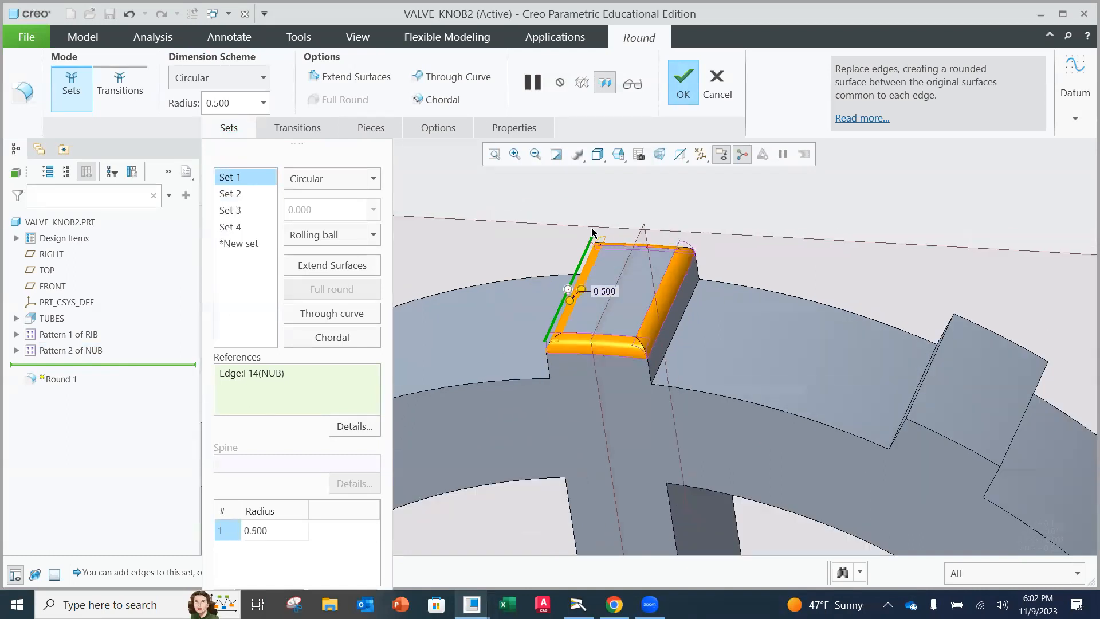
{"action": "left_click", "coordinate": [240, 195]}
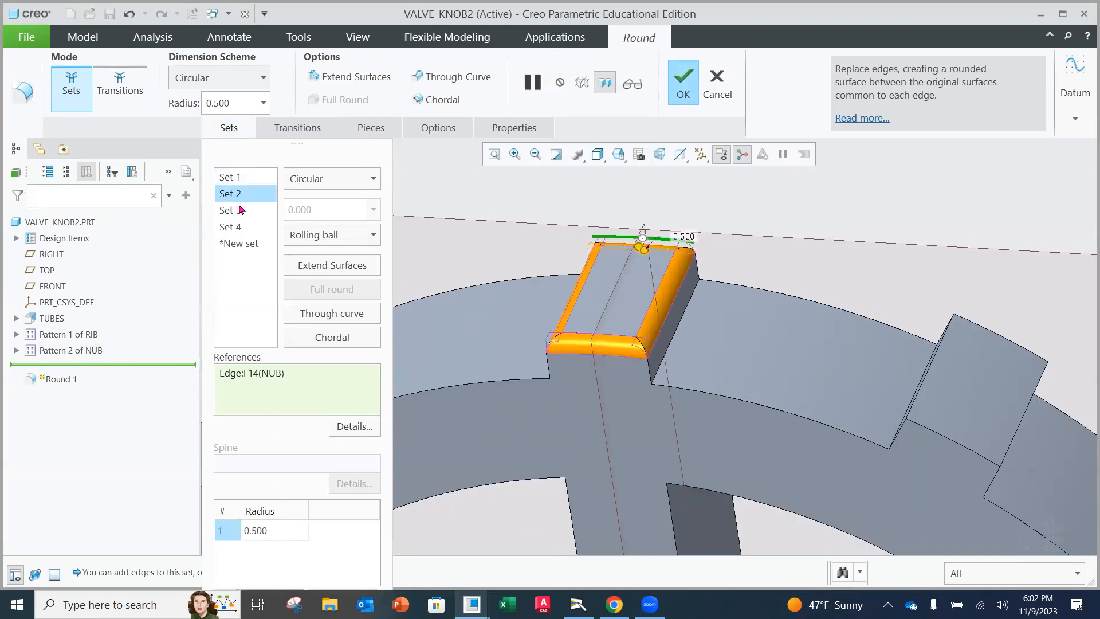
{"action": "left_click", "coordinate": [240, 212]}
{"action": "left_click", "coordinate": [244, 230]}
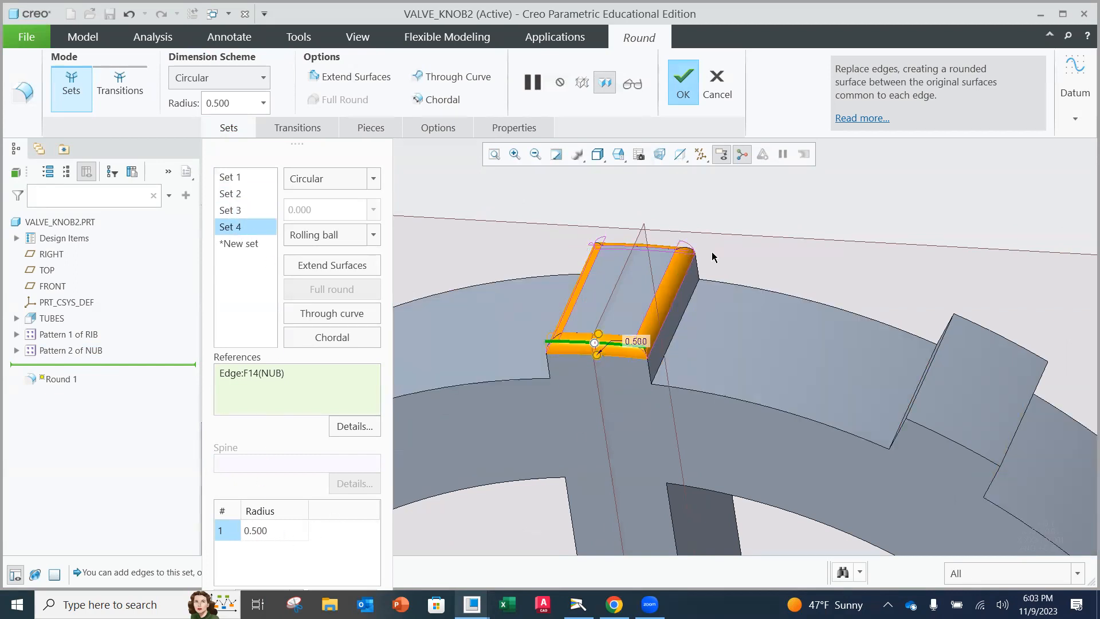
{"action": "left_click", "coordinate": [685, 83]}
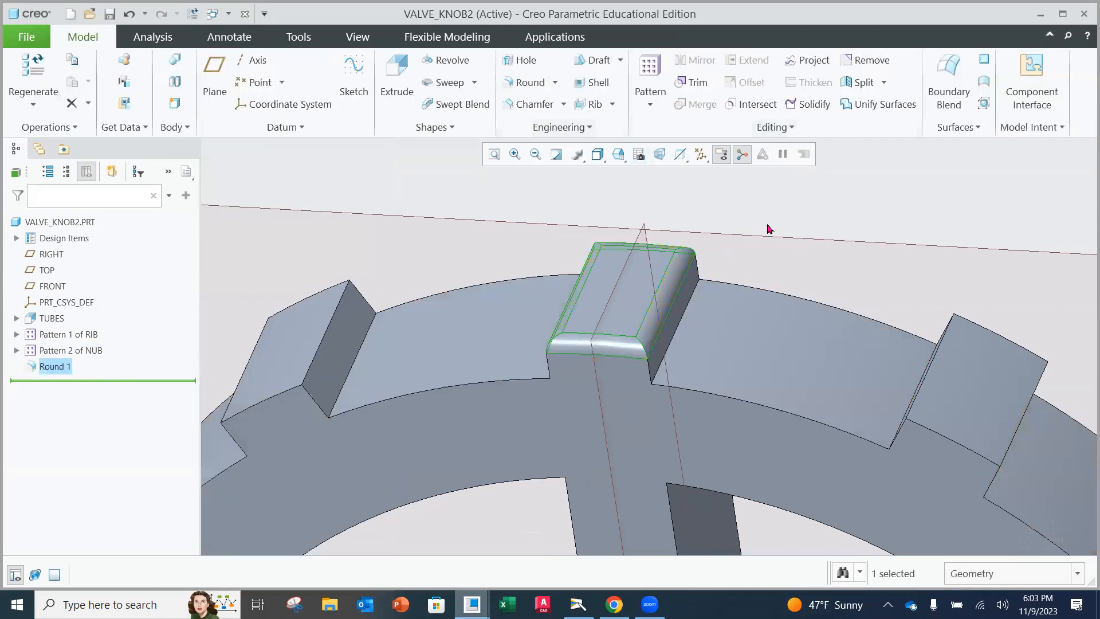
- Rename the original nub's round feature as ROUND_SMALL
{"action": "middle_click_drag", "start_coordinate": [614, 280], "coordinate": [593, 264]}
{"action": "left_click", "coordinate": [54, 367]}
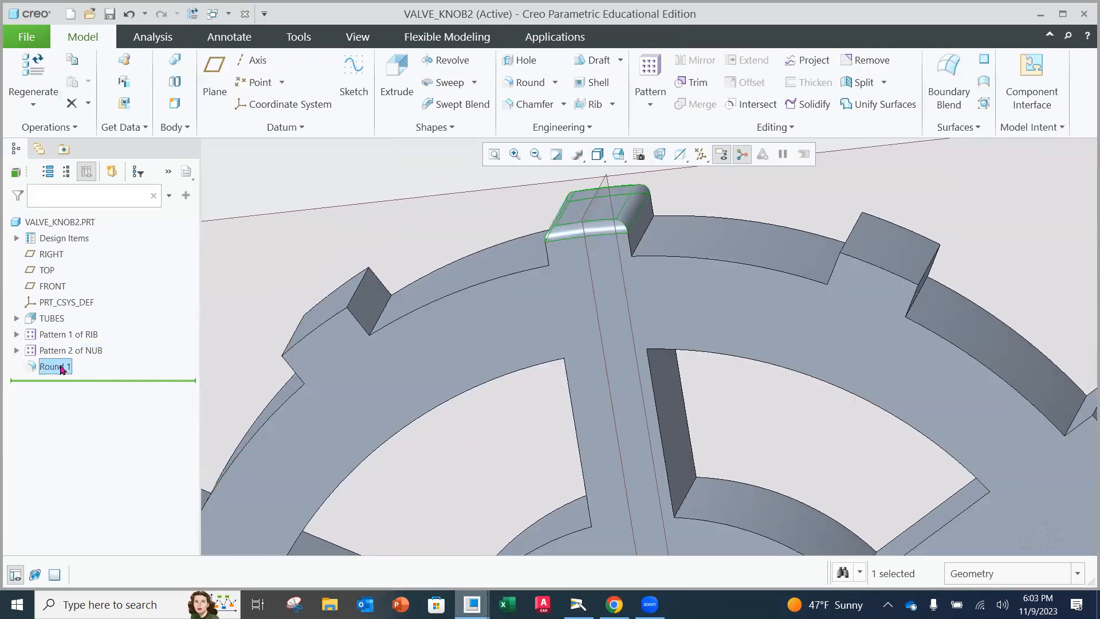
{"action": "left_click", "coordinate": [54, 368]}
{"action": "type", "text": "round_"}
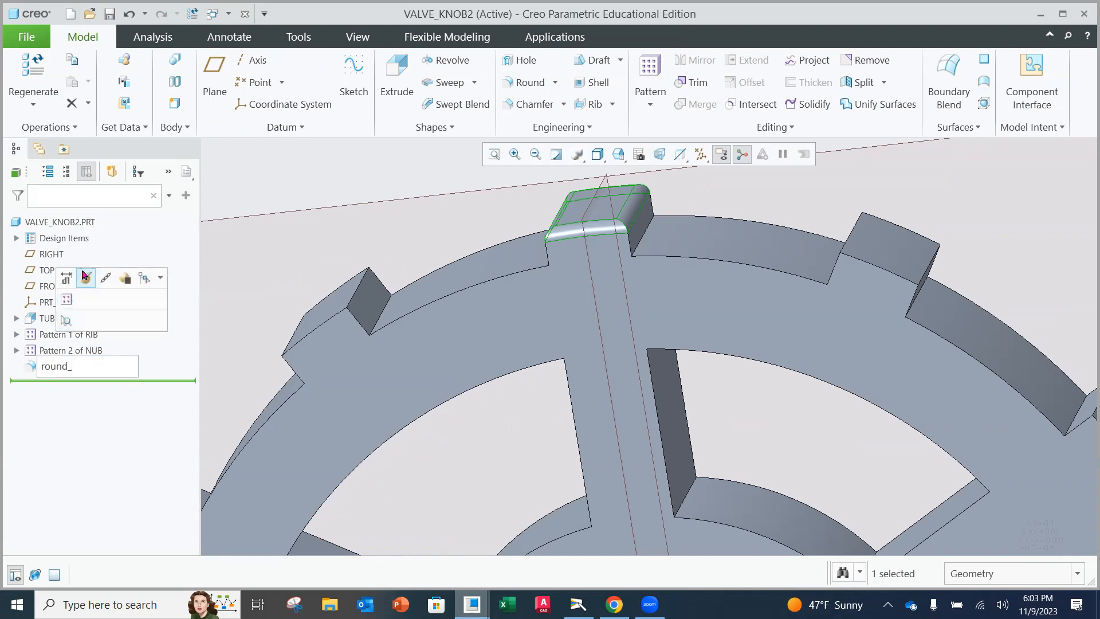
{"action": "type", "text": "small"}
{"action": "key", "text": "Return"}
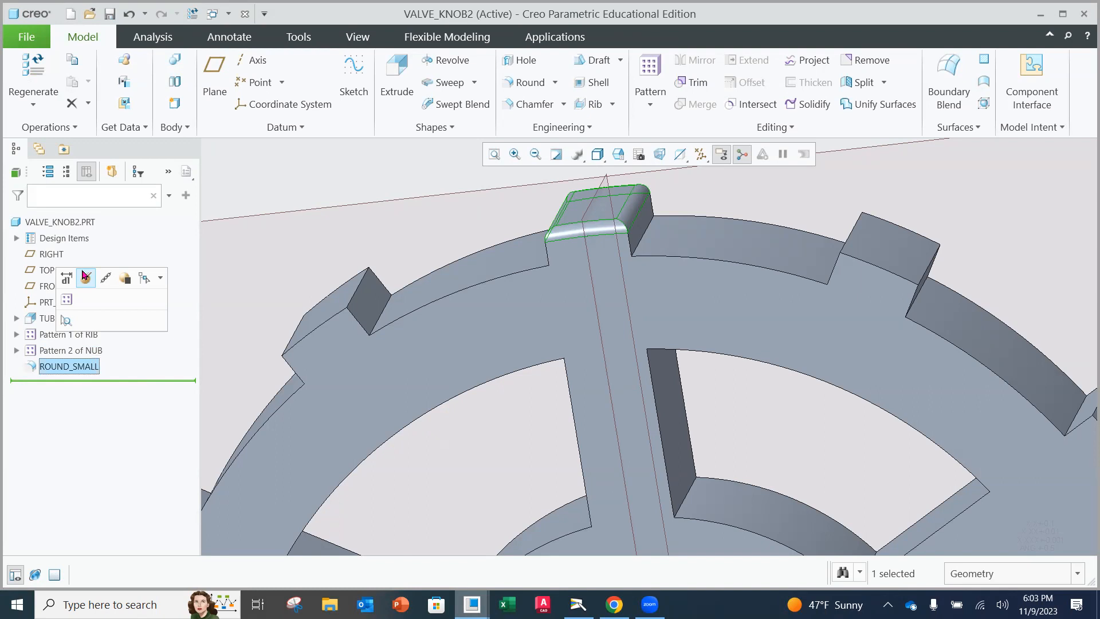
- Start a Geometry Pattern of ROUND_SMALL, using the Axis type about the knob's central axis
{"action": "scroll", "coordinate": [491, 289], "scroll_direction": "up", "scroll_amount": 3}
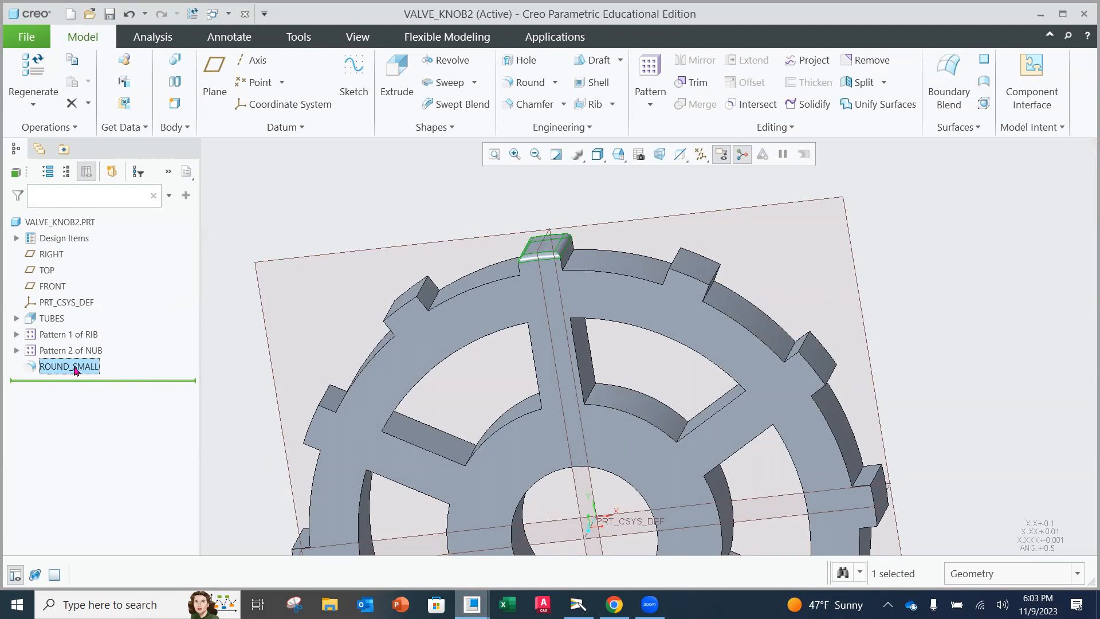
{"action": "left_click", "coordinate": [653, 105]}
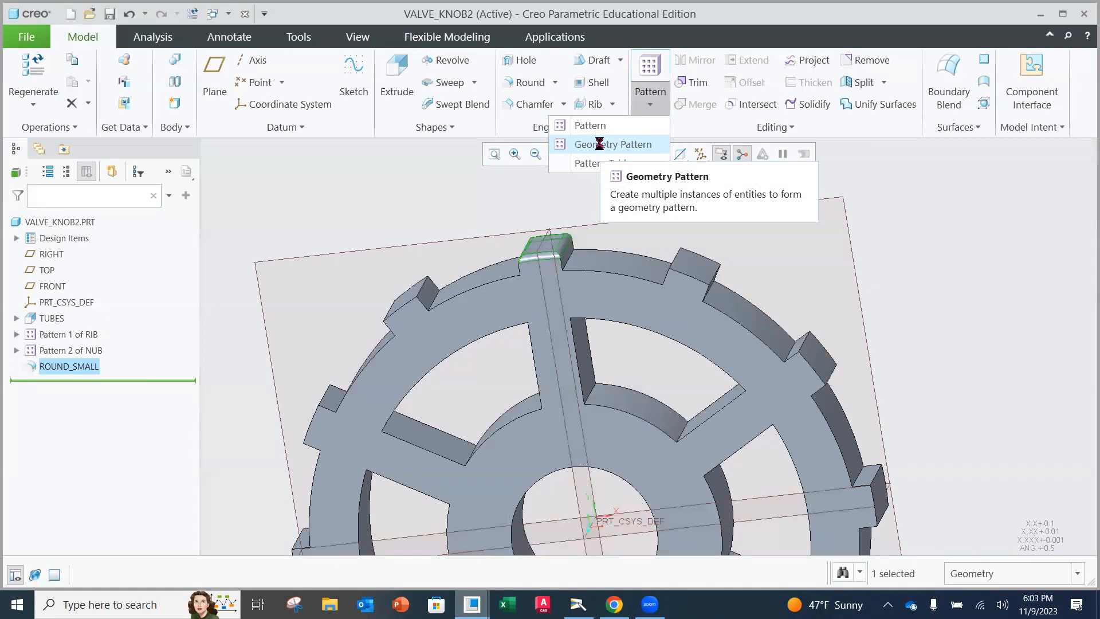
{"action": "left_click", "coordinate": [599, 144]}
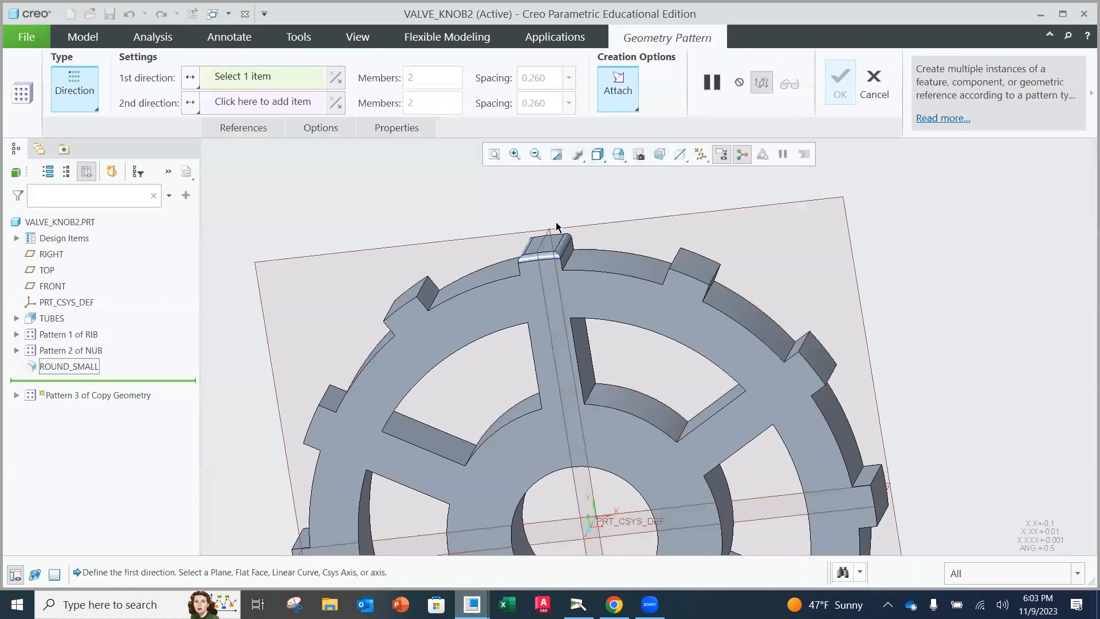
{"action": "left_click", "coordinate": [87, 108]}
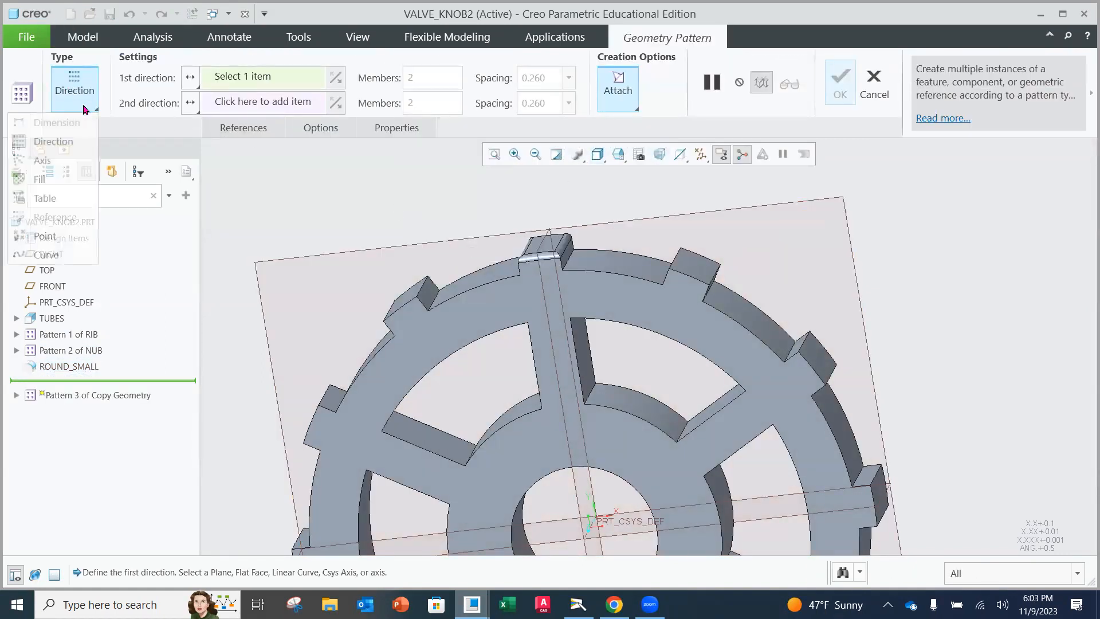
{"action": "left_click", "coordinate": [46, 161]}
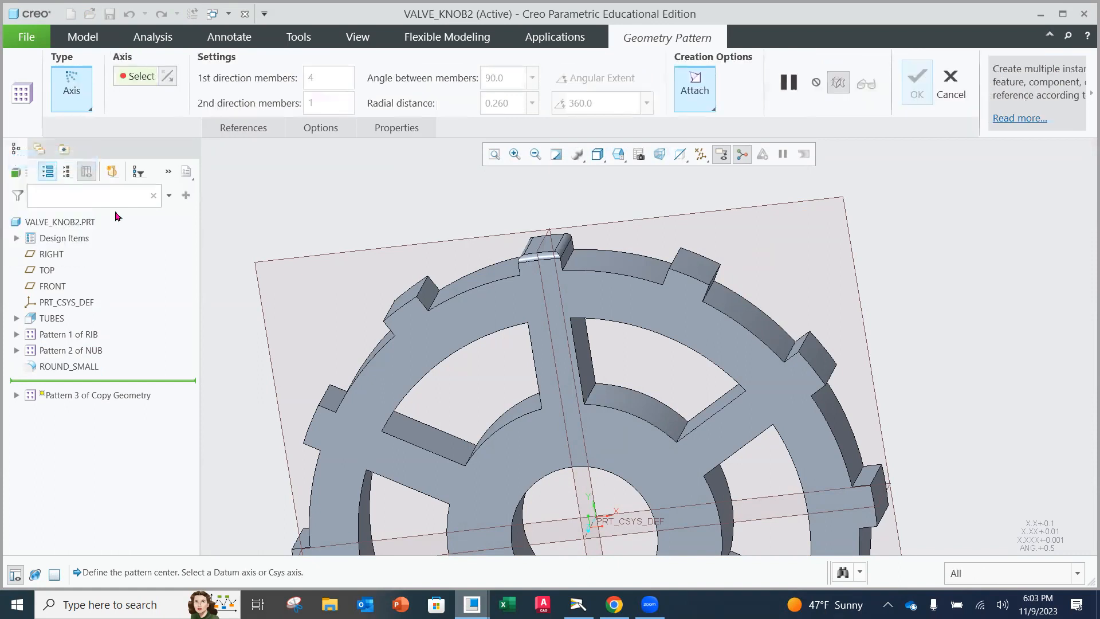
{"action": "scroll", "coordinate": [602, 528], "scroll_direction": "up", "scroll_amount": 2}
{"action": "scroll", "coordinate": [601, 527], "scroll_direction": "down", "scroll_amount": 3}
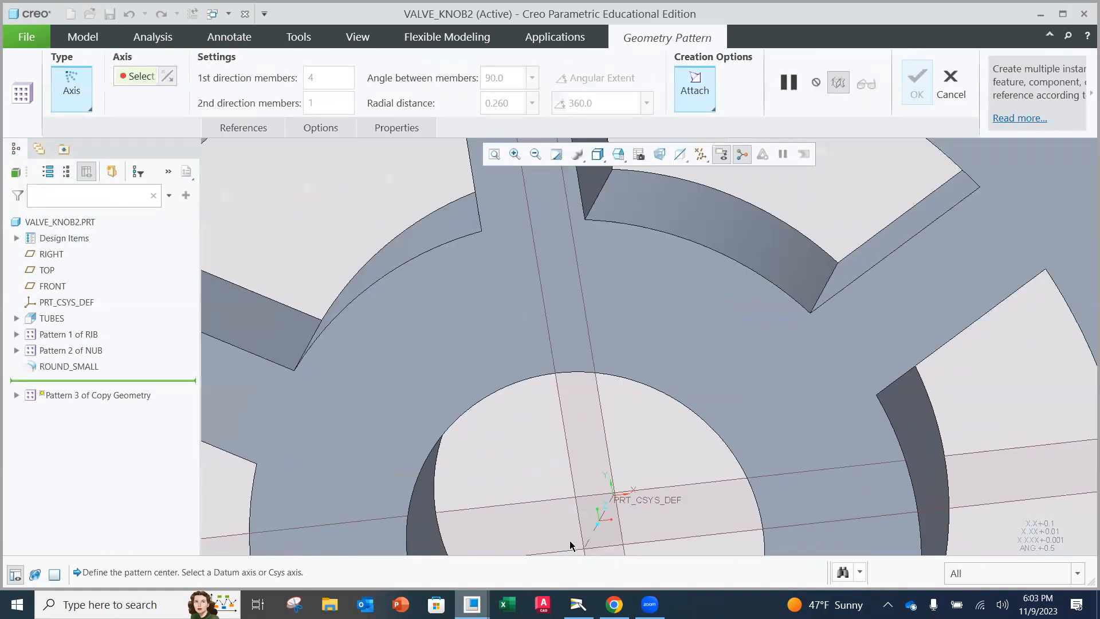
{"action": "left_click", "coordinate": [594, 533]}
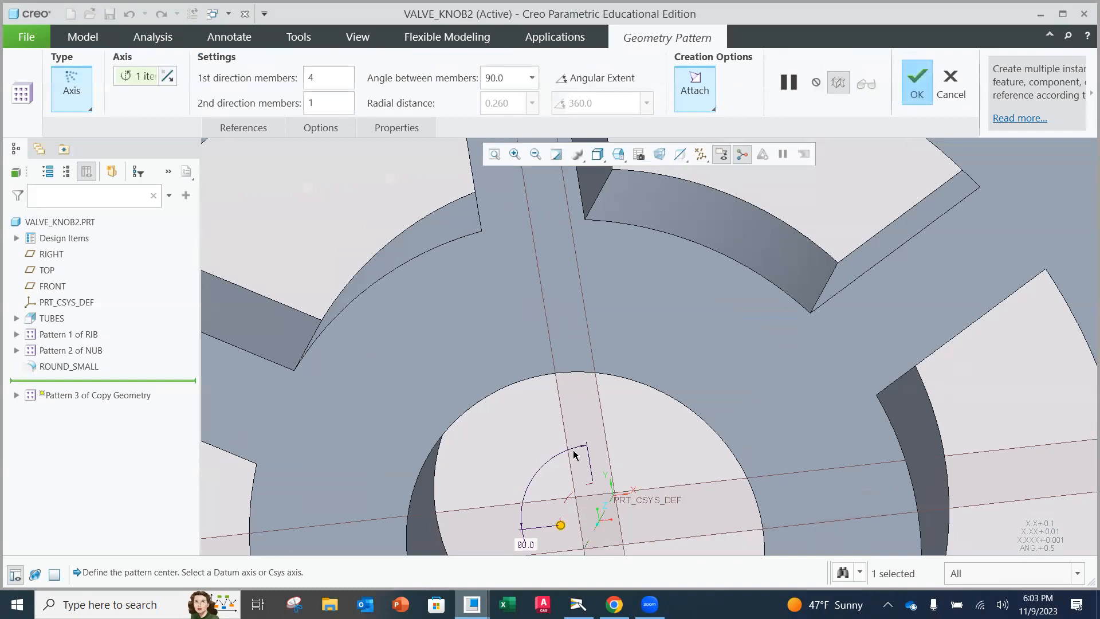
- Set the small-round pattern to 12 members at 30° spacing, and complete it
{"action": "scroll", "coordinate": [575, 454], "scroll_direction": "up", "scroll_amount": 4}
{"action": "double_click", "coordinate": [324, 79]}
{"action": "type", "text": "1"}
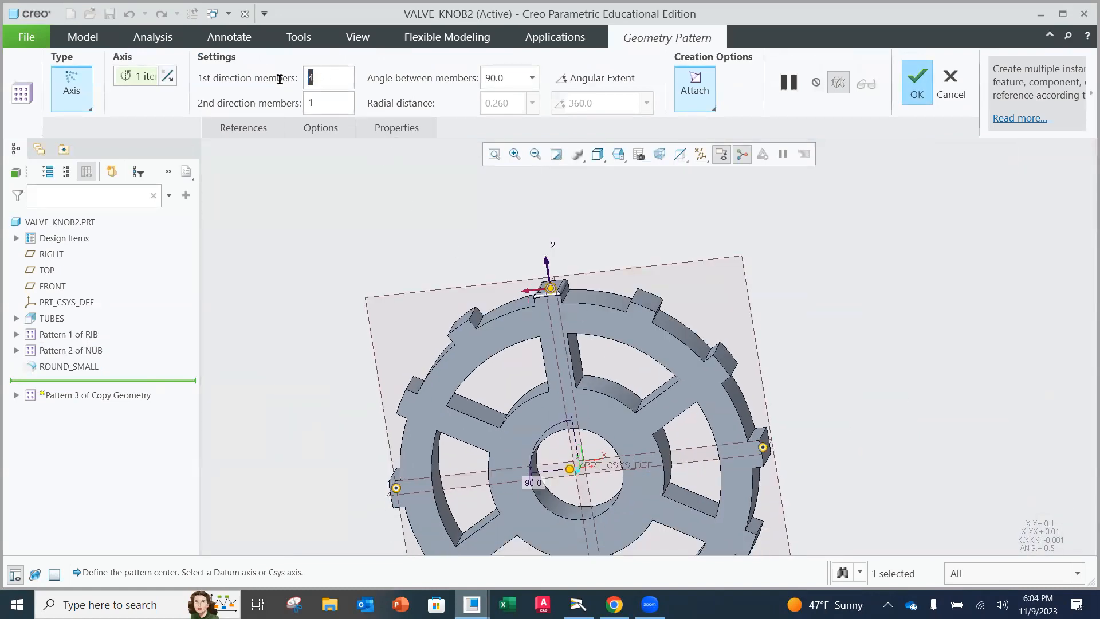
{"action": "type", "text": "2"}
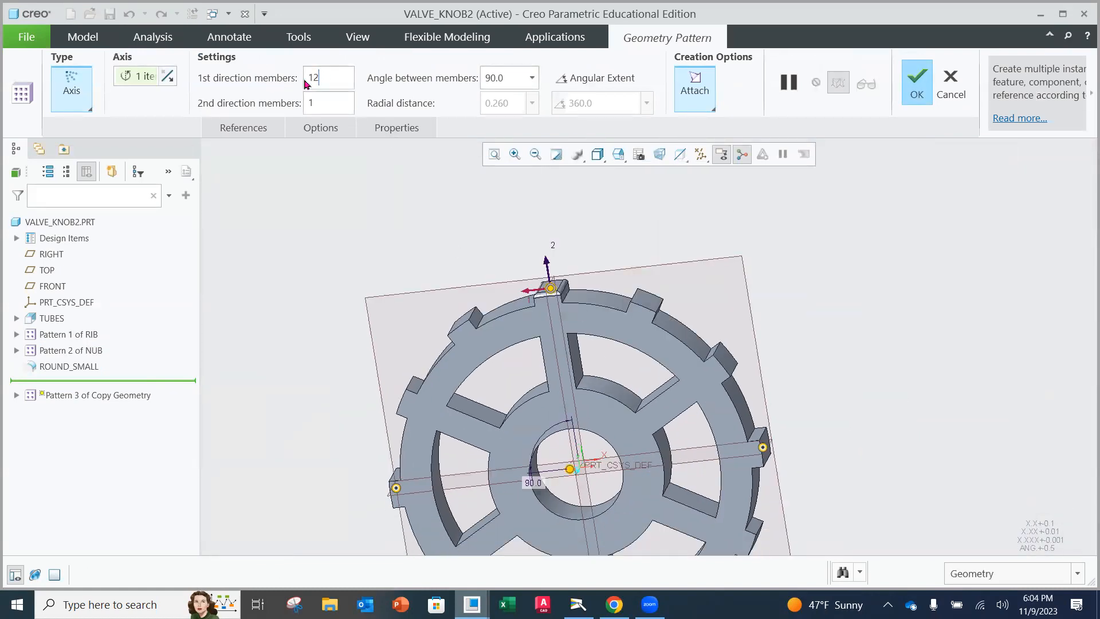
{"action": "double_click", "coordinate": [503, 77]}
{"action": "type", "text": "30"}
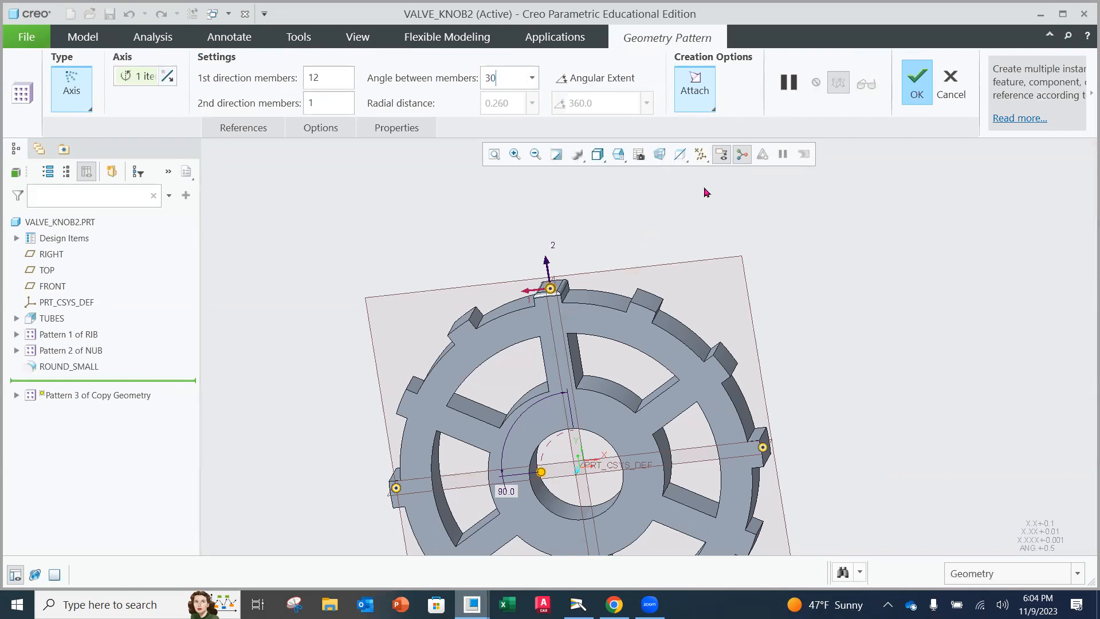
{"action": "key", "text": "Return"}
{"action": "left_click", "coordinate": [918, 92]}
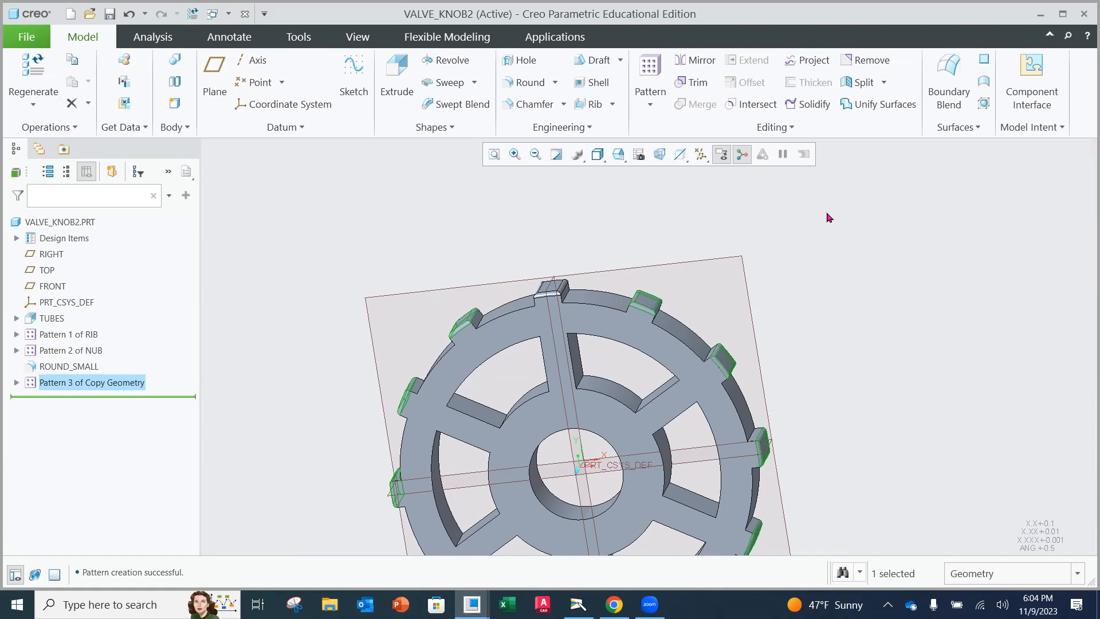
{"action": "left_click", "coordinate": [797, 238]}
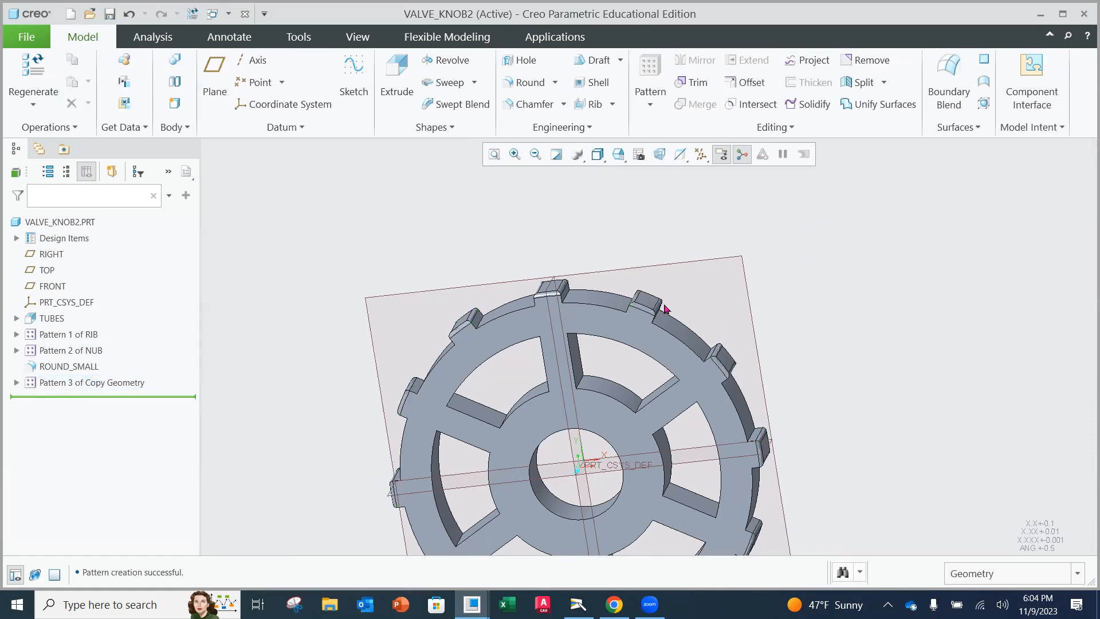
- Start a Round with a 1 mm radius on the edge where the original nub meets the rim
{"action": "scroll", "coordinate": [628, 312], "scroll_direction": "up", "scroll_amount": 1}
{"action": "scroll", "coordinate": [624, 314], "scroll_direction": "down", "scroll_amount": 1}
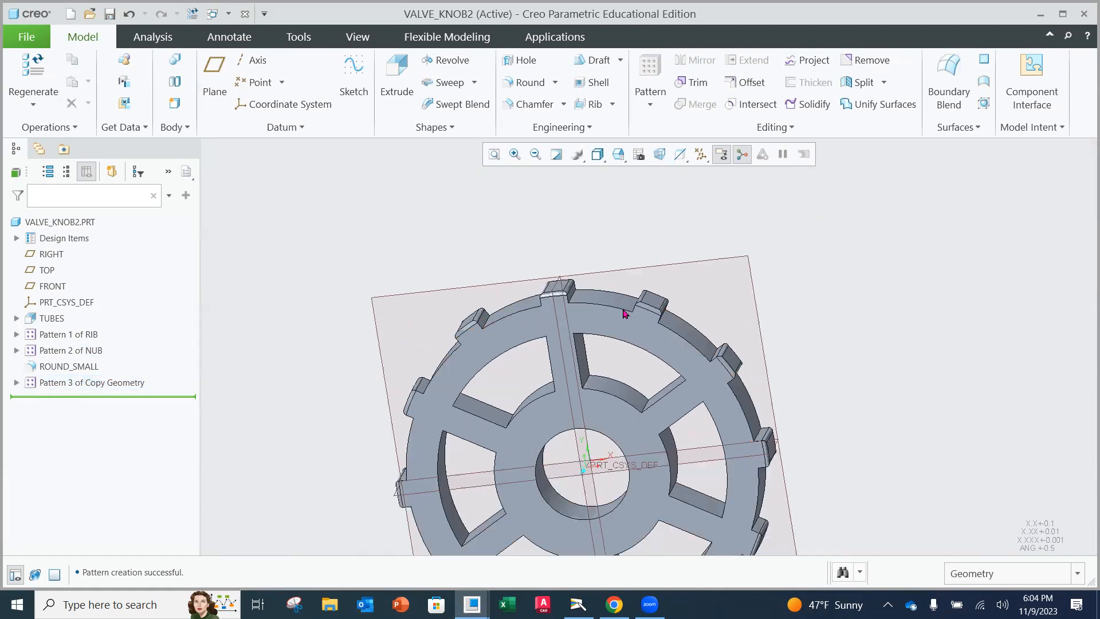
{"action": "scroll", "coordinate": [625, 314], "scroll_direction": "down", "scroll_amount": 2}
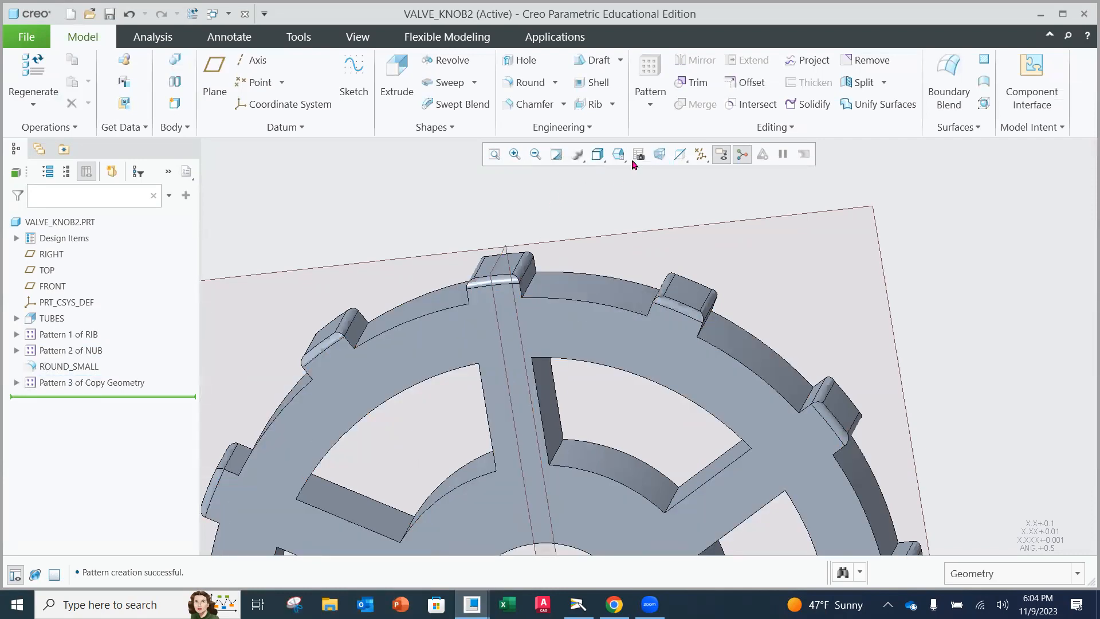
{"action": "left_click", "coordinate": [507, 83]}
{"action": "left_click", "coordinate": [275, 530]}
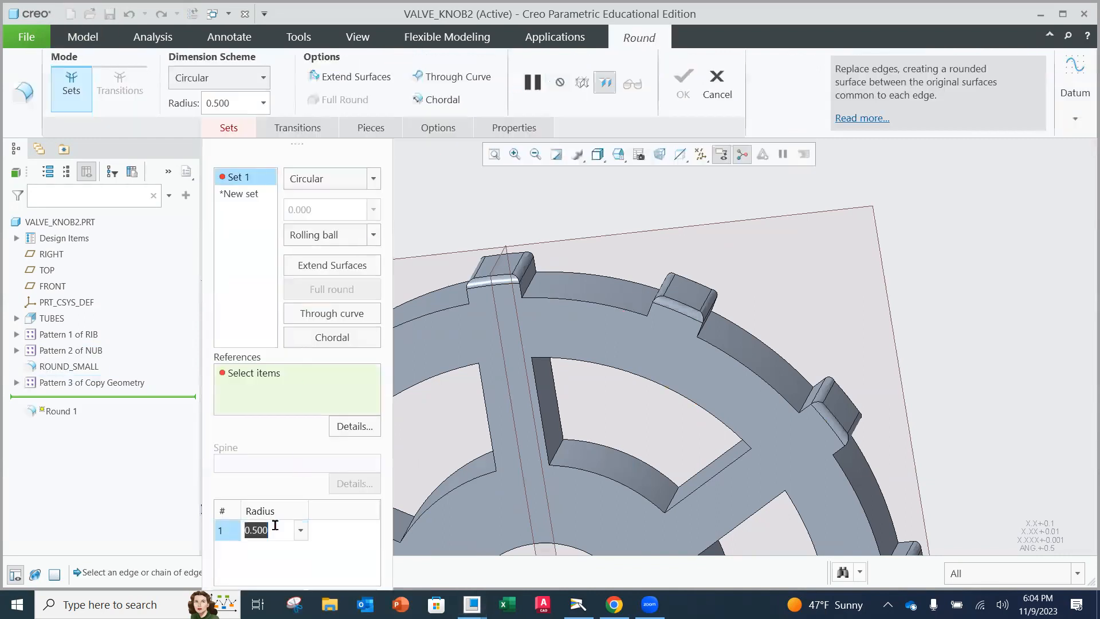
{"action": "type", "text": "1"}
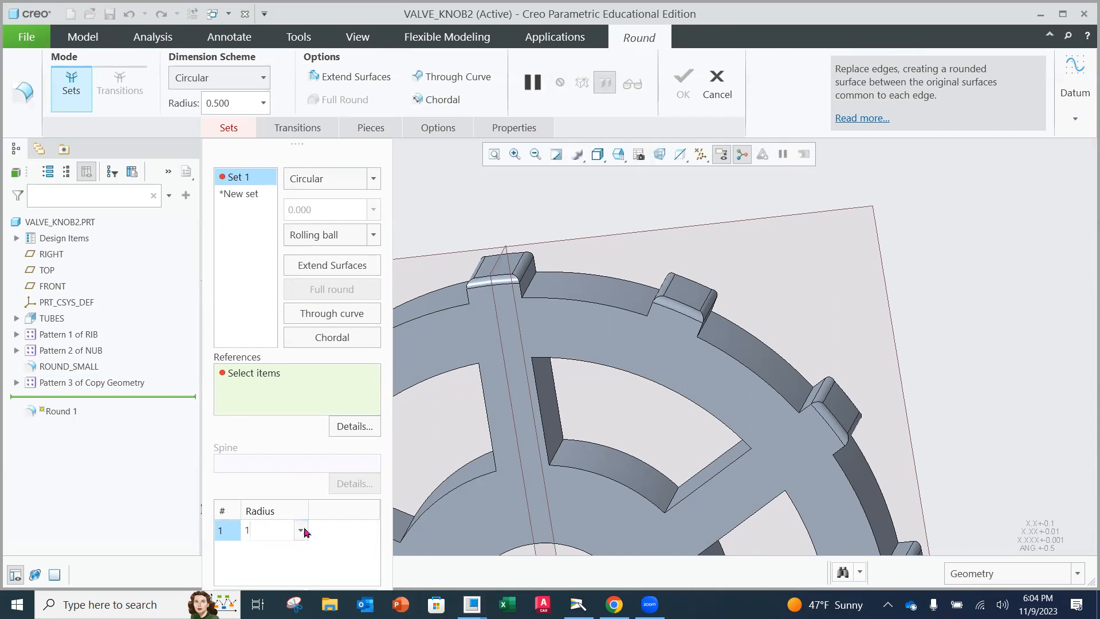
{"action": "scroll", "coordinate": [561, 279], "scroll_direction": "up", "scroll_amount": 3}
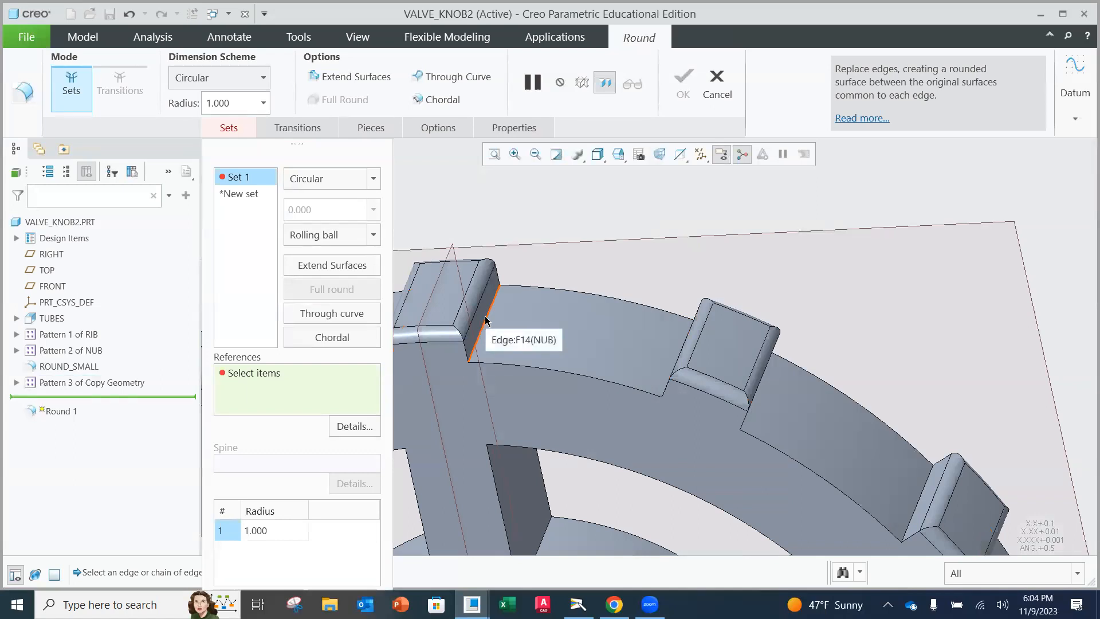
{"action": "left_click", "coordinate": [486, 321]}
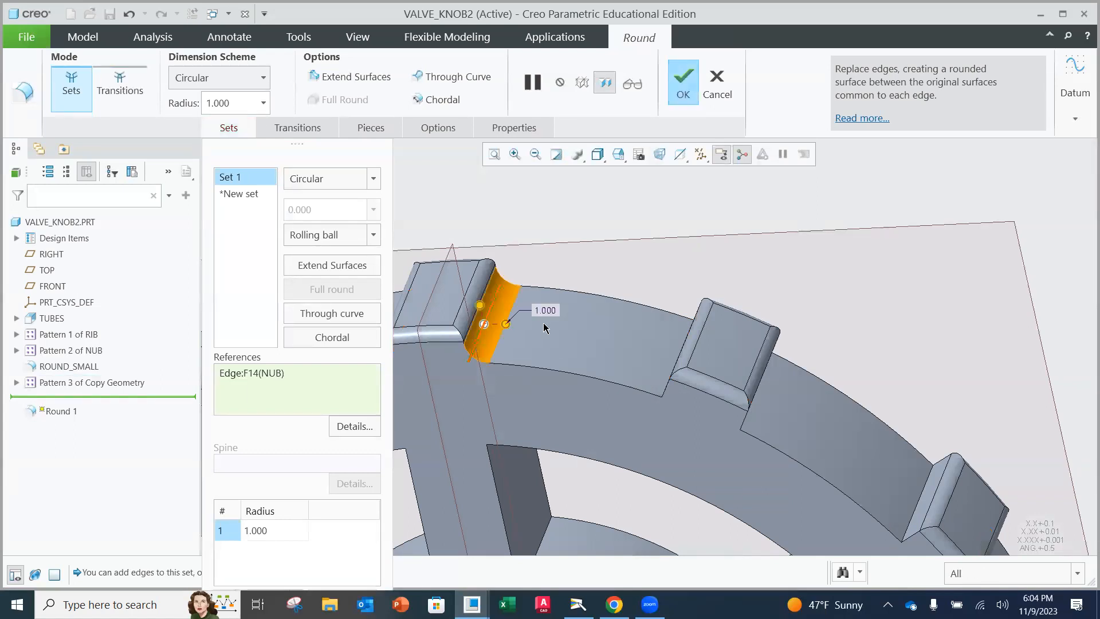
- Add the neighbouring nub's facing base edge and the two rim edges between the nubs as separate 1 mm sets, and complete the round
{"action": "middle_click_drag", "start_coordinate": [576, 323], "coordinate": [601, 336]}
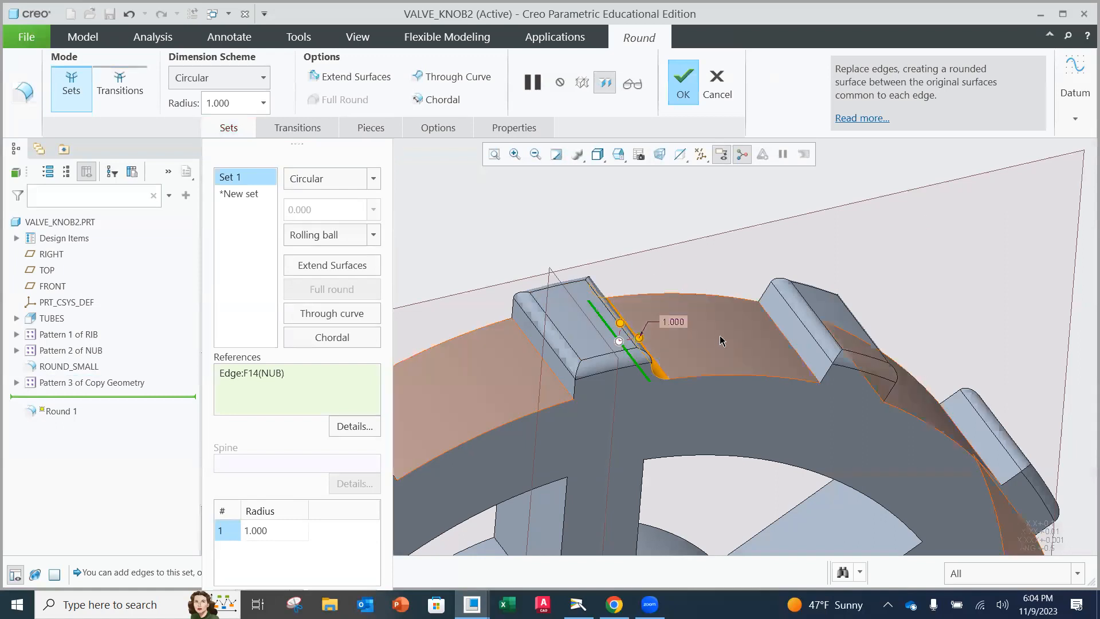
{"action": "left_click", "coordinate": [791, 350]}
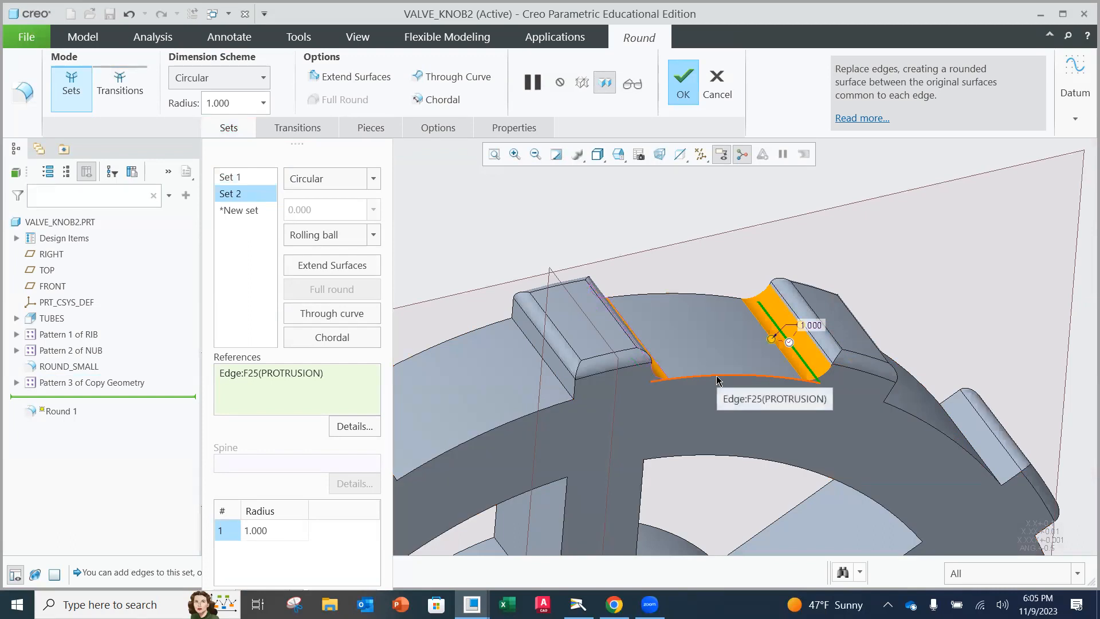
{"action": "left_click", "coordinate": [716, 379]}
{"action": "middle_click_drag", "start_coordinate": [689, 350], "coordinate": [616, 343]}
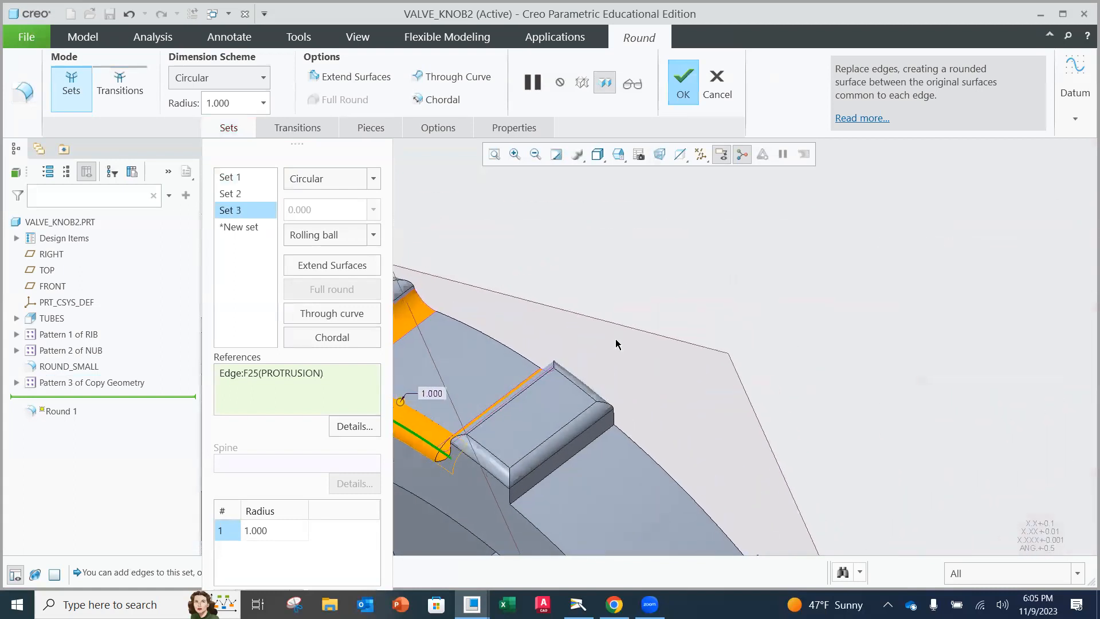
{"action": "left_click", "coordinate": [509, 349]}
{"action": "middle_click_drag", "start_coordinate": [509, 349], "coordinate": [673, 307]}
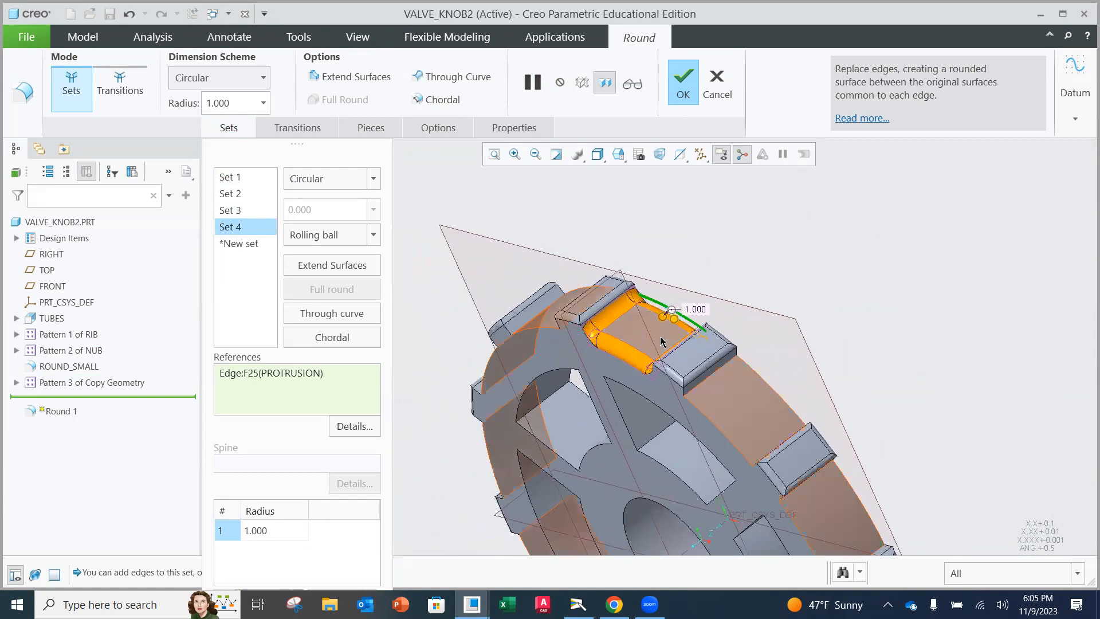
{"action": "scroll", "coordinate": [660, 340], "scroll_direction": "up", "scroll_amount": 2}
{"action": "scroll", "coordinate": [659, 340], "scroll_direction": "down", "scroll_amount": 3}
{"action": "middle_click_drag", "start_coordinate": [700, 273], "coordinate": [725, 261]}
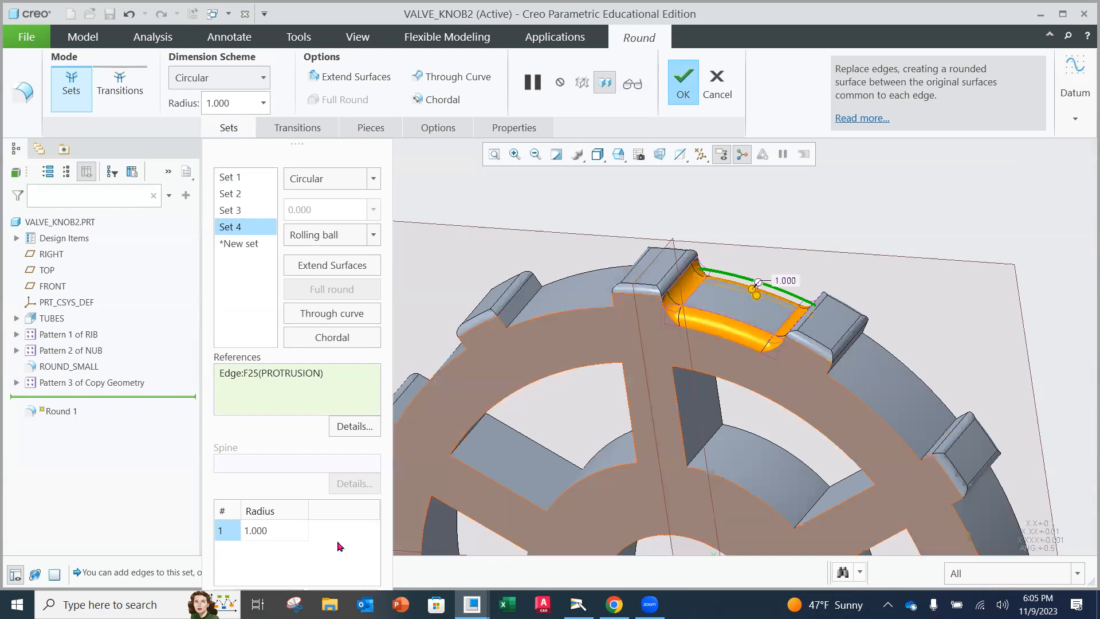
{"action": "left_click", "coordinate": [684, 83]}
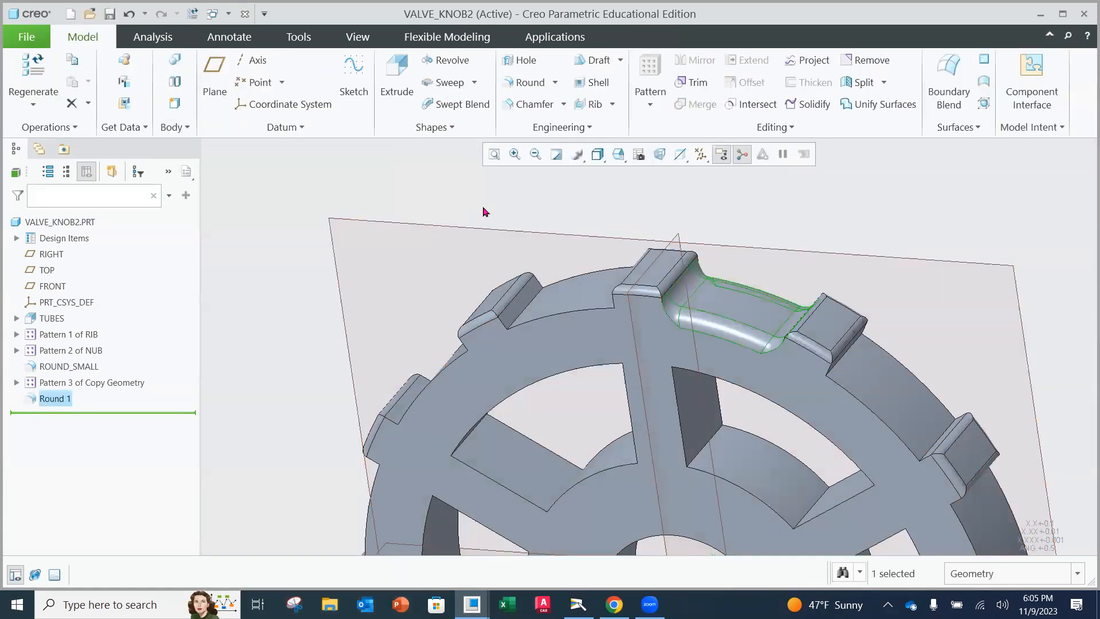
- Save the valve knob part
{"action": "left_click", "coordinate": [452, 226]}
{"action": "left_click", "coordinate": [27, 37]}
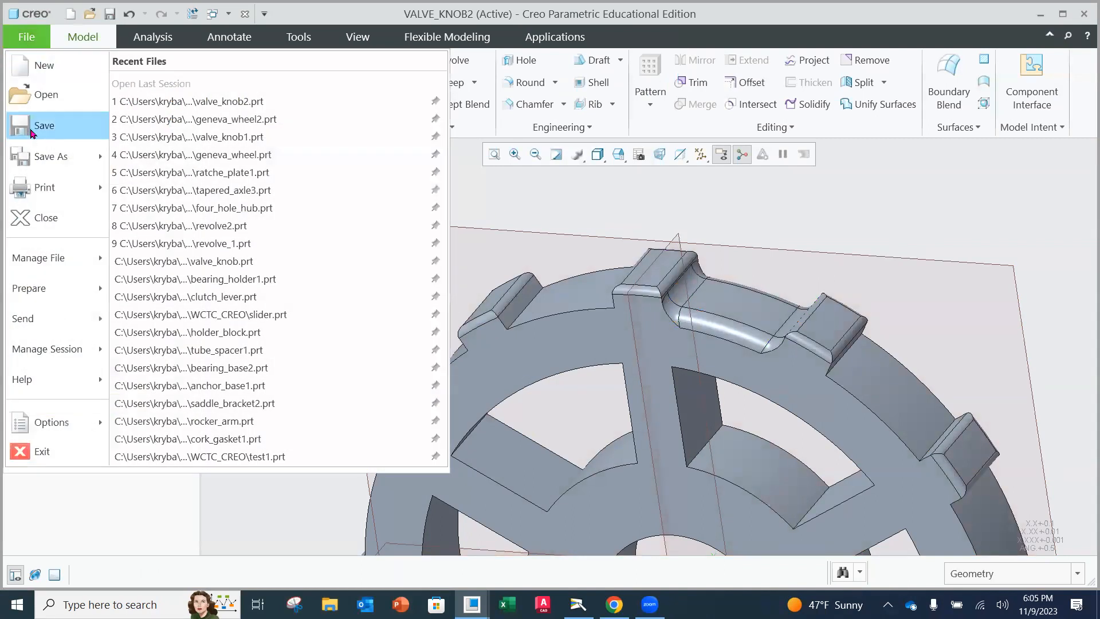
{"action": "left_click", "coordinate": [33, 124]}
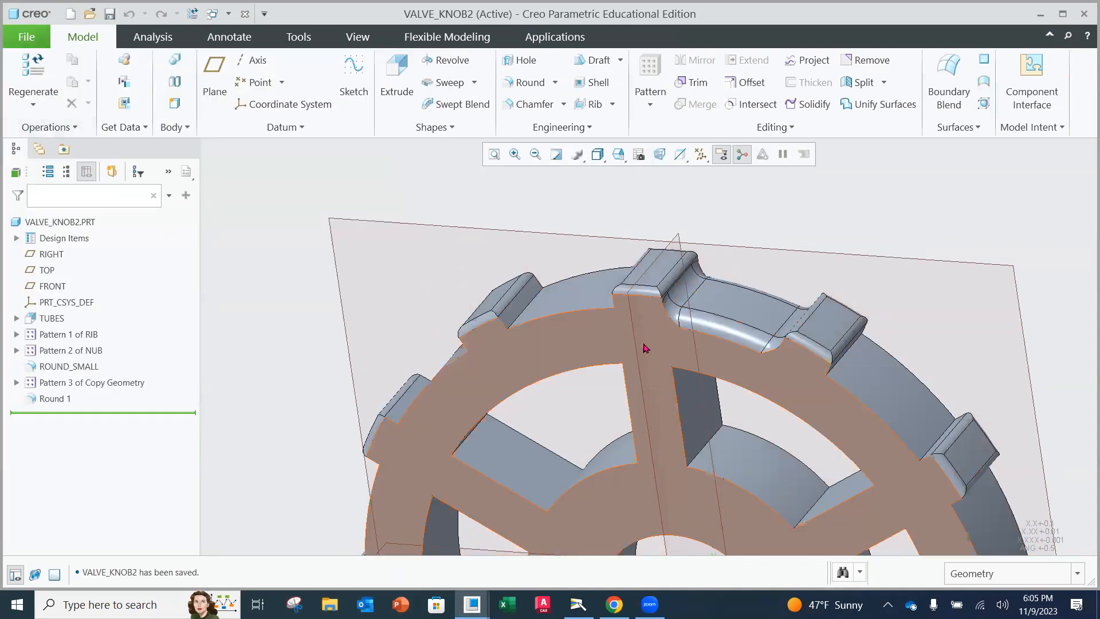
{"action": "left_click", "coordinate": [50, 400]}
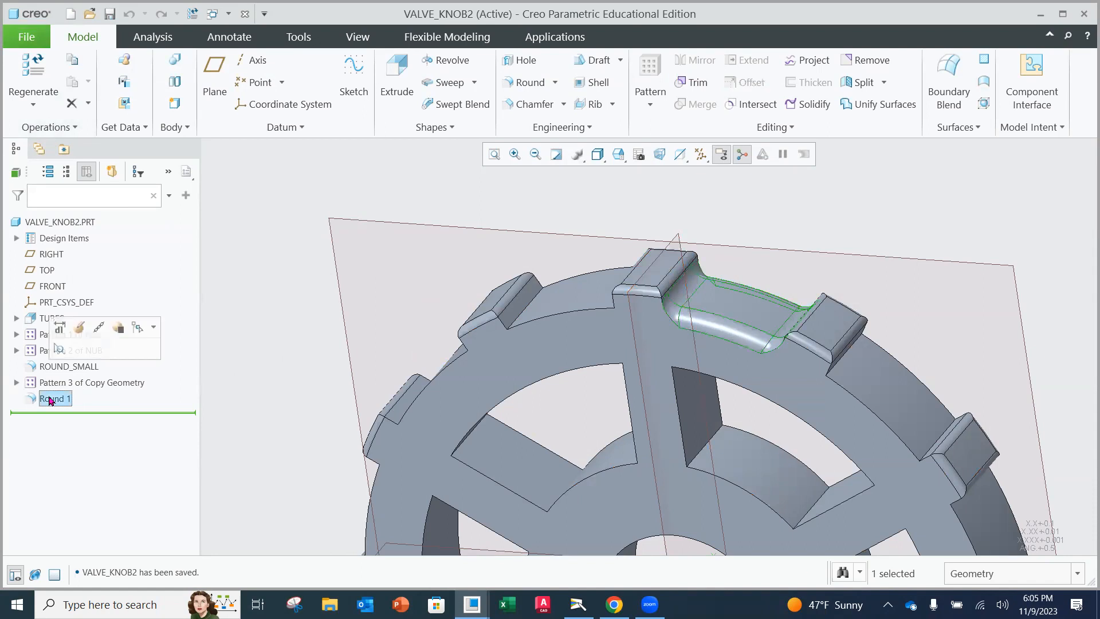
{"action": "type", "text": "roun"}
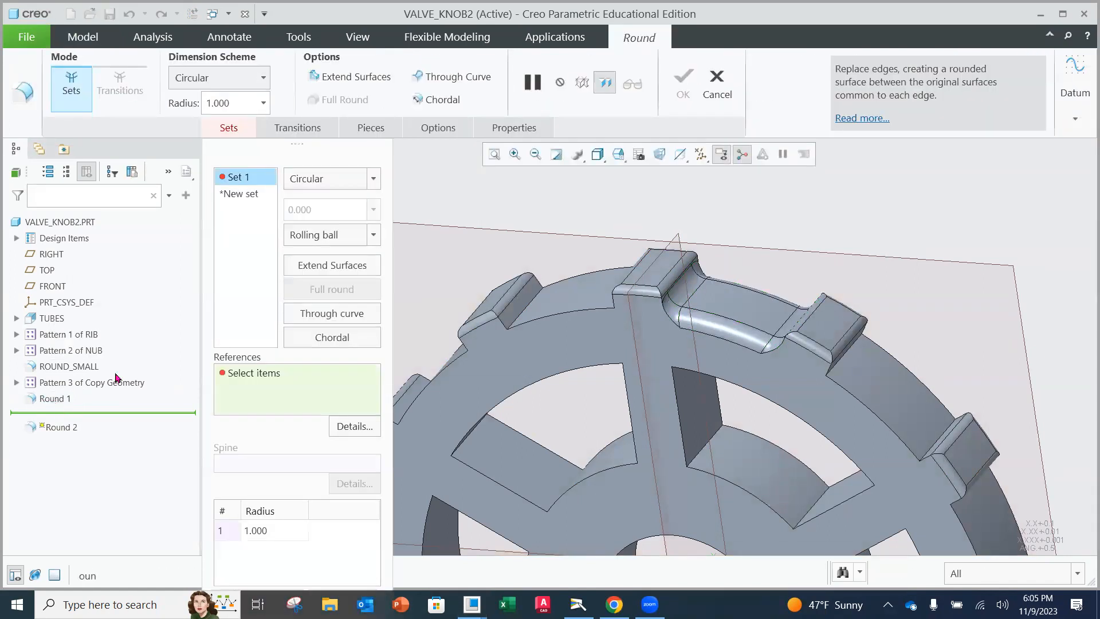
{"action": "left_click", "coordinate": [717, 84]}
- Rename the 1 mm round feature between the two nubs as ROUND_BIG
{"action": "double_click", "coordinate": [62, 400]}
{"action": "type", "text": "ro"}
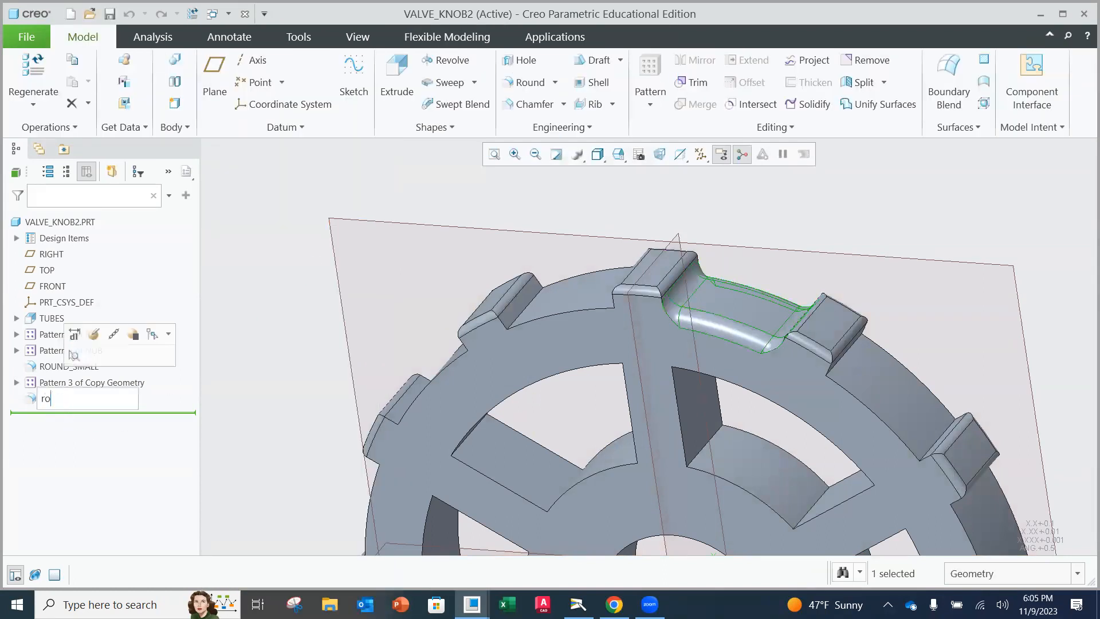
{"action": "type", "text": "und_big"}
{"action": "key", "text": "Return"}
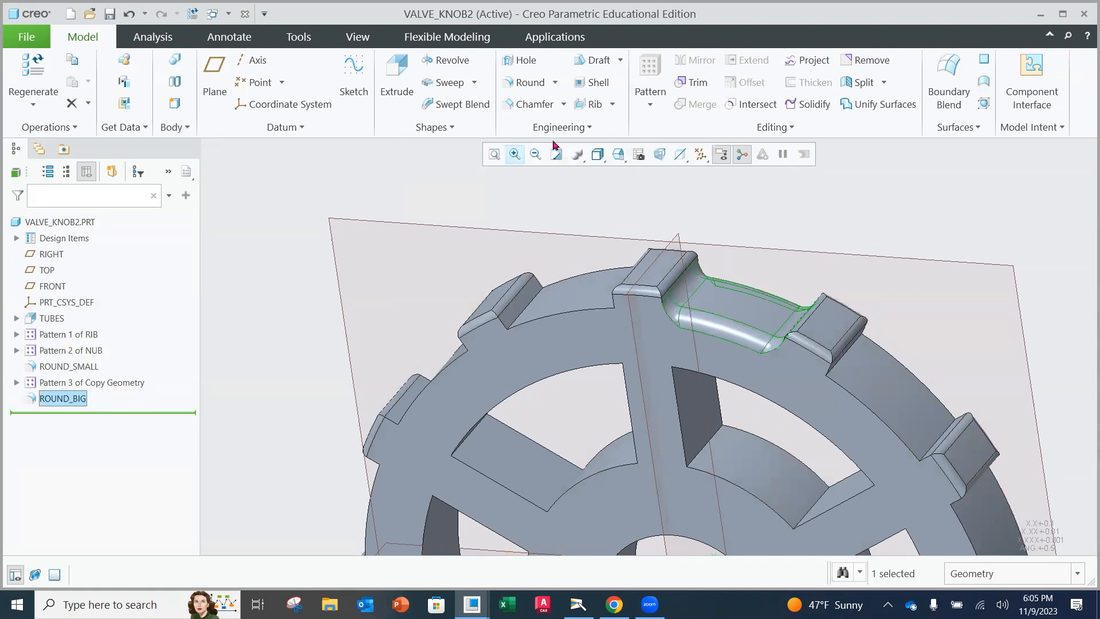
- Start an axis-type Geometry Pattern of the ROUND_BIG feature about the PRT_CSYS_DEF axis running through the hub bore
{"action": "left_click", "coordinate": [658, 100]}
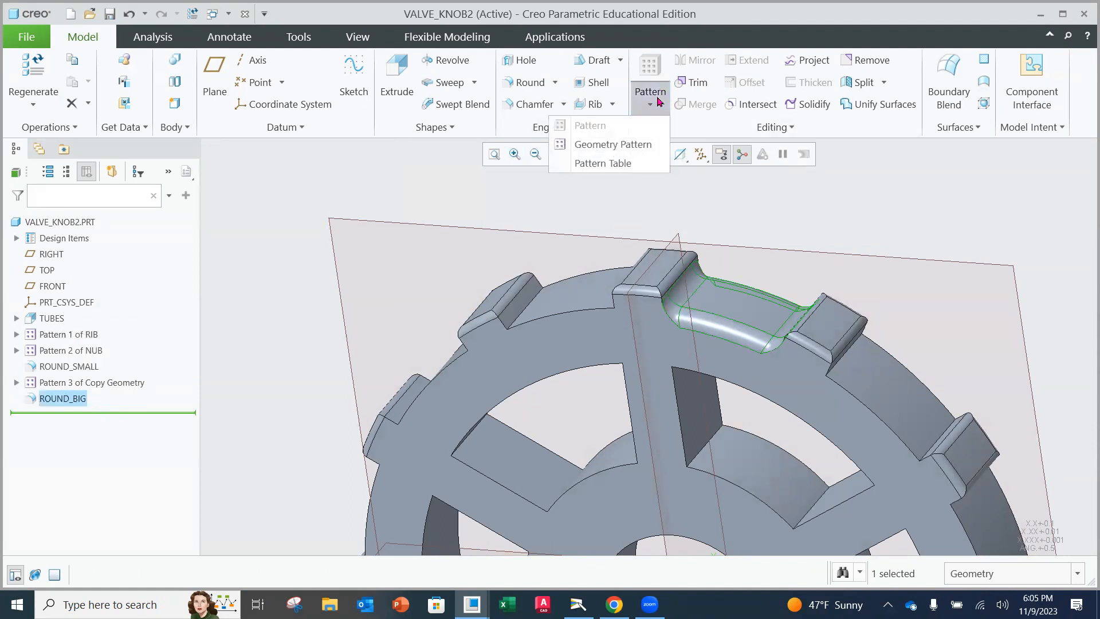
{"action": "left_click", "coordinate": [627, 145]}
{"action": "left_click", "coordinate": [86, 103]}
{"action": "left_click", "coordinate": [42, 160]}
{"action": "scroll", "coordinate": [630, 461], "scroll_direction": "down", "scroll_amount": 2}
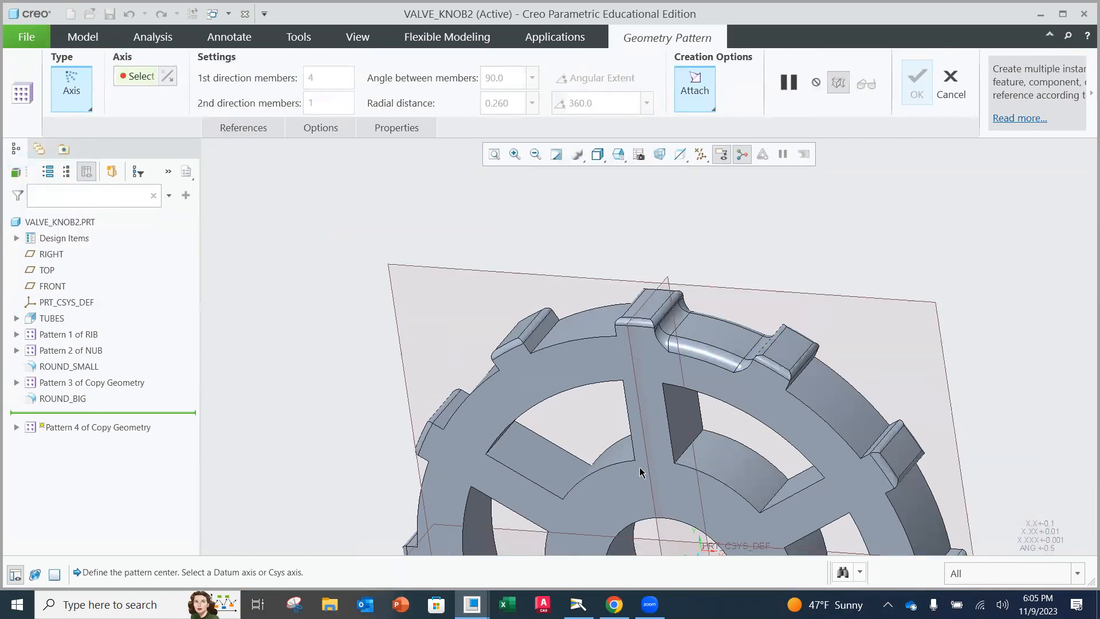
{"action": "scroll", "coordinate": [679, 512], "scroll_direction": "up", "scroll_amount": 3}
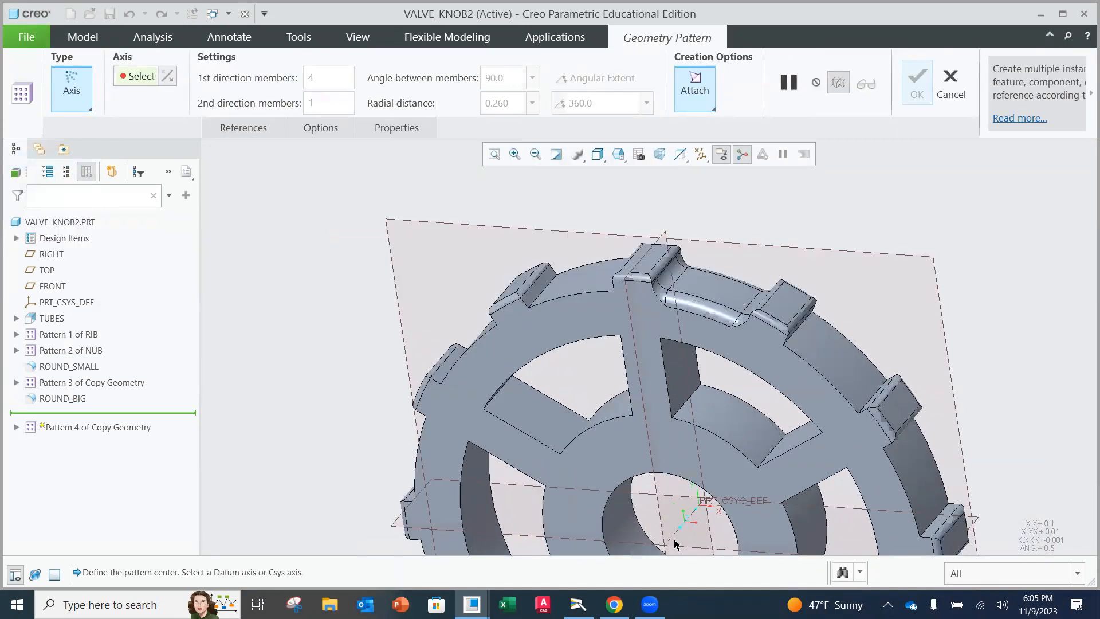
{"action": "left_click", "coordinate": [676, 534]}
- Set the ROUND_BIG pattern to 12 first-direction members with 30° between them and complete it
{"action": "left_click_drag", "start_coordinate": [331, 73], "coordinate": [285, 79]}
{"action": "type", "text": "12"}
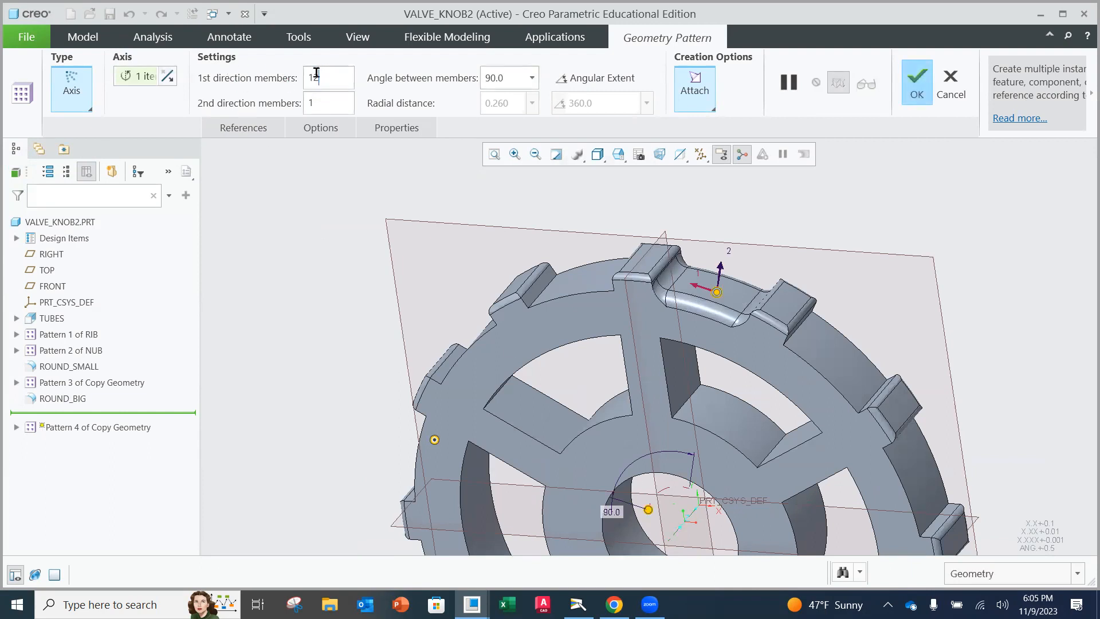
{"action": "double_click", "coordinate": [508, 73]}
{"action": "type", "text": "30"}
{"action": "key", "text": "Return"}
{"action": "middle_click_drag", "start_coordinate": [667, 404], "coordinate": [690, 338]}
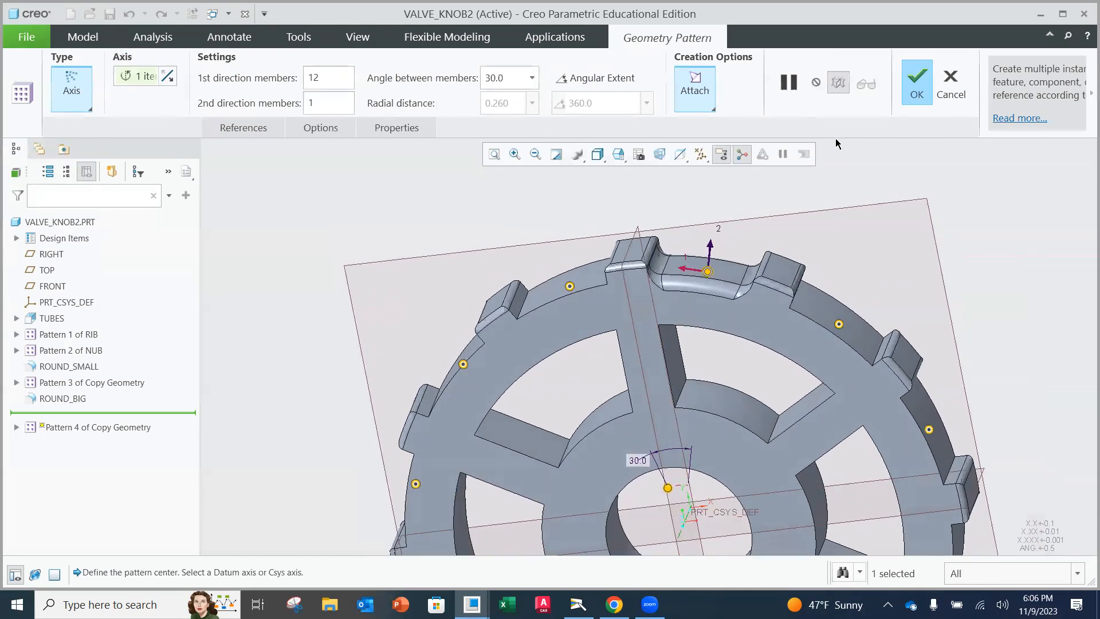
{"action": "left_click", "coordinate": [917, 81]}
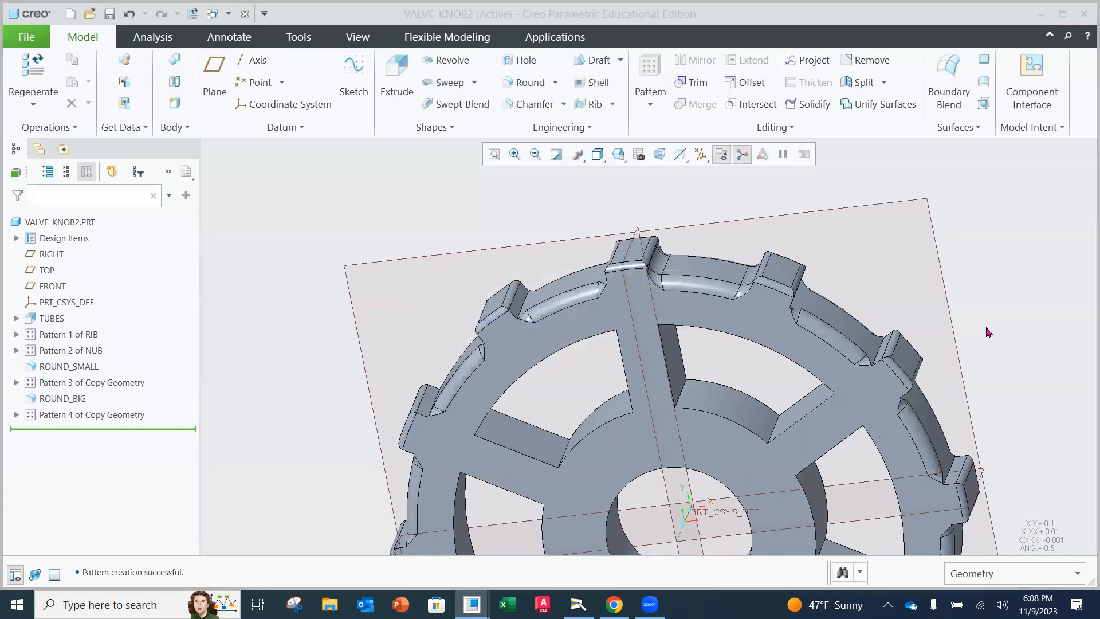
- List the members of Pattern 3 of Copy Geometry and highlight its first copied geometry on the knob
{"action": "scroll", "coordinate": [779, 401], "scroll_direction": "down", "scroll_amount": 3}
{"action": "mouse_move", "coordinate": [777, 409]}
{"action": "middle_mouse_down"}
{"action": "mouse_move", "coordinate": [768, 312]}
{"action": "mouse_move", "coordinate": [669, 175]}
{"action": "mouse_move", "coordinate": [711, 236]}
{"action": "mouse_move", "coordinate": [690, 254]}
{"action": "middle_mouse_up"}
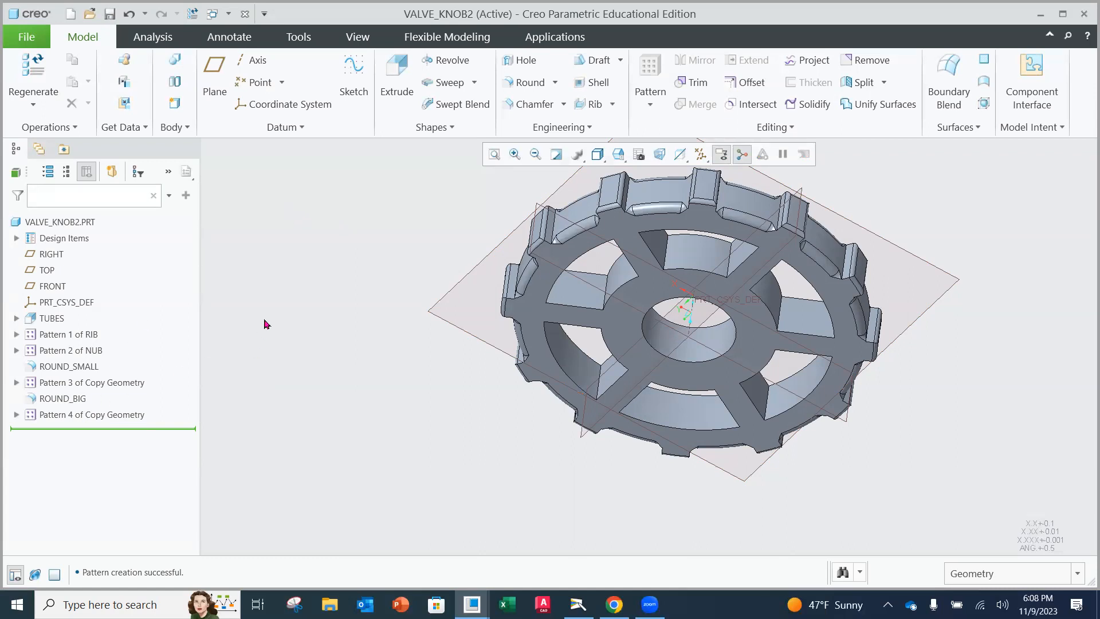
{"action": "left_click", "coordinate": [17, 382]}
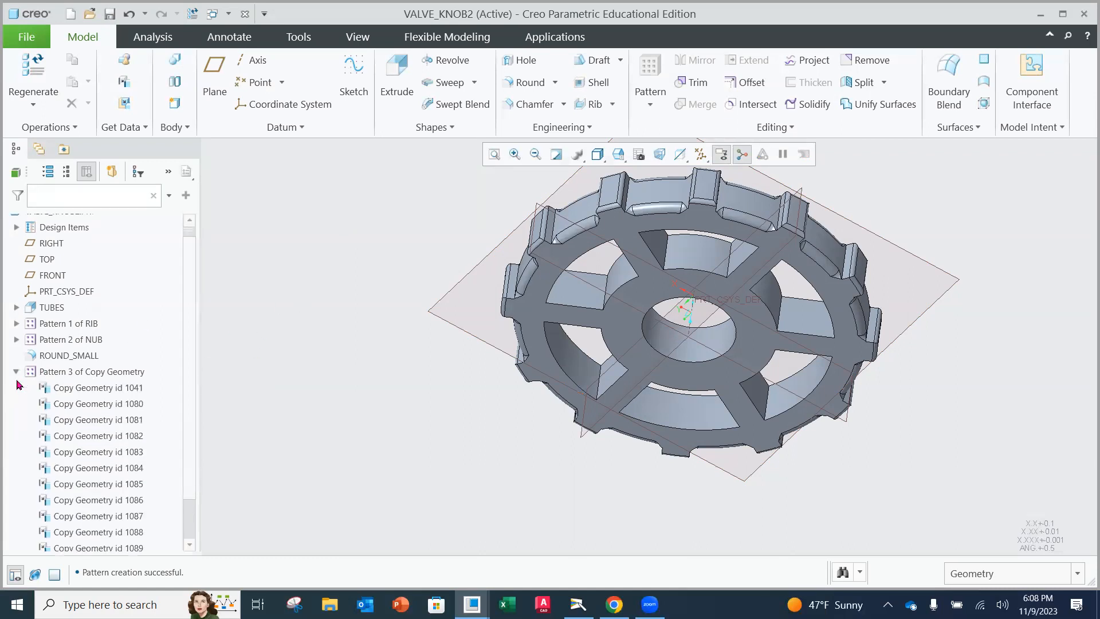
{"action": "left_click", "coordinate": [86, 388]}
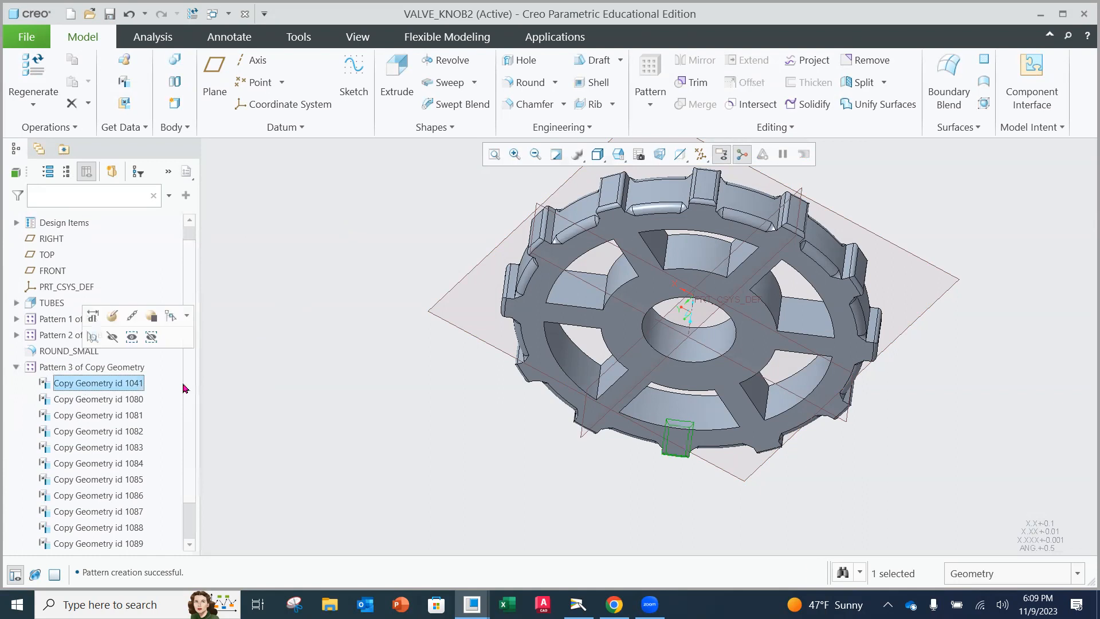
- Open the definition of Pattern 3 of Copy Geometry to review its axis, member count and angle, and accept it as is
{"action": "left_click", "coordinate": [74, 368]}
{"action": "left_click", "coordinate": [103, 277]}
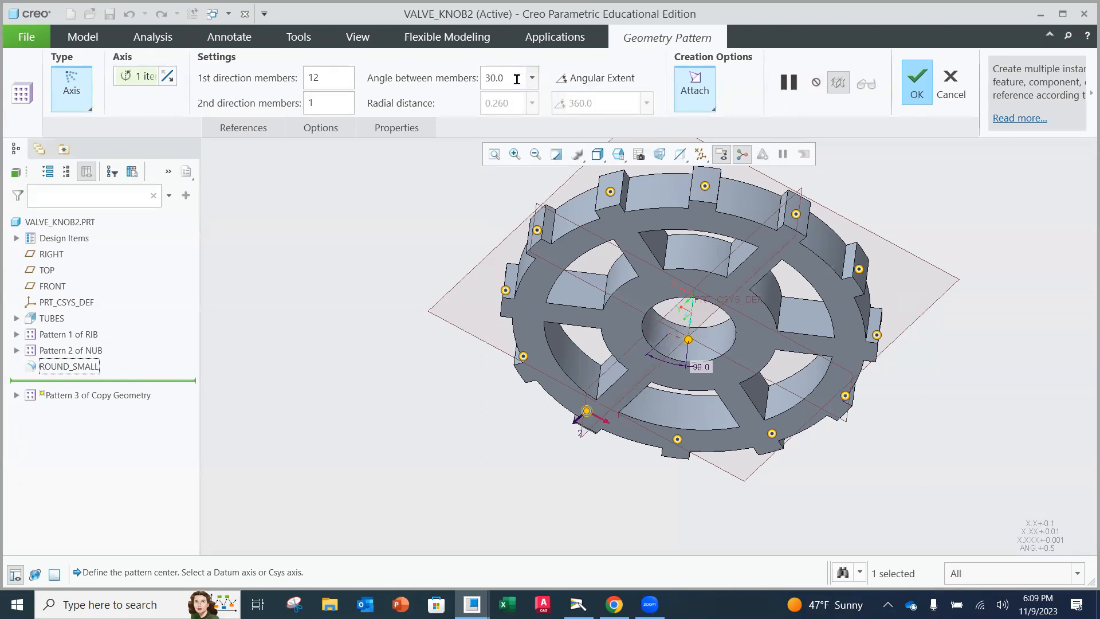
{"action": "left_click", "coordinate": [915, 90]}
{"action": "mouse_move", "coordinate": [799, 180]}
{"action": "middle_mouse_down"}
{"action": "mouse_move", "coordinate": [796, 147]}
{"action": "mouse_move", "coordinate": [796, 163]}
{"action": "middle_mouse_up"}
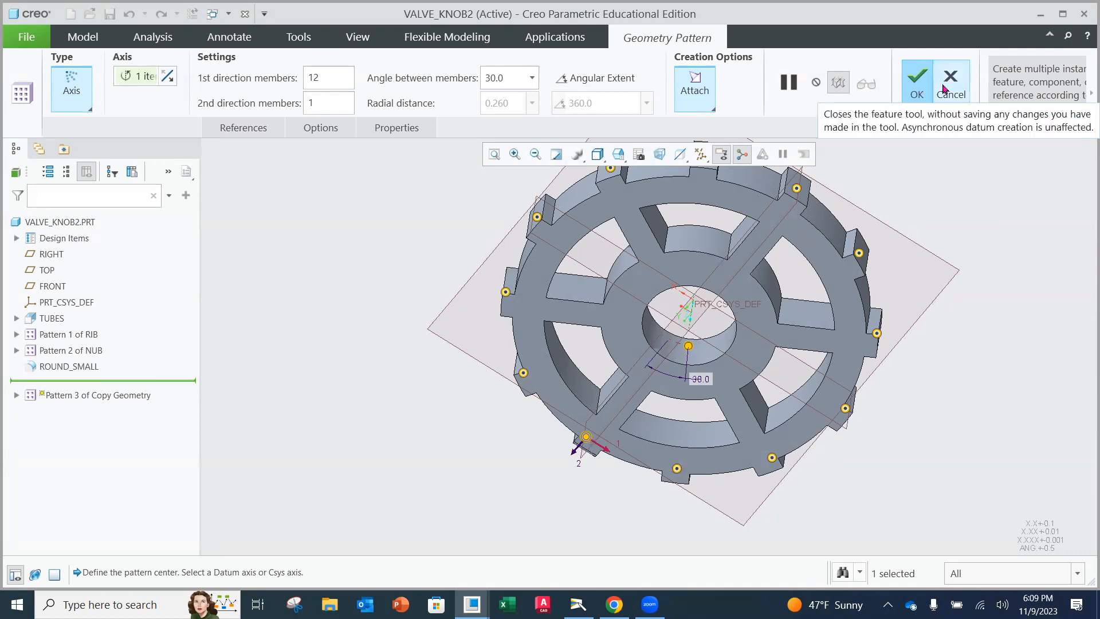
{"action": "left_click", "coordinate": [920, 90]}
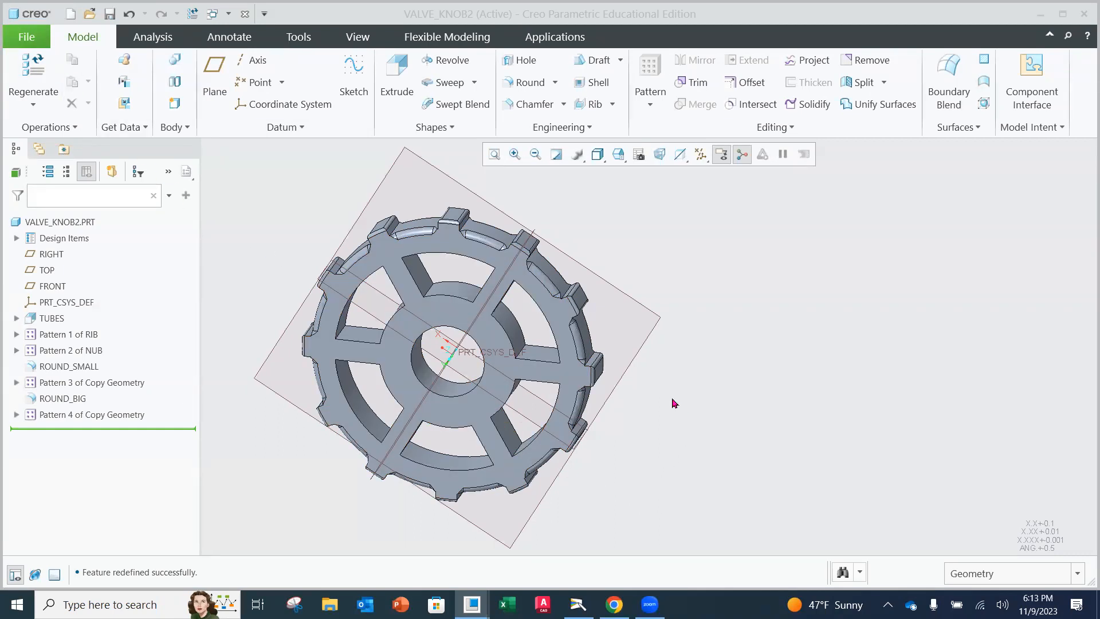
{"action": "mouse_move", "coordinate": [631, 385]}
{"action": "middle_mouse_down"}
{"action": "mouse_move", "coordinate": [634, 368]}
{"action": "mouse_move", "coordinate": [624, 390]}
{"action": "mouse_move", "coordinate": [612, 386]}
{"action": "middle_mouse_up"}
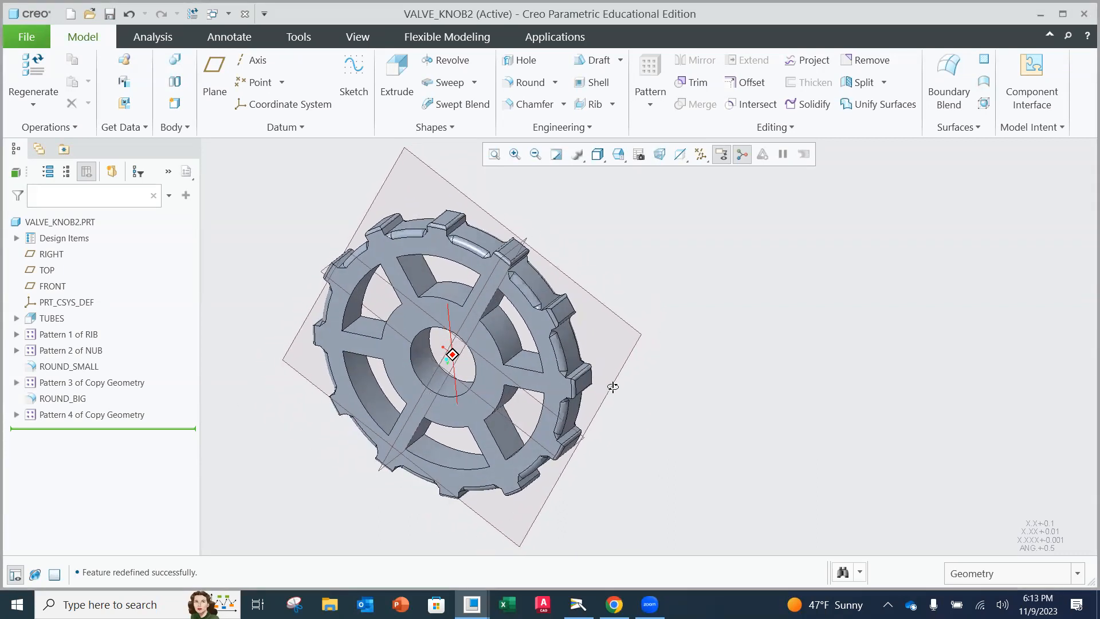